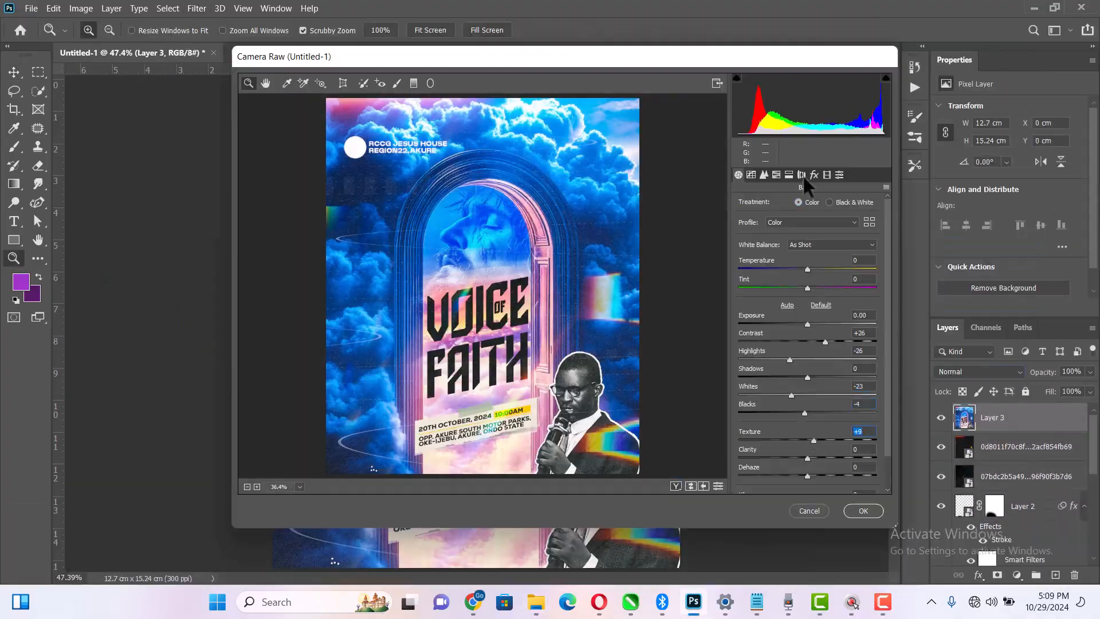
pyautogui.click(804, 176)
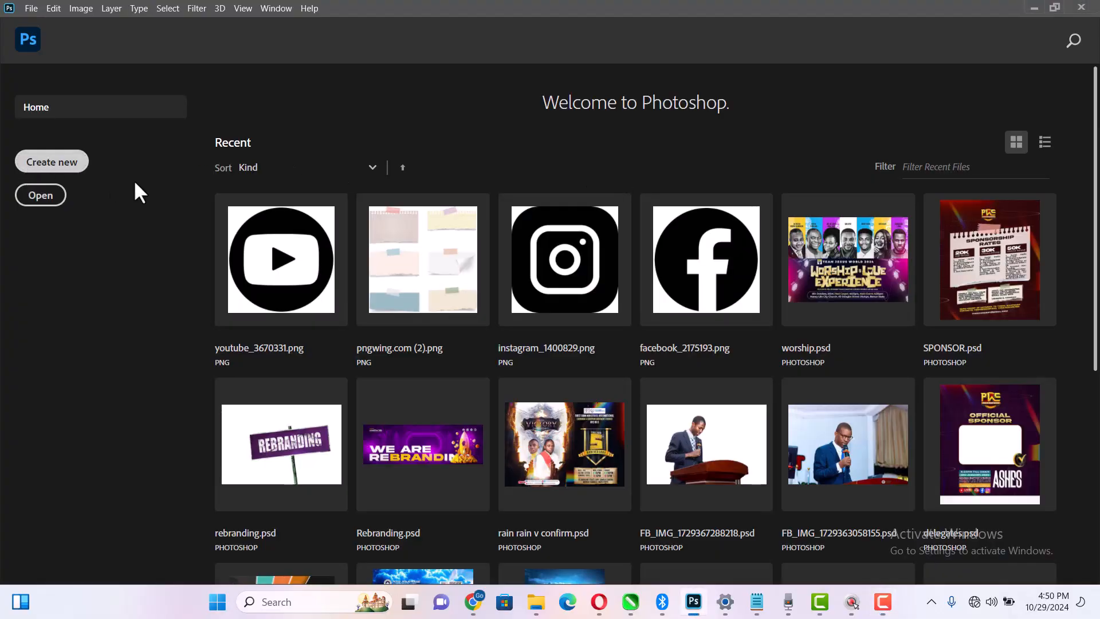
# - Create a new document 5 inches wide and 6 inches high at 300 pixels/inch
pyautogui.click(66, 165)
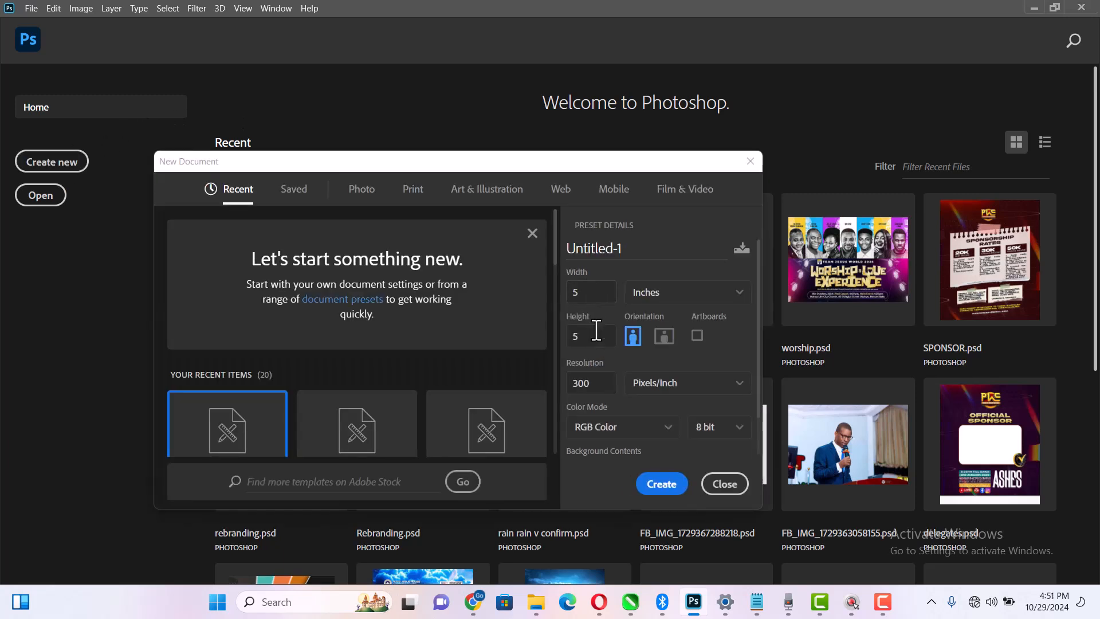
pyautogui.click(596, 330)
pyautogui.write('6')
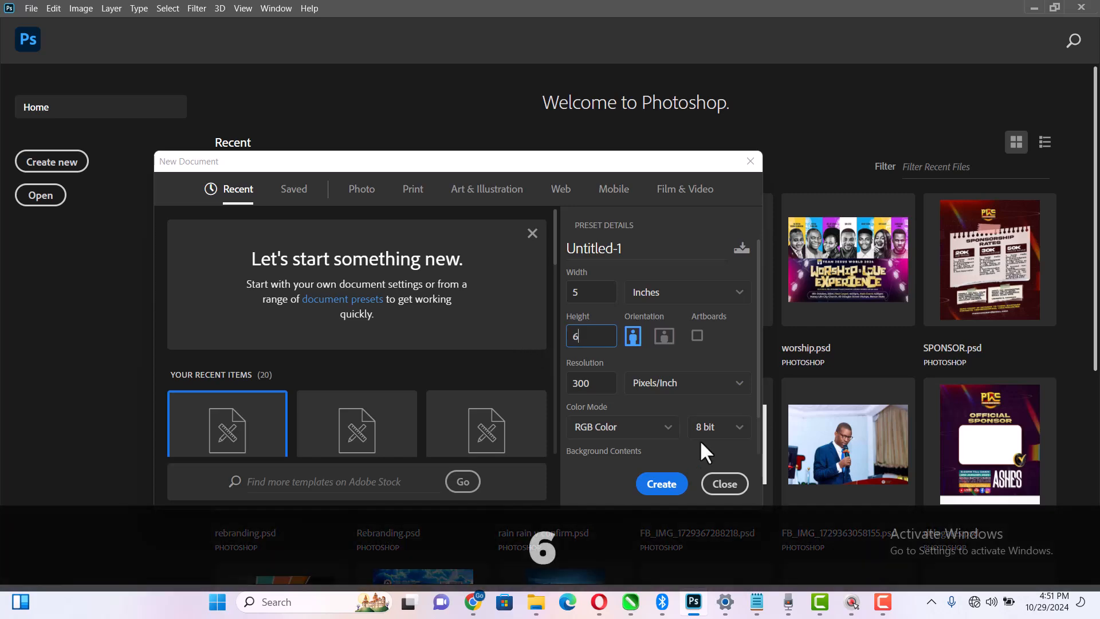
pyautogui.click(676, 485)
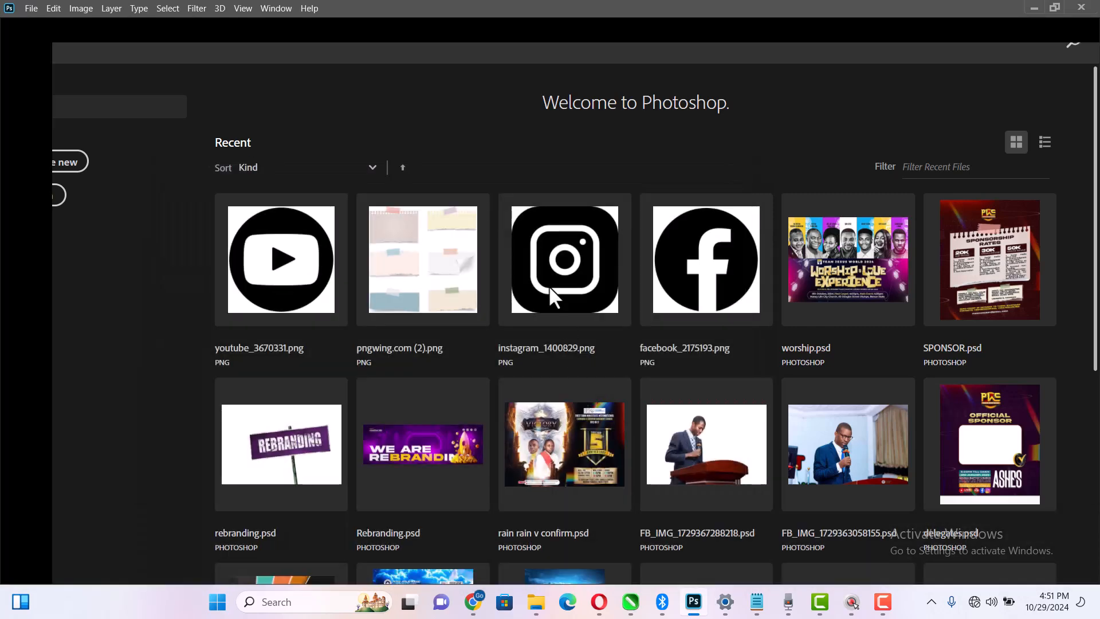
# - Place the stairway-heaven-surreal-floating-door image from the New folder (2) folder into the blank document
pyautogui.press('alt')
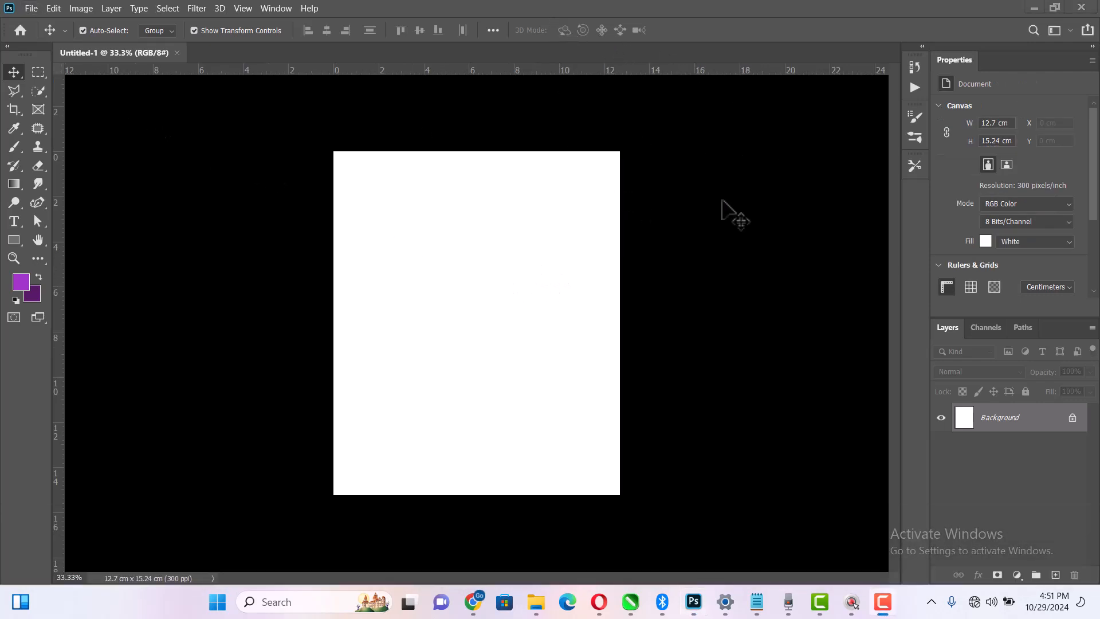
pyautogui.keyDown('alt'); pyautogui.scroll(1, 385, 312); pyautogui.keyUp('alt')
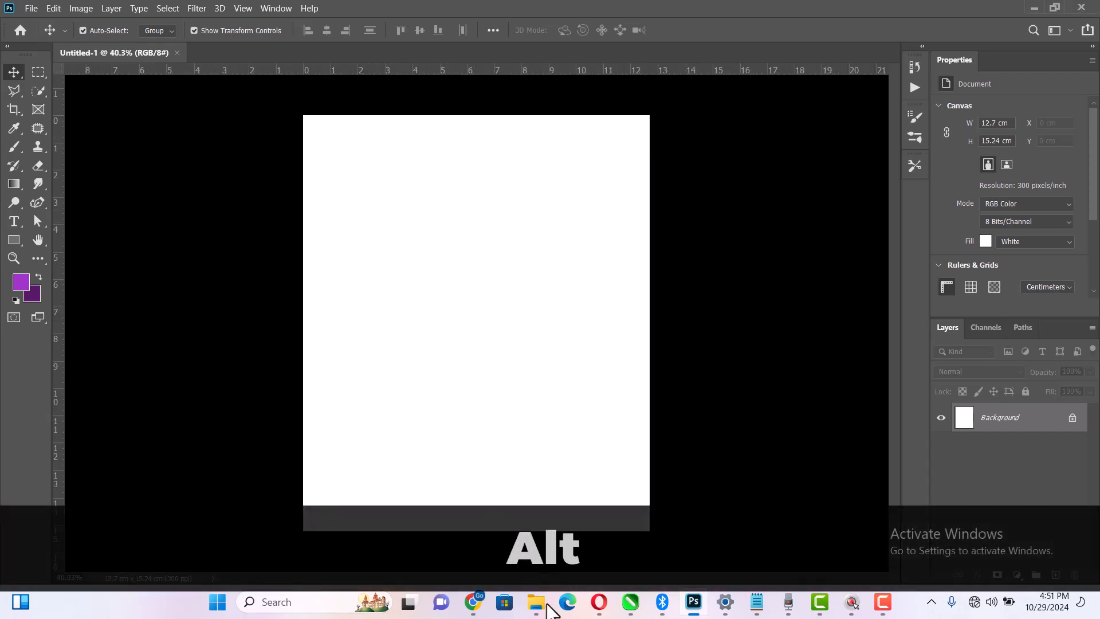
pyautogui.moveTo(549, 608)
pyautogui.click(490, 538)
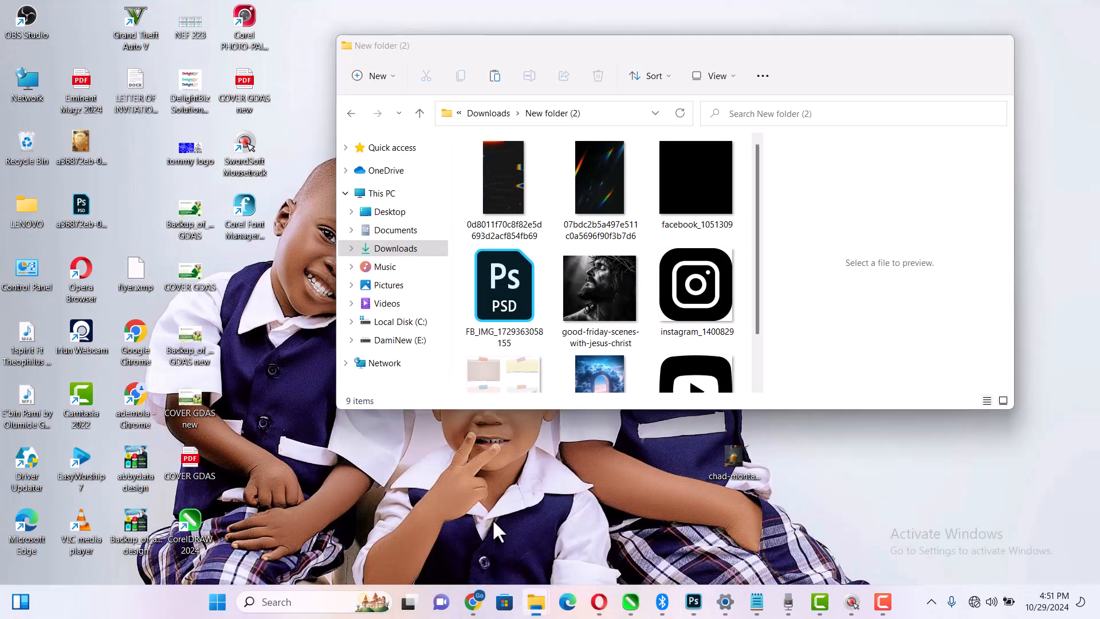
pyautogui.scroll(-2, 556, 240)
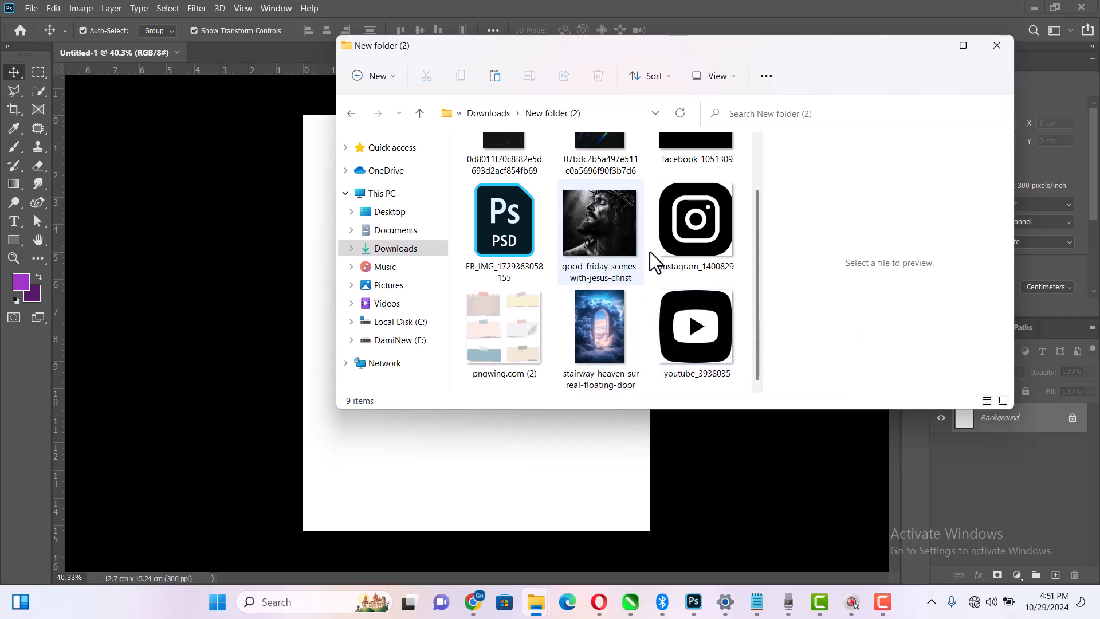
pyautogui.click(596, 382)
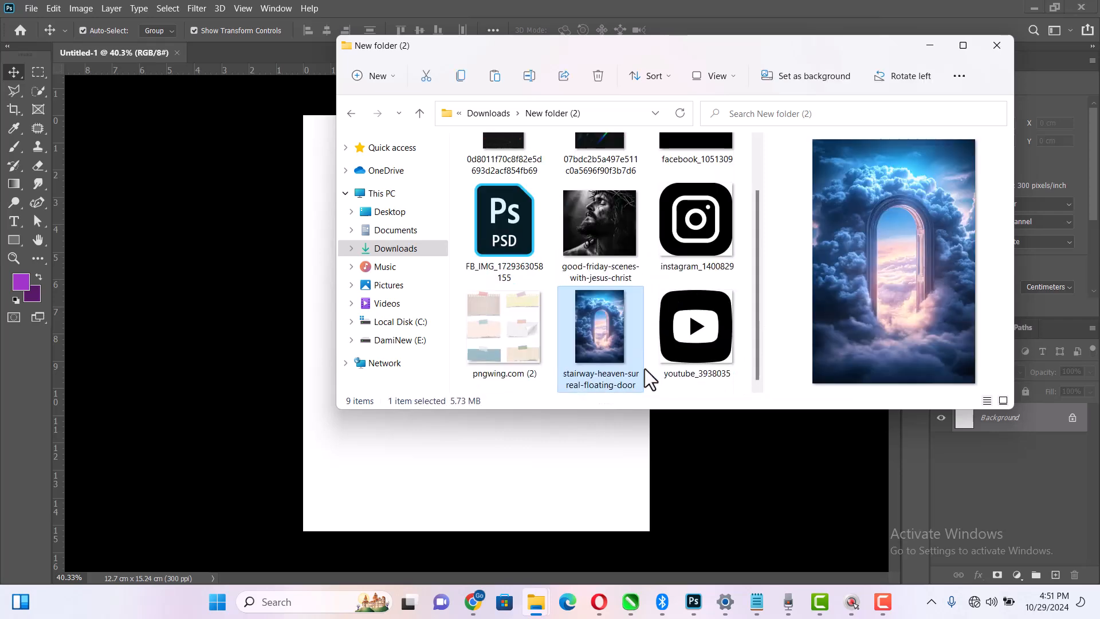
pyautogui.moveTo(614, 327); pyautogui.dragTo(471, 437)
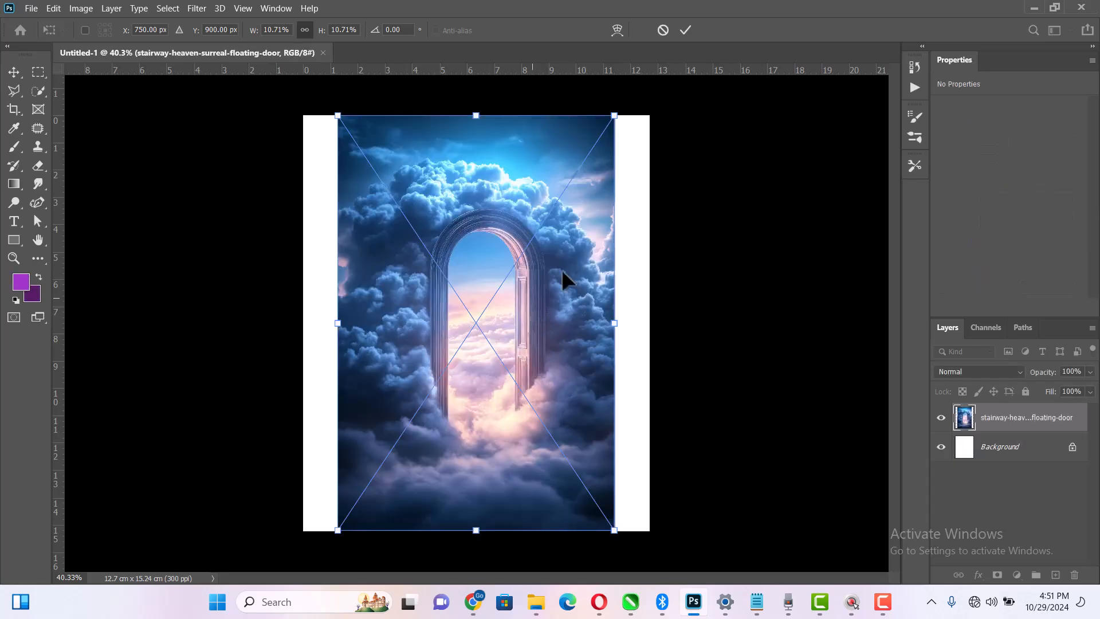
# - Enlarge the placed door image to about 17.99 × 26.99 cm so it covers the whole canvas, and commit the placement
pyautogui.moveTo(614, 328); pyautogui.dragTo(655, 314)
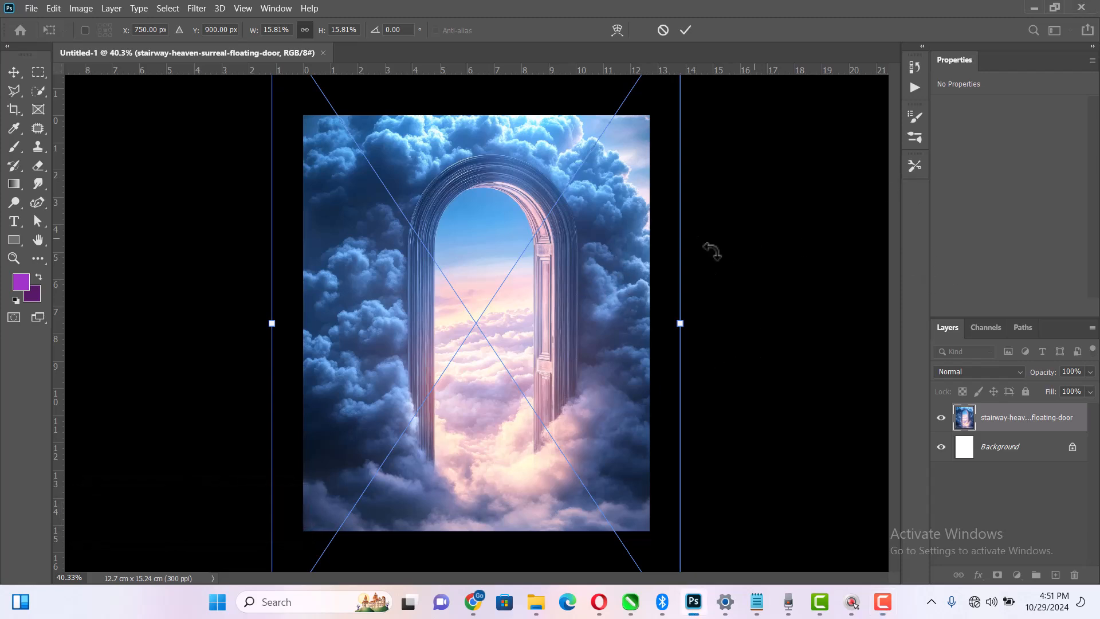
pyautogui.press('ctrl')
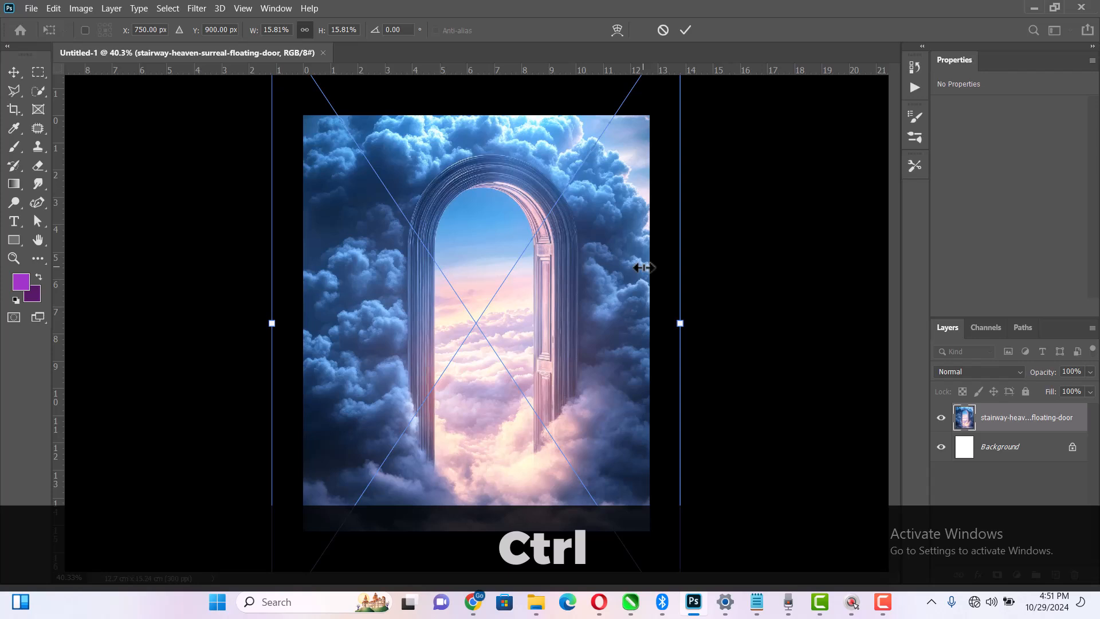
pyautogui.hotkey('ctrl', '-')
pyautogui.hotkey('ctrl', '-')
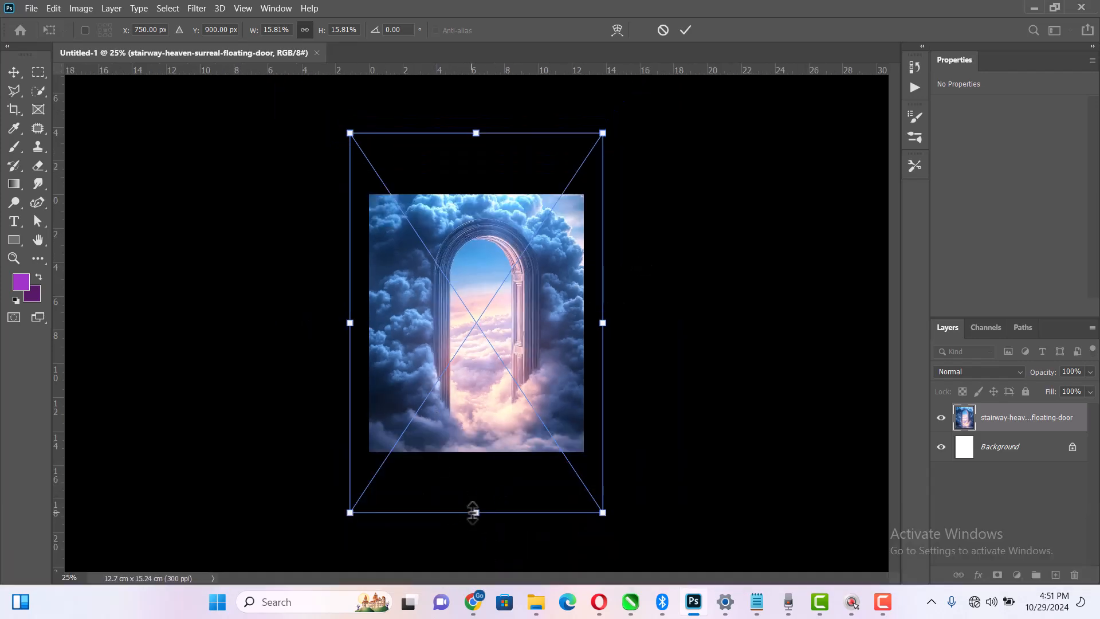
pyautogui.moveTo(468, 512); pyautogui.dragTo(466, 589)
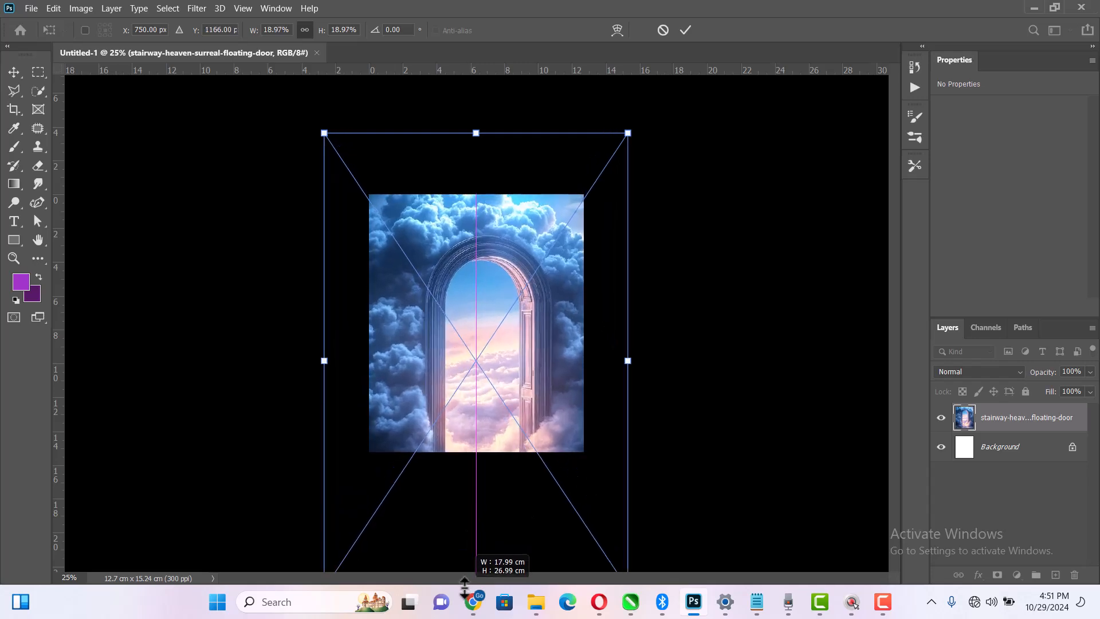
pyautogui.click(684, 31)
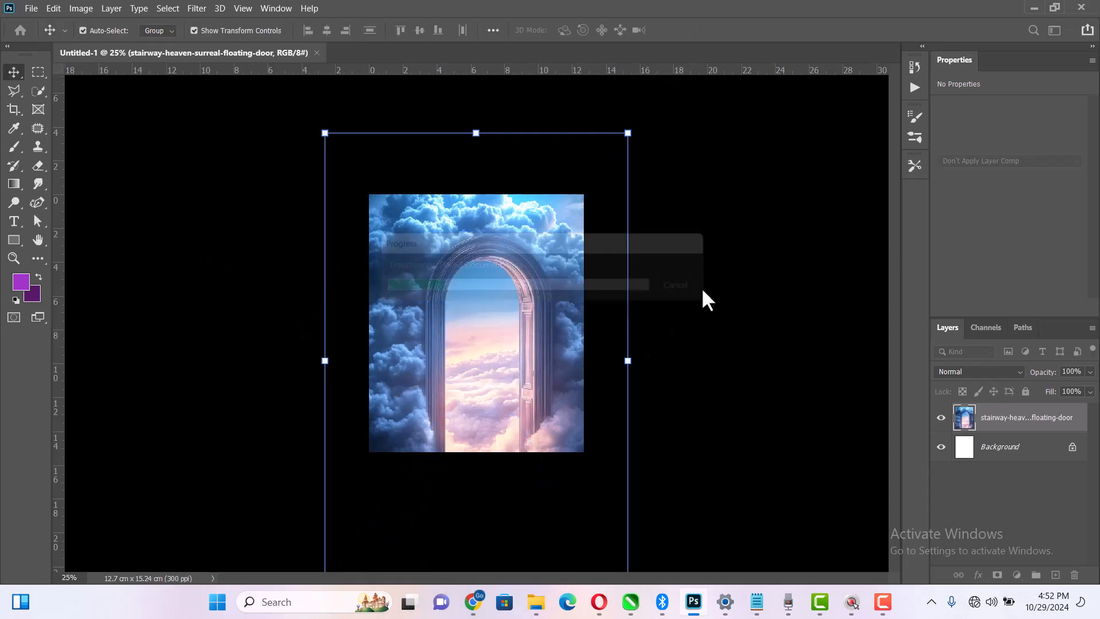
# - Set the area around the canvas to Dark Gray and shift the door image up to a Y position of about -4 cm
pyautogui.rightClick(711, 268)
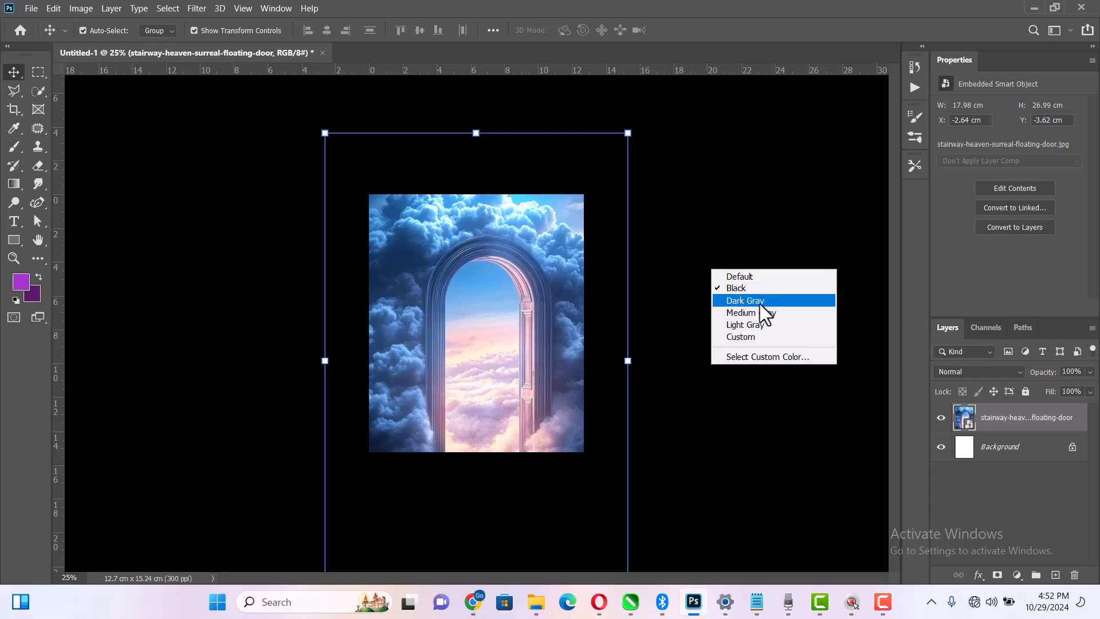
pyautogui.click(745, 301)
pyautogui.scroll(3, 463, 364)
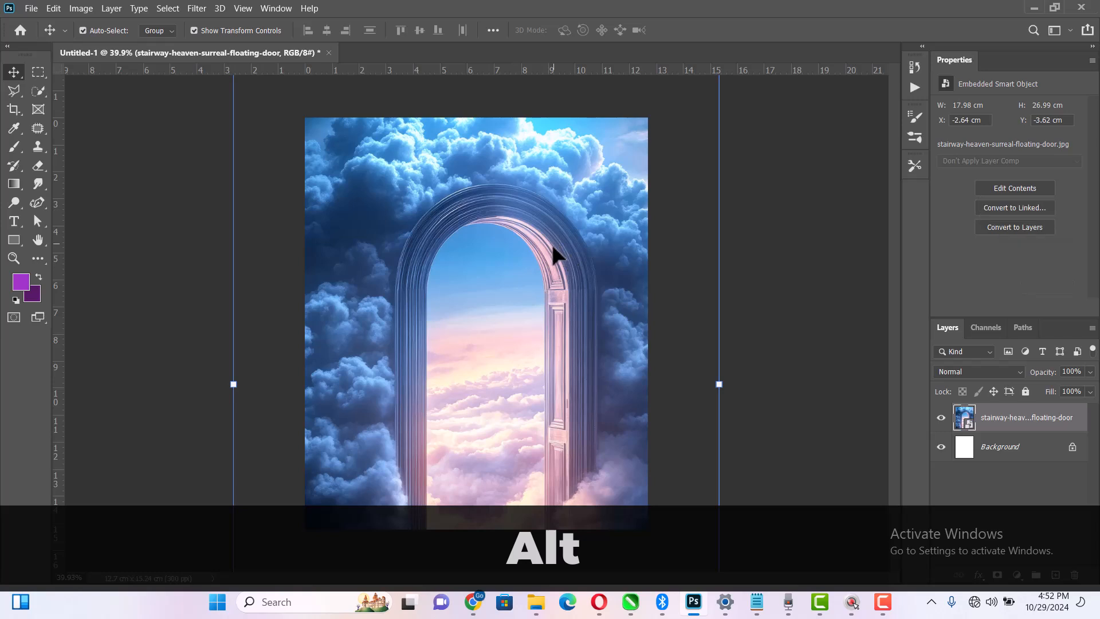
pyautogui.moveTo(552, 246); pyautogui.dragTo(553, 241)
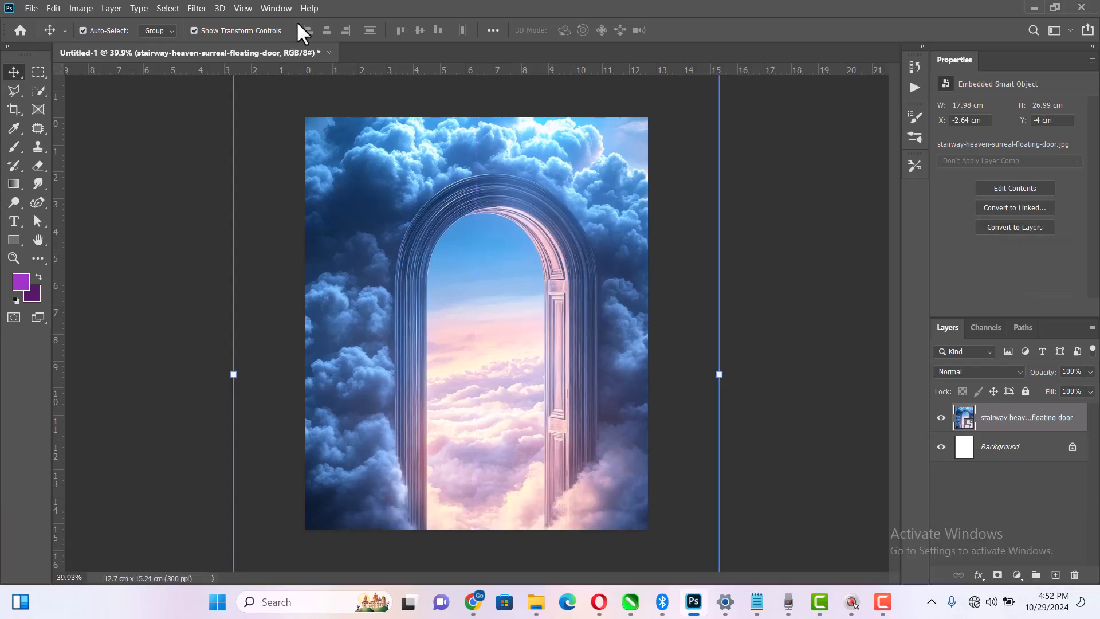
# - Apply a Camera Raw Filter to the door image with Contrast +100, Highlights -36, Whites -34 and increased Vibrance
pyautogui.click(203, 6)
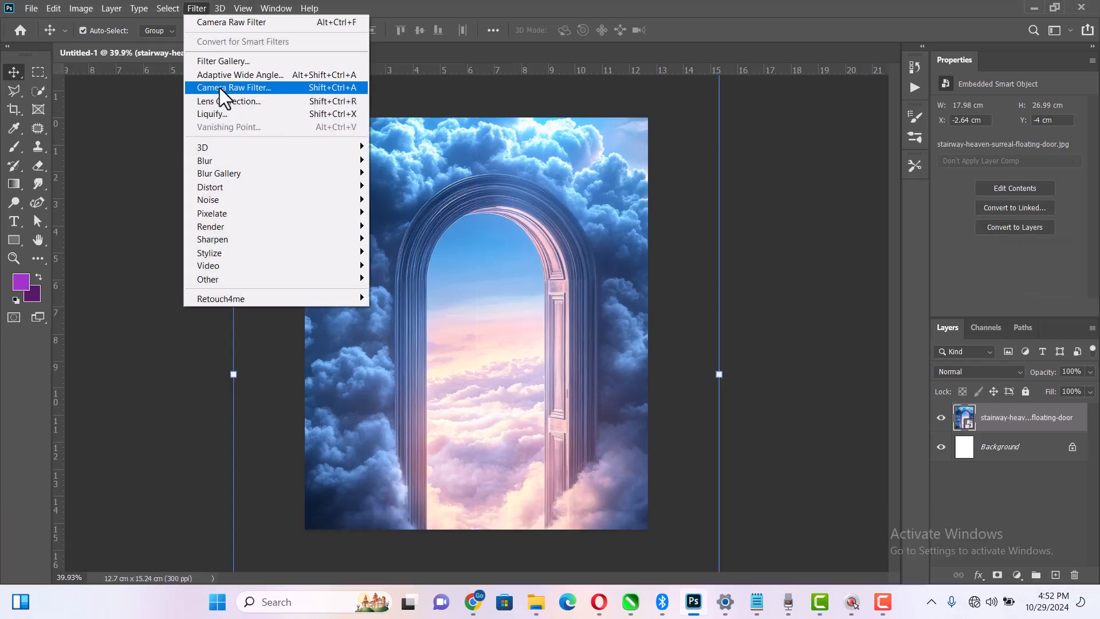
pyautogui.click(219, 87)
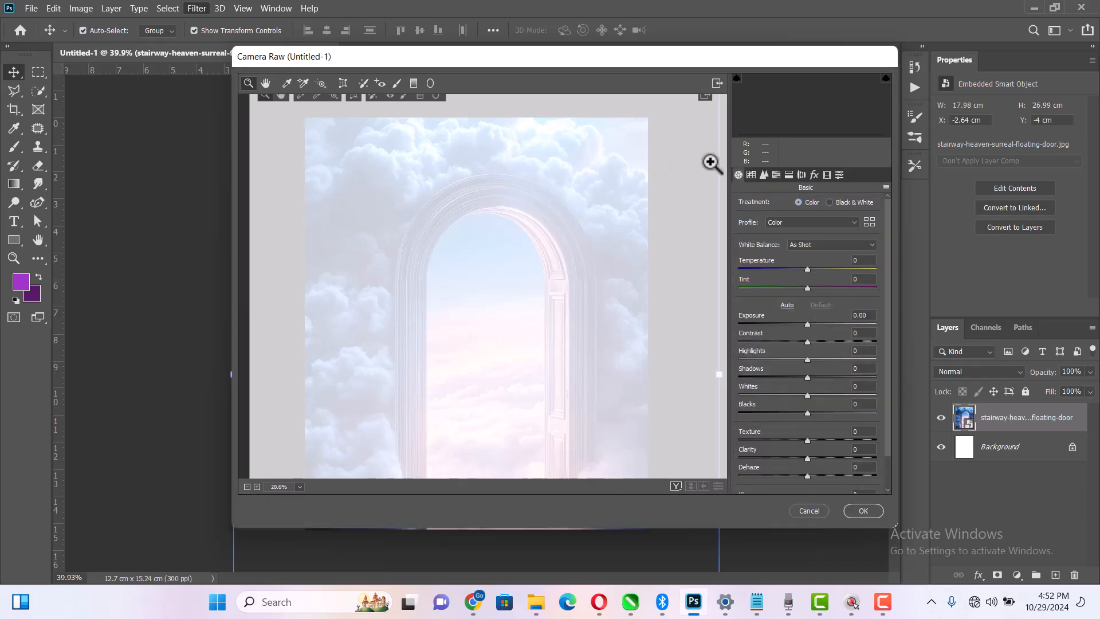
pyautogui.moveTo(808, 341); pyautogui.dragTo(890, 343)
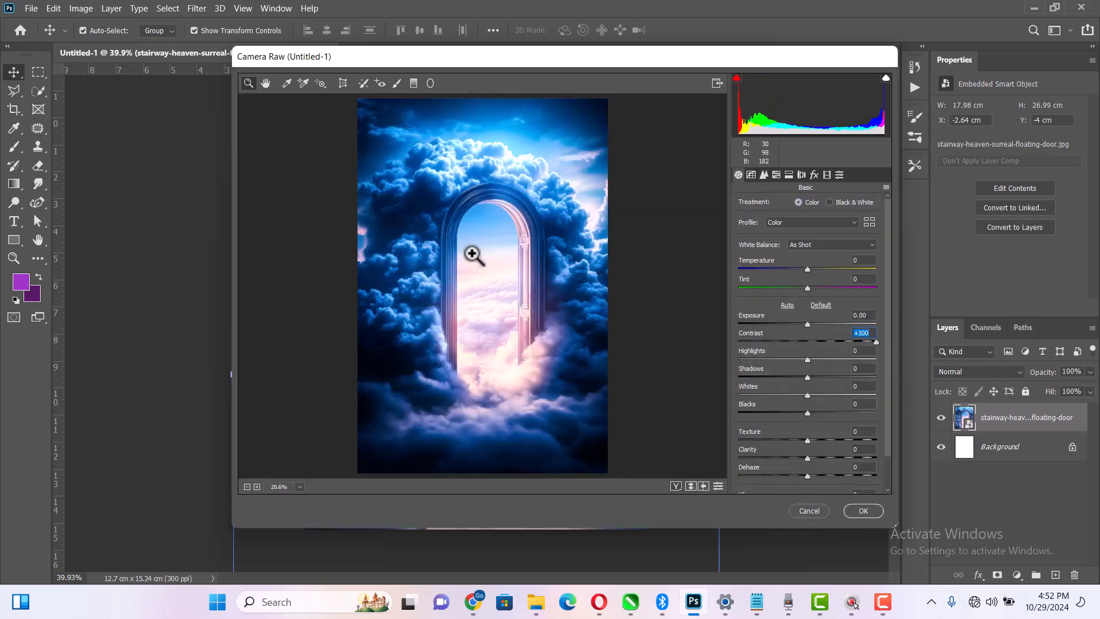
pyautogui.moveTo(807, 359); pyautogui.dragTo(781, 391)
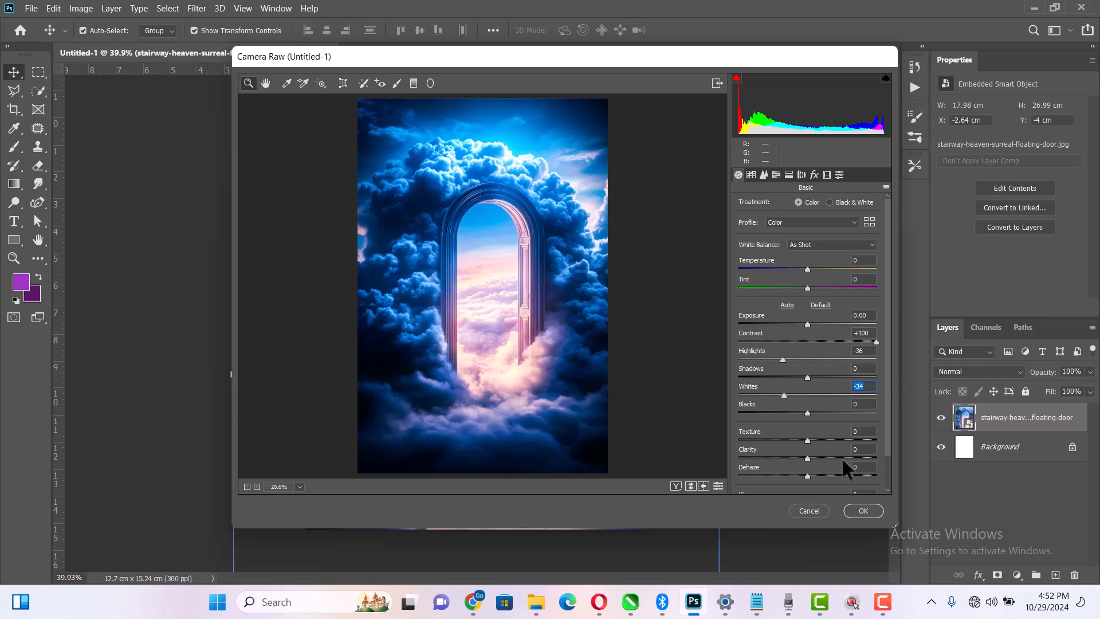
pyautogui.scroll(-2, 841, 452)
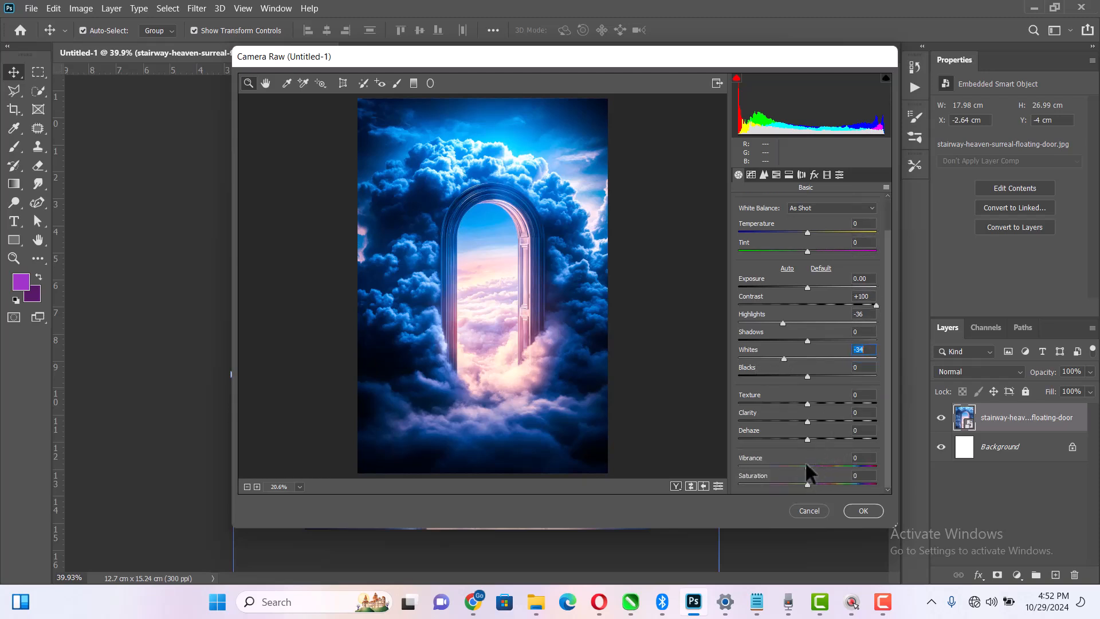
pyautogui.moveTo(807, 465); pyautogui.dragTo(842, 472)
pyautogui.click(856, 509)
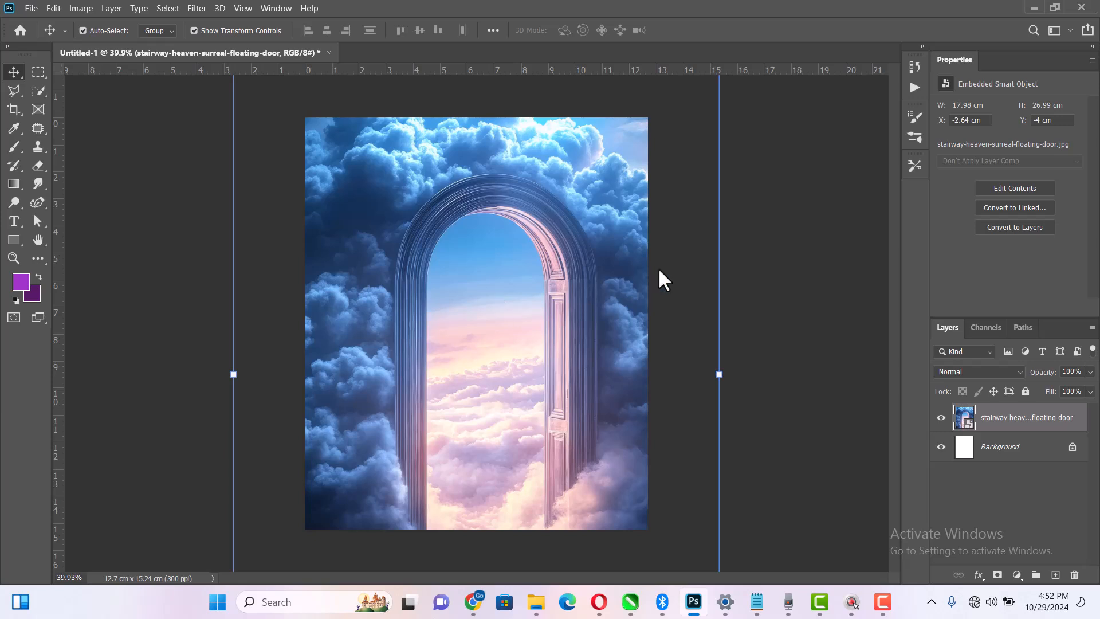
pyautogui.click(688, 293)
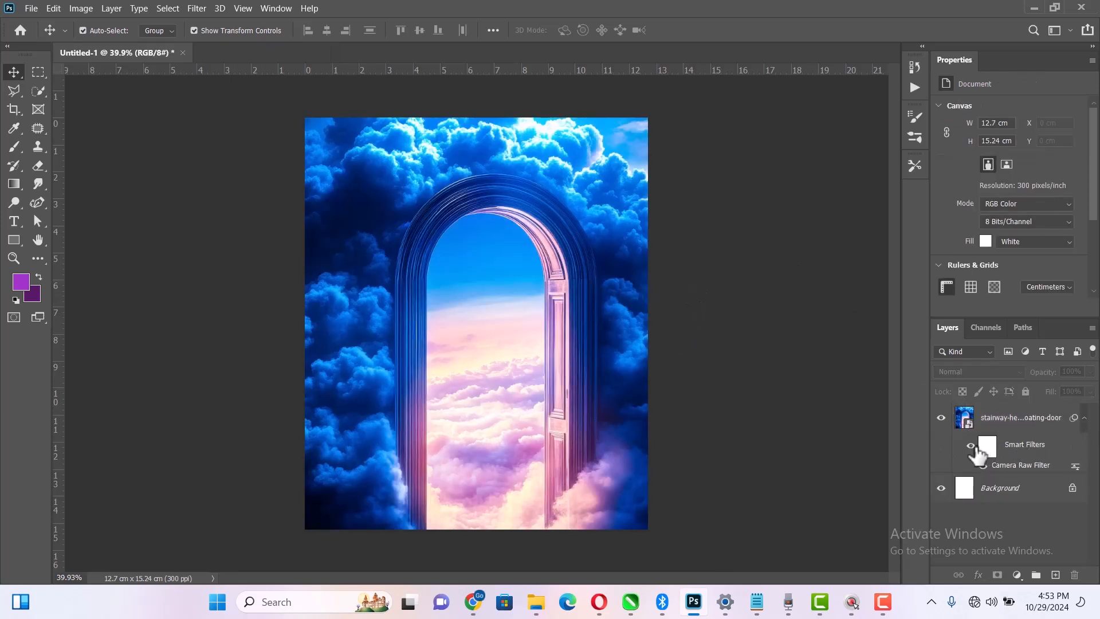
# - Toggle the visibility of the door layer's smart filters to compare the image with and without the Camera Raw adjustment
pyautogui.click(976, 448)
pyautogui.click(978, 453)
pyautogui.click(972, 446)
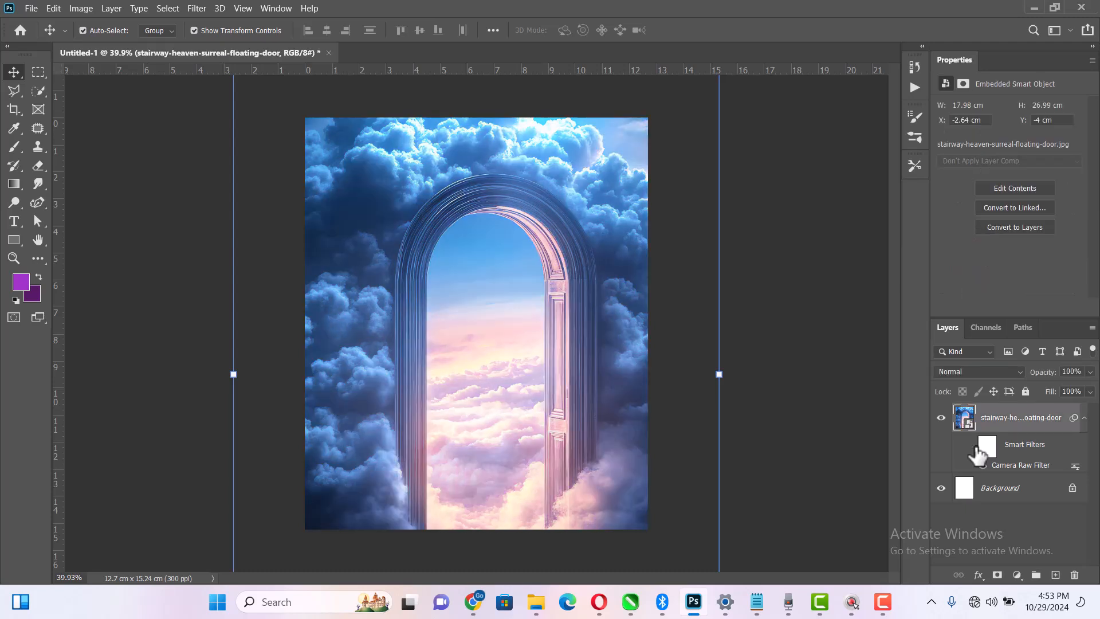
# - Collapse the door layer's smart filter list and move the image left to an X position of about -3.21 cm
pyautogui.click(1085, 419)
pyautogui.click(817, 292)
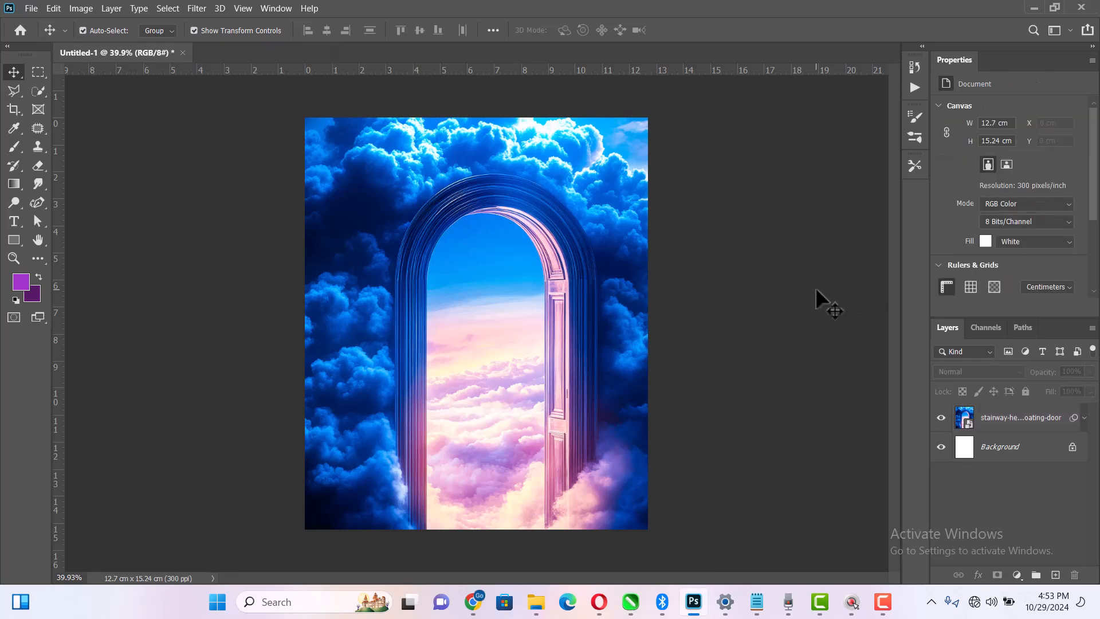
pyautogui.moveTo(626, 278)
pyautogui.mouseDown()
pyautogui.moveTo(599, 288)
pyautogui.moveTo(612, 287)
pyautogui.mouseUp()
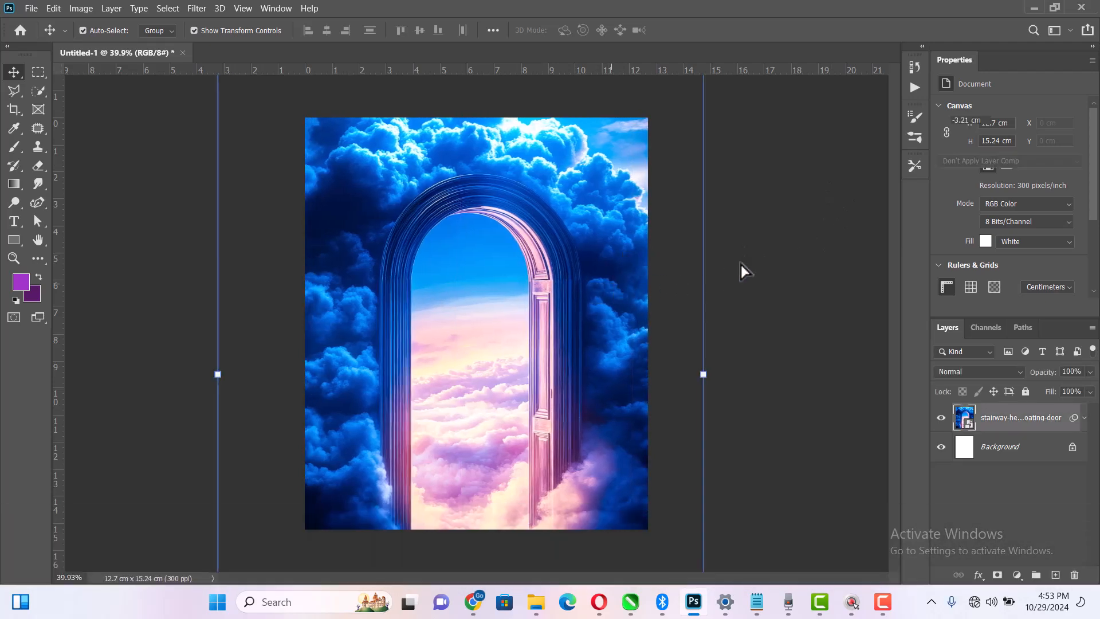
pyautogui.click(275, 201)
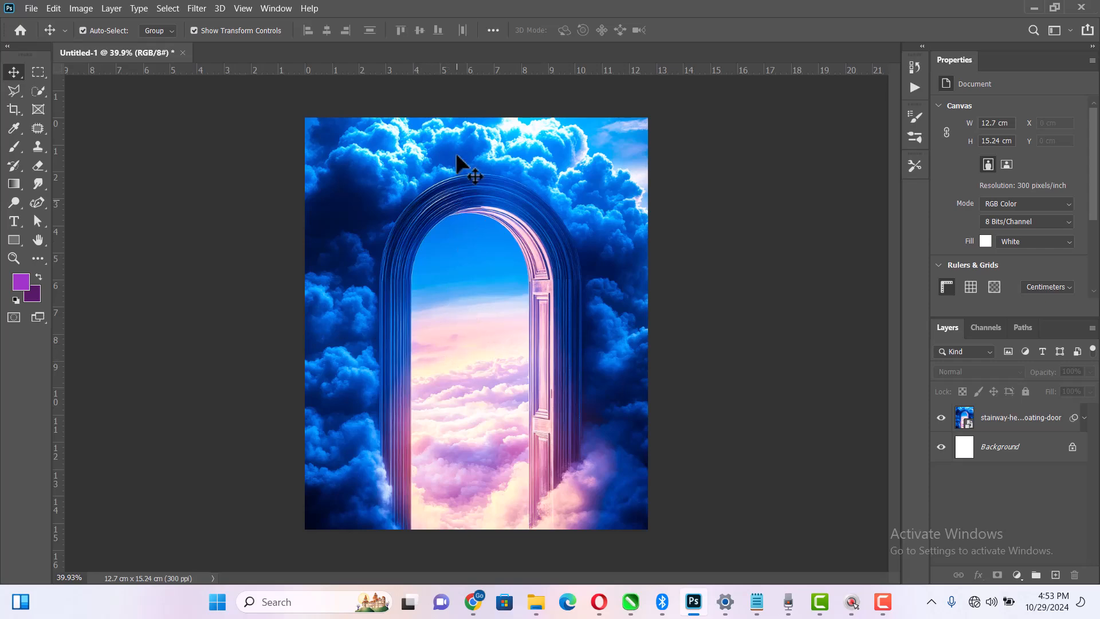
# - Copy the line "rccg jesus house region22,akure" from the Notepad text and return to the Photoshop document
pyautogui.hotkey('alt', 'Tab')
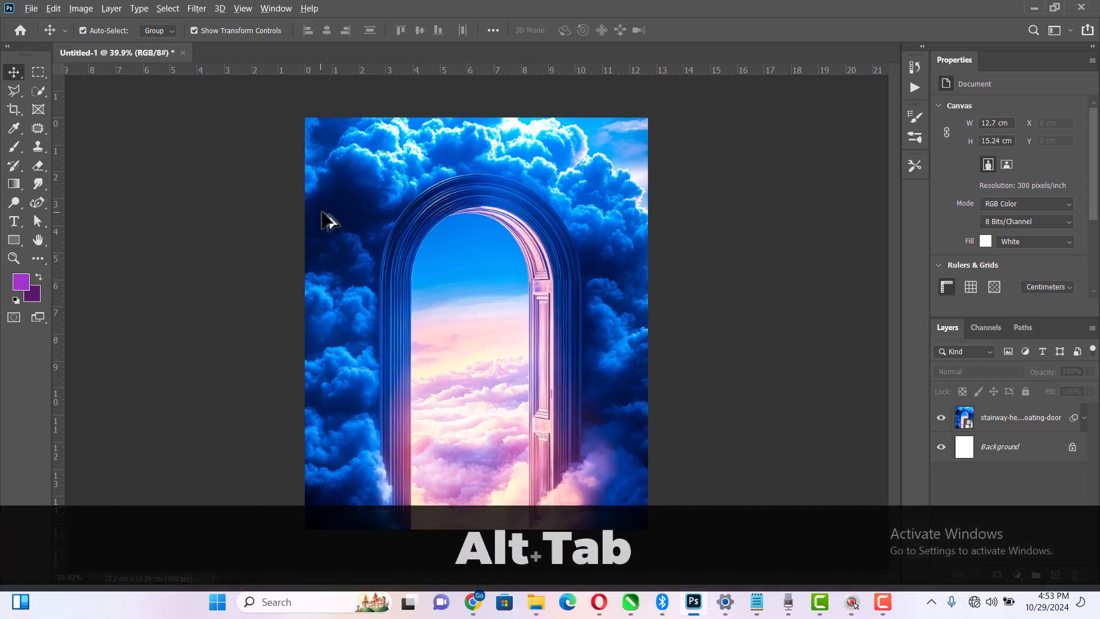
pyautogui.click(532, 200)
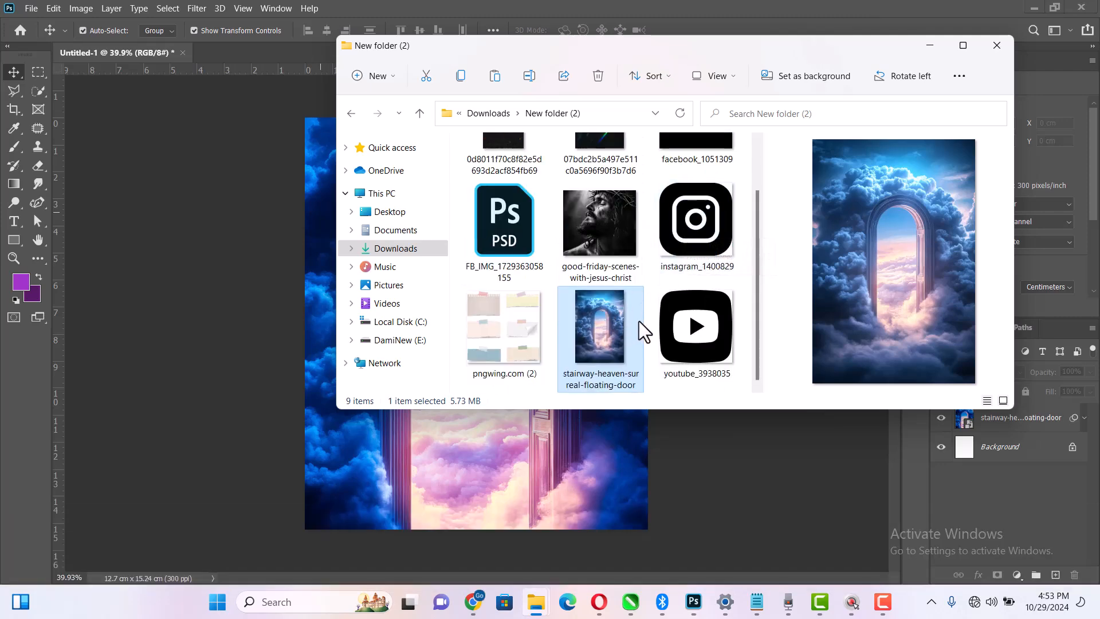
pyautogui.scroll(1, 614, 217)
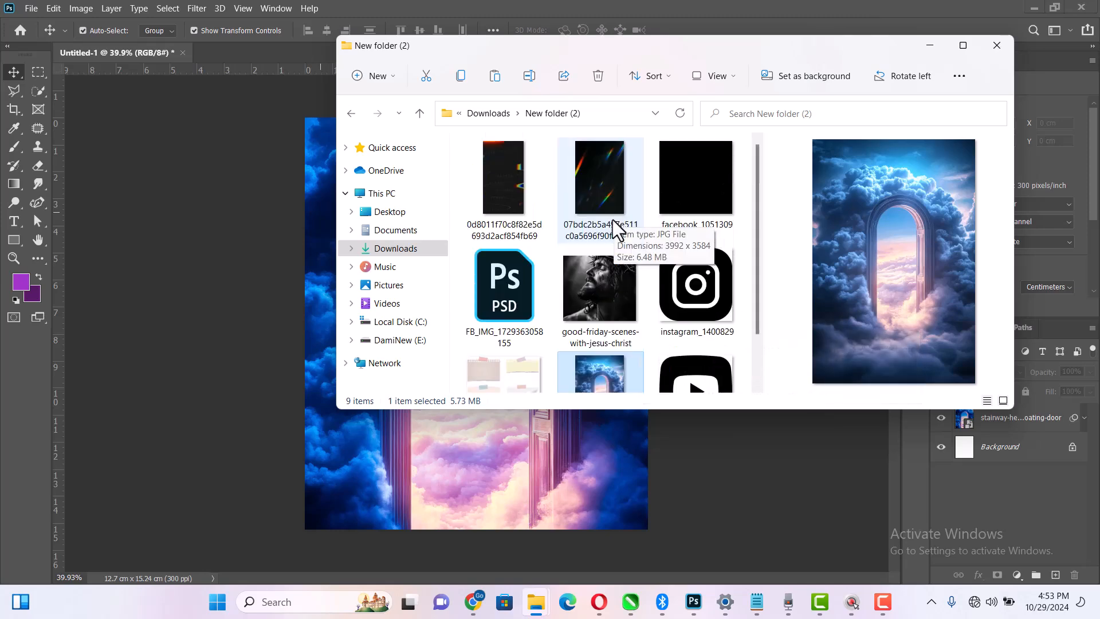
pyautogui.click(758, 602)
pyautogui.moveTo(258, 127); pyautogui.dragTo(71, 125)
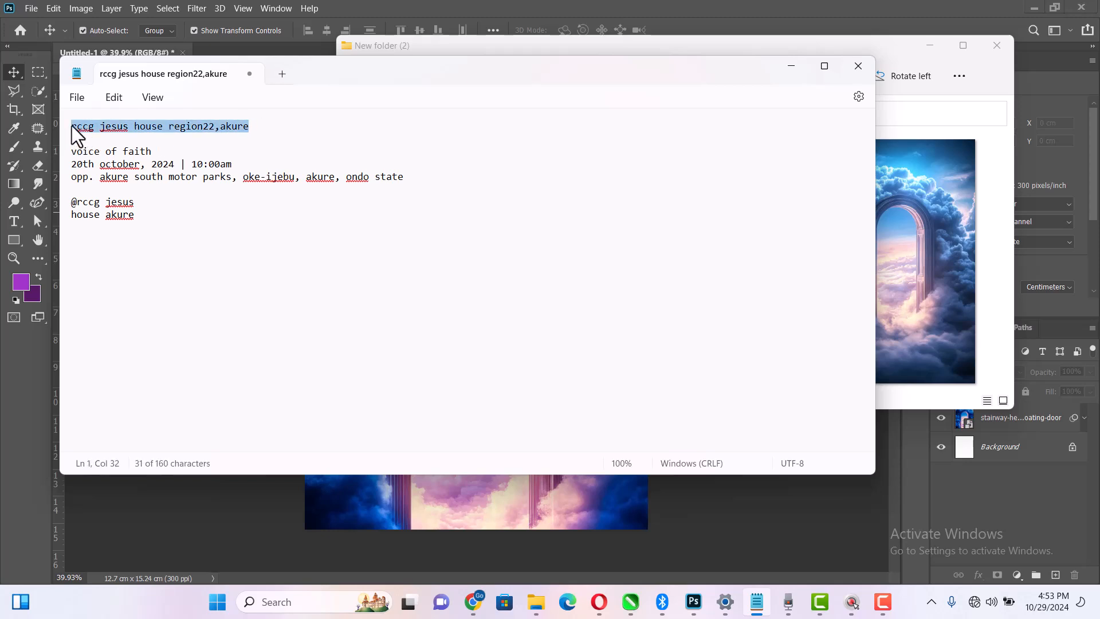
pyautogui.hotkey('ctrl', 'c')
pyautogui.click(419, 10)
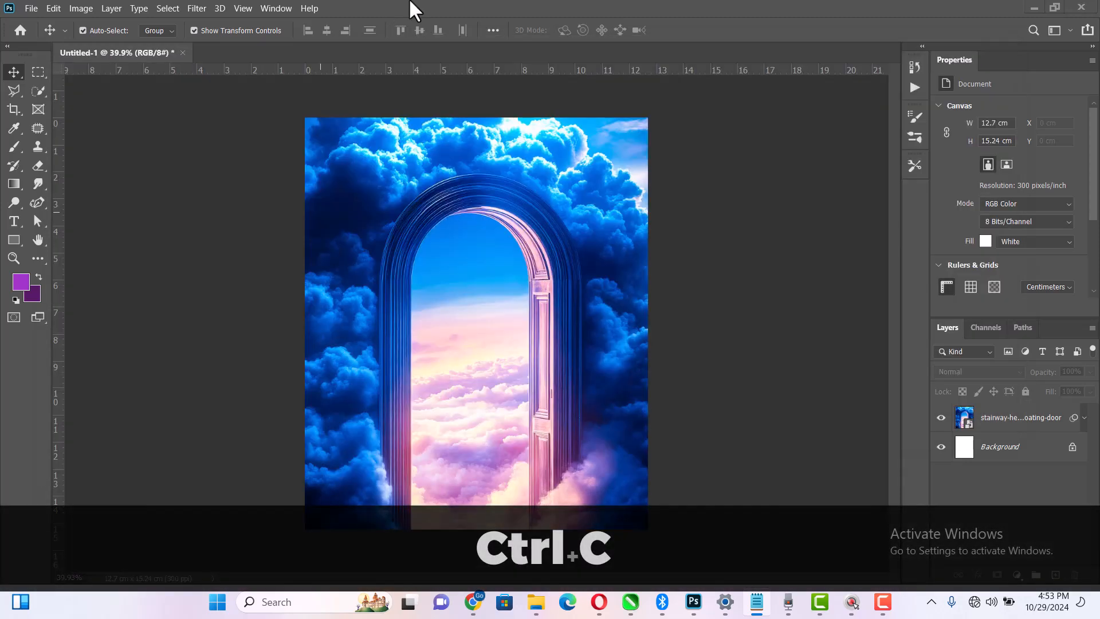
pyautogui.scroll(5, 375, 192)
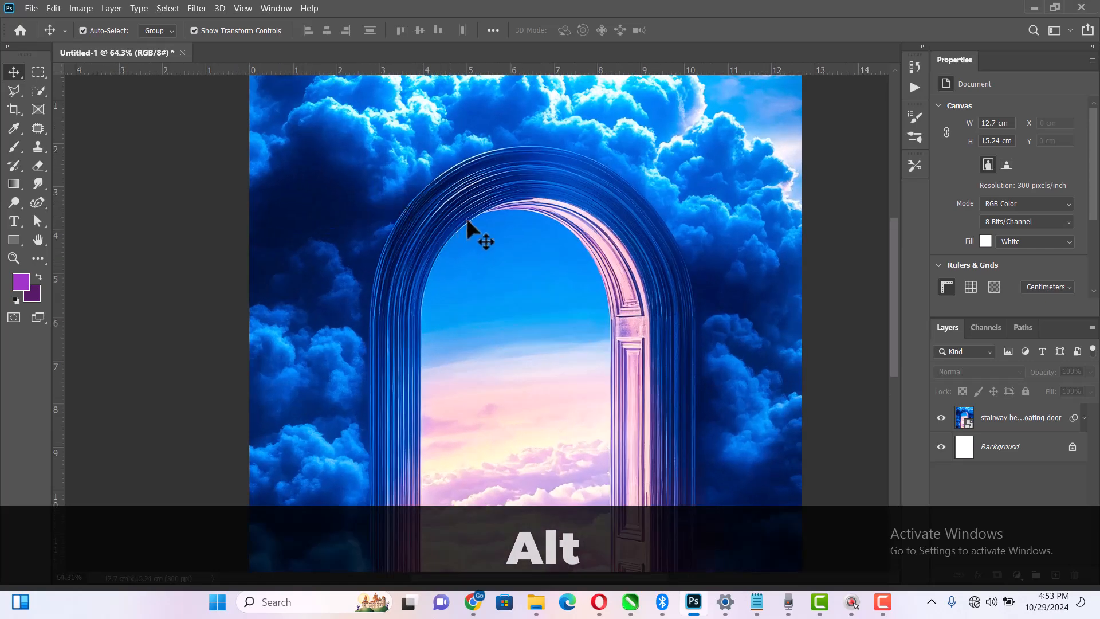
# - Add the copied text "rccg jesus house region22,akure" near the flyer's upper-left corner, with a line break after "house"
pyautogui.click(14, 221)
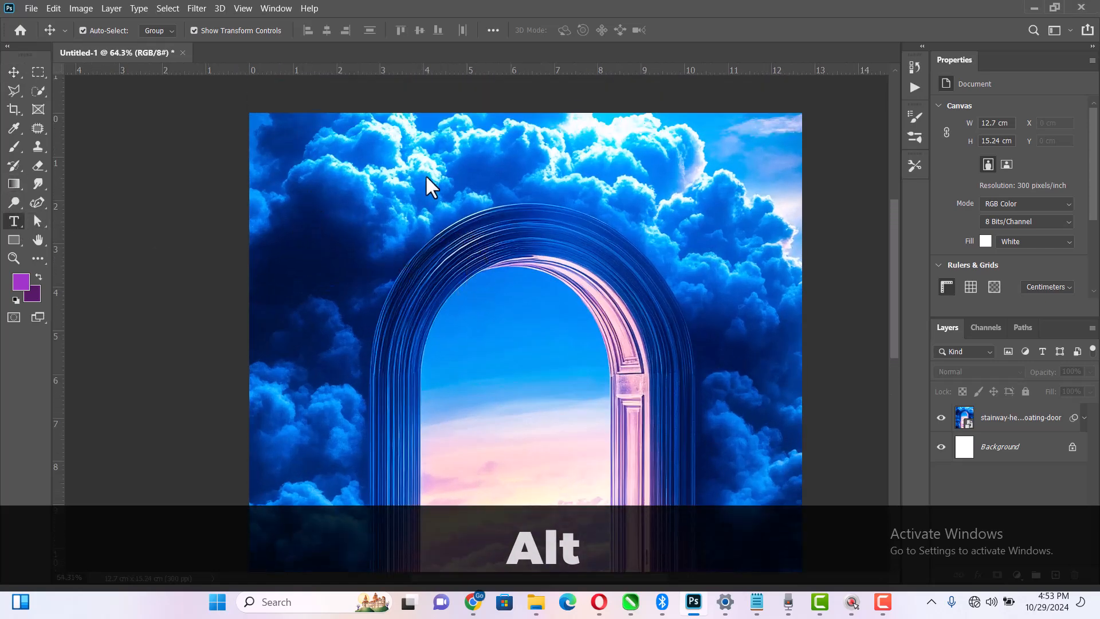
pyautogui.click(325, 192)
pyautogui.hotkey('ctrl', 'v')
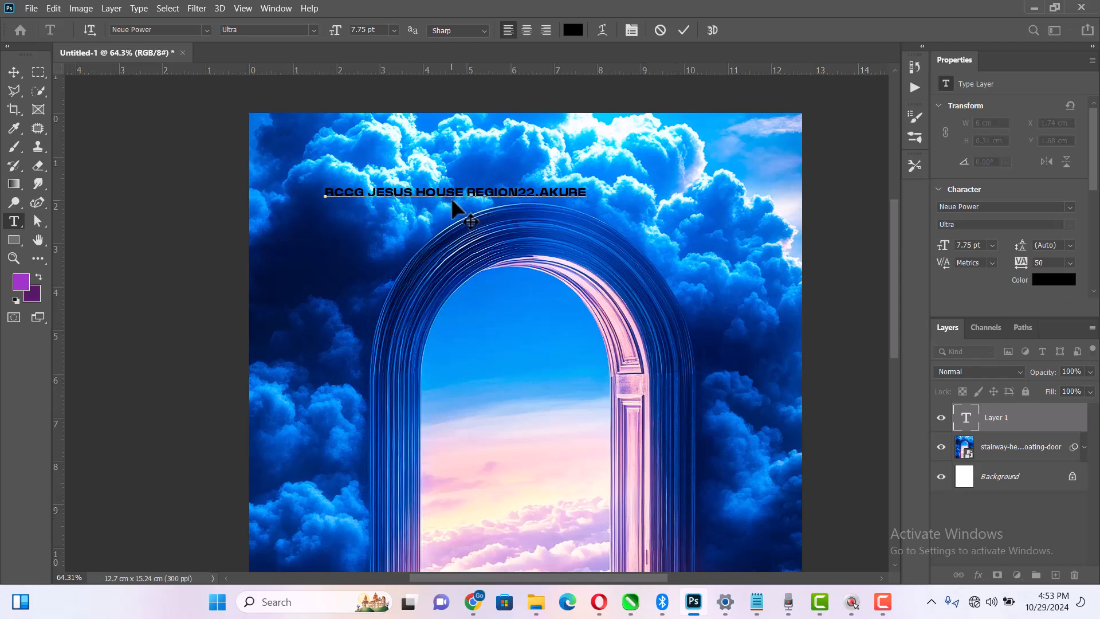
pyautogui.press('BackSpace')
pyautogui.press('Return')
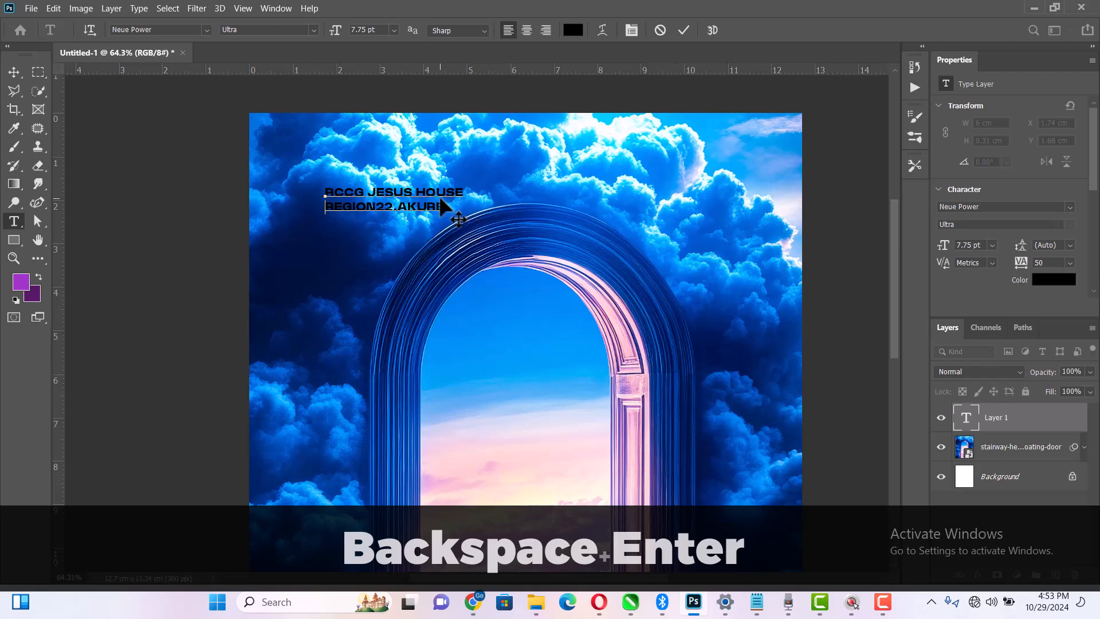
pyautogui.scroll(2, 459, 180)
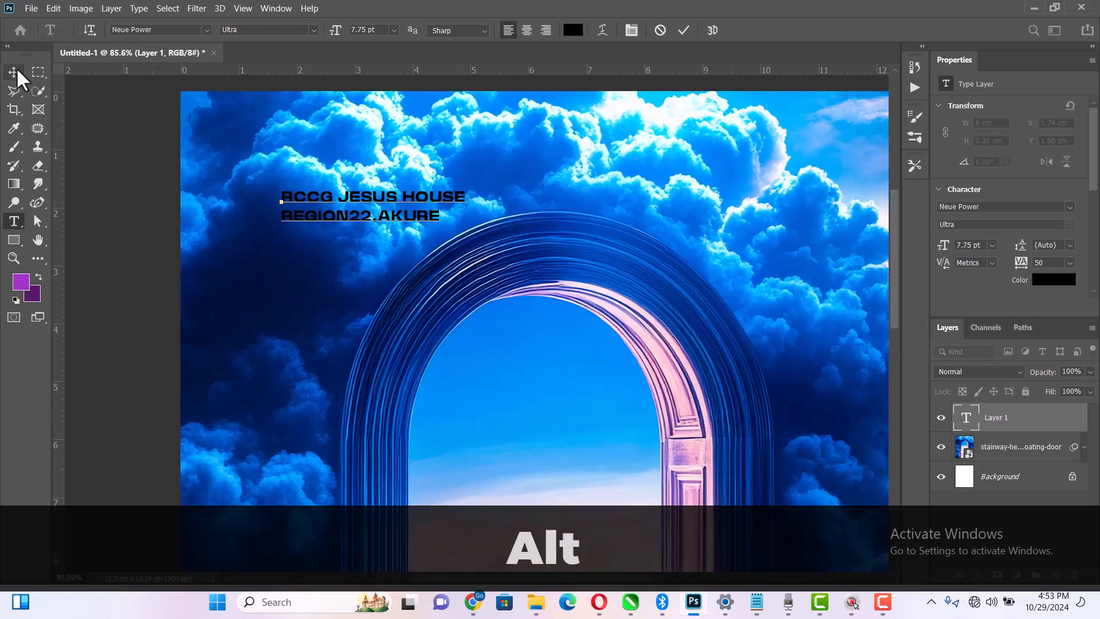
pyautogui.click(14, 71)
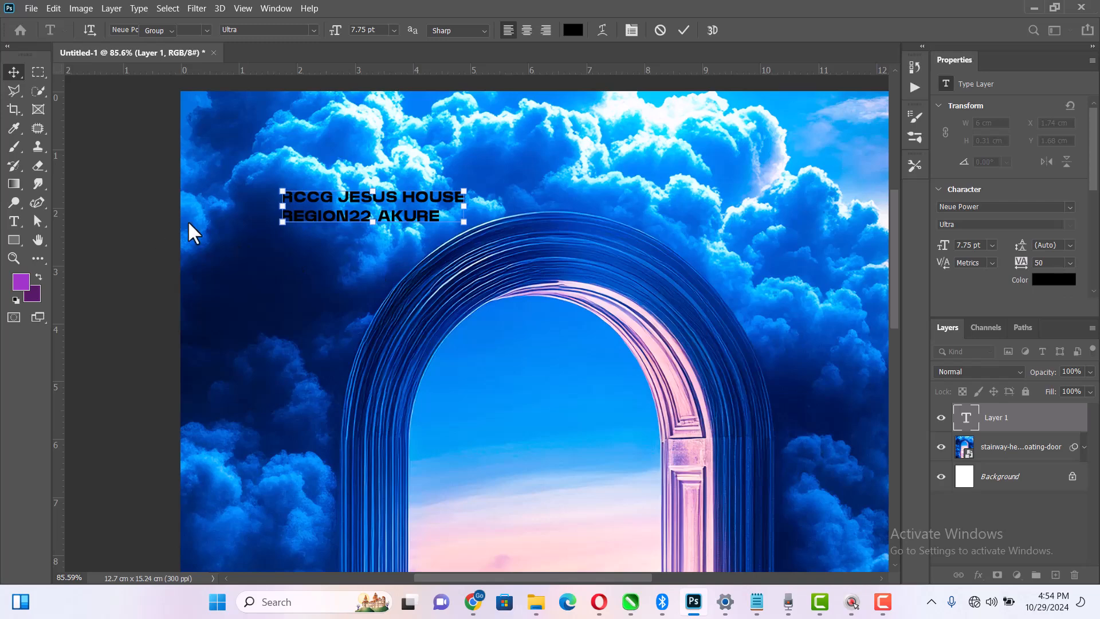
# - Draw a circle about 106 px in diameter beside the start of the church name with the Ellipse tool
pyautogui.click(14, 241)
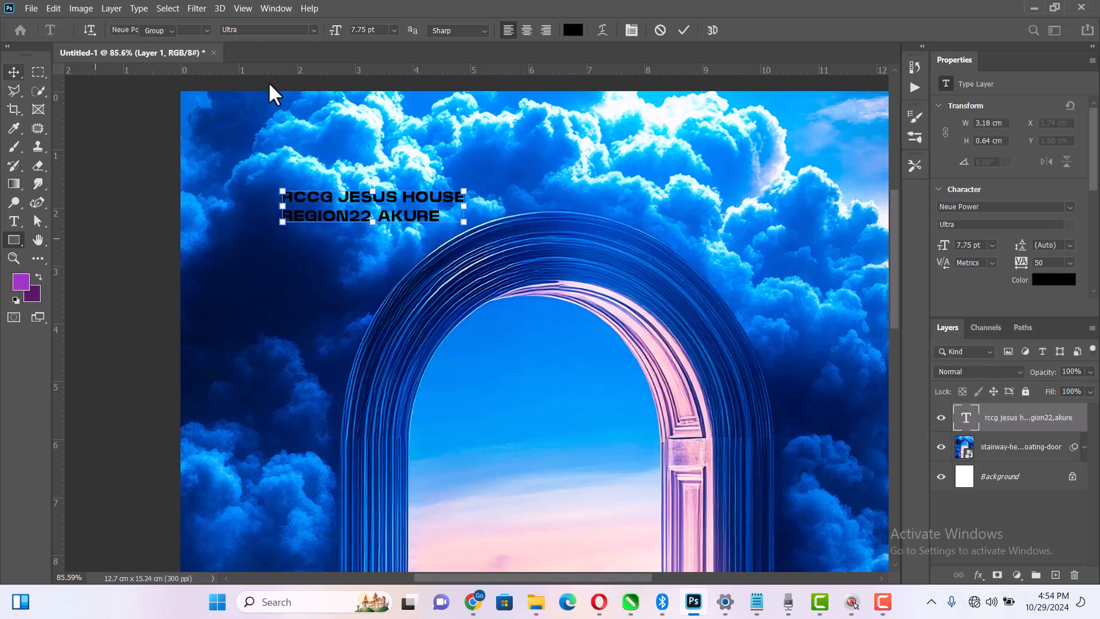
pyautogui.rightClick(16, 238)
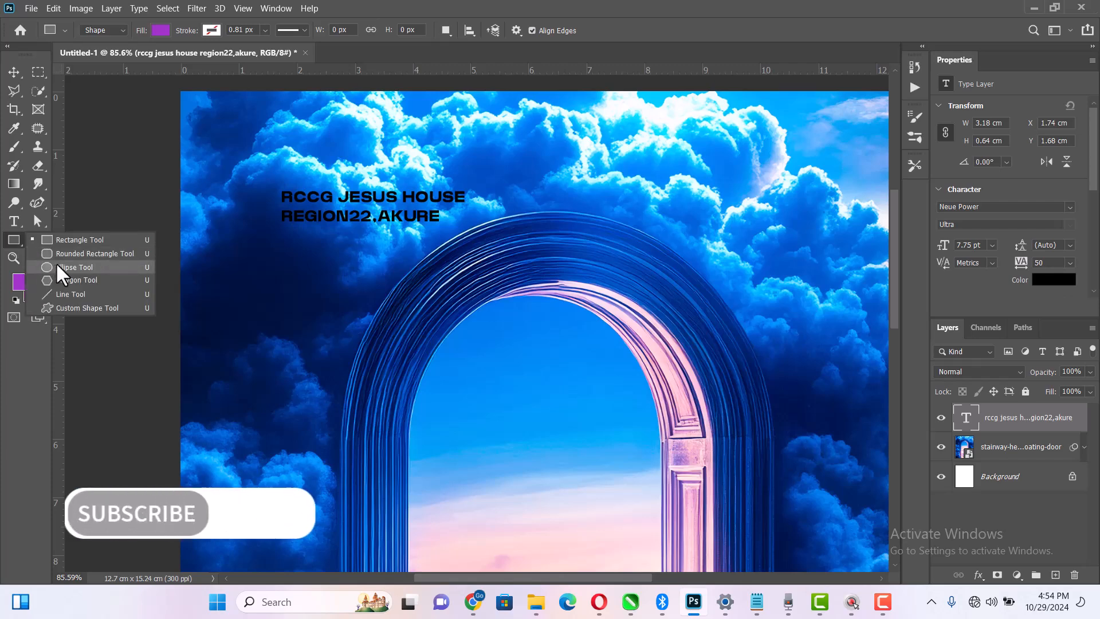
pyautogui.click(56, 267)
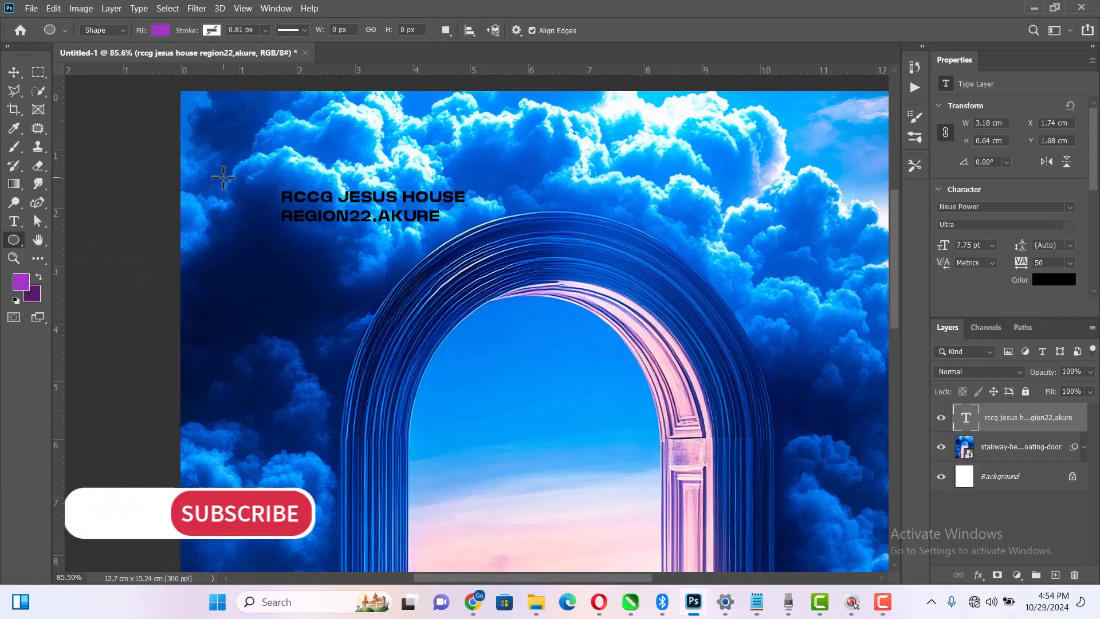
pyautogui.moveTo(223, 177); pyautogui.dragTo(275, 228)
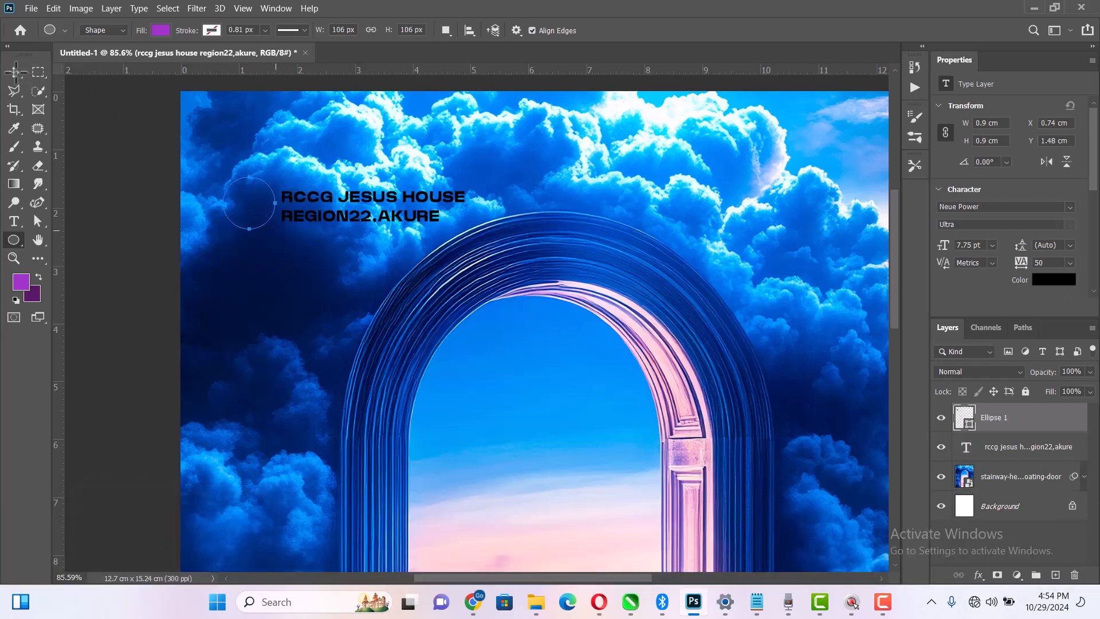
pyautogui.press('v')
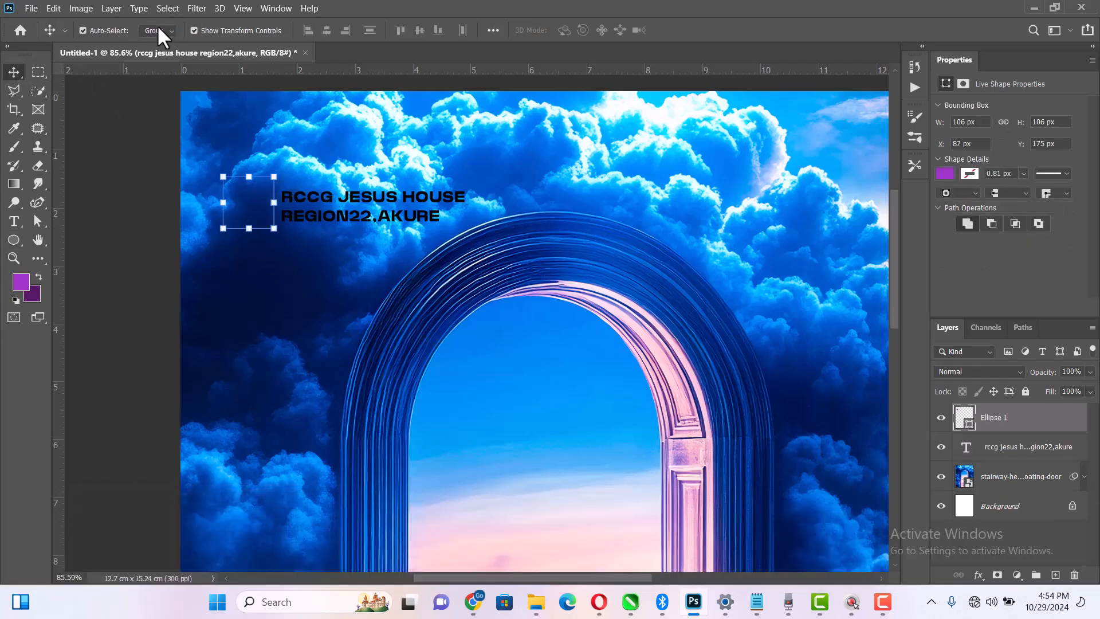
# - Fill the circle with white and move it down slightly to a Y position of about 183 px
pyautogui.click(944, 173)
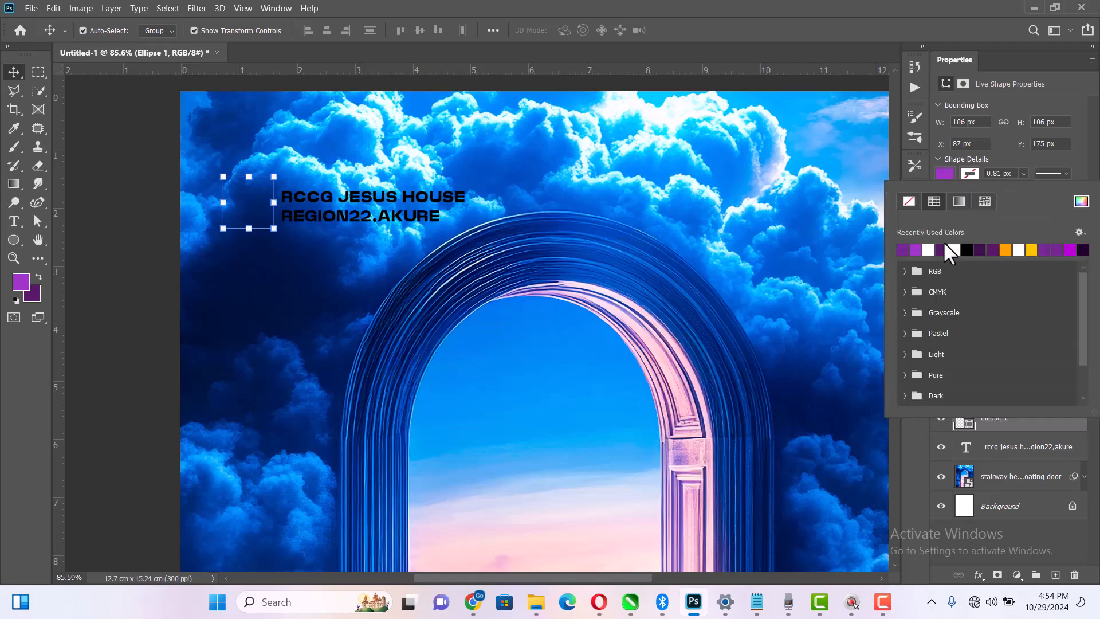
pyautogui.click(956, 250)
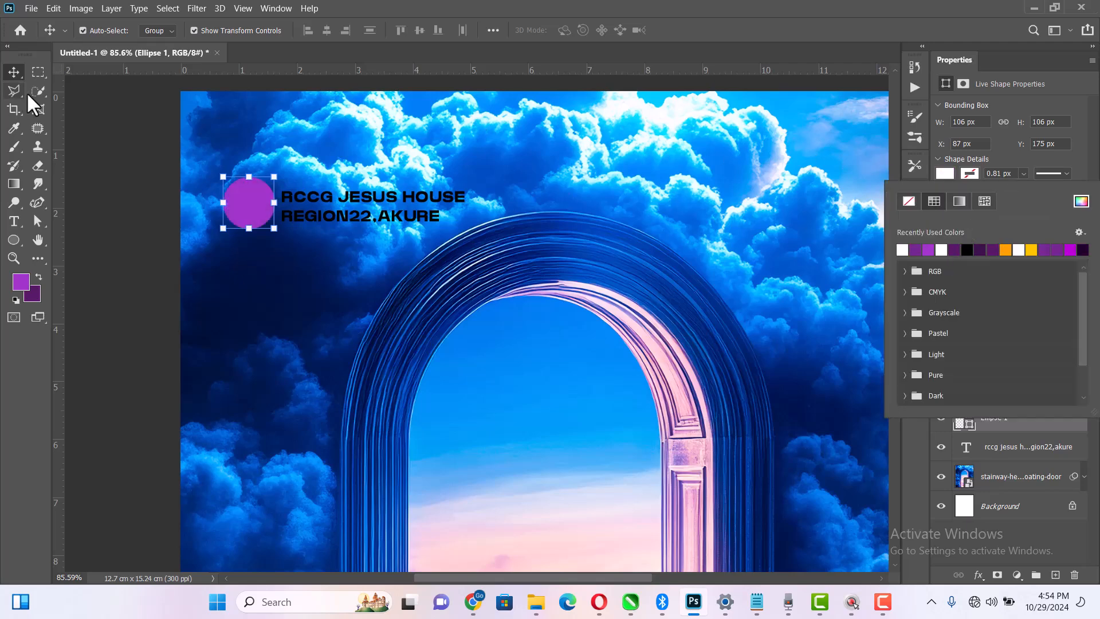
pyautogui.moveTo(255, 192); pyautogui.dragTo(255, 196)
# - Set the leading of the two-line church name text to 8 pt
pyautogui.click(361, 200)
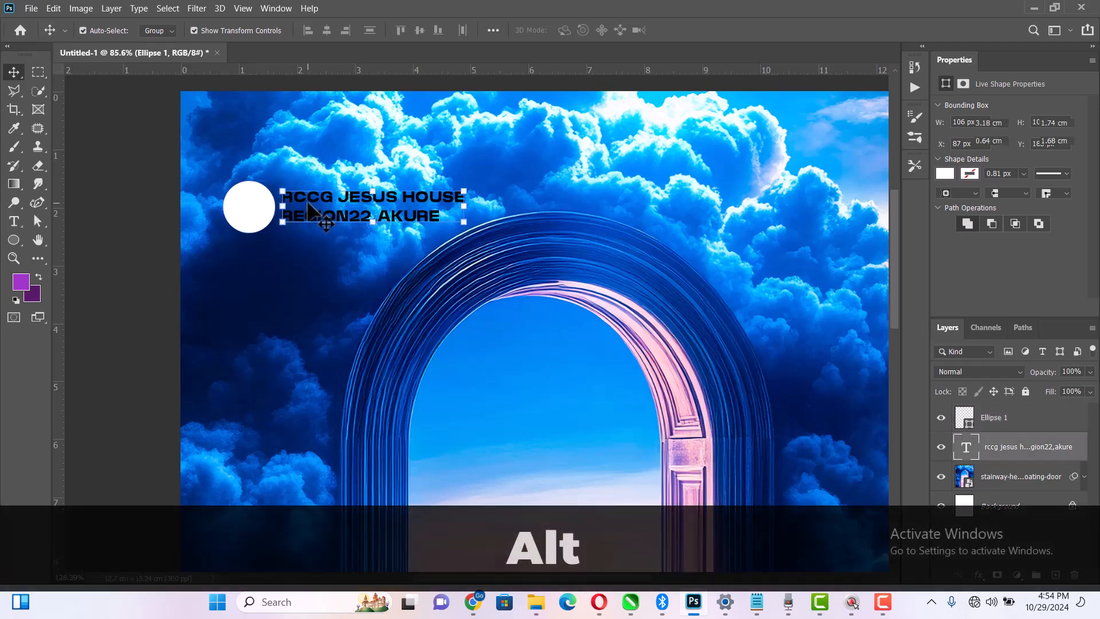
pyautogui.scroll(2, 307, 203)
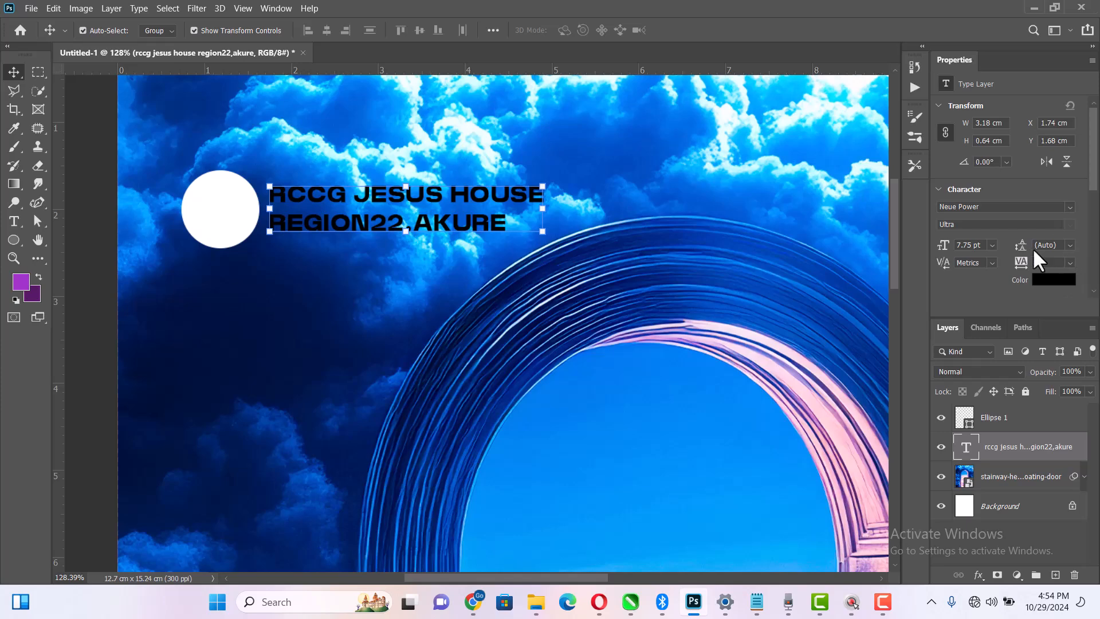
pyautogui.moveTo(1024, 251); pyautogui.dragTo(1026, 250)
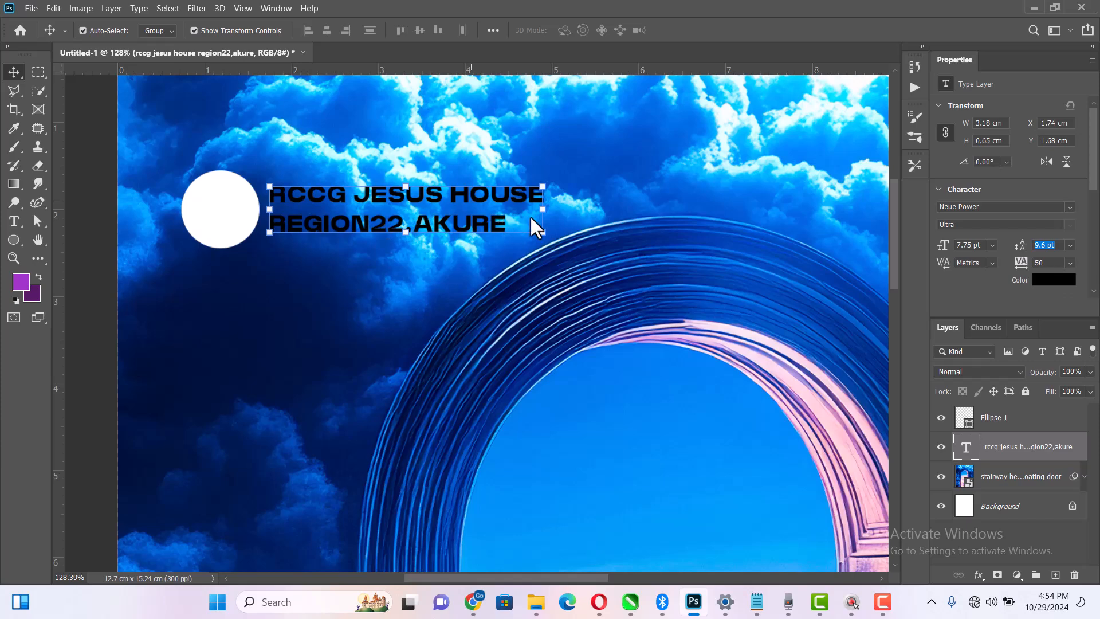
pyautogui.click(1070, 246)
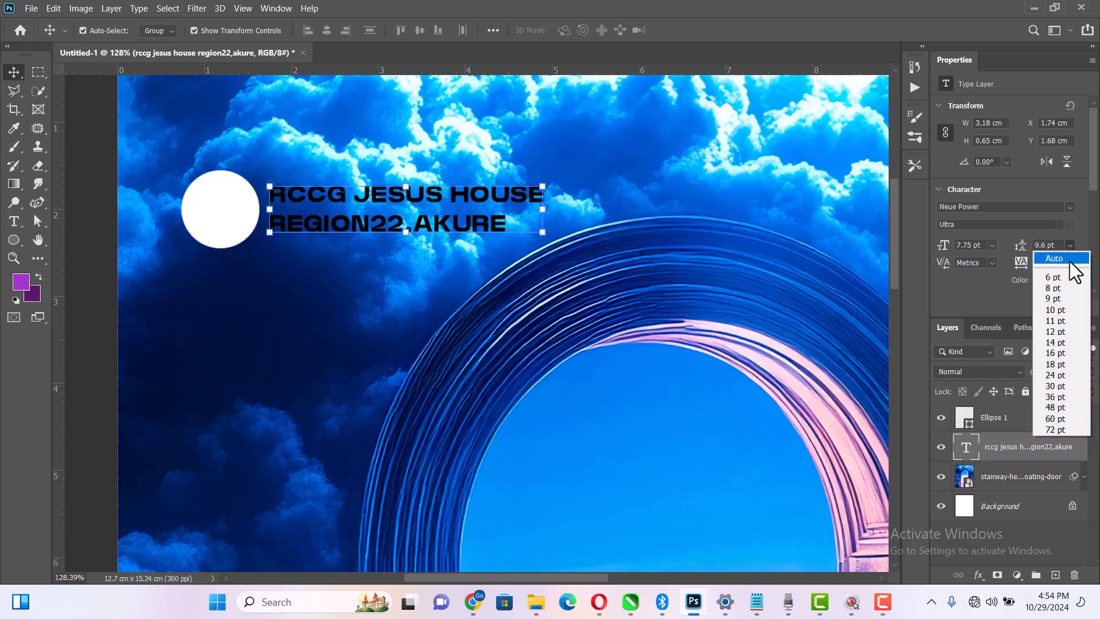
pyautogui.click(1060, 286)
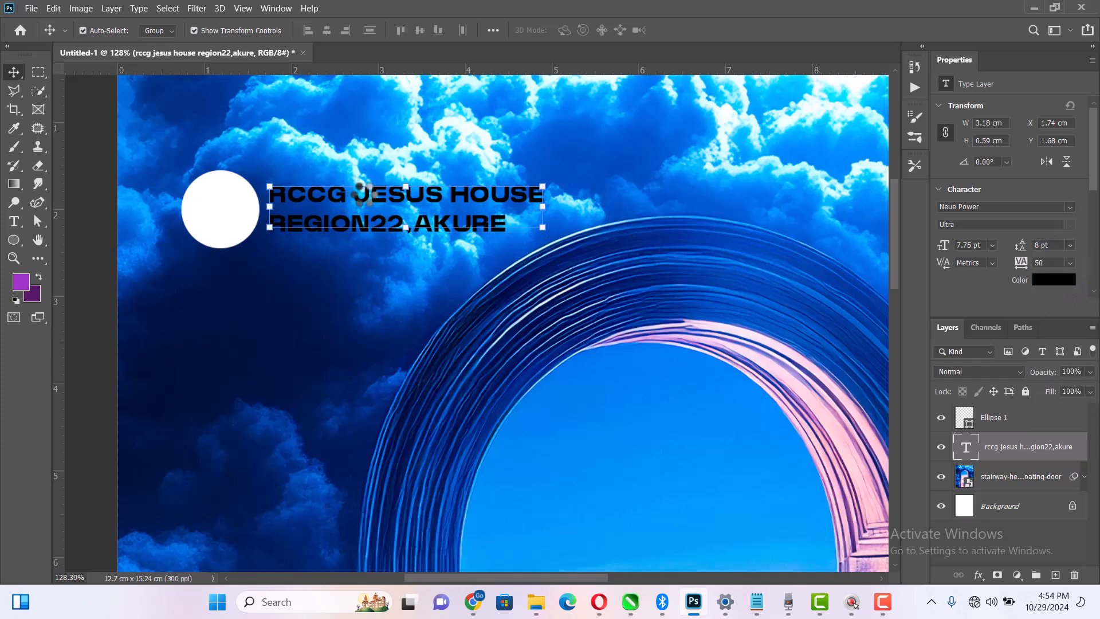
# - Align the white circle and the church name text by their vertical centers, leaving both deselected
pyautogui.keyDown('shift'); pyautogui.click(226, 222); pyautogui.keyUp('shift')
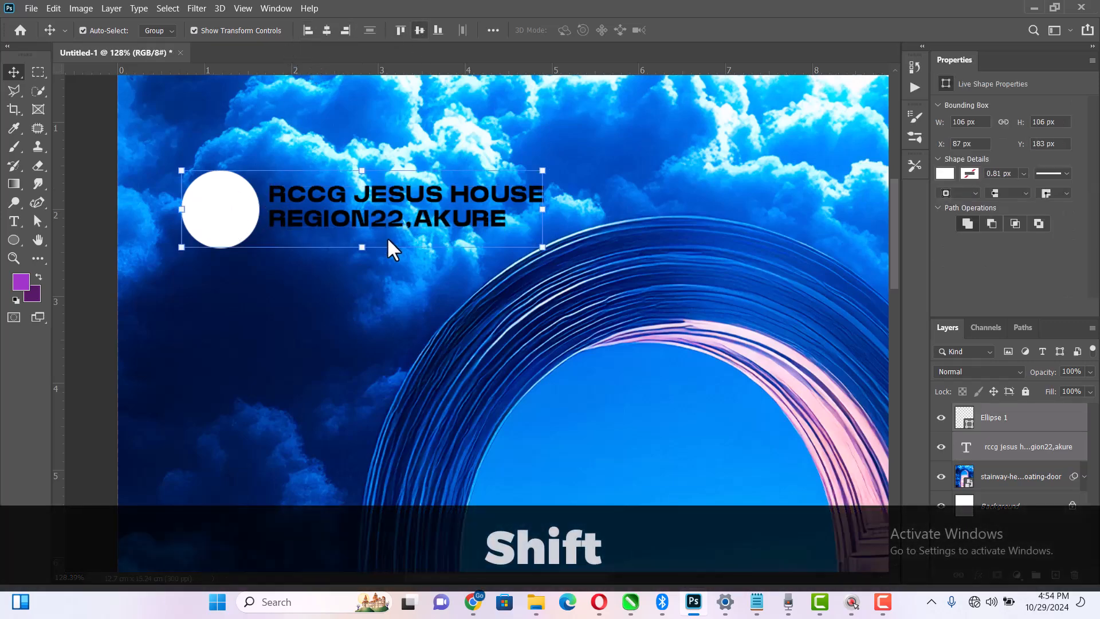
pyautogui.scroll(-5, 390, 240)
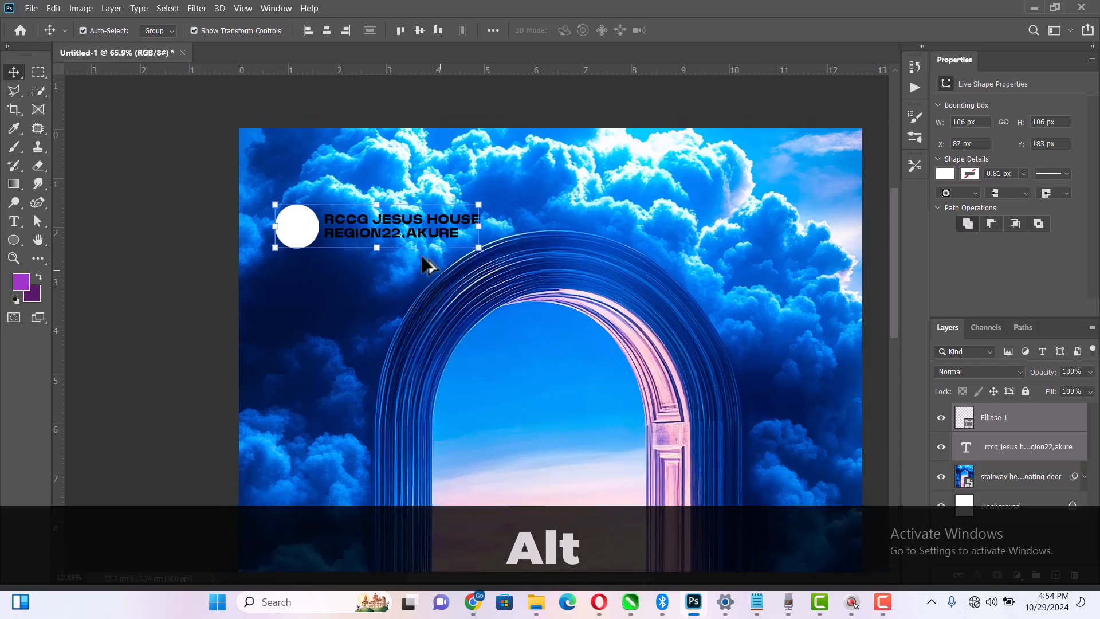
pyautogui.scroll(-2, 427, 265)
pyautogui.click(806, 235)
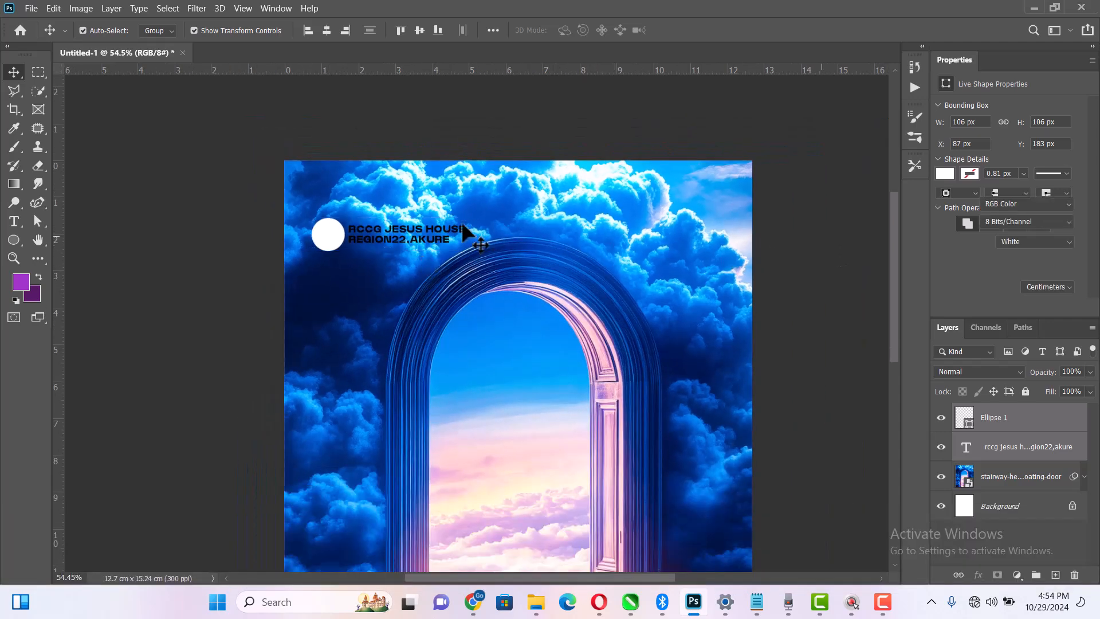
# - Change the church name text color to white (ffffff)
pyautogui.click(434, 232)
pyautogui.scroll(-2, 1056, 224)
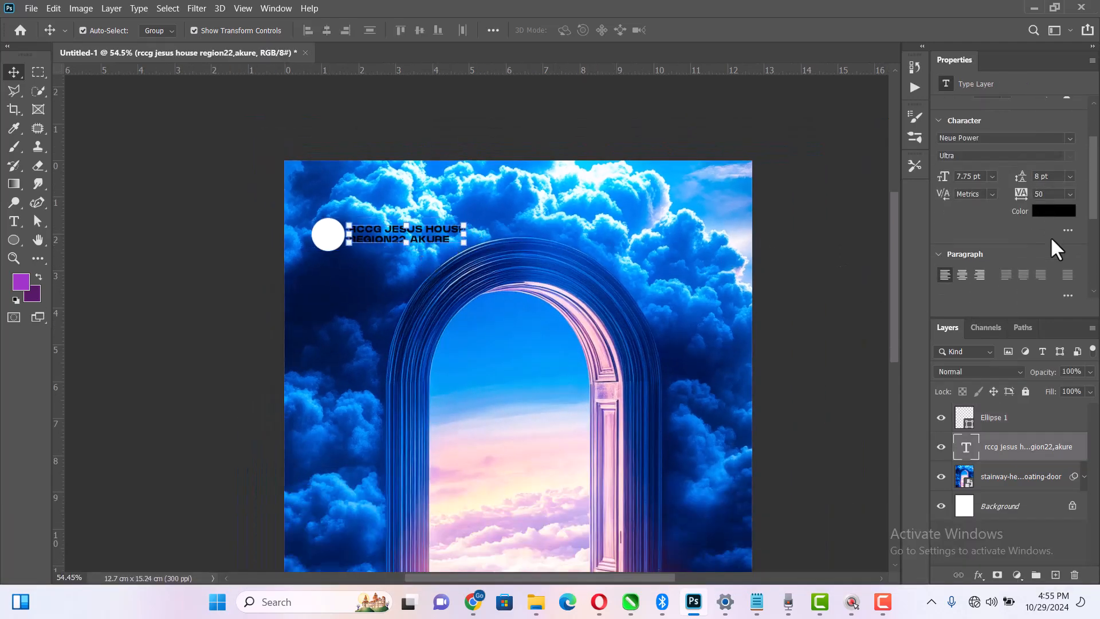
pyautogui.click(1054, 211)
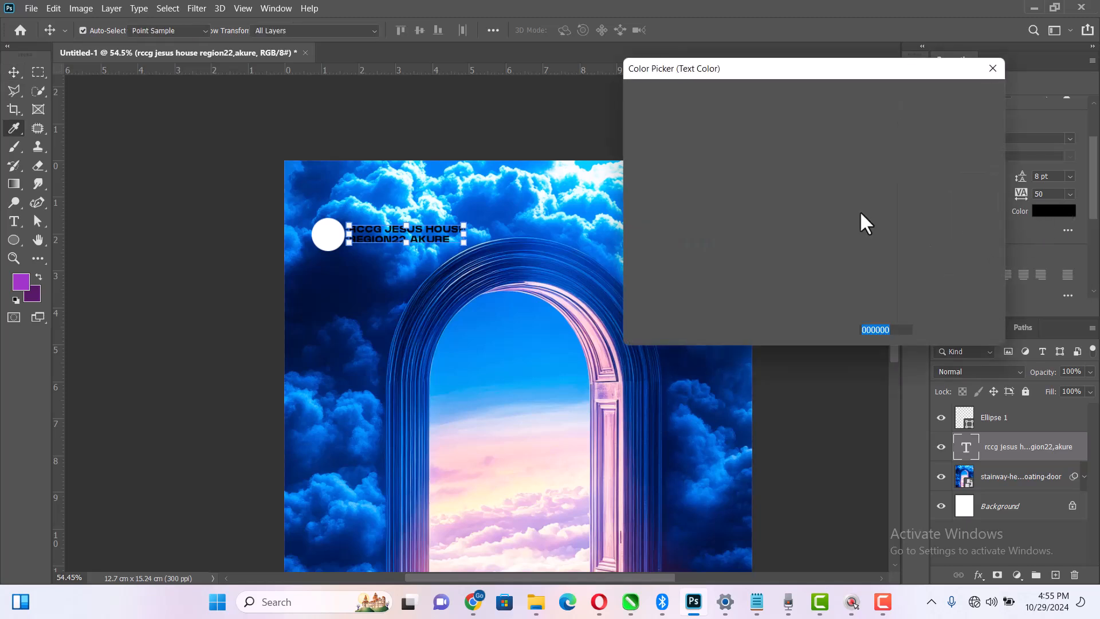
pyautogui.moveTo(710, 148); pyautogui.dragTo(536, 58)
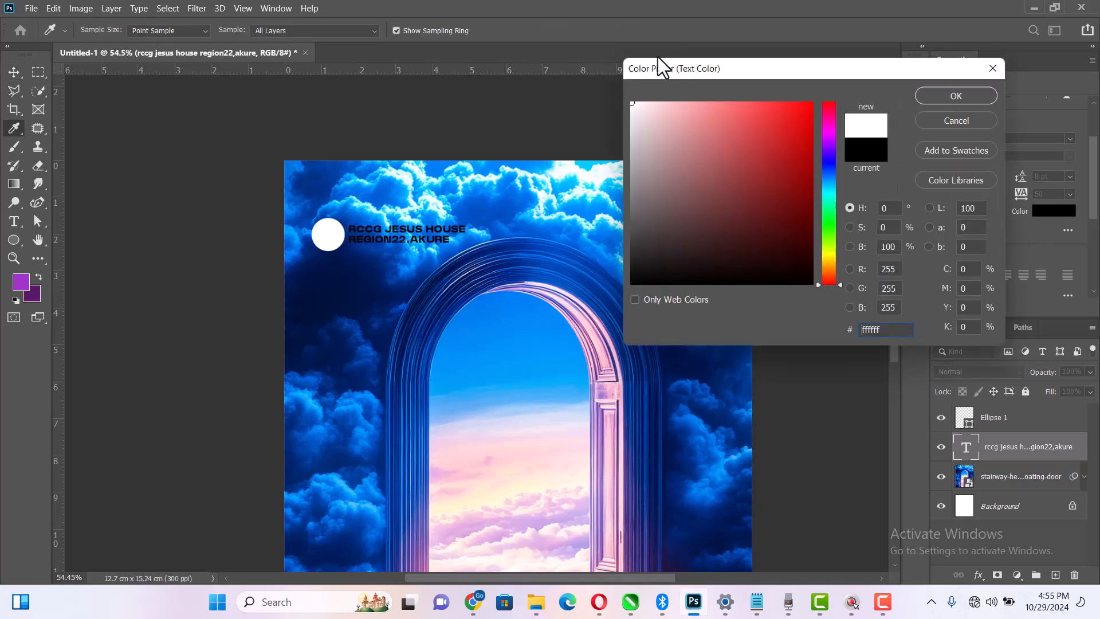
pyautogui.click(950, 96)
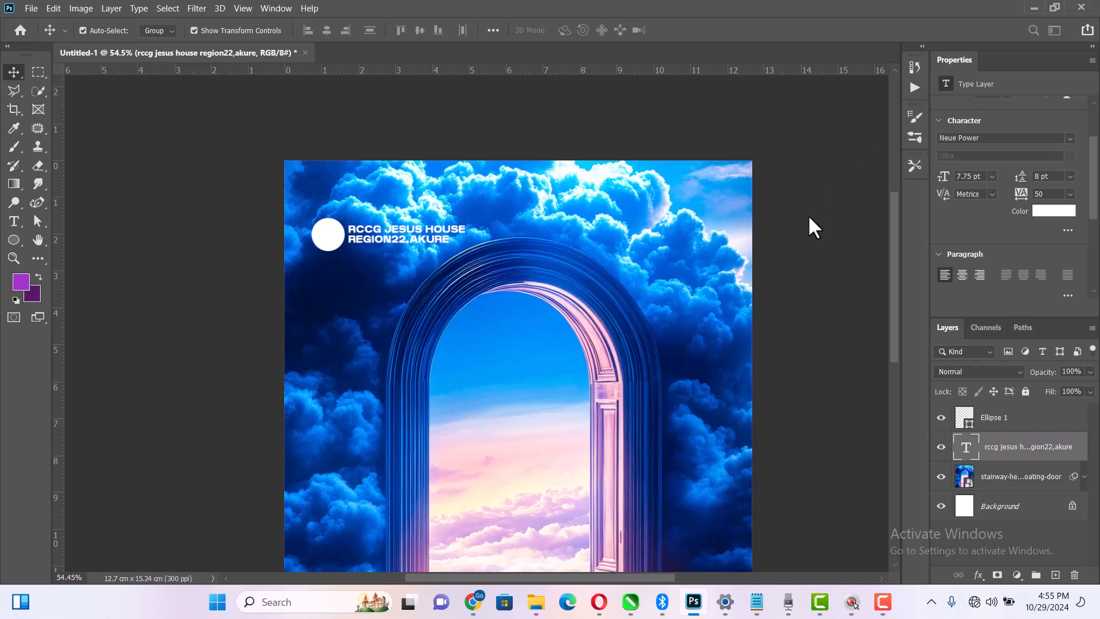
# - Copy the line "voice of faith" from the Notepad text and return to the Photoshop document
pyautogui.hotkey('alt', 'Tab')
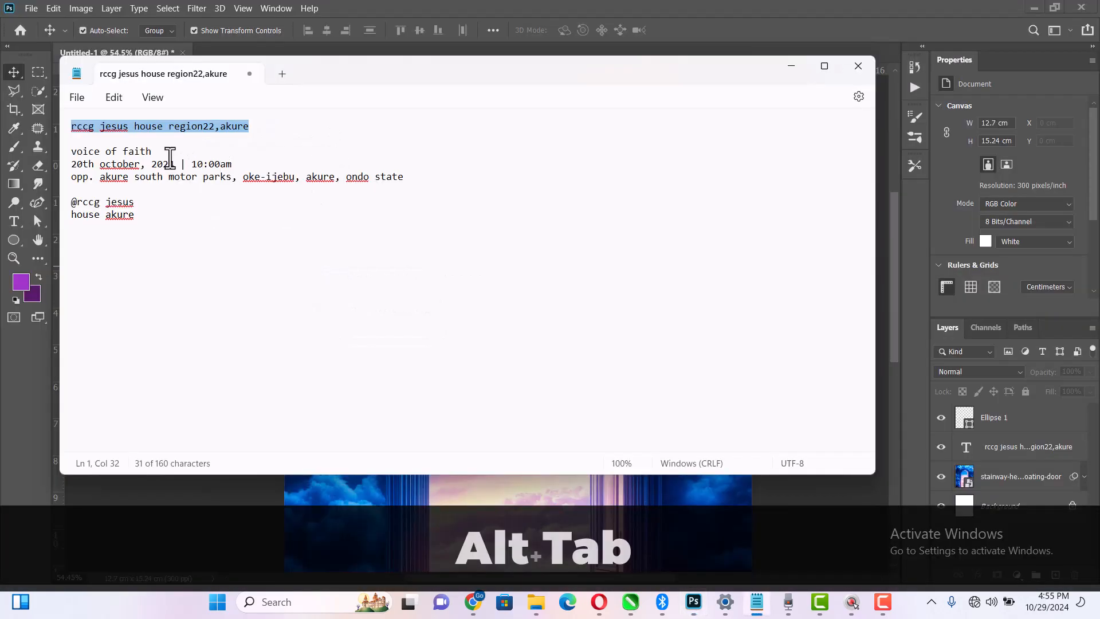
pyautogui.moveTo(153, 151); pyautogui.dragTo(17, 147)
pyautogui.hotkey('ctrl', 'c')
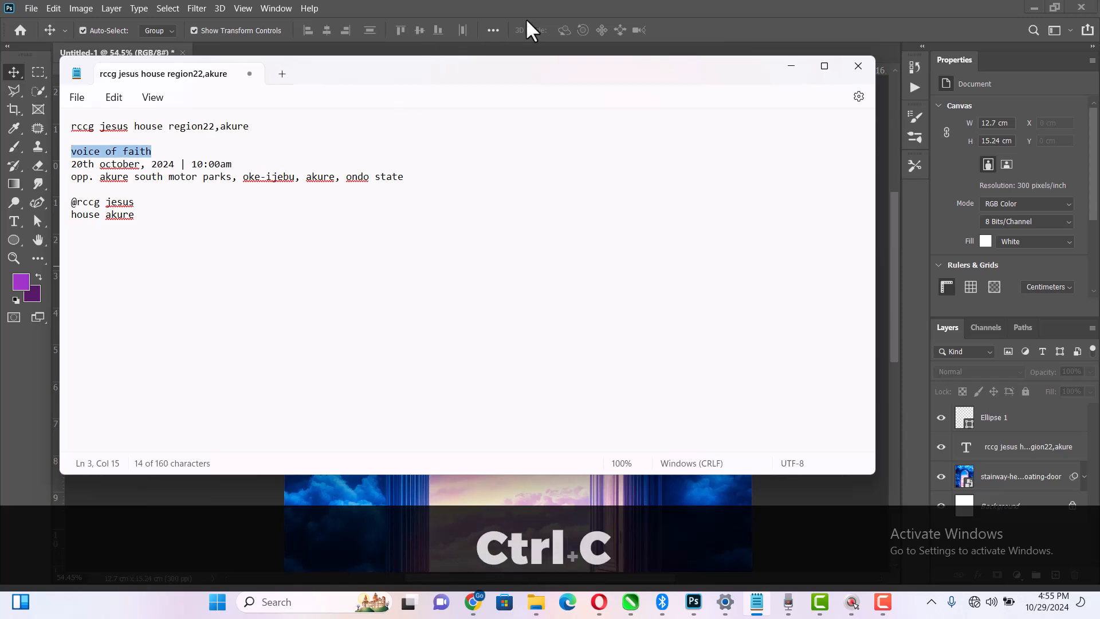
pyautogui.click(525, 25)
# - Place the copied "voice of faith" as a new text layer inside the door opening
pyautogui.keyDown('alt'); pyautogui.scroll(3, 553, 364); pyautogui.keyUp('alt')
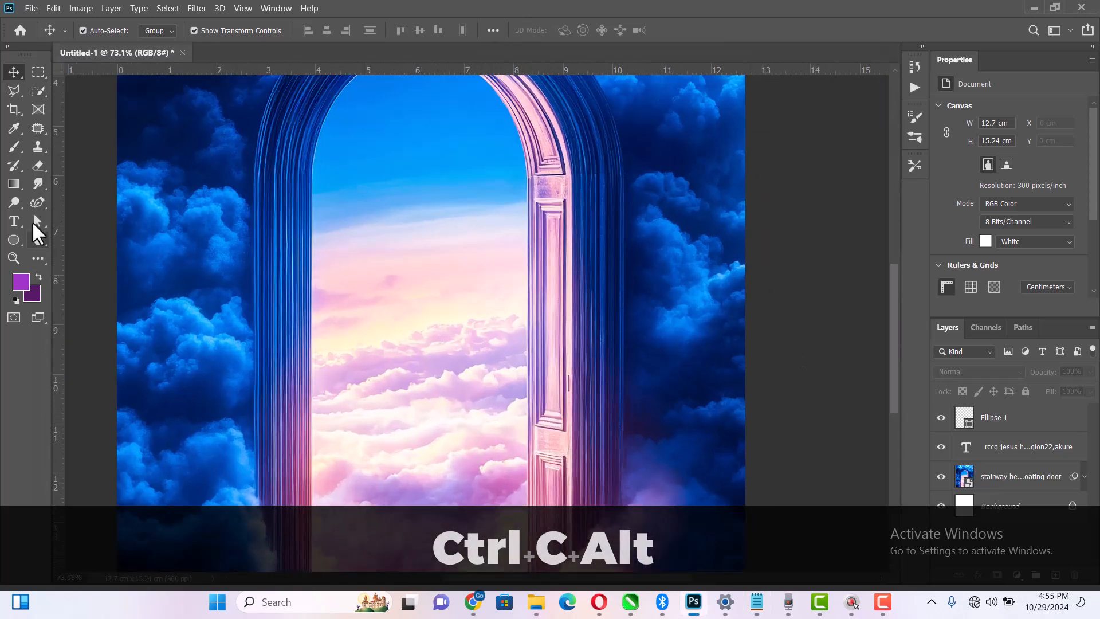
pyautogui.click(15, 222)
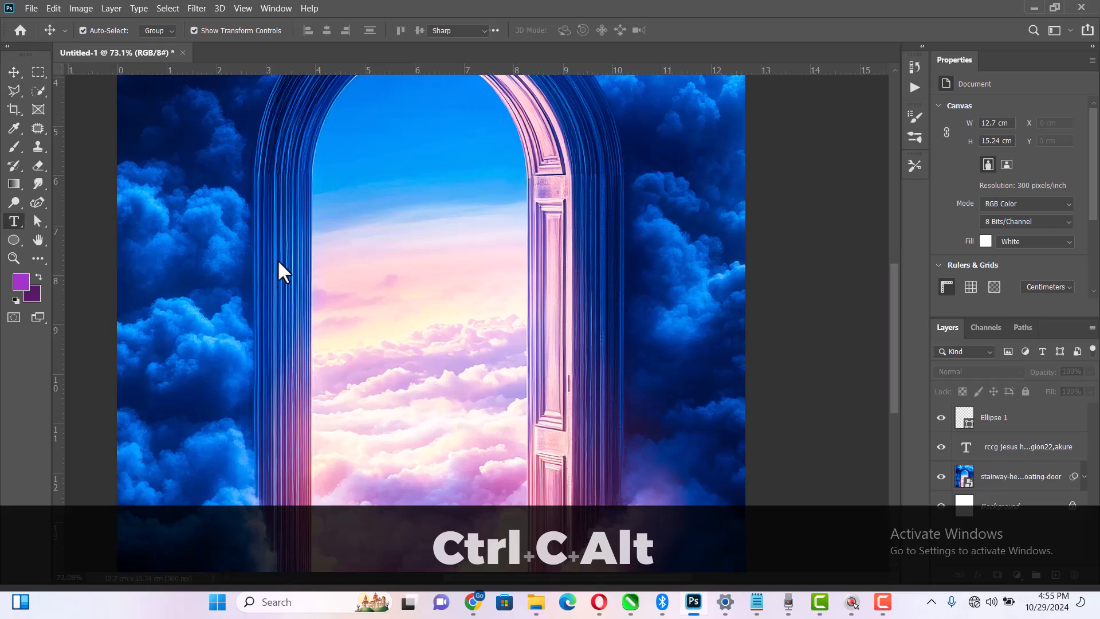
pyautogui.click(337, 277)
pyautogui.hotkey('ctrl', 'v')
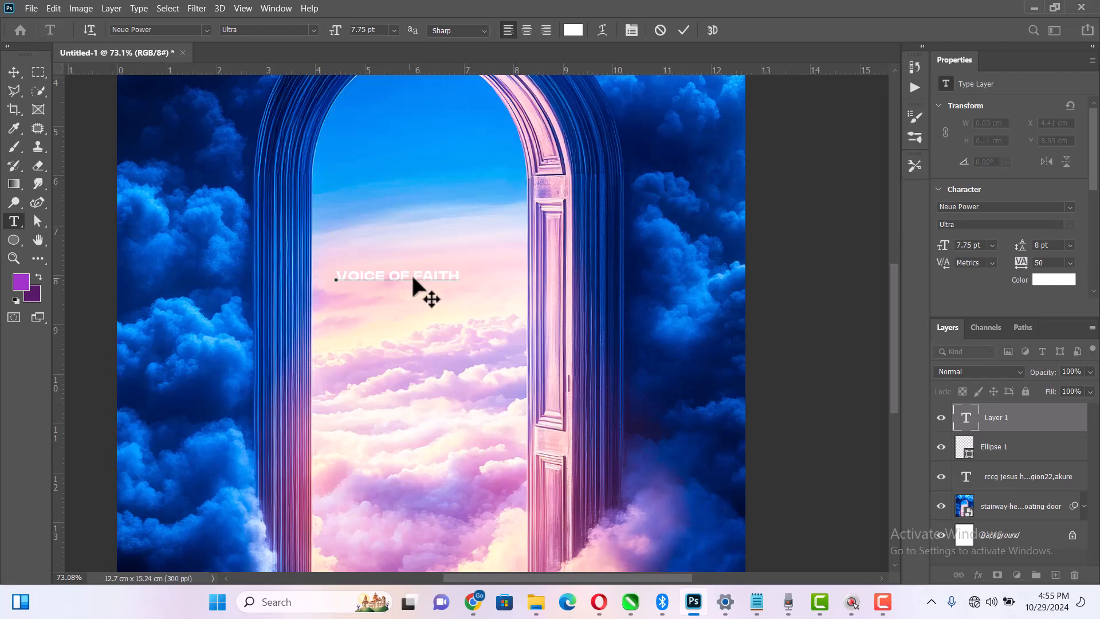
# - Cut the word "of" from the title and break it into two lines, "voice" and "faith"
pyautogui.moveTo(413, 277); pyautogui.dragTo(392, 285)
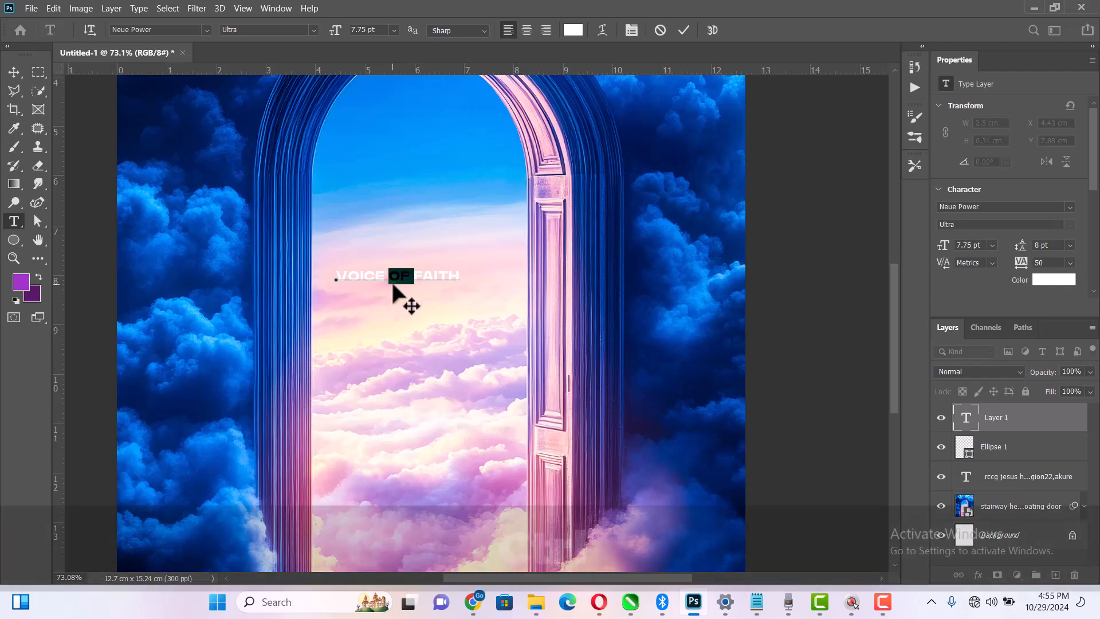
pyautogui.hotkey('ctrl', 'x')
pyautogui.press('Return')
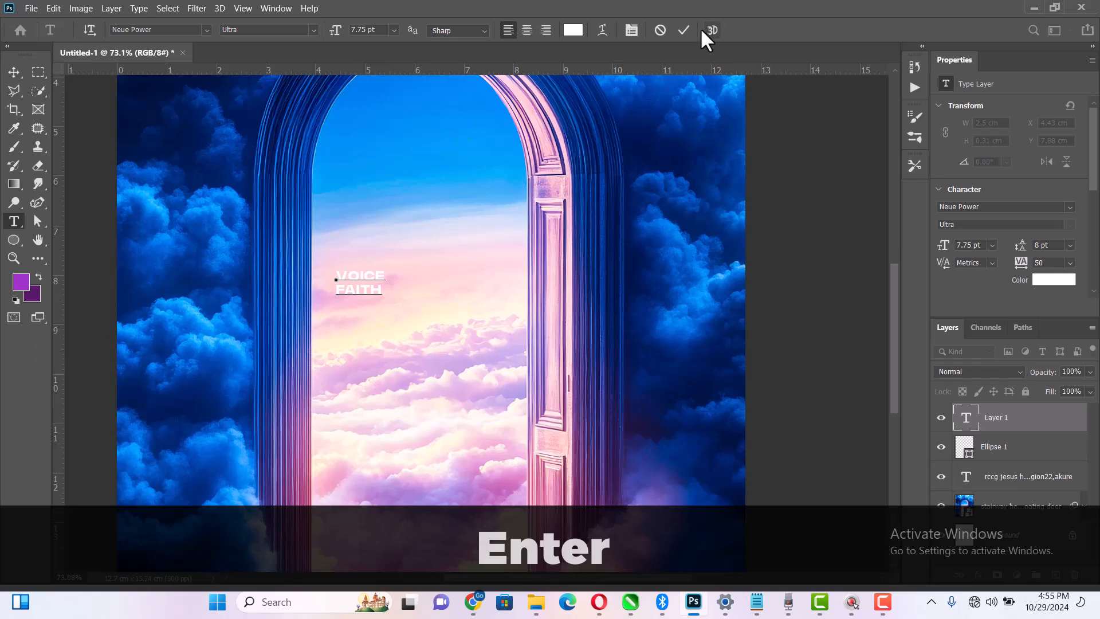
pyautogui.click(684, 30)
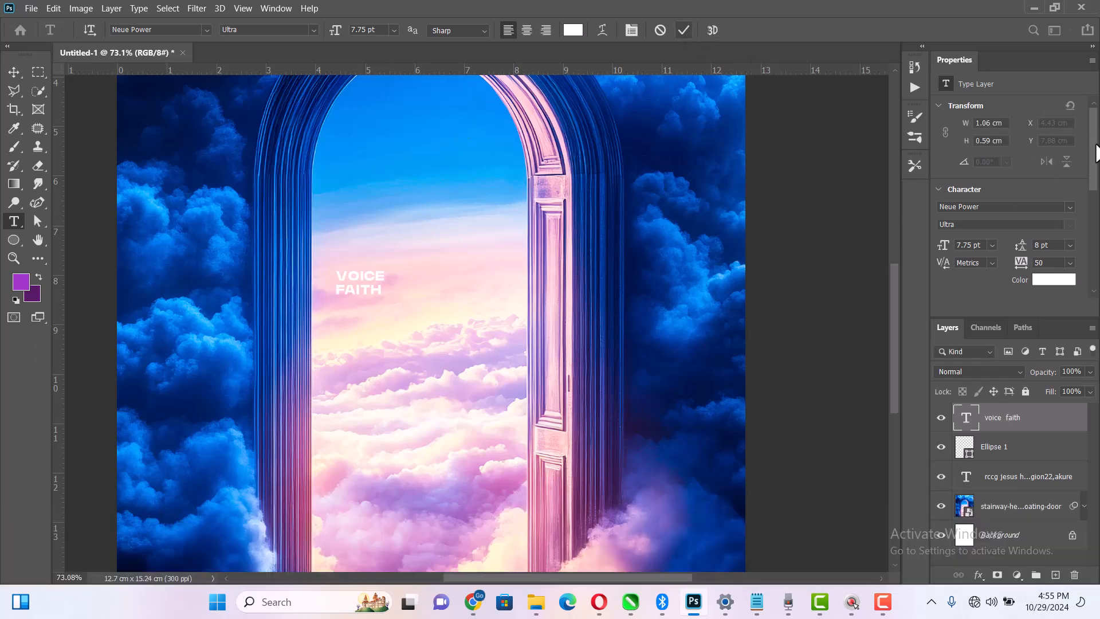
# - Change the font of the "voice faith" title to High Jersey Regular
pyautogui.click(1069, 206)
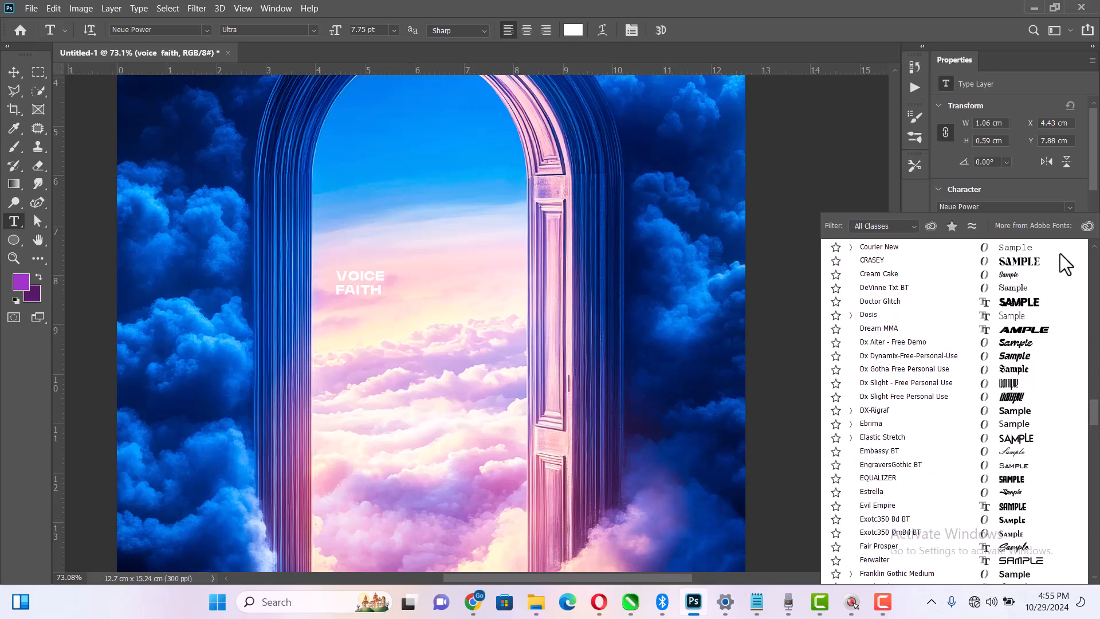
pyautogui.scroll(-20, 991, 418)
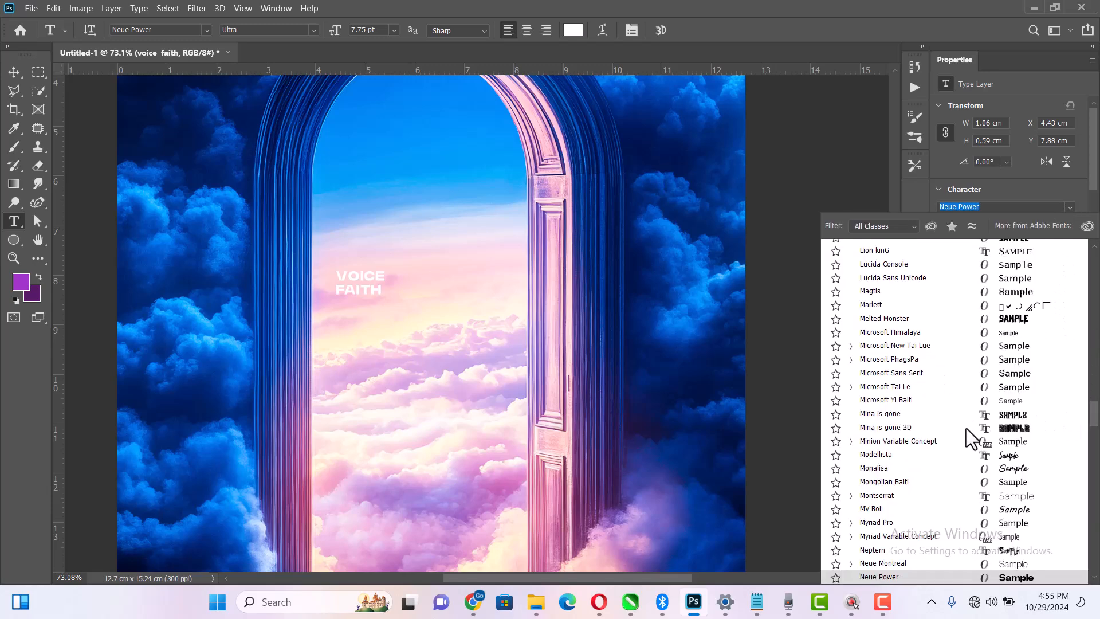
pyautogui.scroll(5, 976, 418)
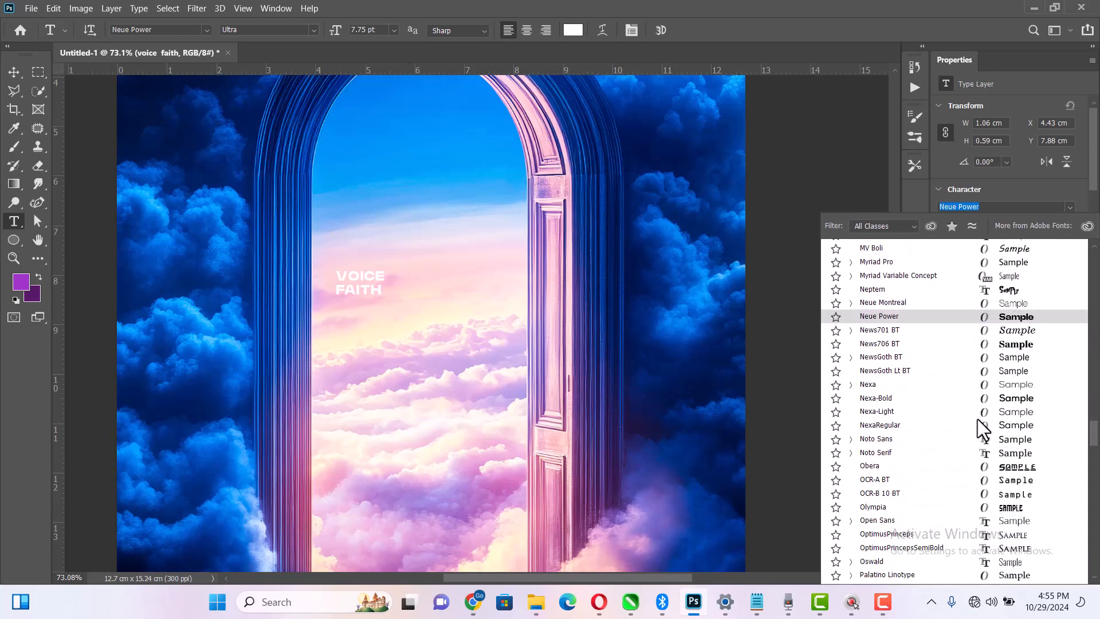
pyautogui.scroll(15, 975, 407)
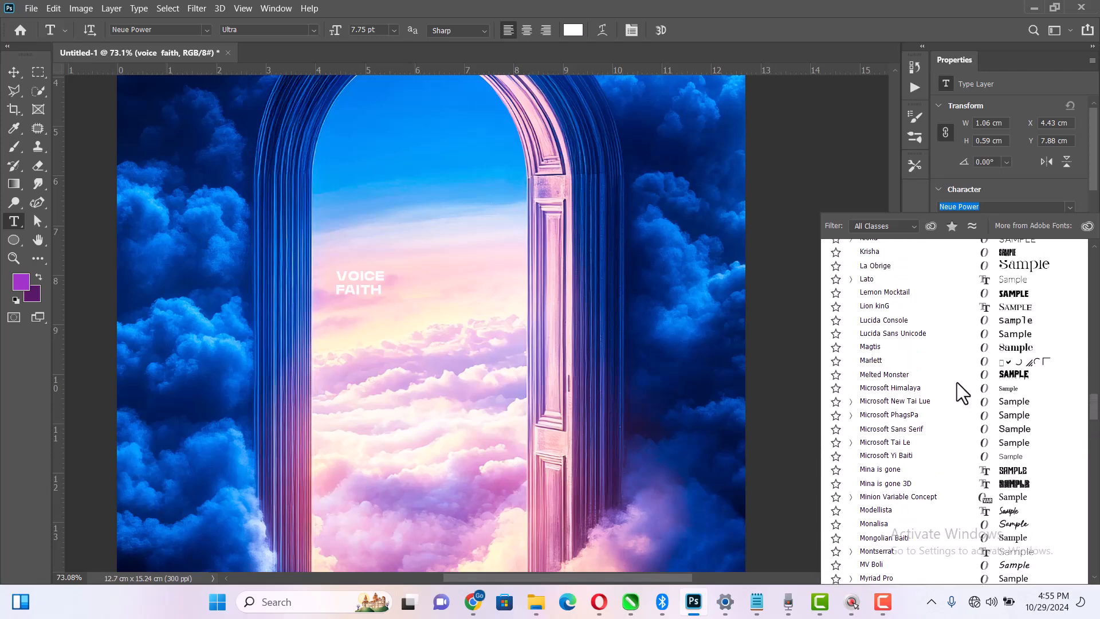
pyautogui.scroll(4, 917, 441)
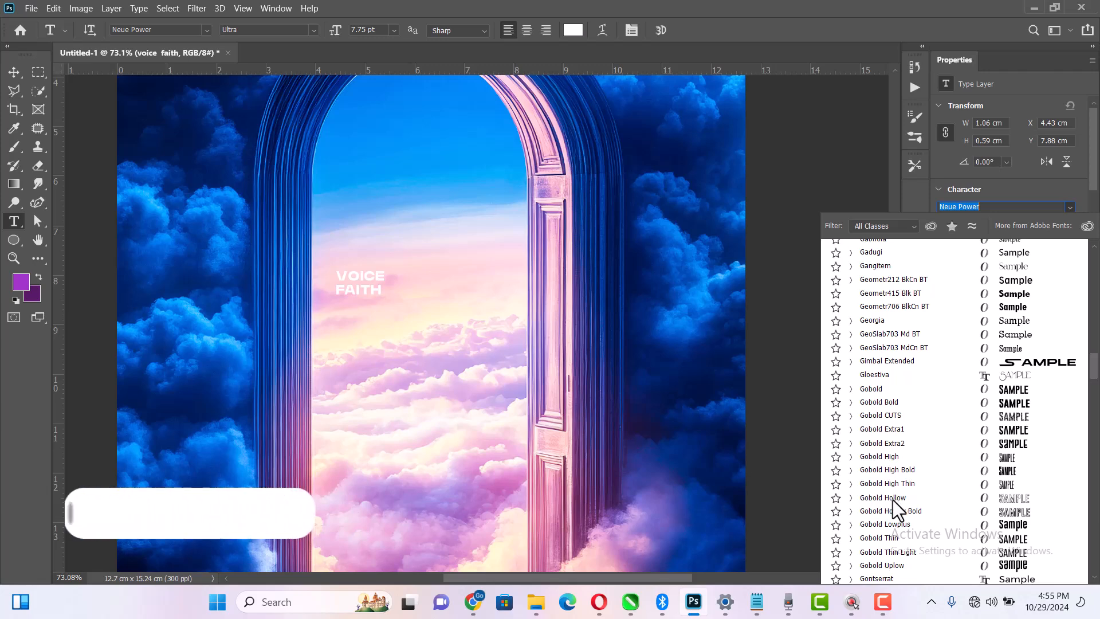
pyautogui.scroll(-5, 892, 482)
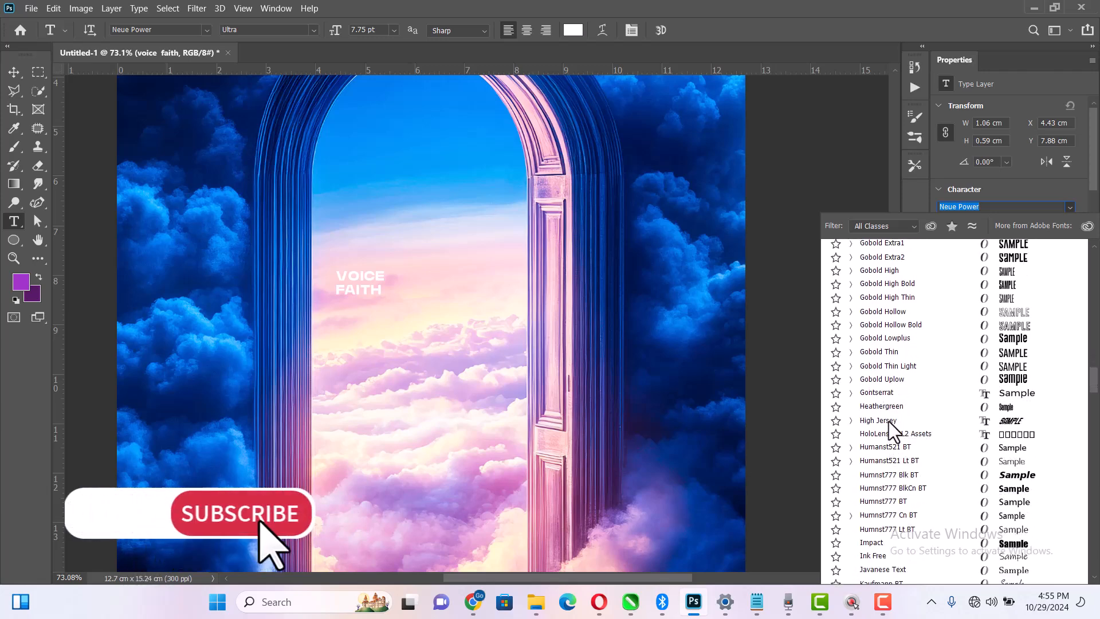
pyautogui.click(893, 417)
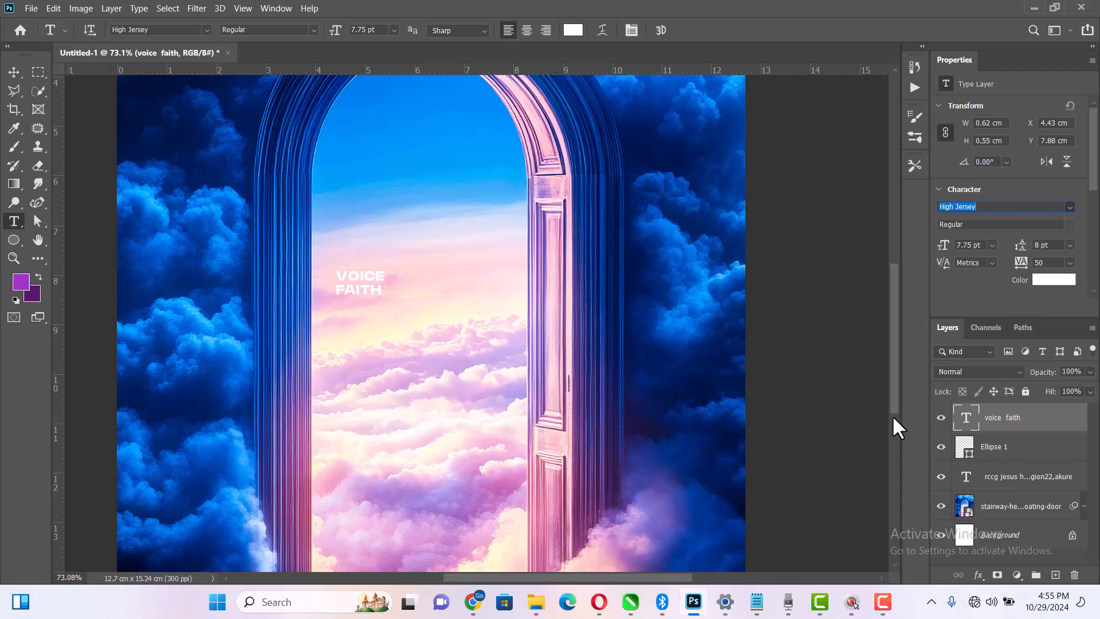
# - Scale the "voice faith" title up proportionally to about 692%, so its font size is about 54 pt
pyautogui.click(10, 70)
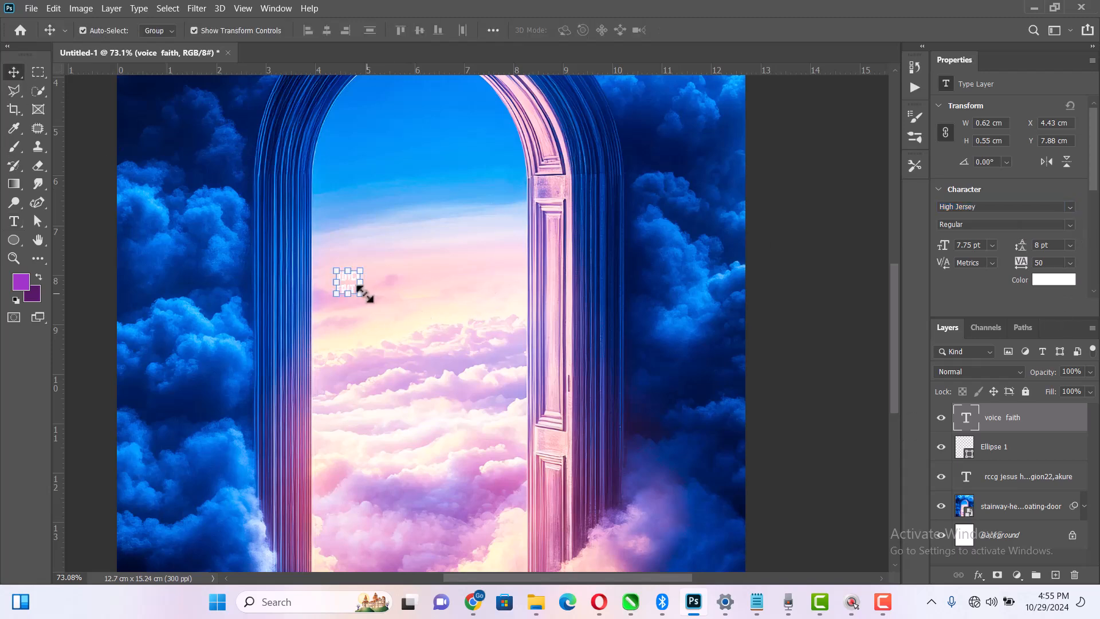
pyautogui.moveTo(361, 293); pyautogui.dragTo(528, 418)
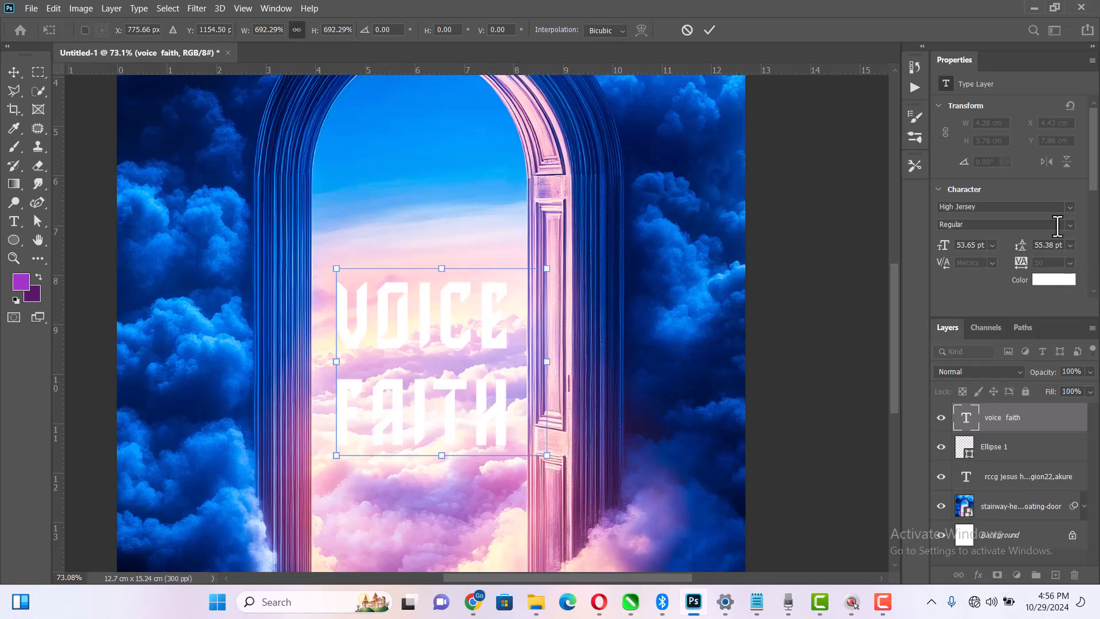
pyautogui.click(711, 29)
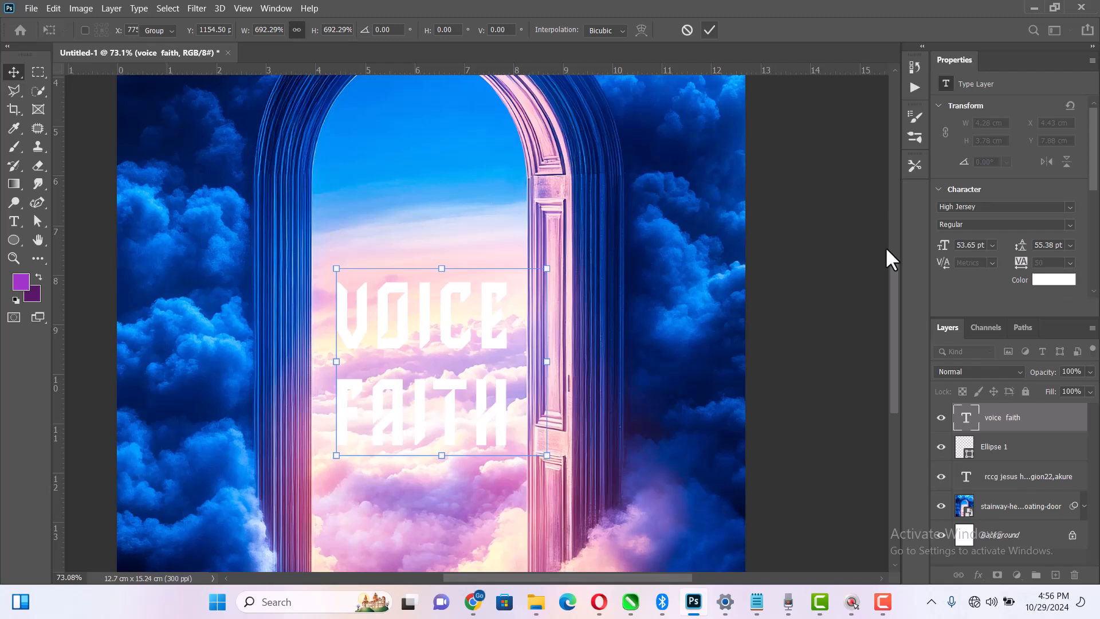
# - Set the "voice faith" title's tracking to -50 and tighten its leading to about 44.4 pt
pyautogui.click(1070, 263)
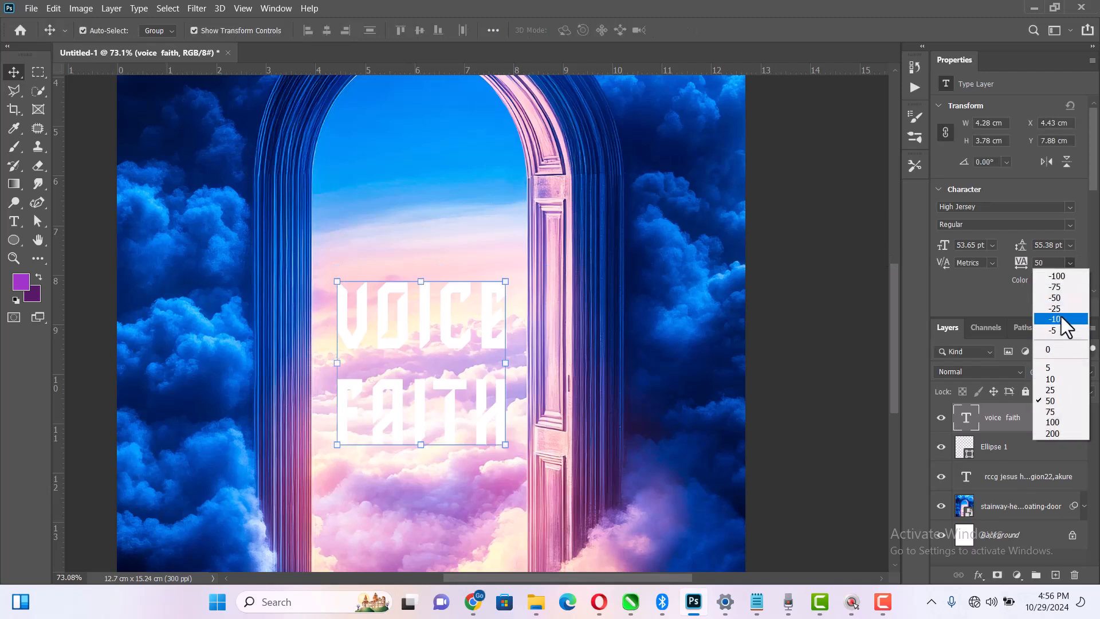
pyautogui.click(1060, 286)
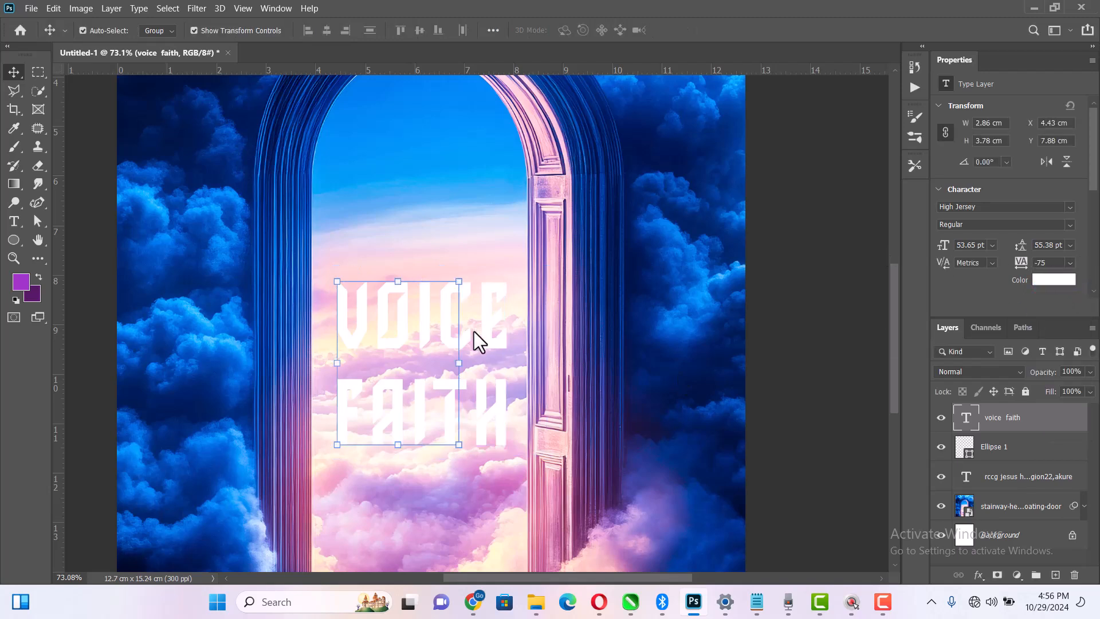
pyautogui.click(1070, 259)
pyautogui.click(1048, 300)
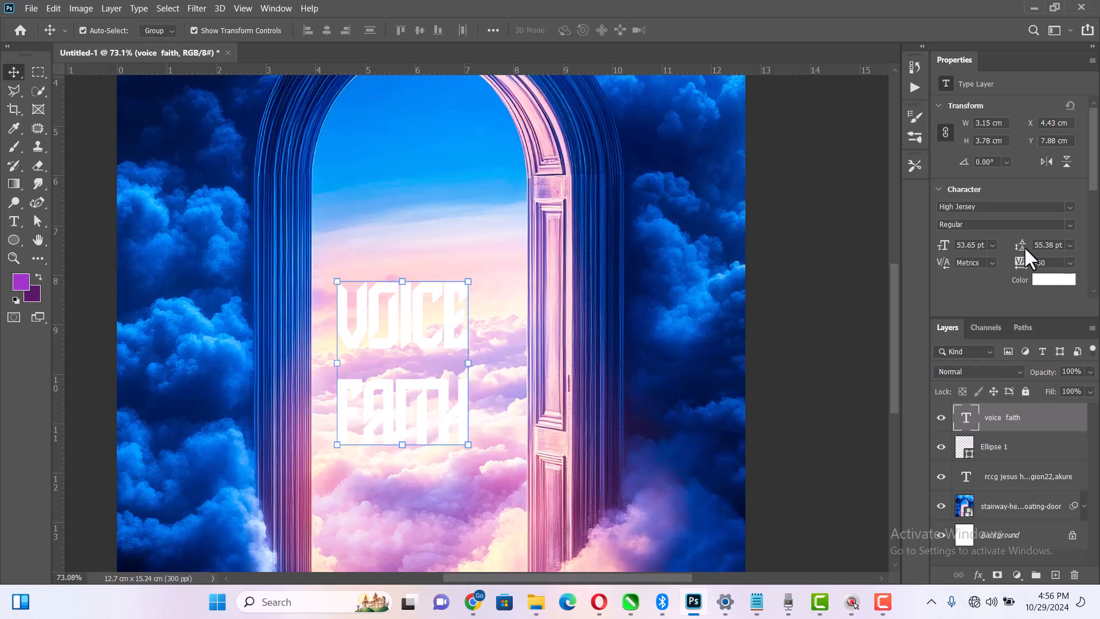
pyautogui.moveTo(1023, 246); pyautogui.dragTo(1020, 243)
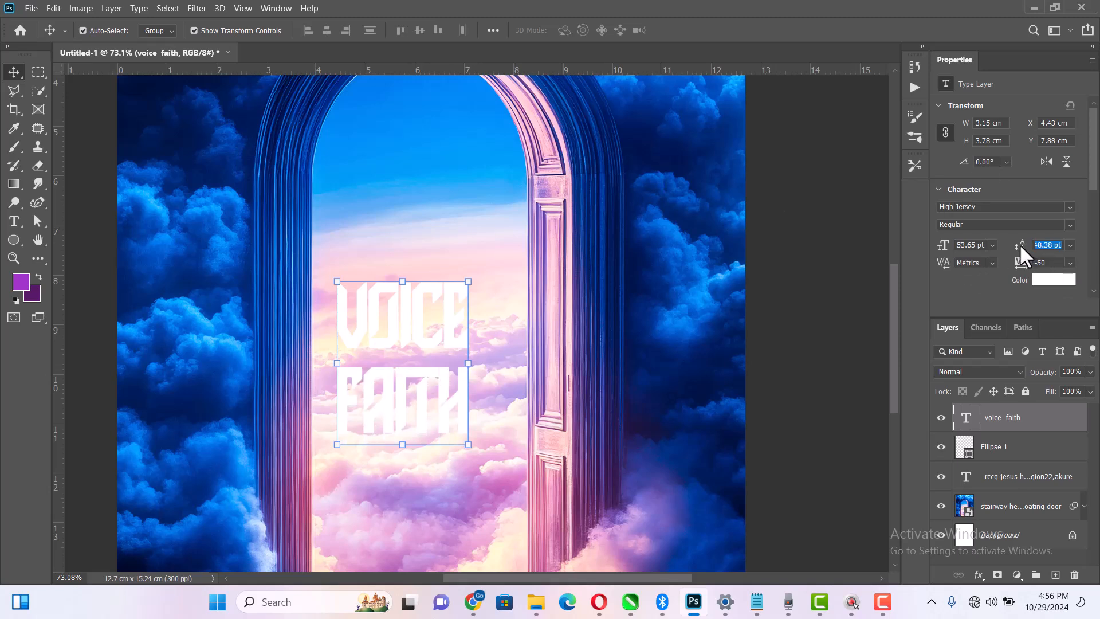
pyautogui.moveTo(1019, 243); pyautogui.dragTo(1024, 243)
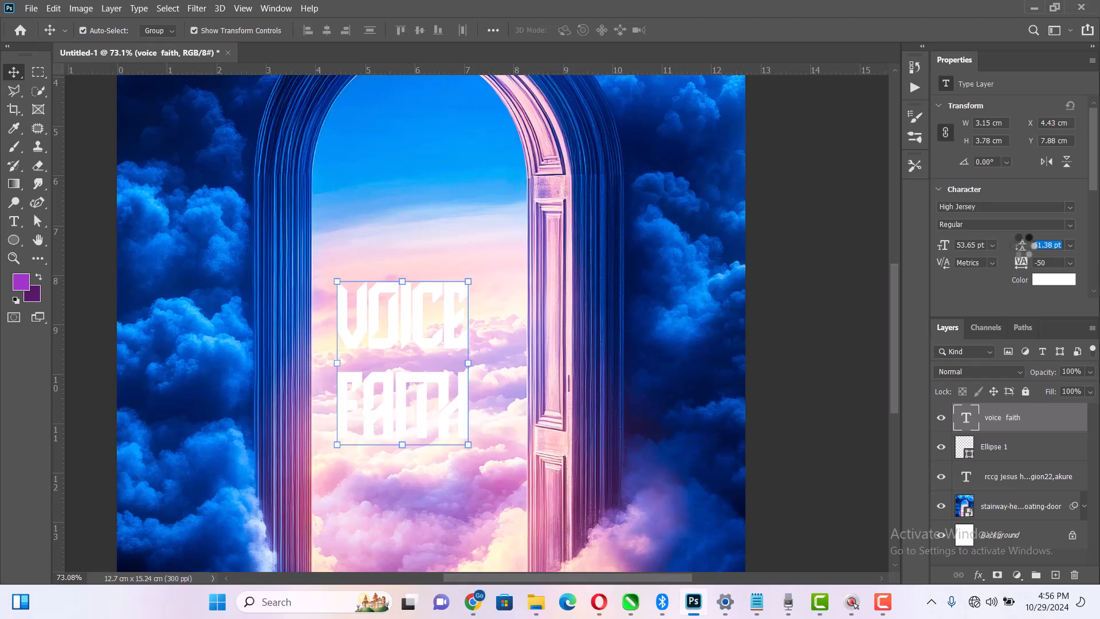
pyautogui.moveTo(1024, 242); pyautogui.dragTo(1017, 246)
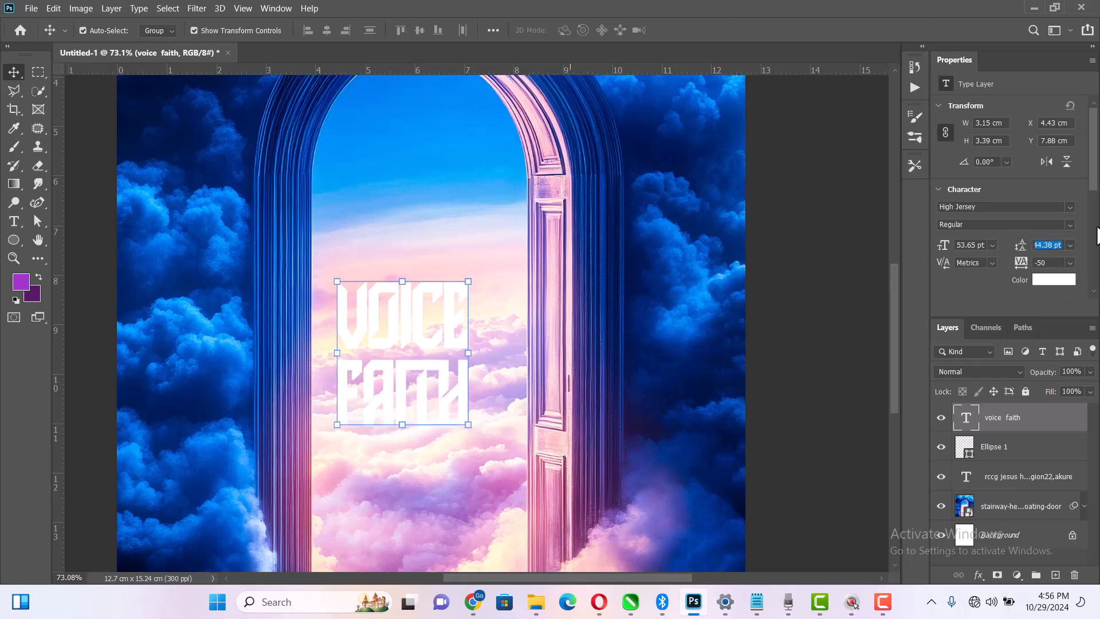
# - Change the "voice faith" title's text color to black (000000)
pyautogui.click(1042, 280)
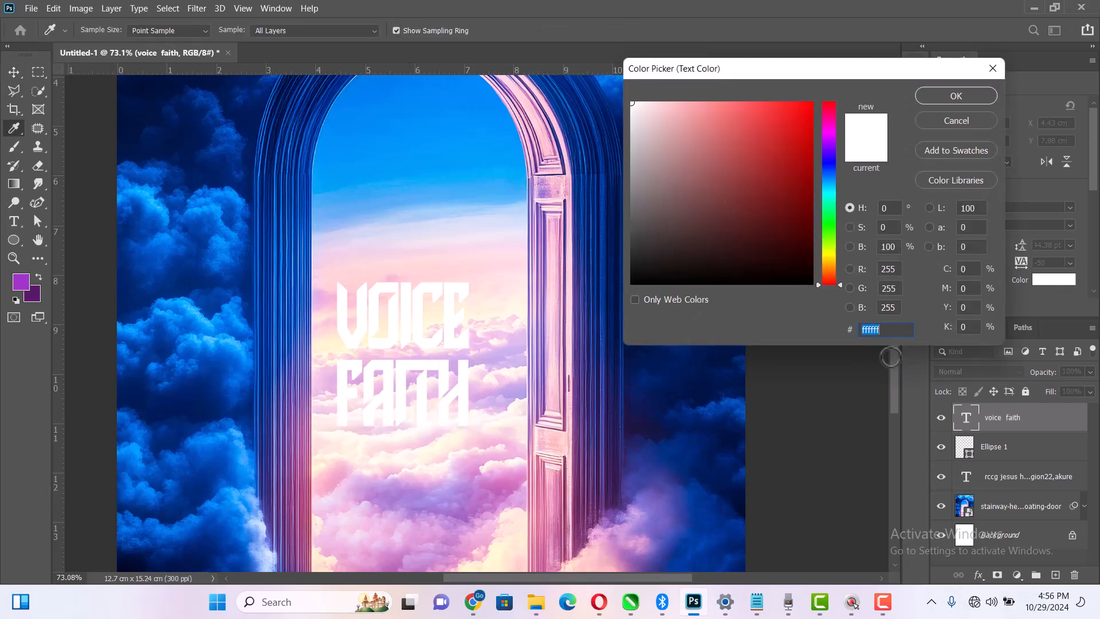
pyautogui.write('000000')
pyautogui.click(967, 98)
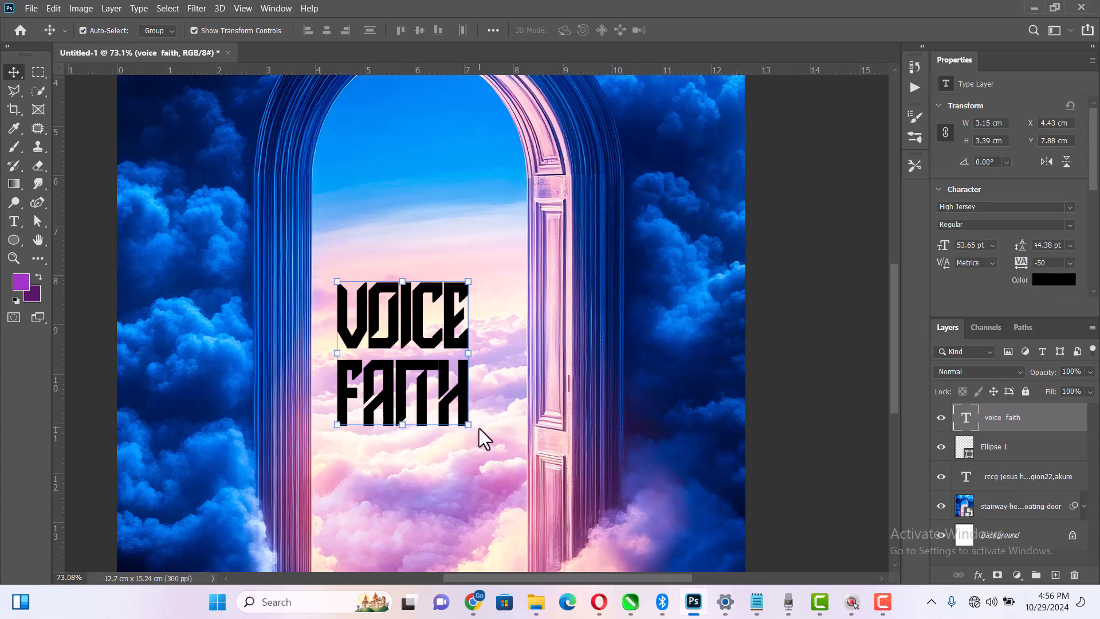
# - Enlarge the black title to about 81 pt so it nearly fills the width of the door opening, and deselect it
pyautogui.moveTo(468, 425); pyautogui.dragTo(511, 465)
pyautogui.hotkey('ctrl', 'z')
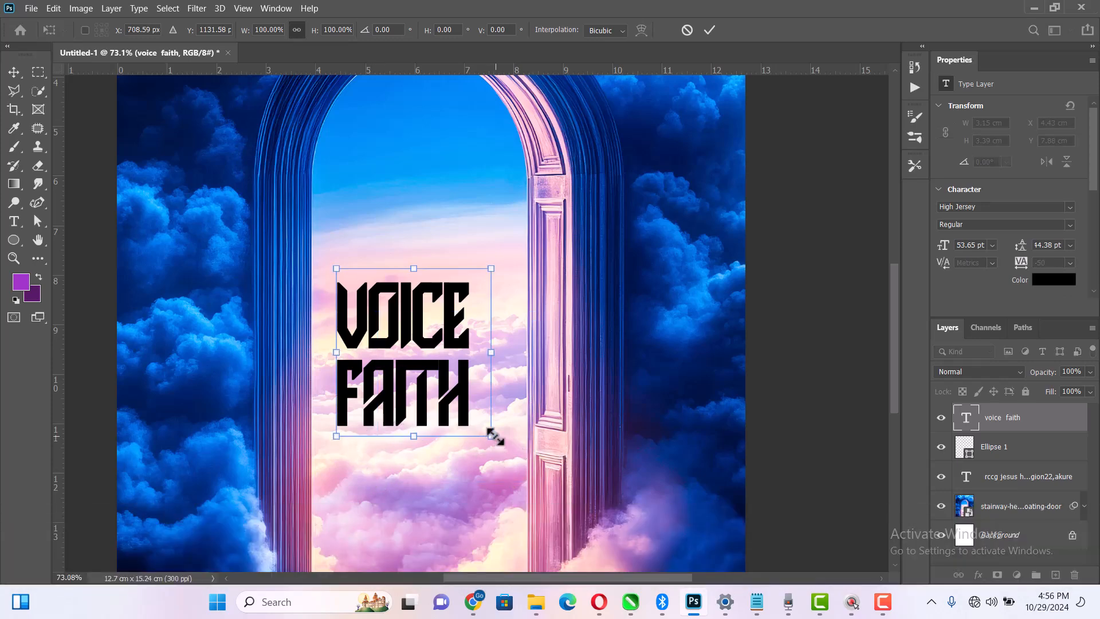
pyautogui.moveTo(492, 436); pyautogui.dragTo(573, 489)
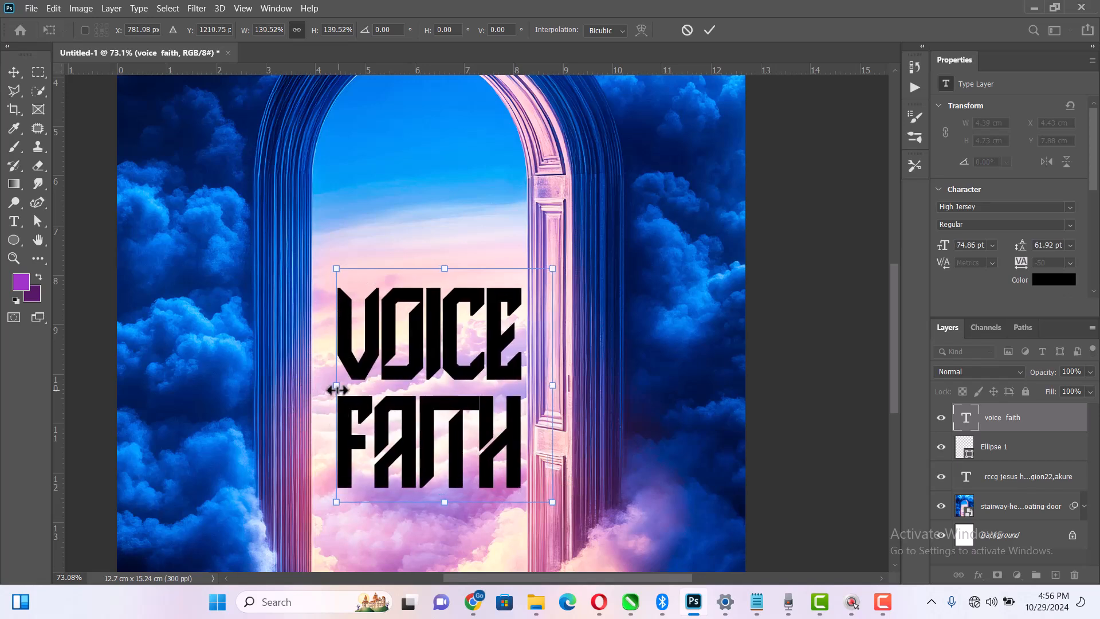
pyautogui.moveTo(336, 387); pyautogui.dragTo(319, 409)
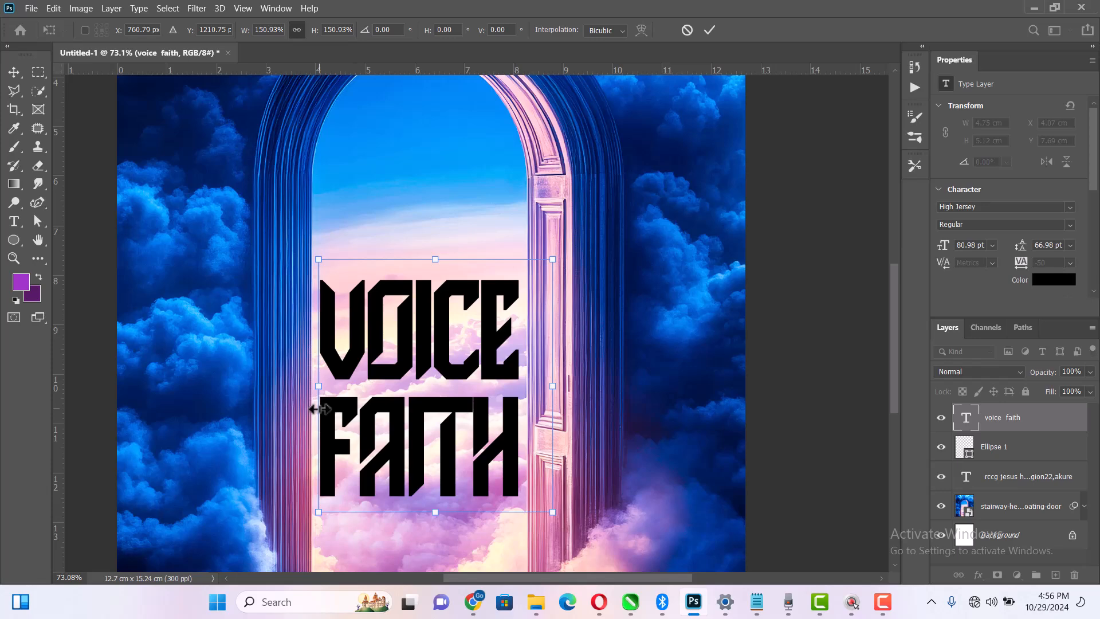
pyautogui.press('Return')
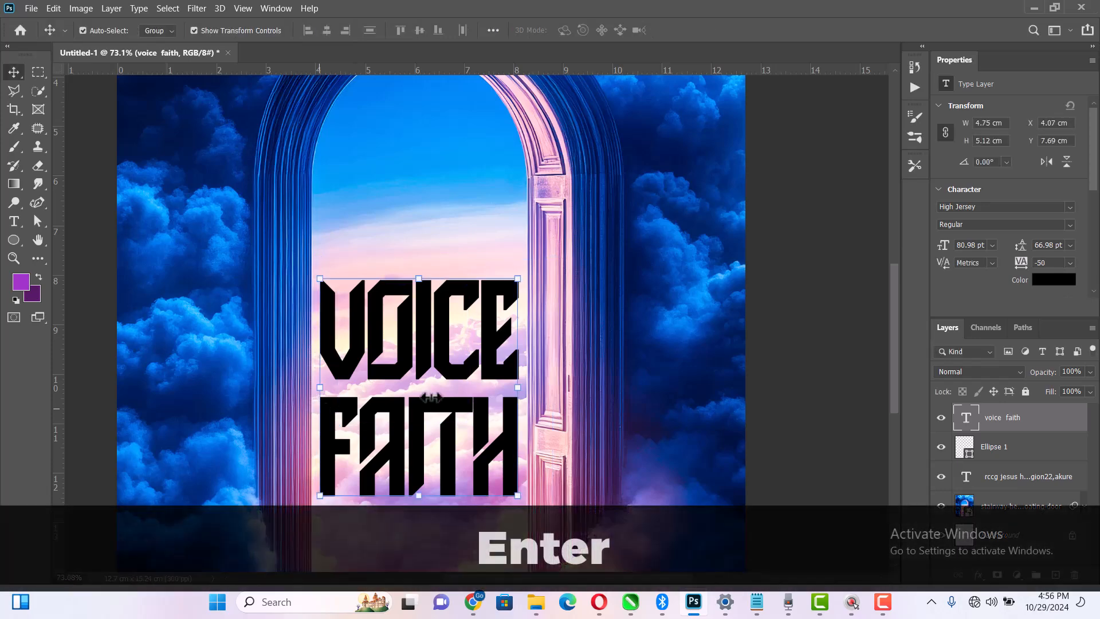
pyautogui.click(815, 295)
# - Add a new text layer reading "of" above the title, inside the door opening
pyautogui.scroll(-2, 493, 373)
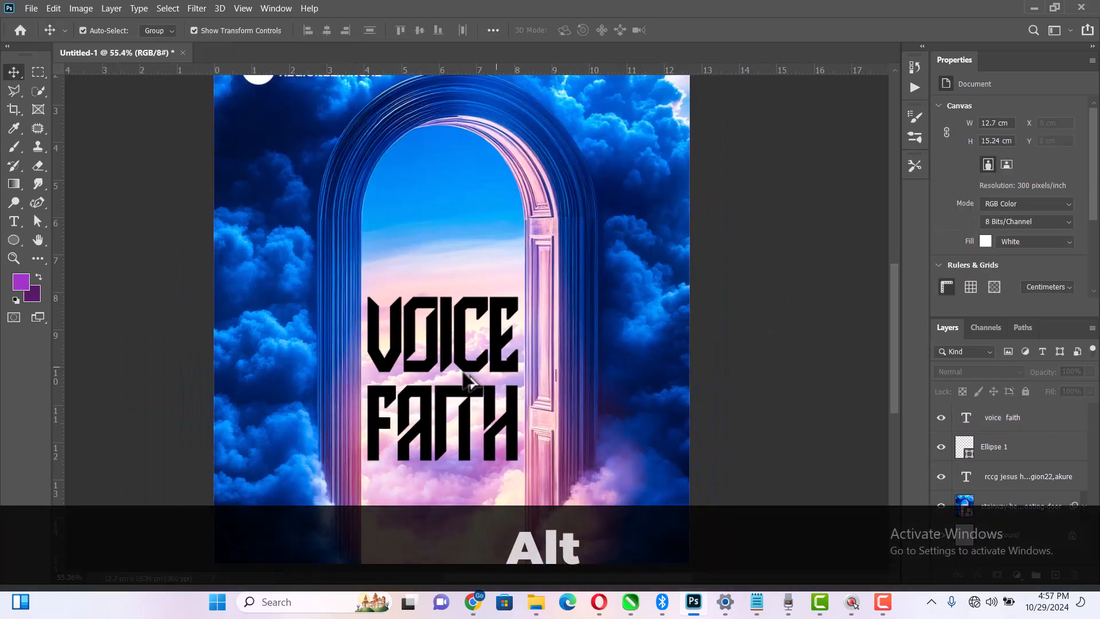
pyautogui.scroll(-3, 469, 381)
pyautogui.scroll(3, 519, 395)
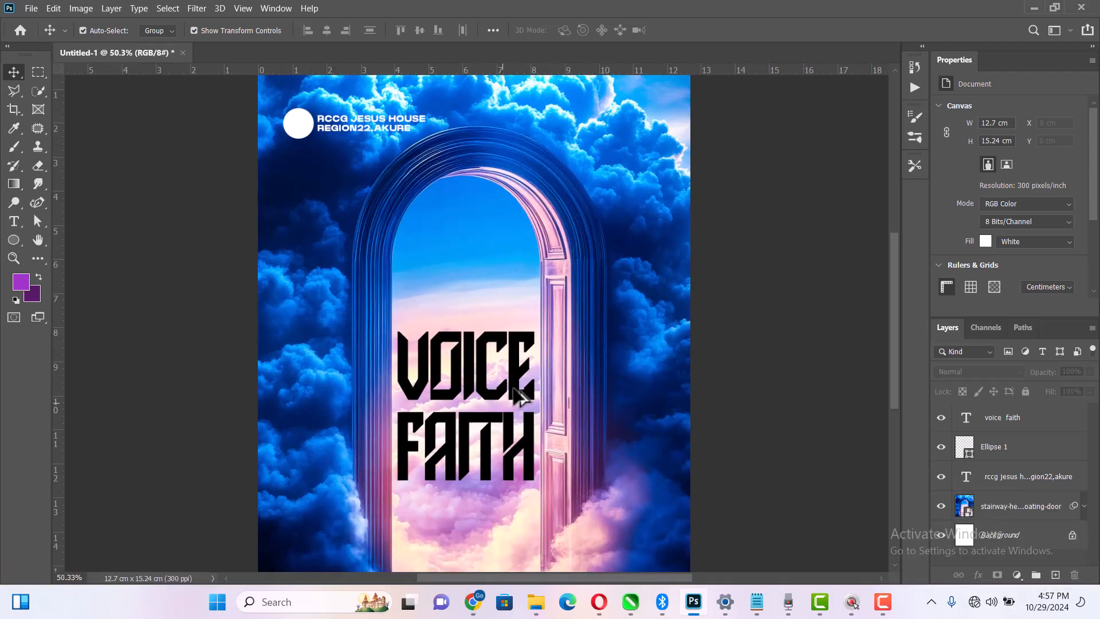
pyautogui.scroll(2, 518, 395)
pyautogui.scroll(-1, 536, 350)
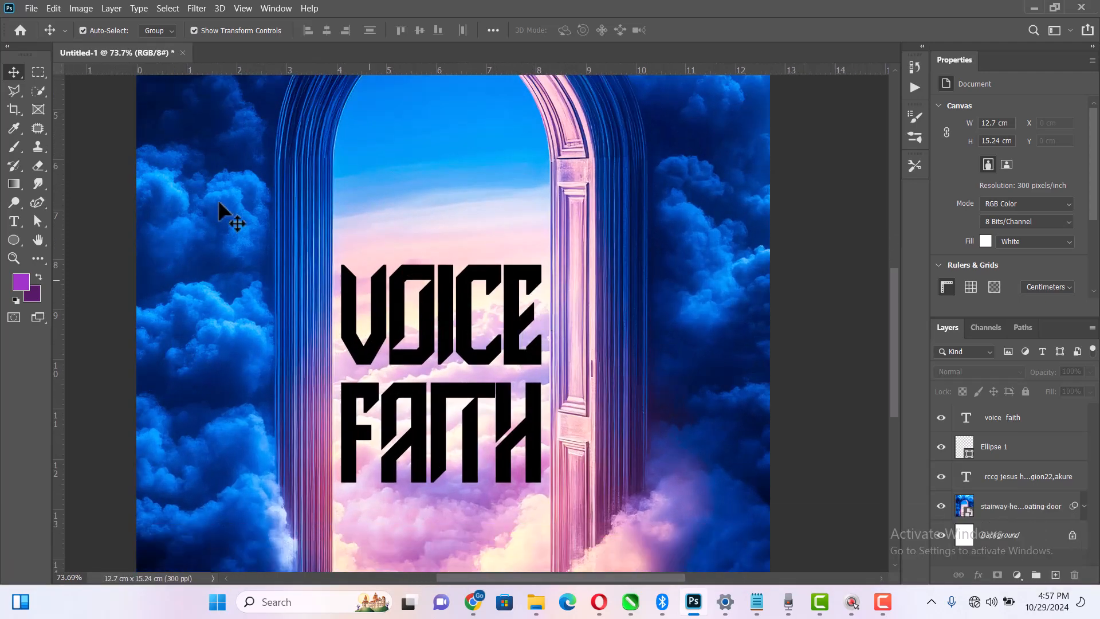
pyautogui.click(14, 221)
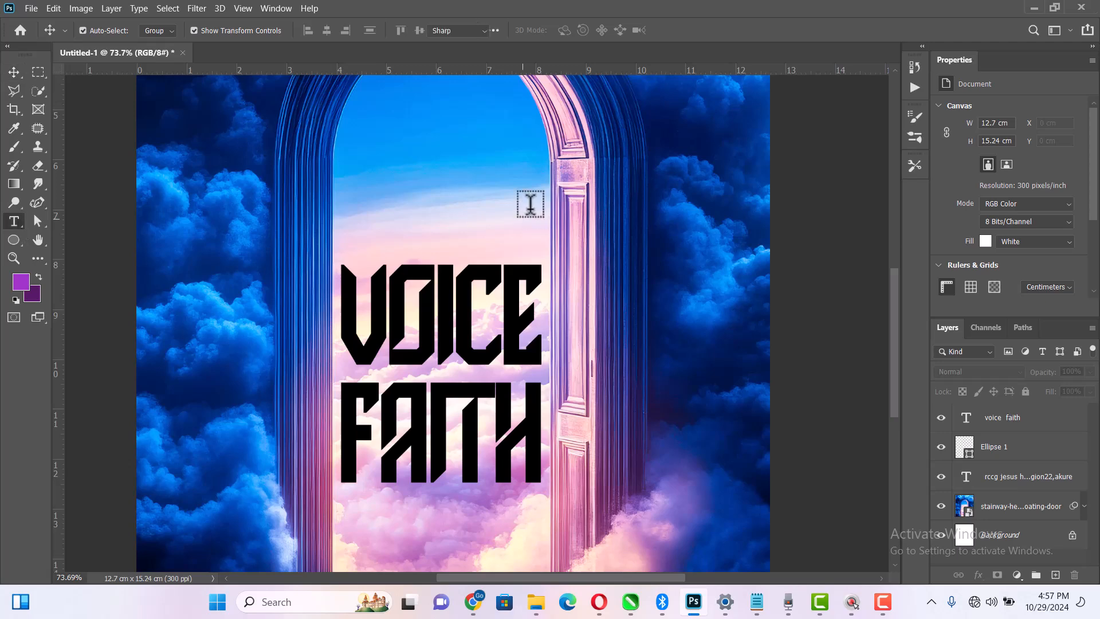
pyautogui.click(447, 188)
pyautogui.write('F')
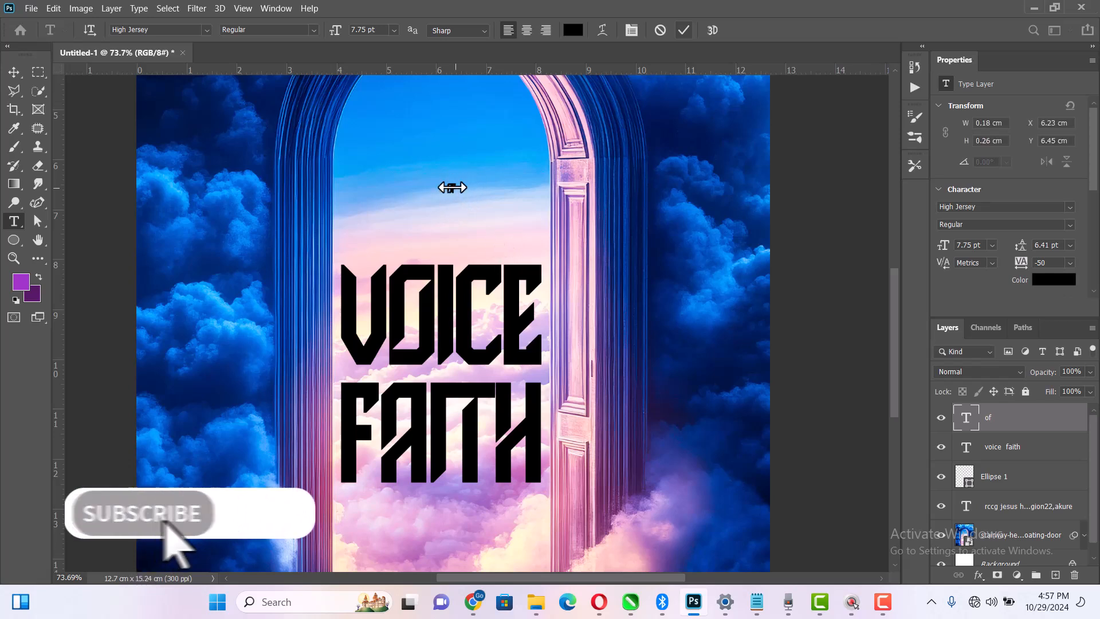
pyautogui.hotkey('ctrl', 'Return')
# - Scale the word "of" to about 256% and place it inside the letter C of "voice"
pyautogui.press('v')
pyautogui.hotkey('ctrl', 't')
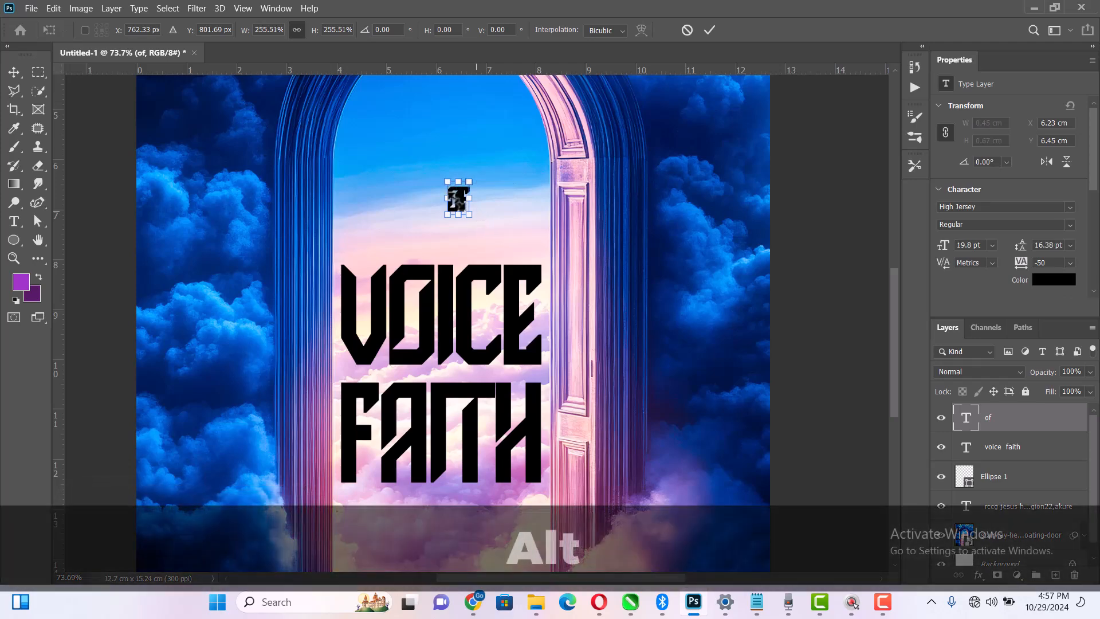
pyautogui.moveTo(457, 193); pyautogui.dragTo(487, 324)
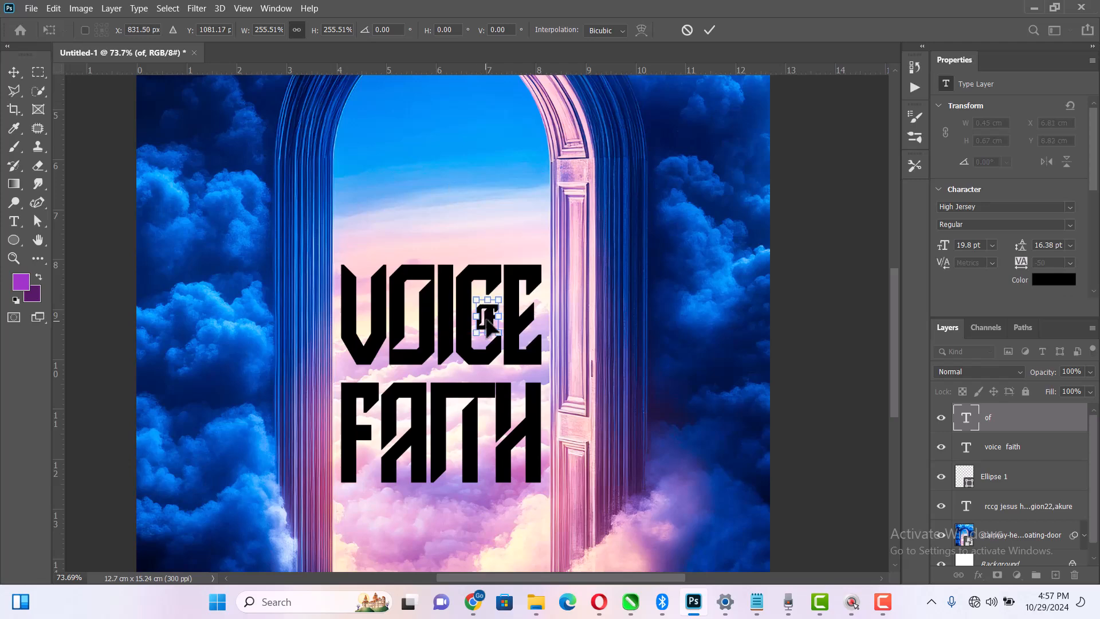
pyautogui.press('Left')
pyautogui.press('Left')
pyautogui.press('Left')
pyautogui.press('Left')
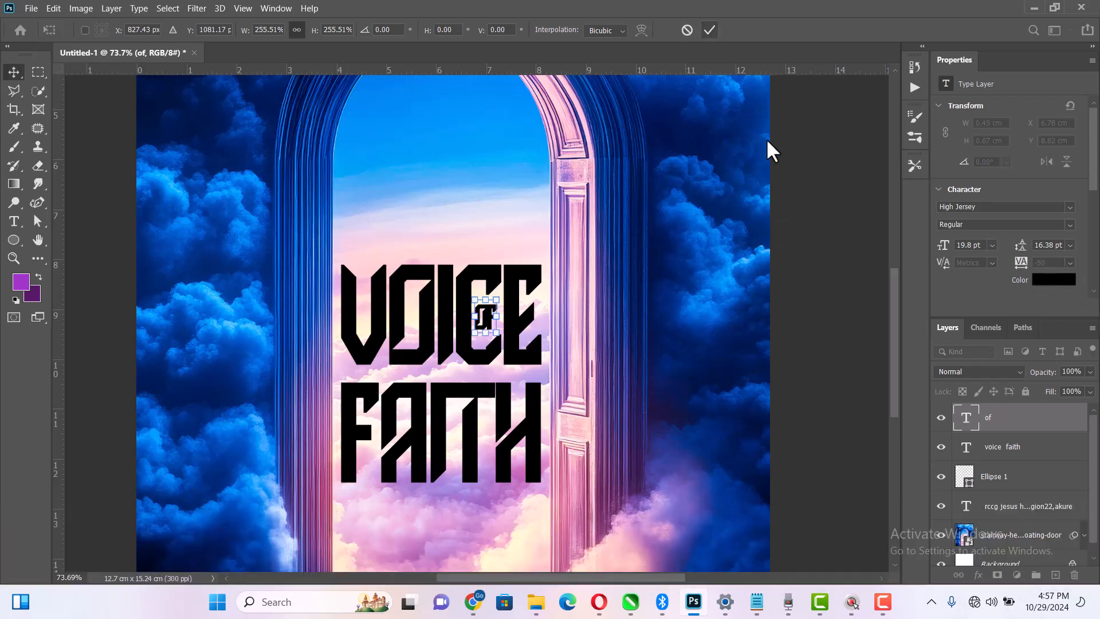
pyautogui.press('Return')
# - Set the tracking of the word "of" to -10 and deselect it to check the whole flyer
pyautogui.click(1070, 262)
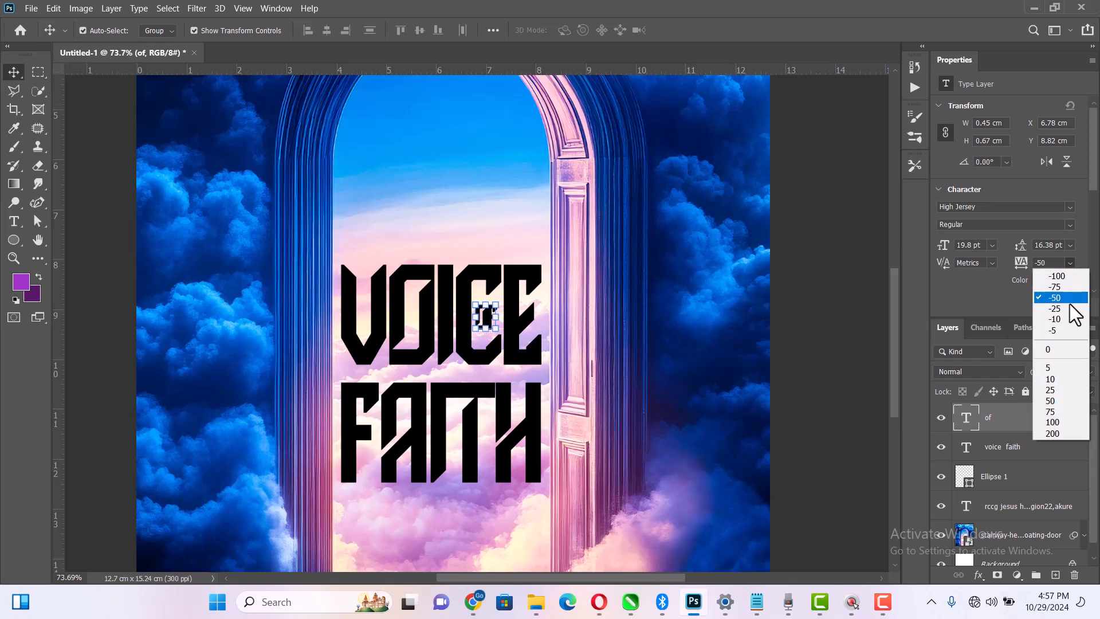
pyautogui.click(1064, 319)
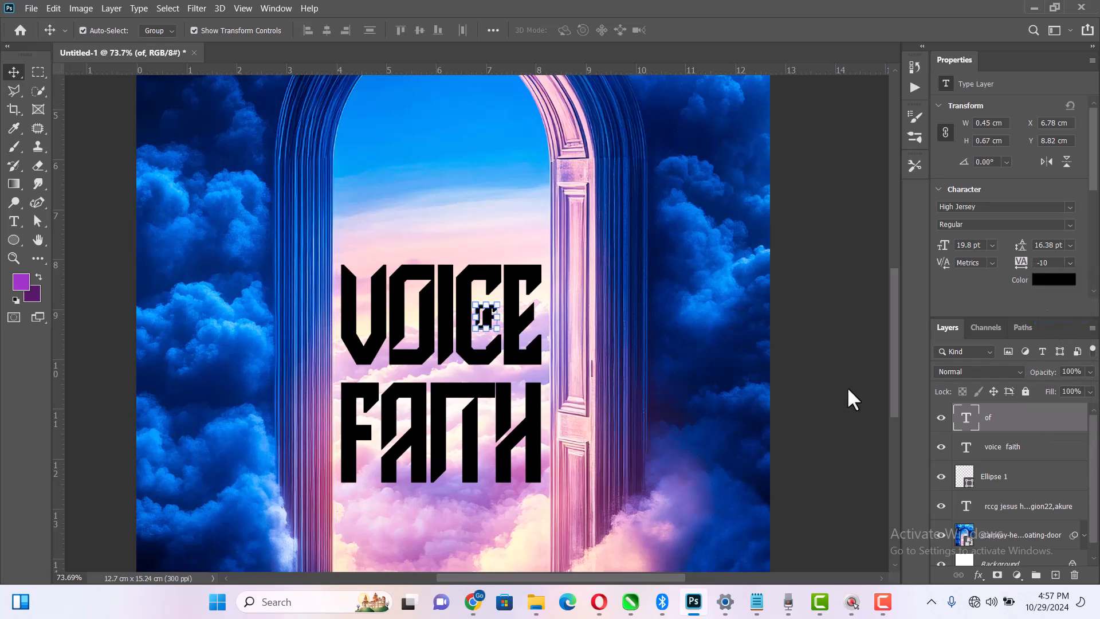
pyautogui.click(840, 331)
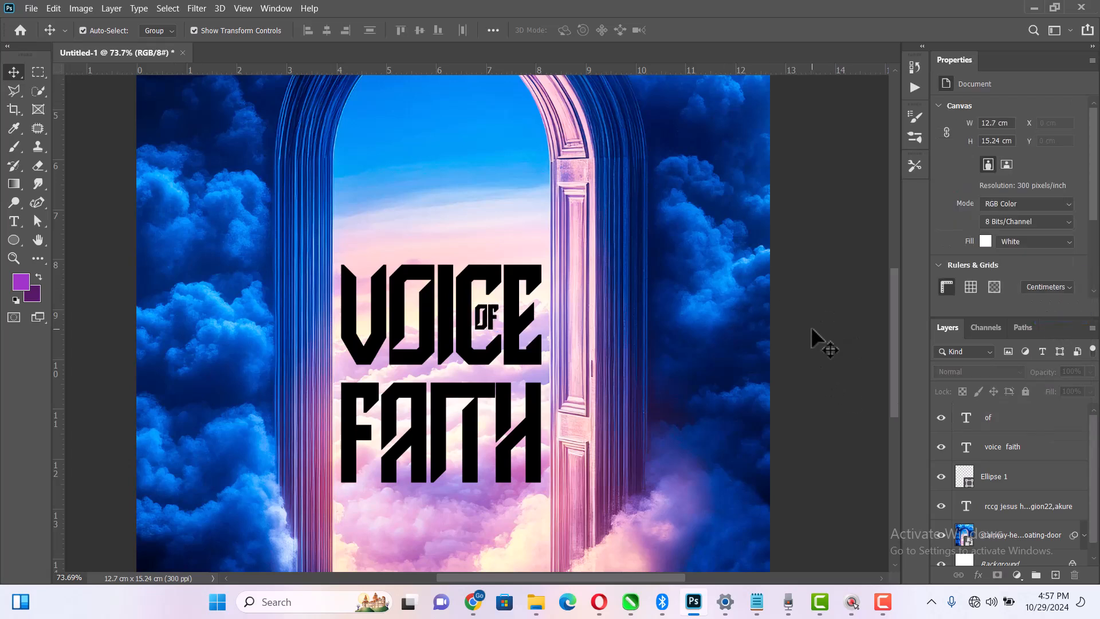
pyautogui.keyDown('alt'); pyautogui.scroll(-3, 607, 385); pyautogui.keyUp('alt')
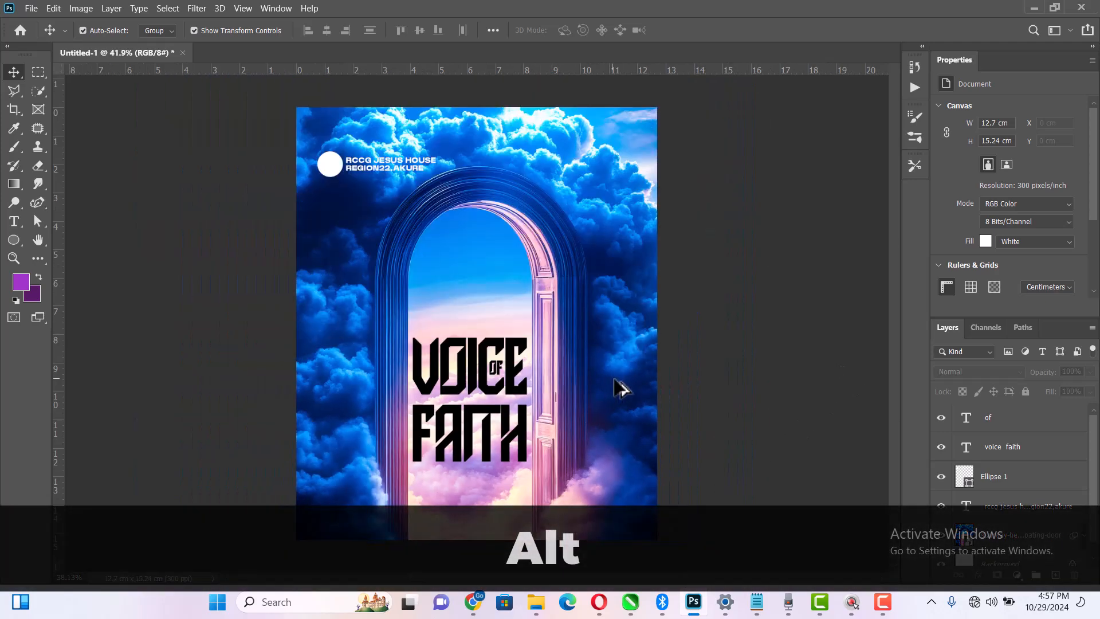
pyautogui.keyDown('alt'); pyautogui.scroll(2, 536, 436); pyautogui.keyUp('alt')
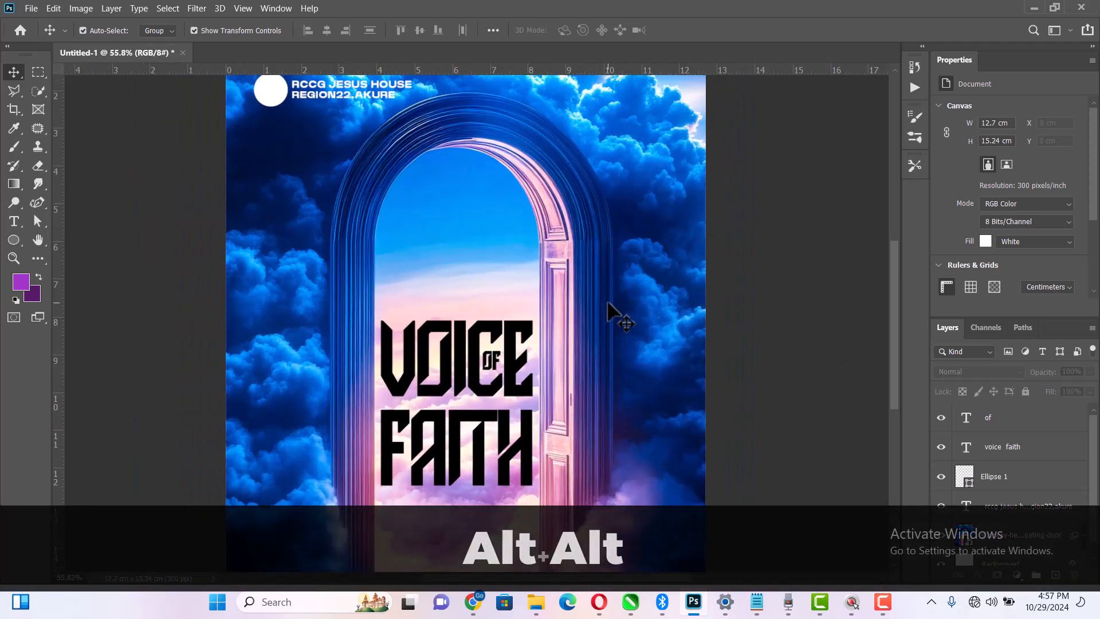
# - Switch to the Notepad text and copy the two lines holding the date, time and venue address
pyautogui.keyDown('alt'); pyautogui.scroll(2, 559, 436); pyautogui.keyUp('alt')
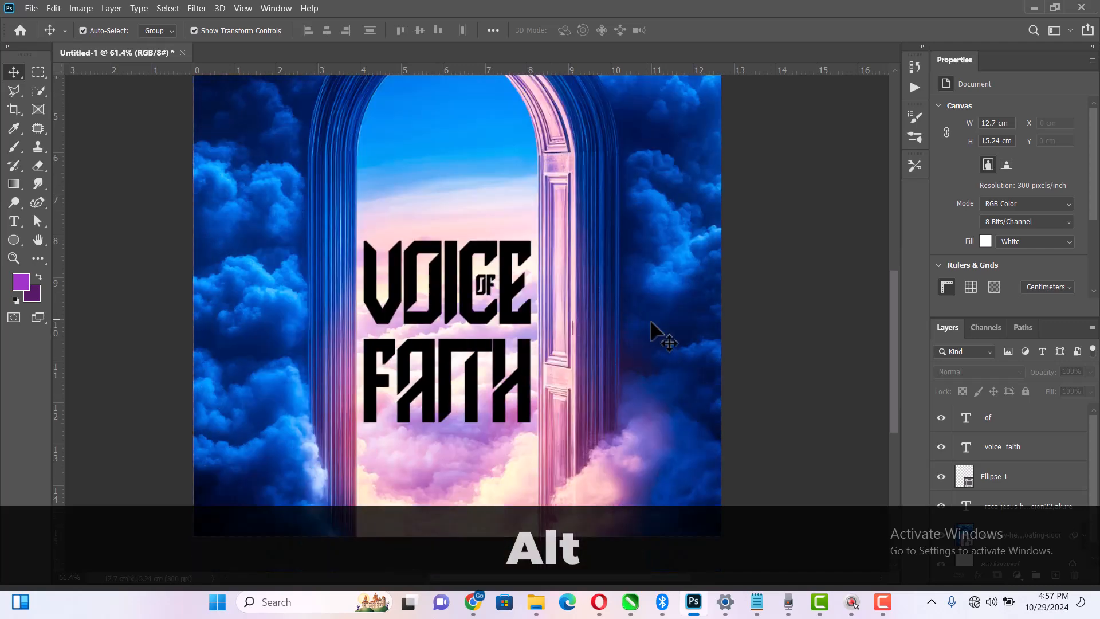
pyautogui.scroll(-3, 591, 301)
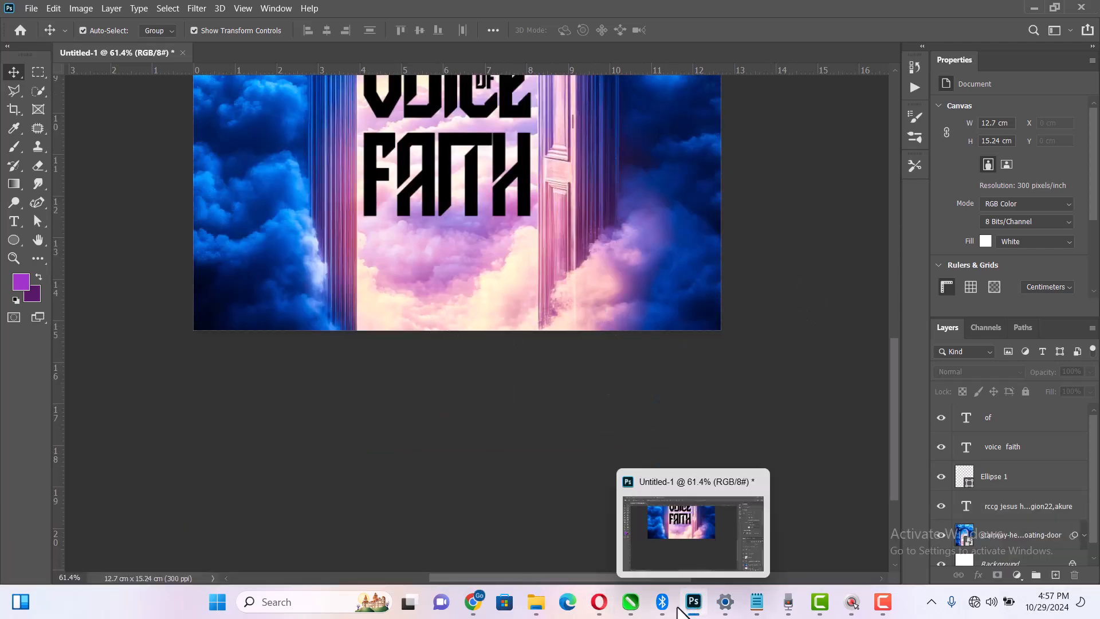
pyautogui.moveTo(676, 607)
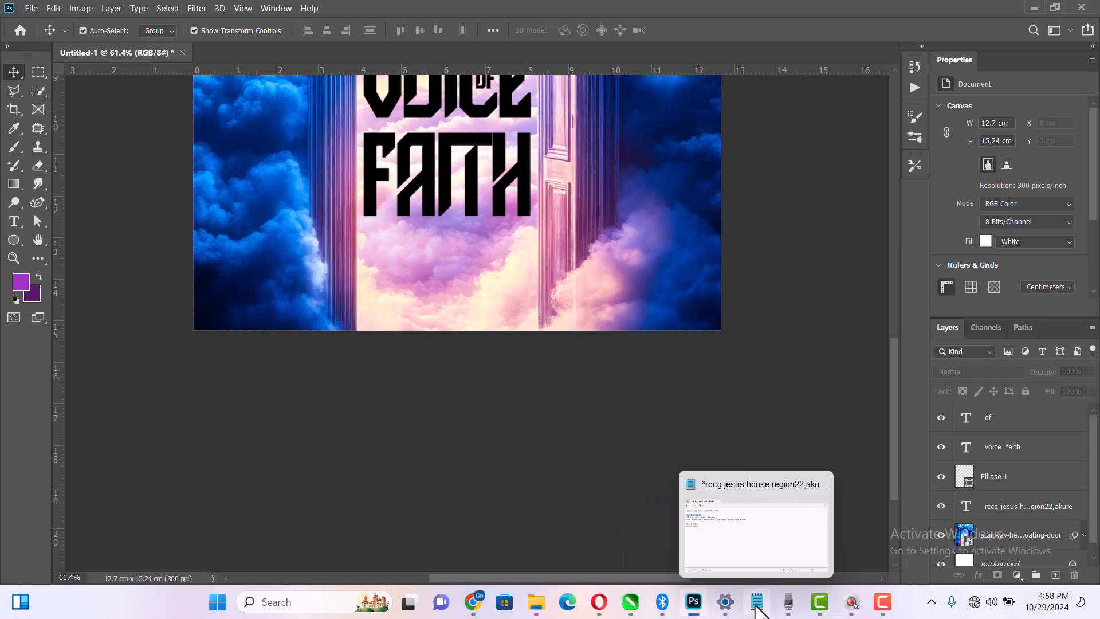
pyautogui.click(757, 608)
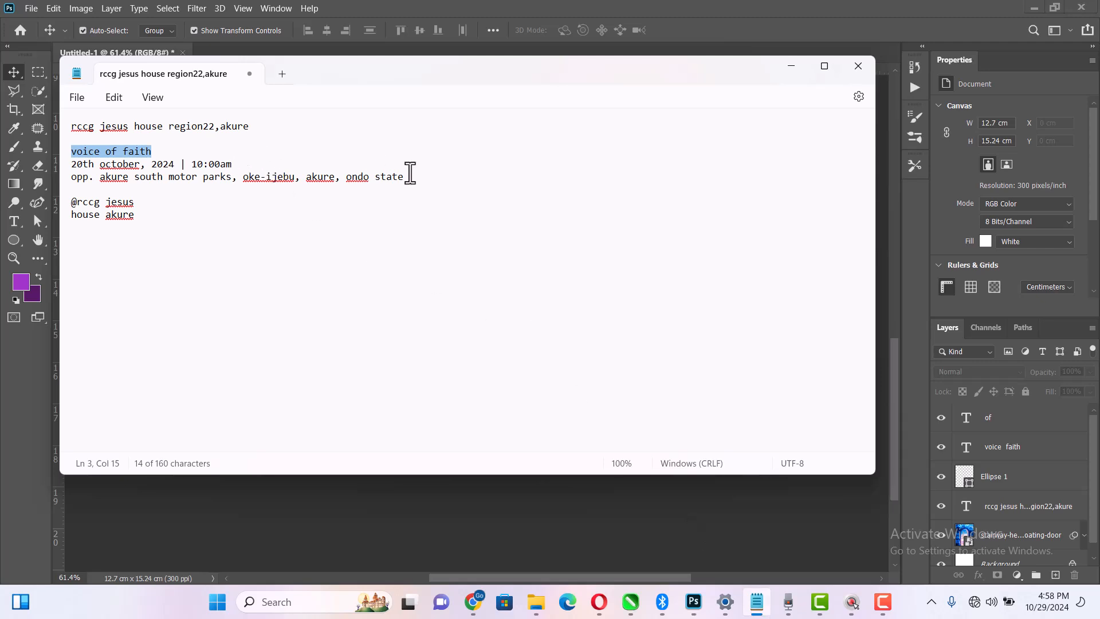
pyautogui.moveTo(423, 177); pyautogui.dragTo(70, 165)
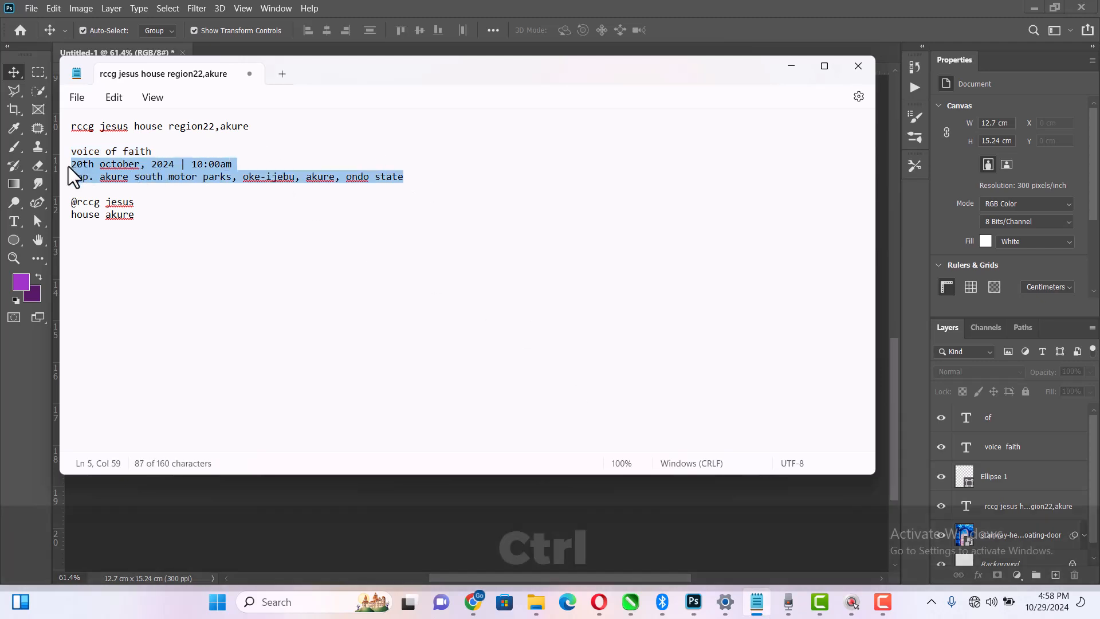
pyautogui.hotkey('ctrl', 'c')
# - Return to Photoshop and paste the copied date, time and address as a new text layer below the word "FAITH"
pyautogui.click(544, 4)
pyautogui.scroll(4, 436, 349)
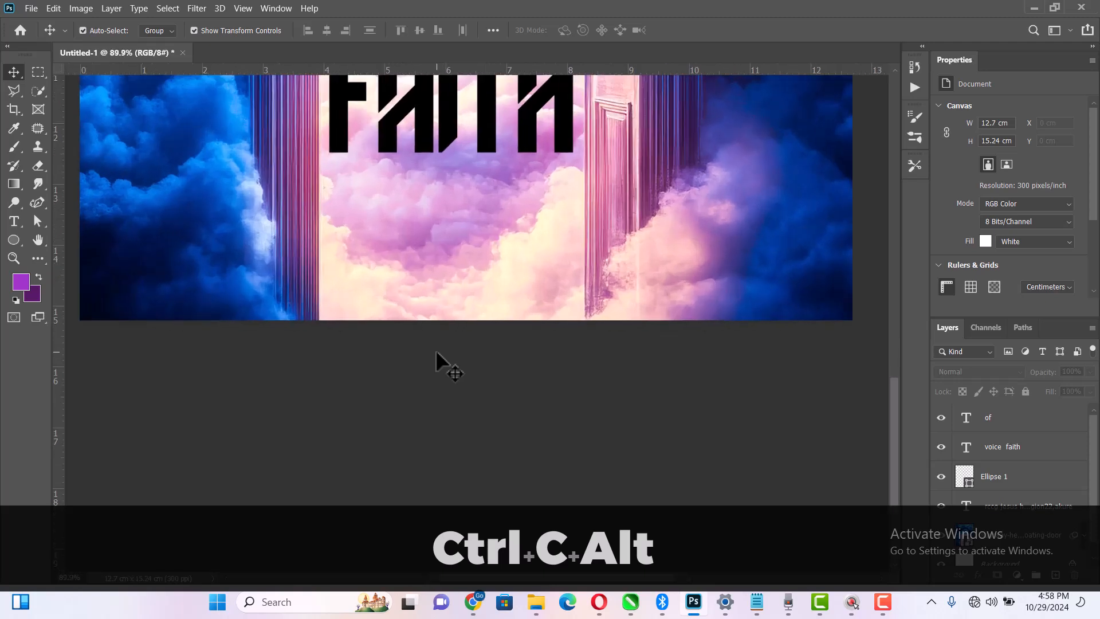
pyautogui.click(14, 224)
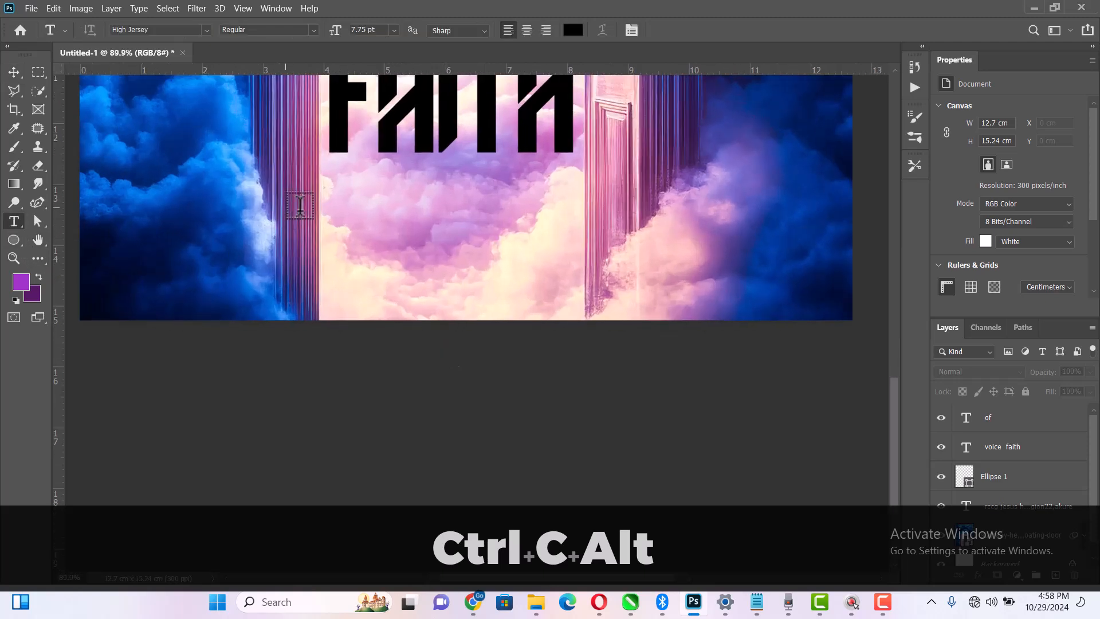
pyautogui.click(335, 207)
pyautogui.hotkey('ctrl', 'v')
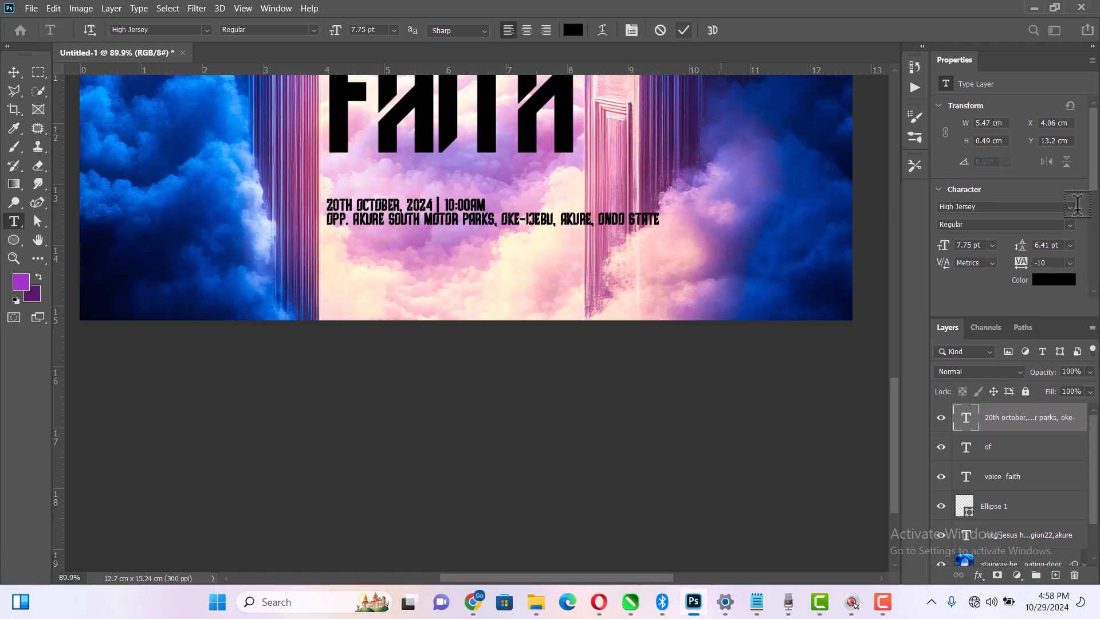
# - Change the font of the pasted event details to Nexa in the Heavy style
pyautogui.click(1071, 205)
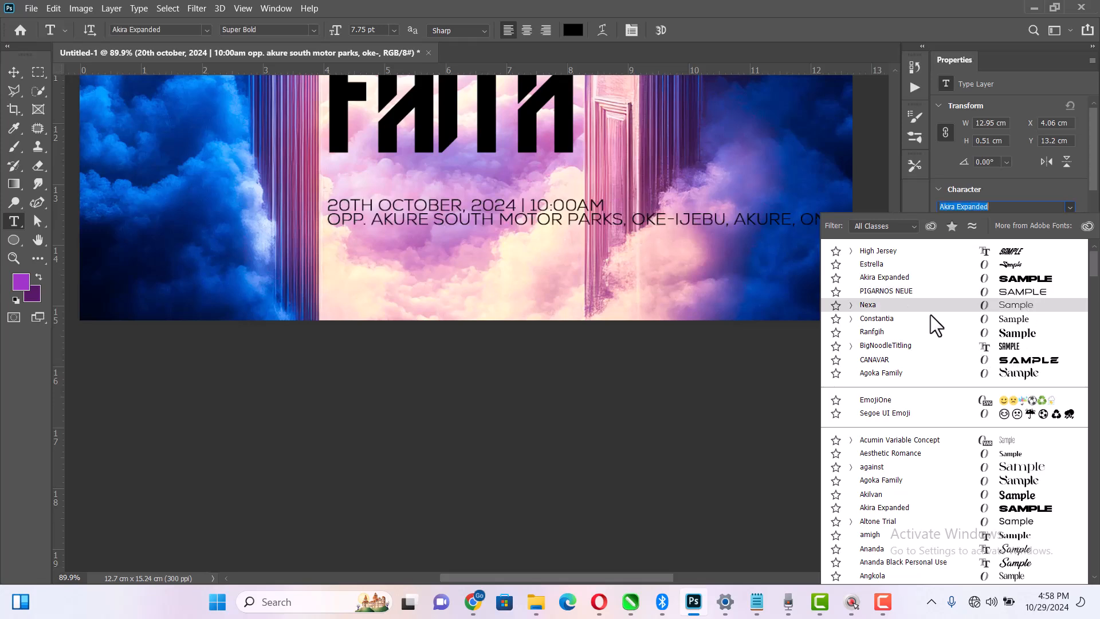
pyautogui.click(1010, 304)
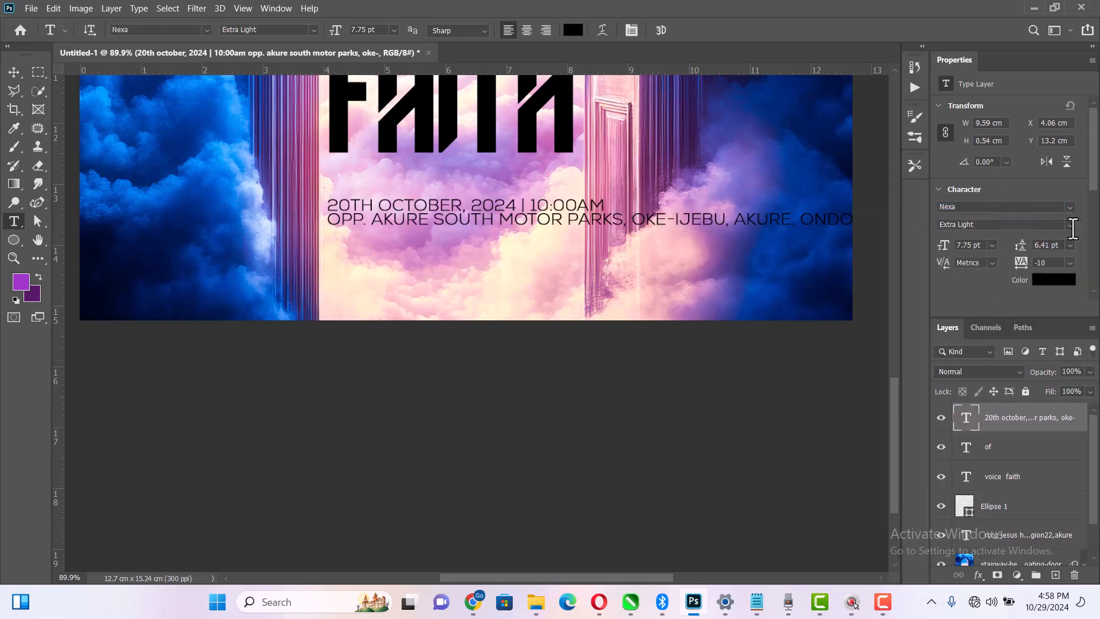
pyautogui.click(1040, 225)
pyautogui.click(1010, 250)
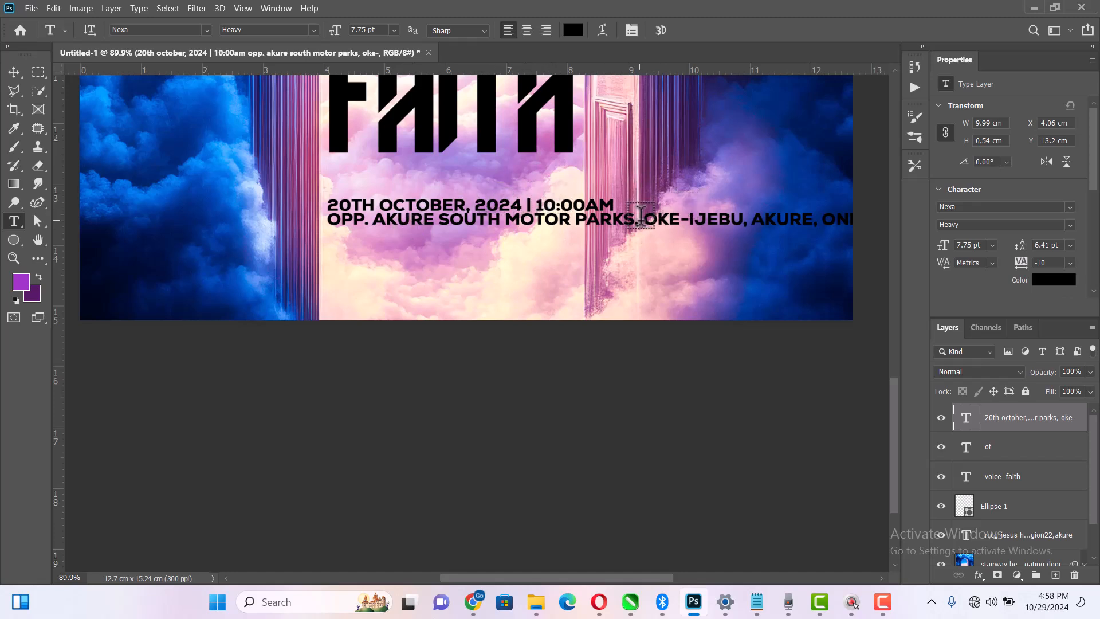
# - Break the venue address onto a second line after "PARKS,"
pyautogui.click(640, 214)
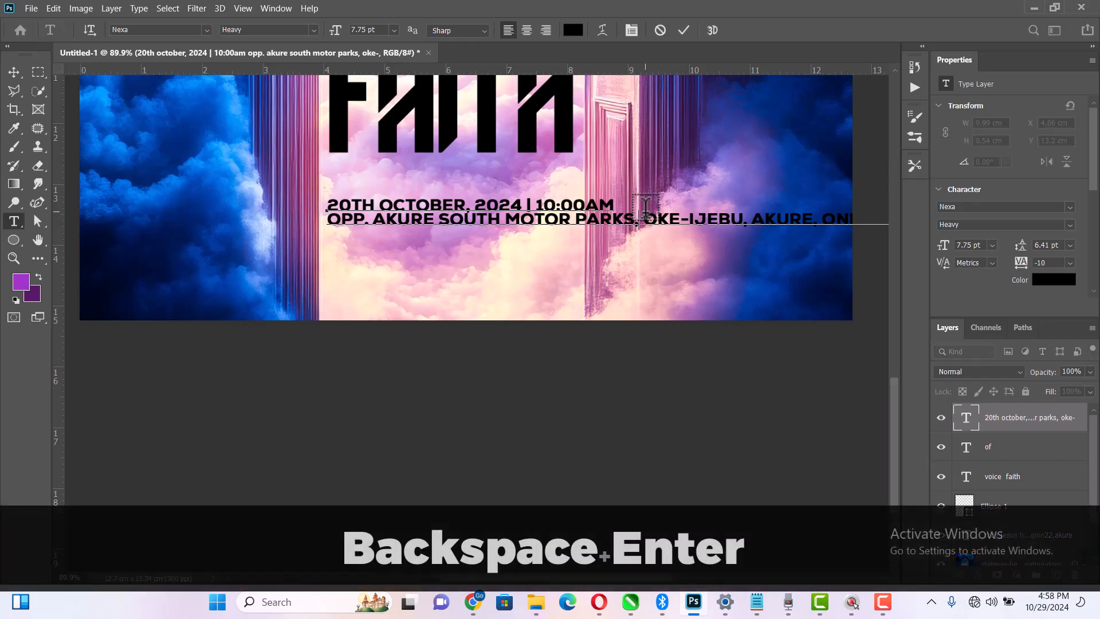
pyautogui.press('BackSpace')
pyautogui.press('Return')
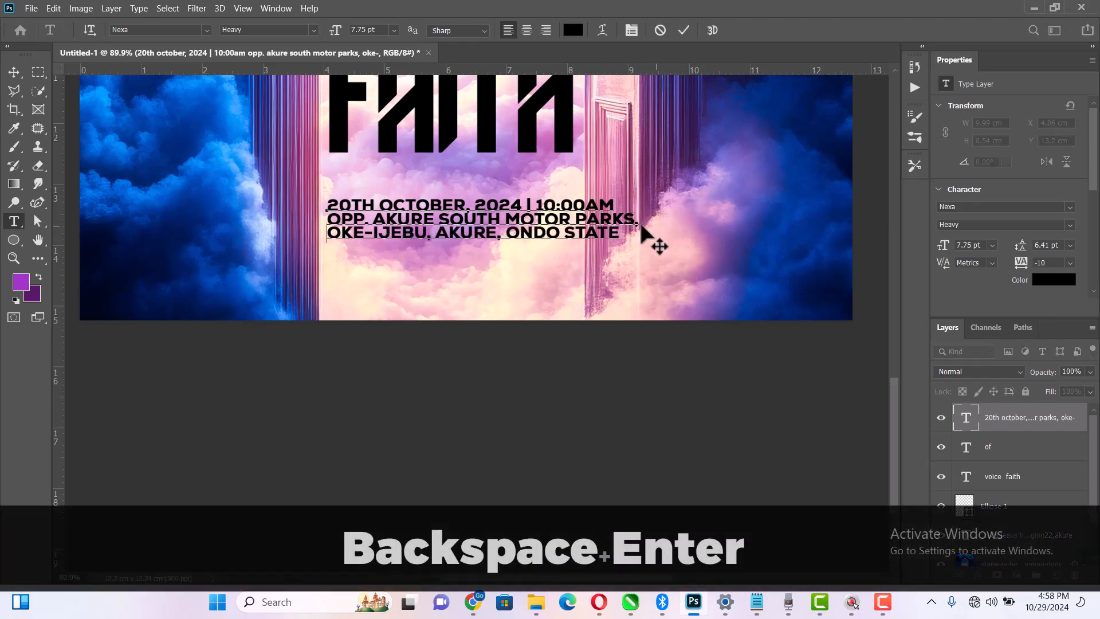
# - Cut the two address lines out of the event details and paste them as a separate text layer below the date
pyautogui.moveTo(623, 232); pyautogui.dragTo(310, 235)
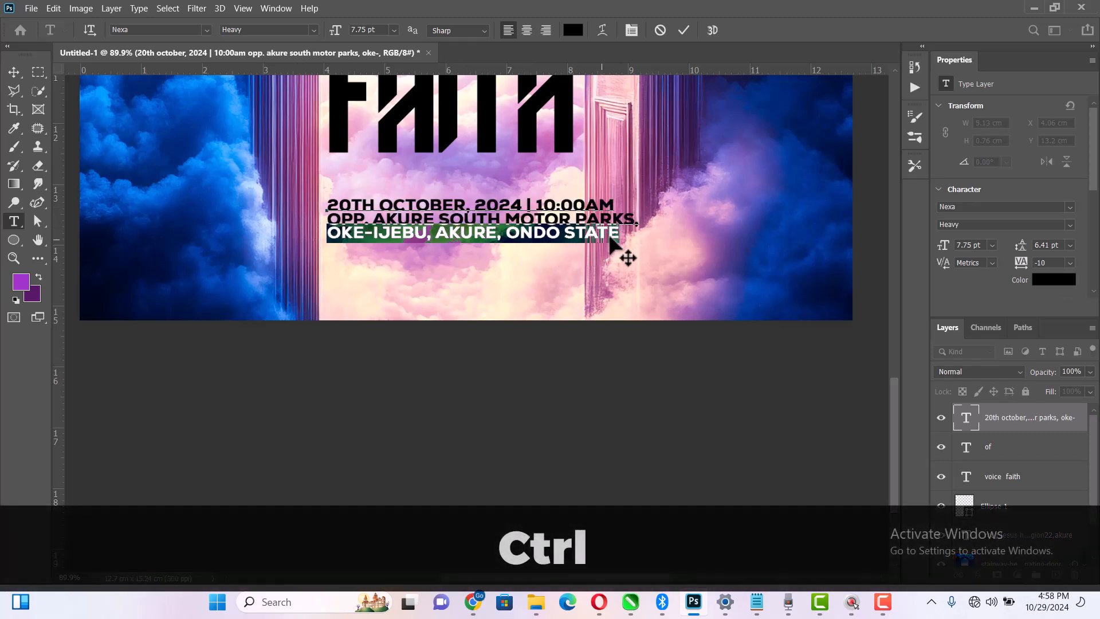
pyautogui.moveTo(609, 237); pyautogui.dragTo(330, 221)
pyautogui.hotkey('ctrl', 'x')
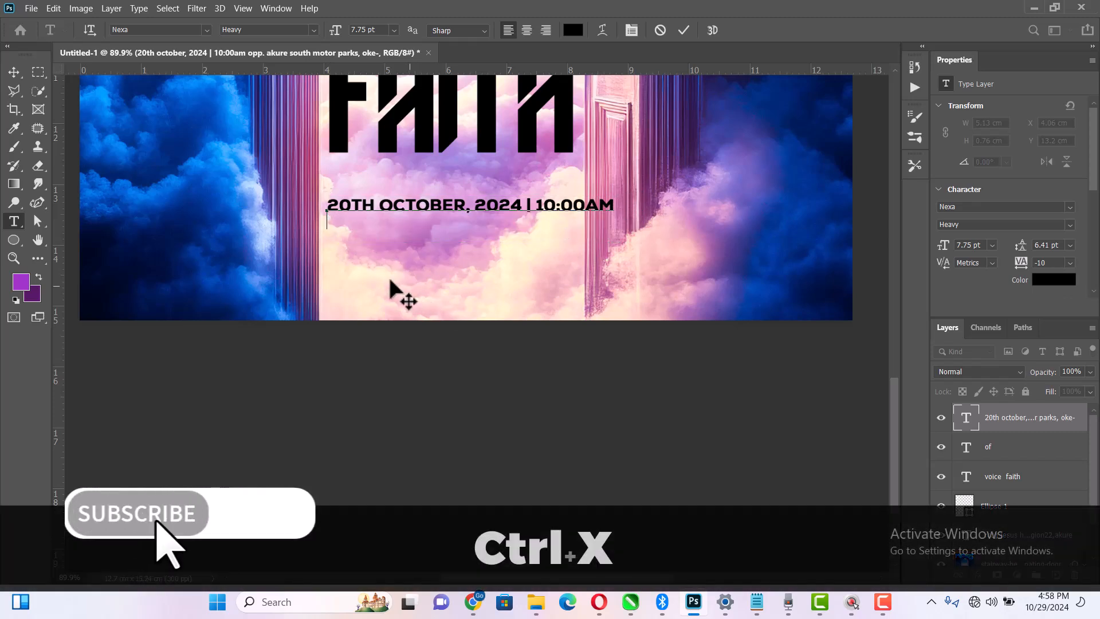
pyautogui.press('BackSpace')
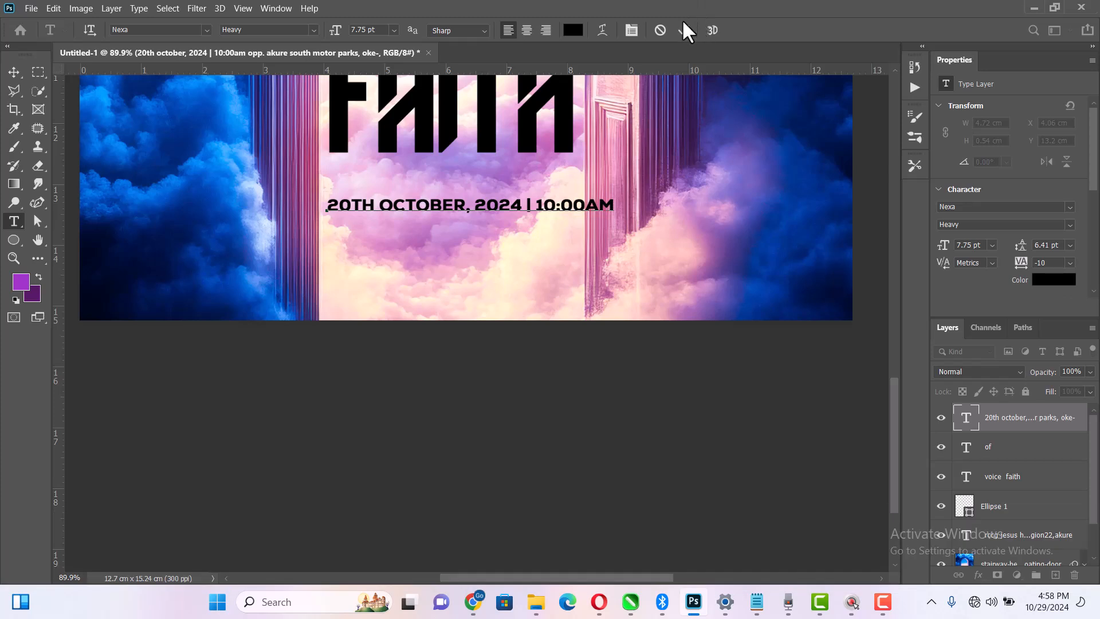
pyautogui.click(358, 263)
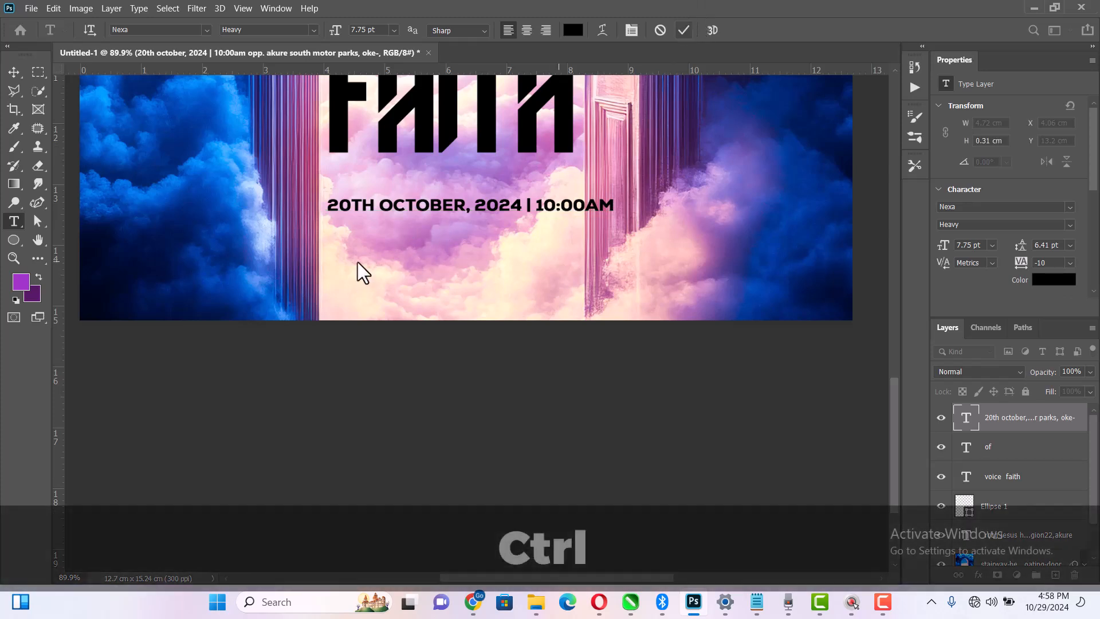
pyautogui.hotkey('ctrl', 'v')
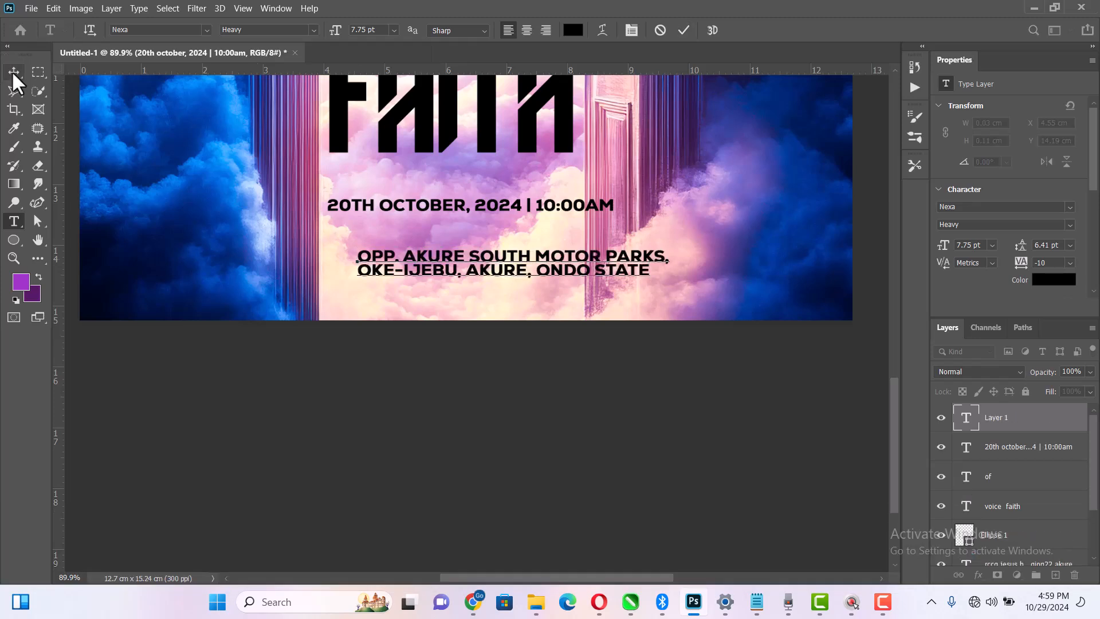
pyautogui.click(11, 71)
# - Move the date and time line down to sit just above the address, aligned with its left edge
pyautogui.press('alt')
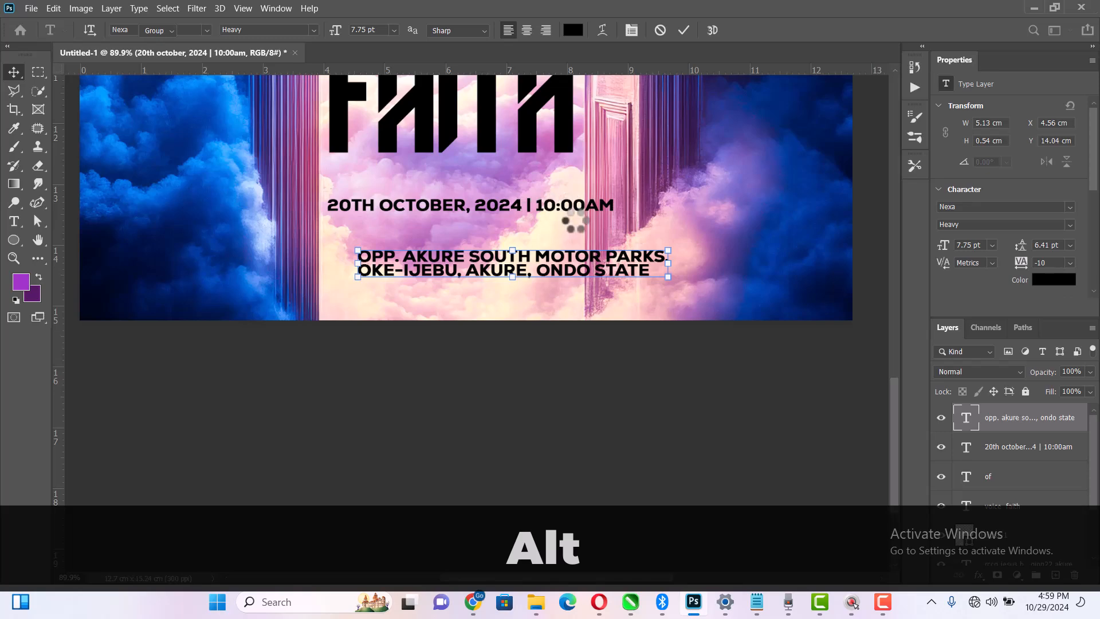
pyautogui.scroll(1, 526, 202)
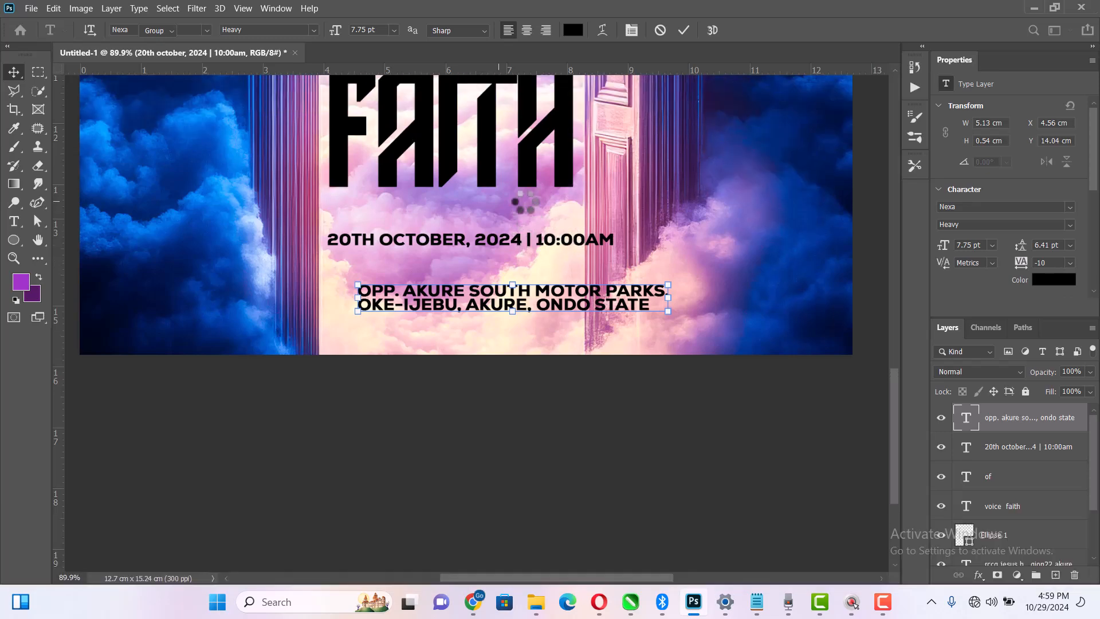
pyautogui.press('alt')
pyautogui.scroll(2, 499, 252)
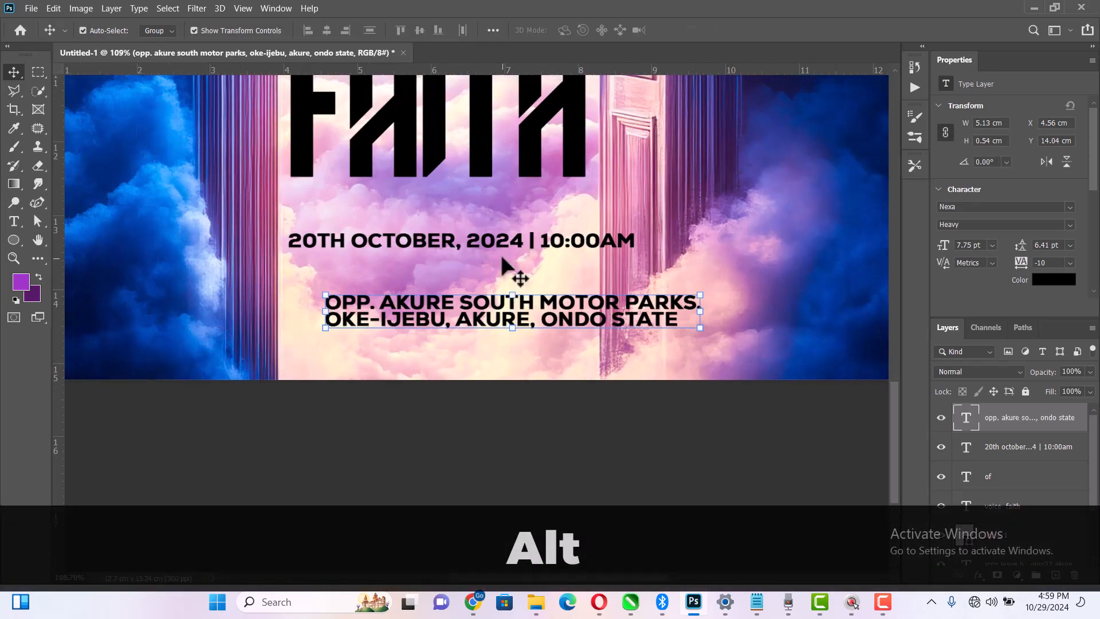
pyautogui.moveTo(509, 245); pyautogui.dragTo(535, 281)
# - Cut the separator and "10:00AM" from the date line, leaving only "20TH OCTOBER, 2024"
pyautogui.press('t')
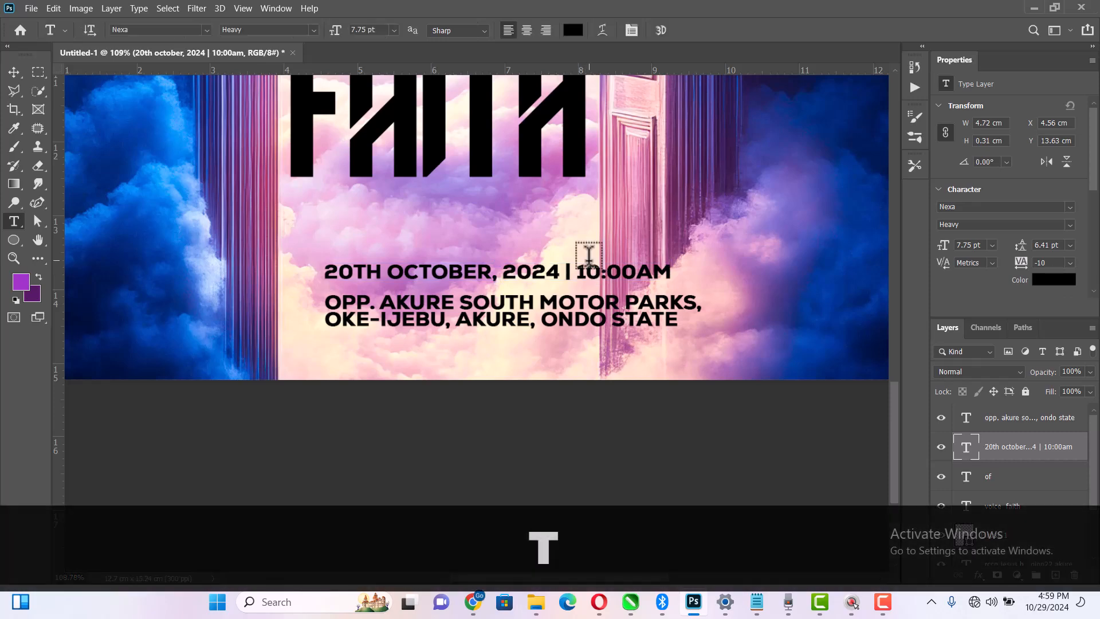
pyautogui.moveTo(567, 269); pyautogui.dragTo(675, 273)
pyautogui.hotkey('ctrl', 'x')
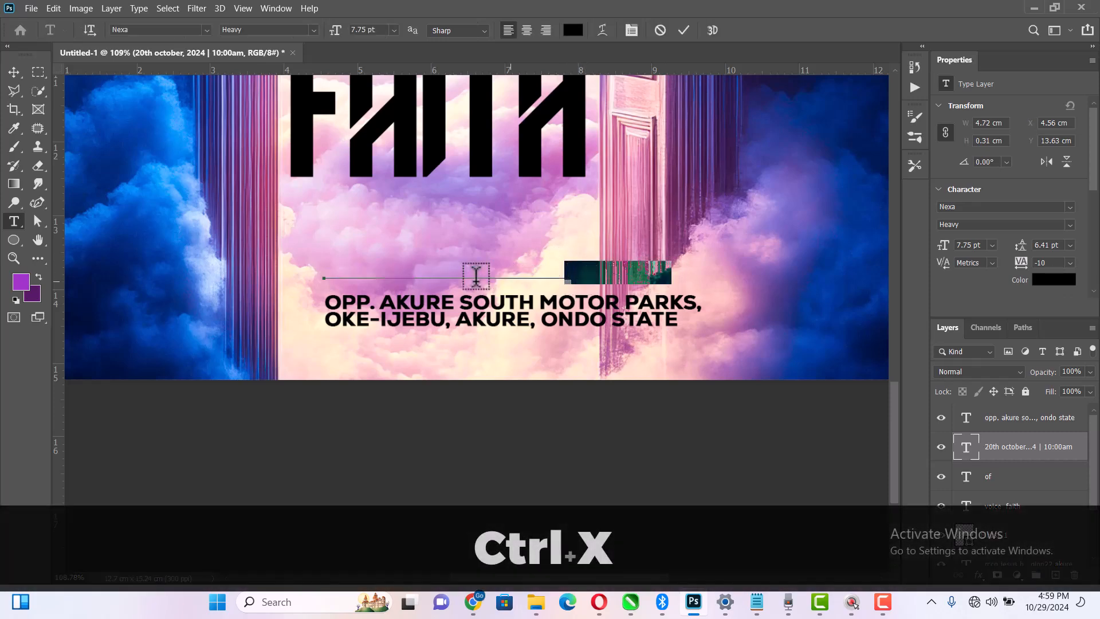
pyautogui.click(14, 72)
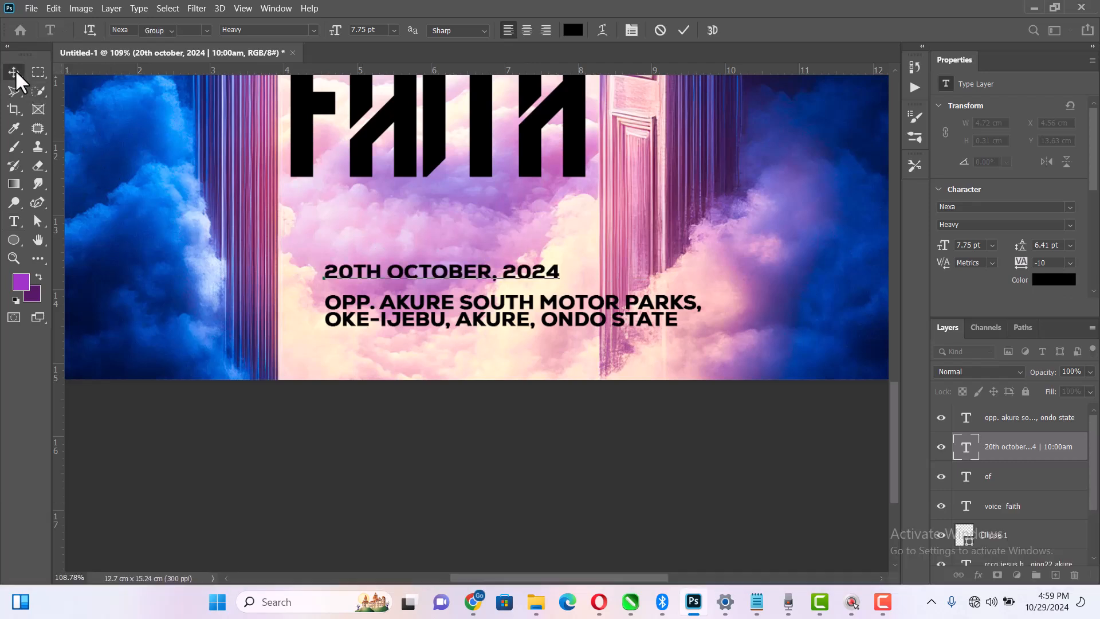
# - Draw a rectangle about 211 x 36 px beside the date, ending near the right edge of the address
pyautogui.click(15, 240)
pyautogui.click(96, 236)
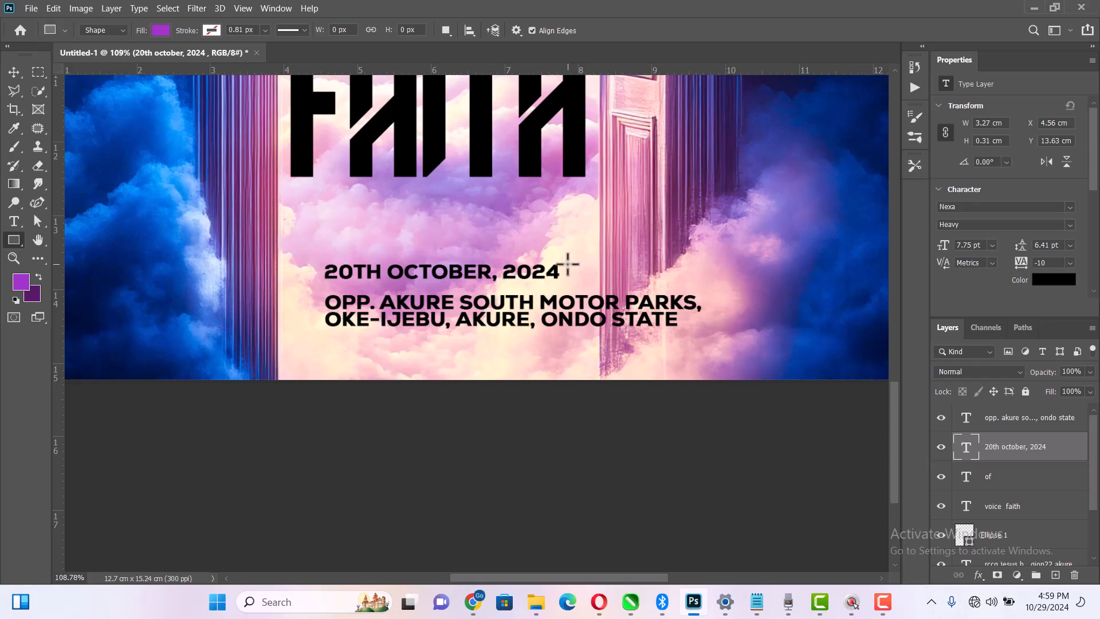
pyautogui.moveTo(596, 277); pyautogui.dragTo(698, 284)
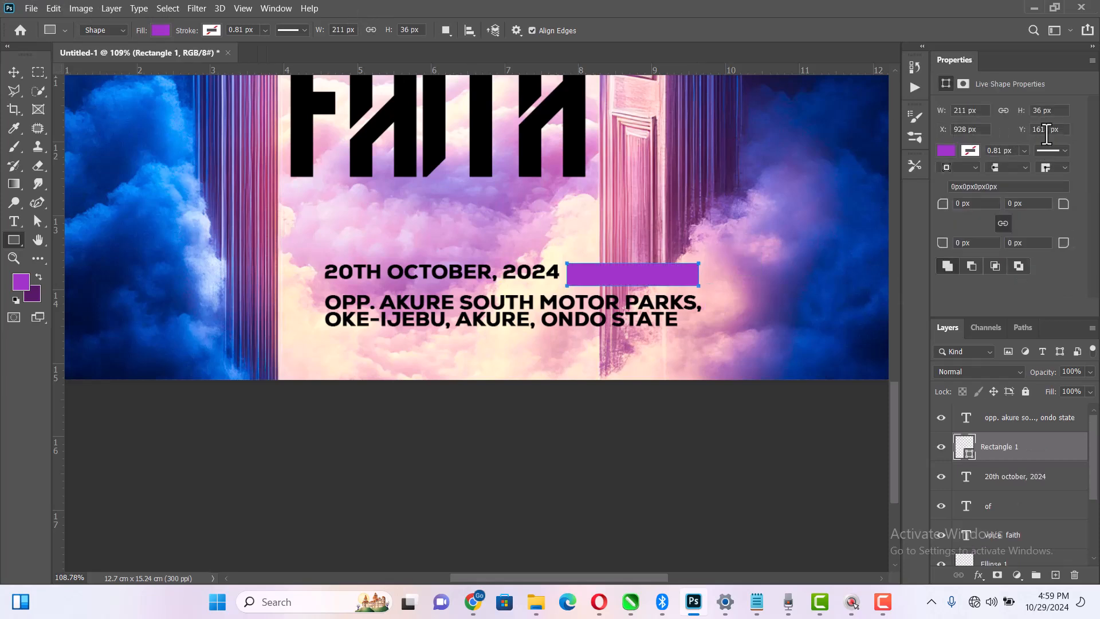
# - Recolor the rectangle beside the date with the golden yellow from the recently used colors and deselect it
pyautogui.click(949, 148)
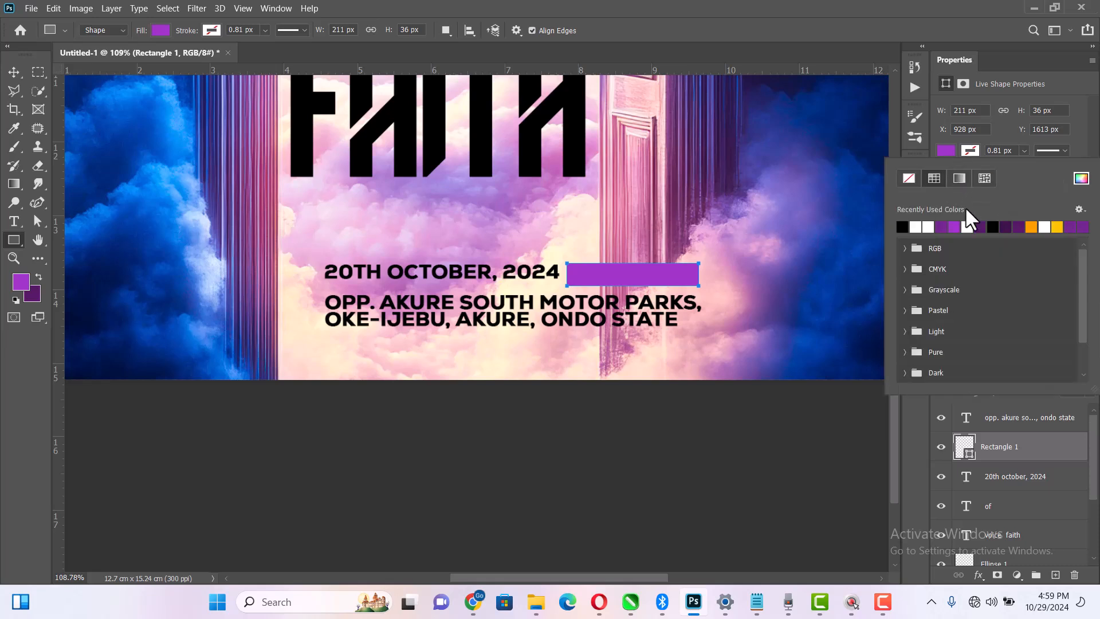
pyautogui.click(1031, 227)
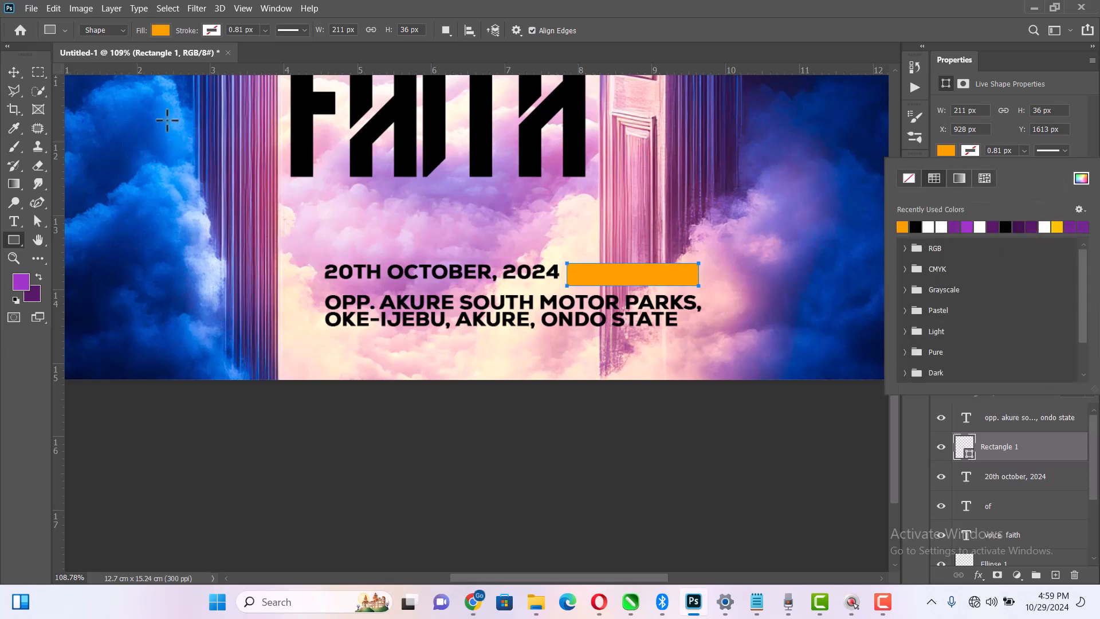
pyautogui.click(15, 73)
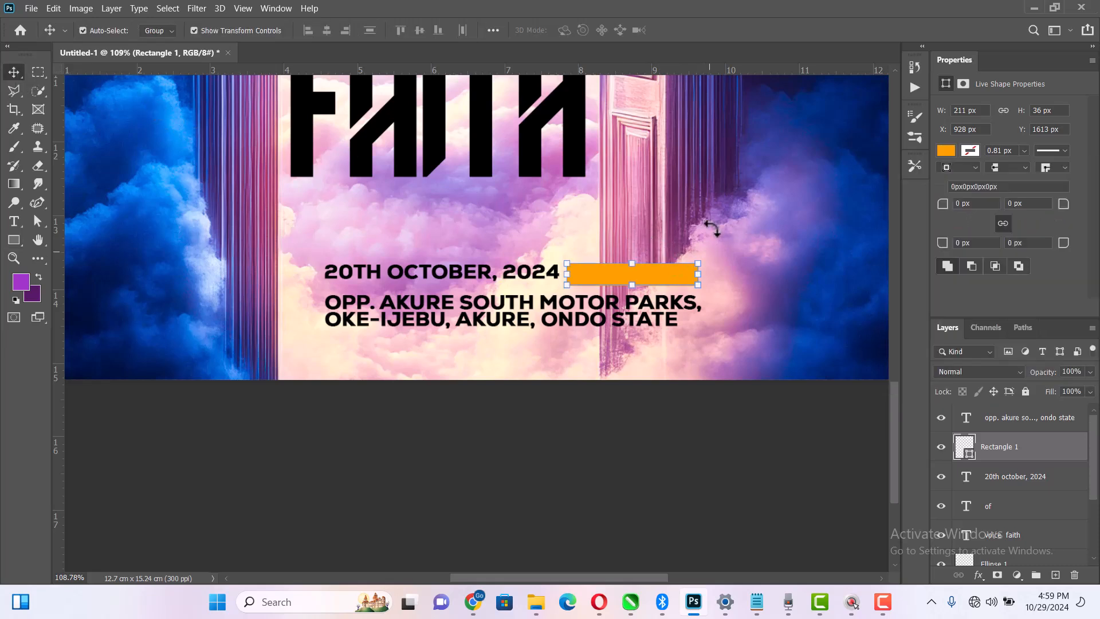
pyautogui.click(947, 150)
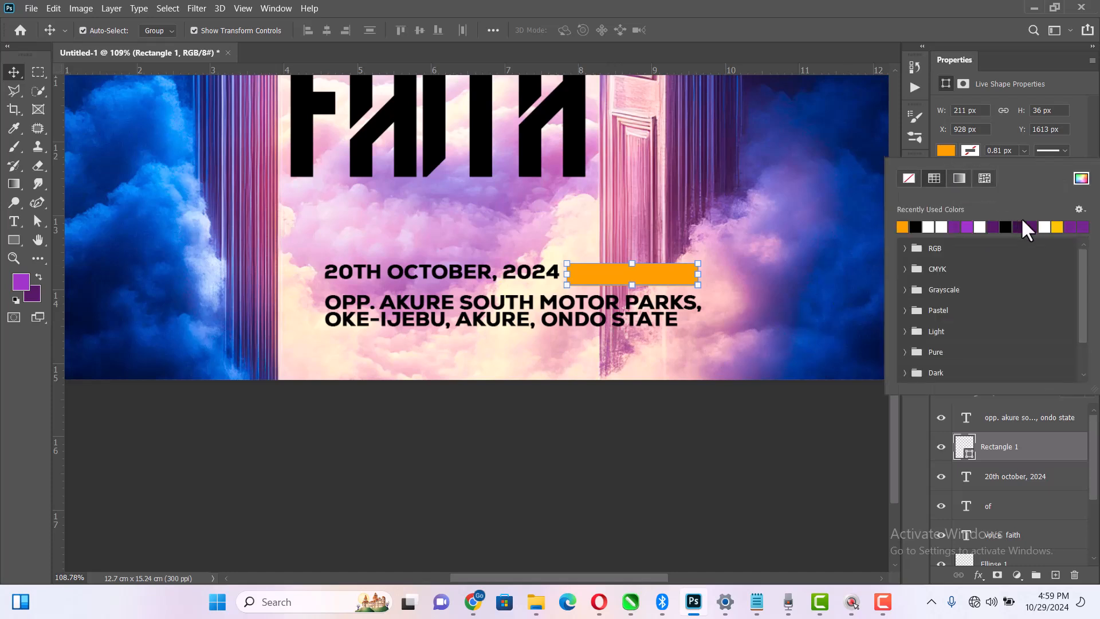
pyautogui.click(710, 413)
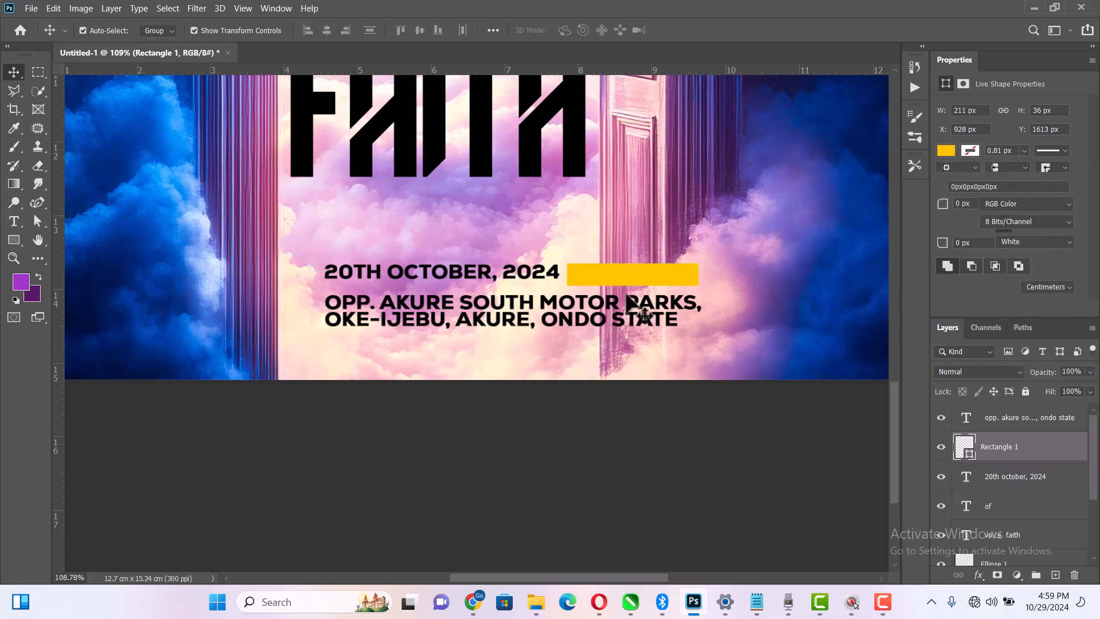
# - Duplicate the date text just above the original and replace its content with the cut time text
pyautogui.press('alt')
pyautogui.moveTo(542, 271); pyautogui.dragTo(553, 239)
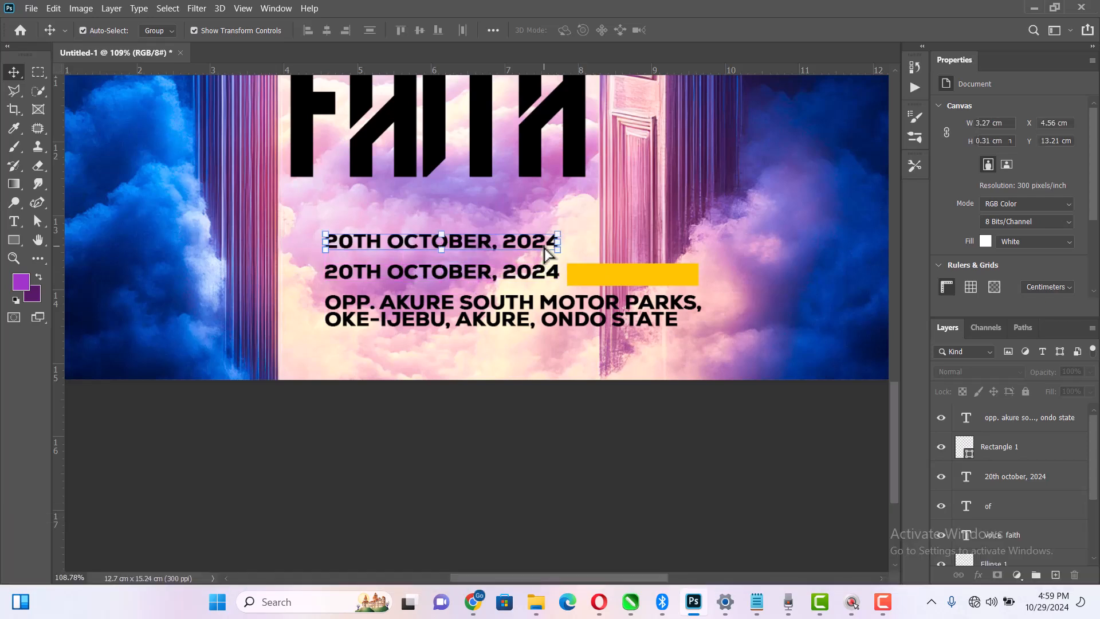
pyautogui.press('t')
pyautogui.click(533, 250)
pyautogui.hotkey('ctrl', 'a')
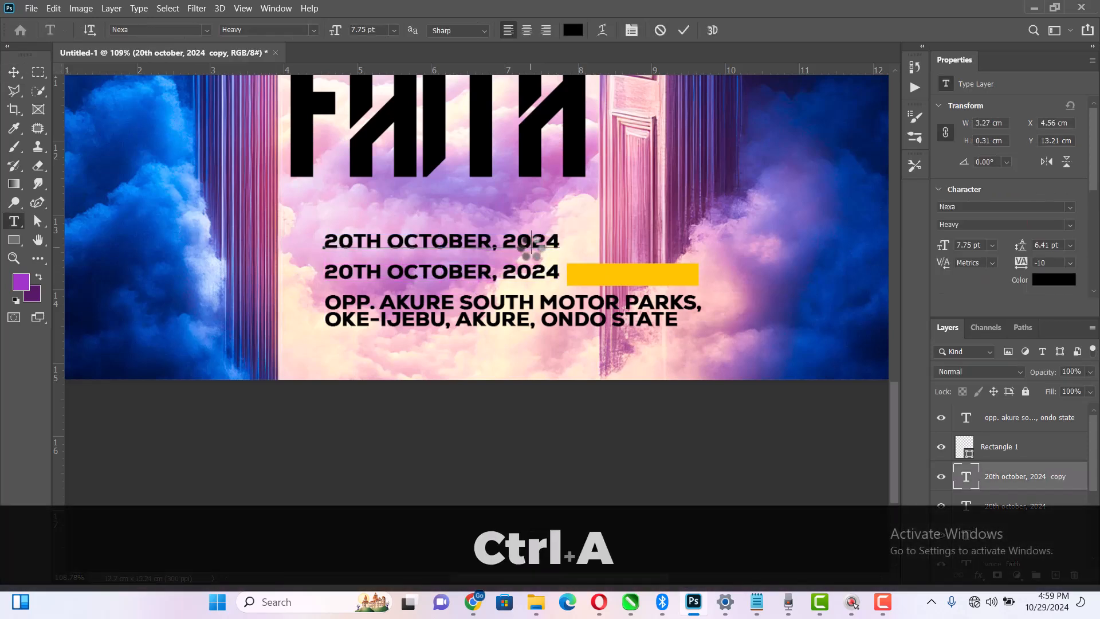
pyautogui.hotkey('ctrl', 'v')
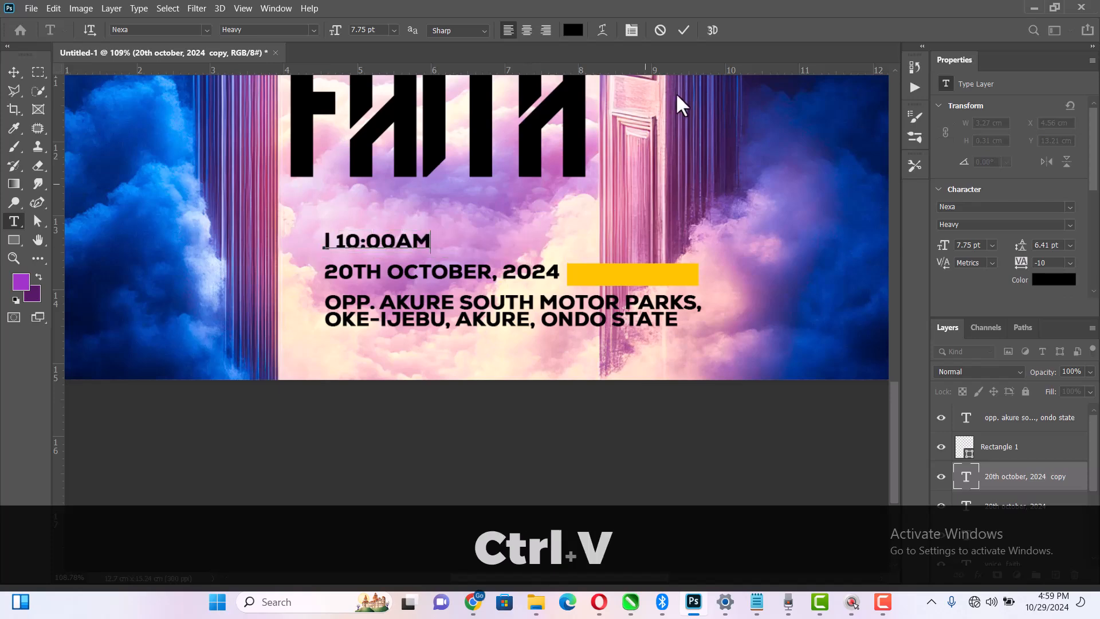
# - Delete the separator bar and spaces before the time so the duplicated text reads "10:00AM"
pyautogui.click(338, 238)
pyautogui.press('BackSpace')
pyautogui.press('BackSpace')
pyautogui.press('BackSpace')
pyautogui.press('BackSpace')
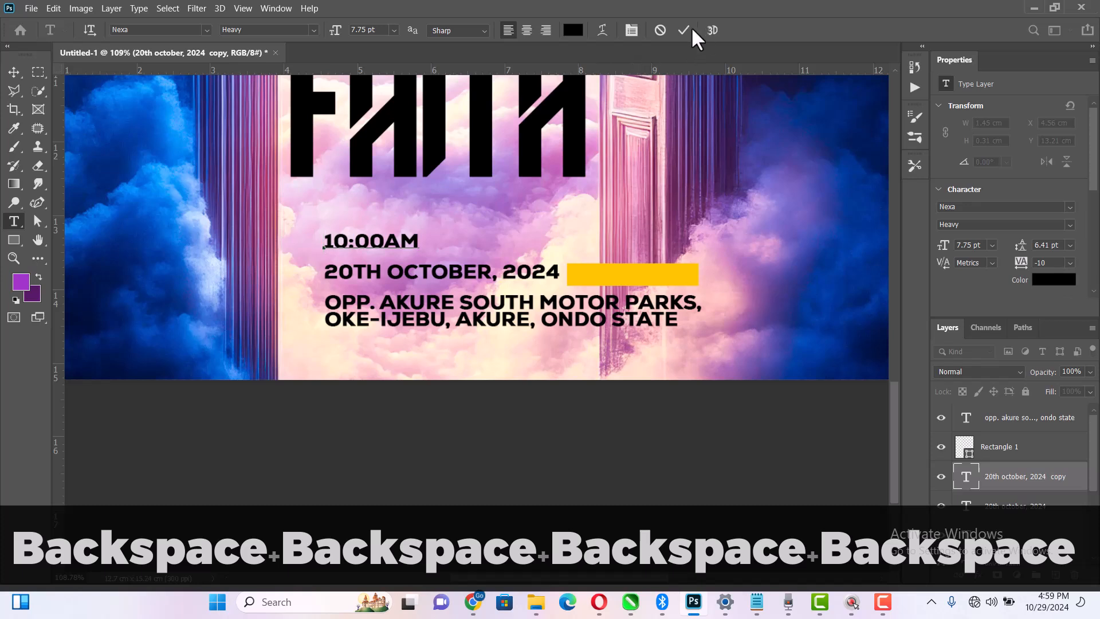
# - Move the "10:00AM" text onto the yellow rectangle and place its layer above the rectangle's layer
pyautogui.click(15, 74)
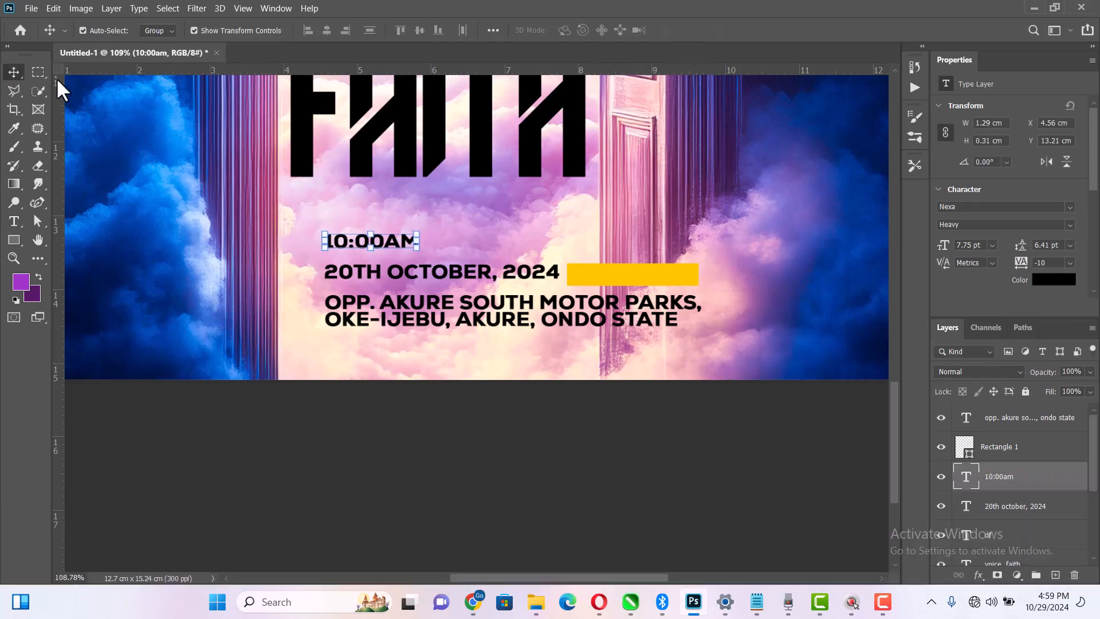
pyautogui.moveTo(412, 245); pyautogui.dragTo(675, 284)
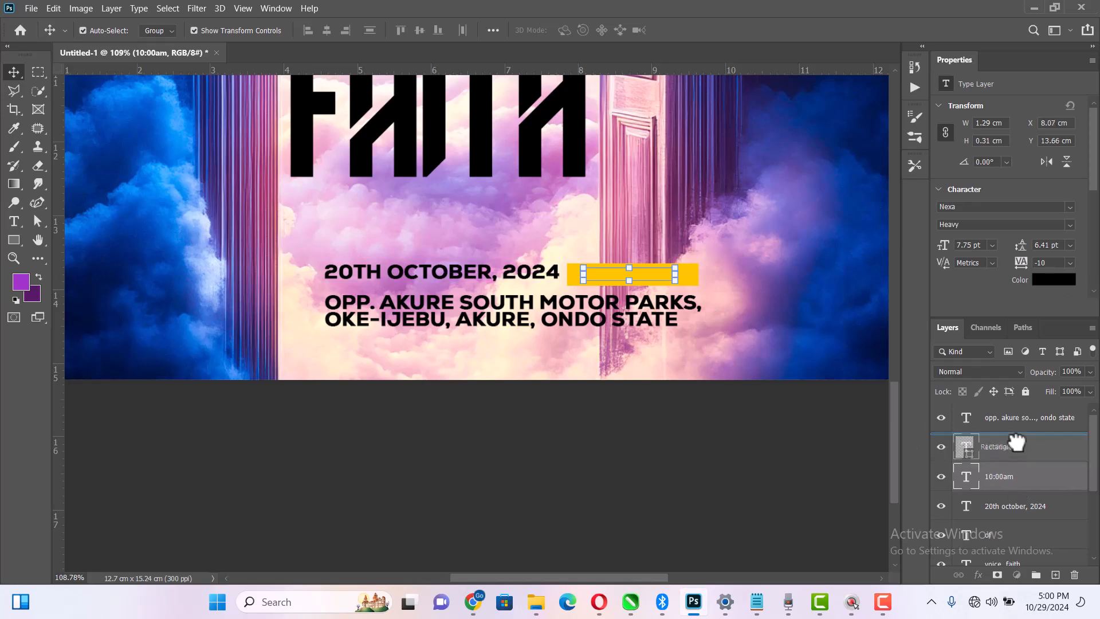
pyautogui.moveTo(1008, 476); pyautogui.dragTo(1008, 435)
# - Align the vertical centers of the time text and the yellow rectangle, then shift the text slightly left within it
pyautogui.scroll(4, 584, 300)
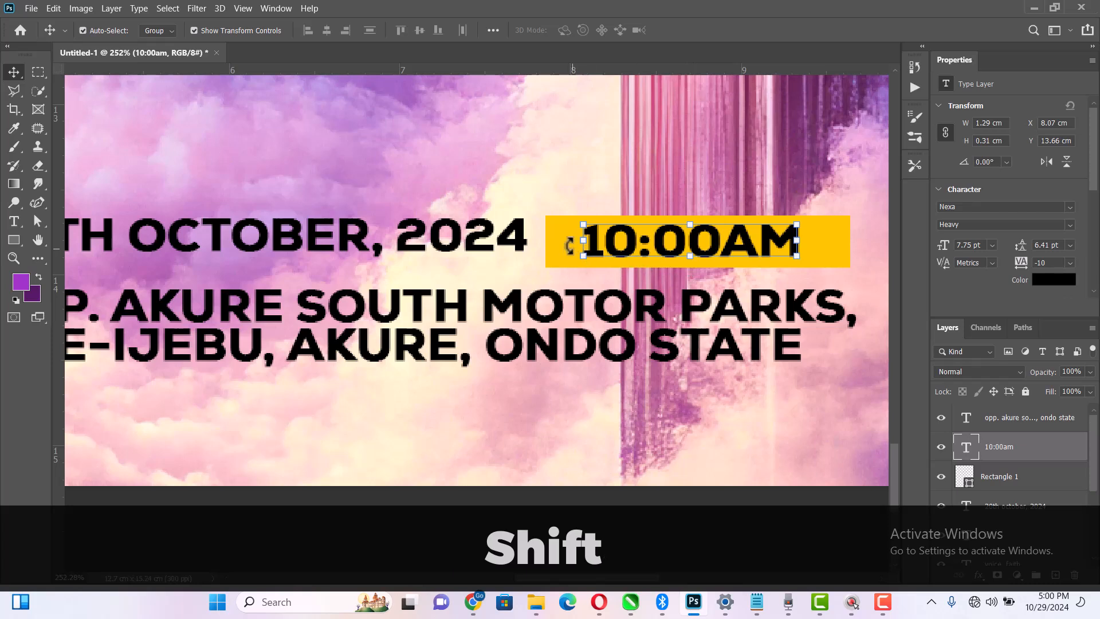
pyautogui.keyDown('shift'); pyautogui.click(556, 226); pyautogui.keyUp('shift')
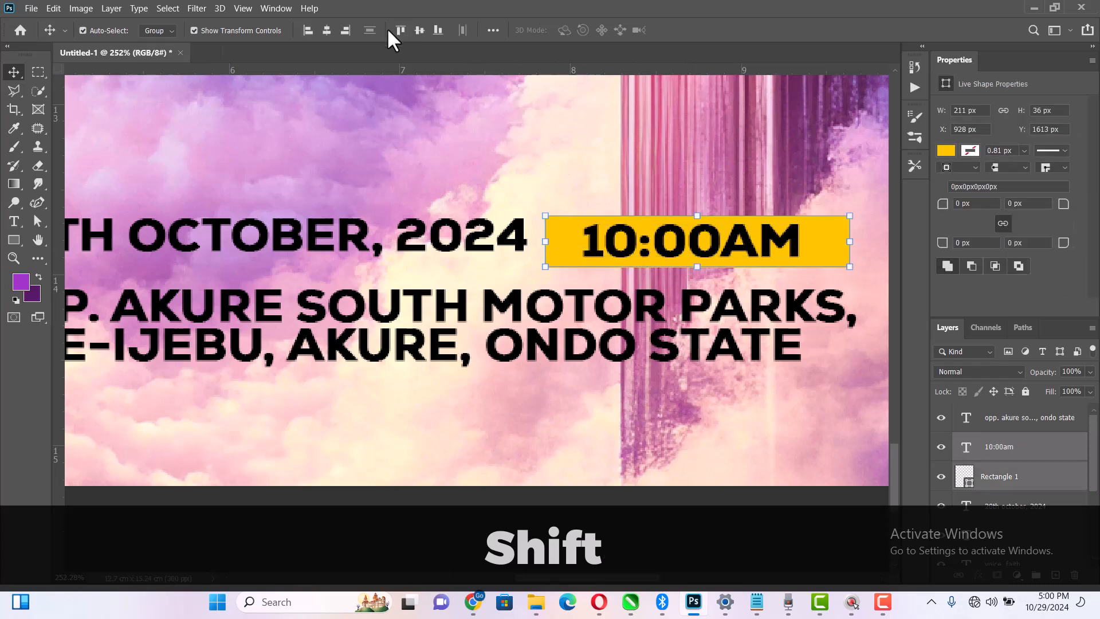
pyautogui.click(419, 31)
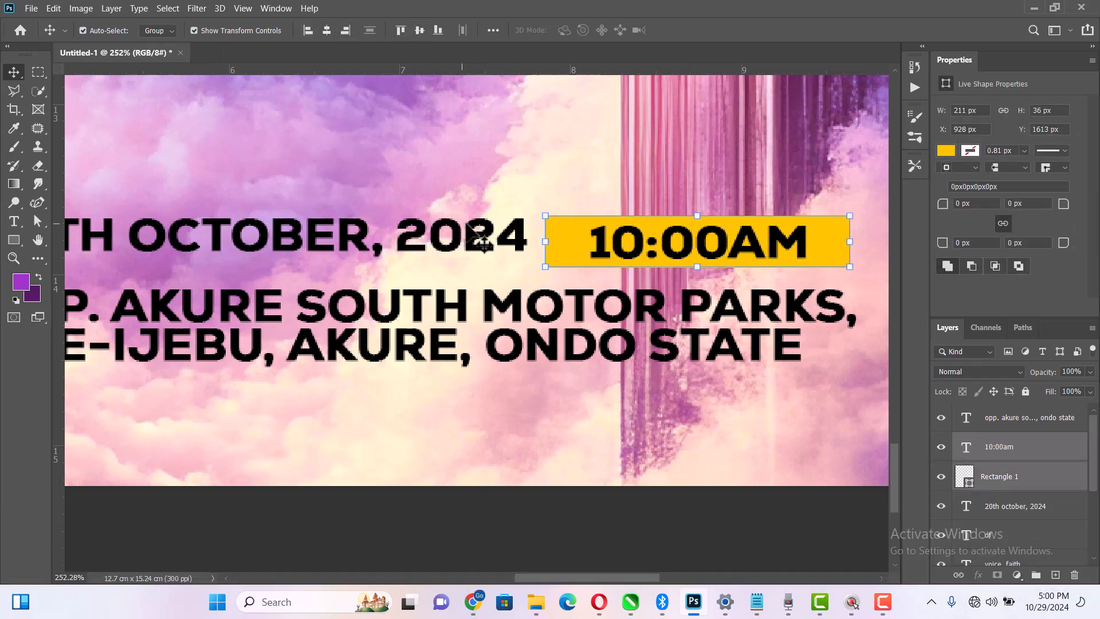
pyautogui.click(696, 171)
pyautogui.moveTo(722, 241); pyautogui.dragTo(697, 243)
pyautogui.moveTo(776, 242); pyautogui.dragTo(789, 242)
# - Narrow the yellow rectangle from its right side to about 191 px wide so it fits evenly around the time text
pyautogui.click(842, 253)
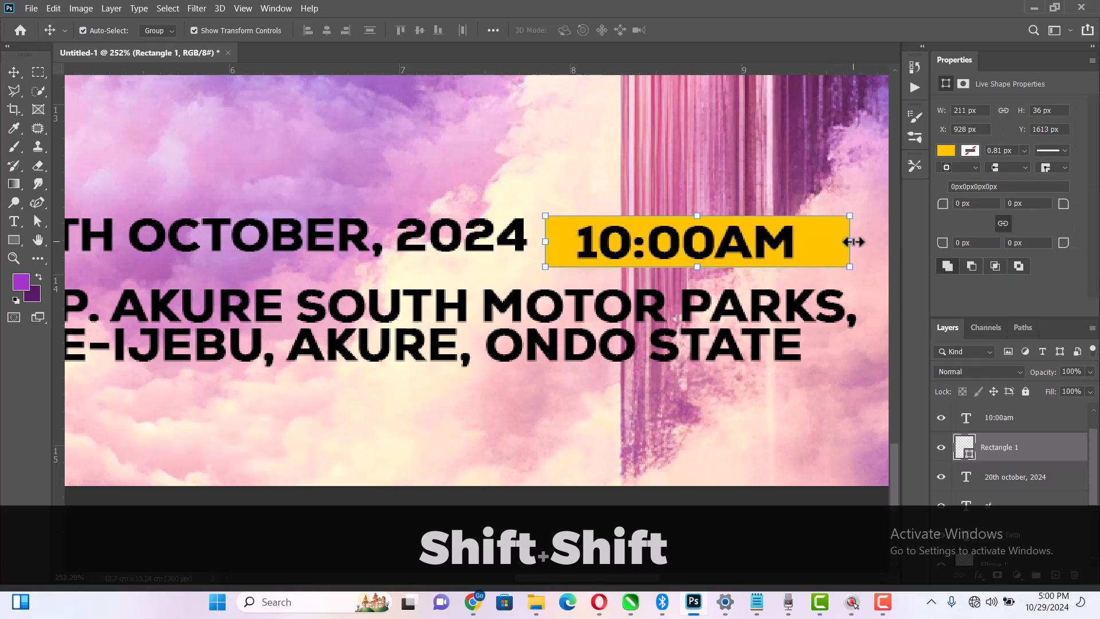
pyautogui.click(850, 241)
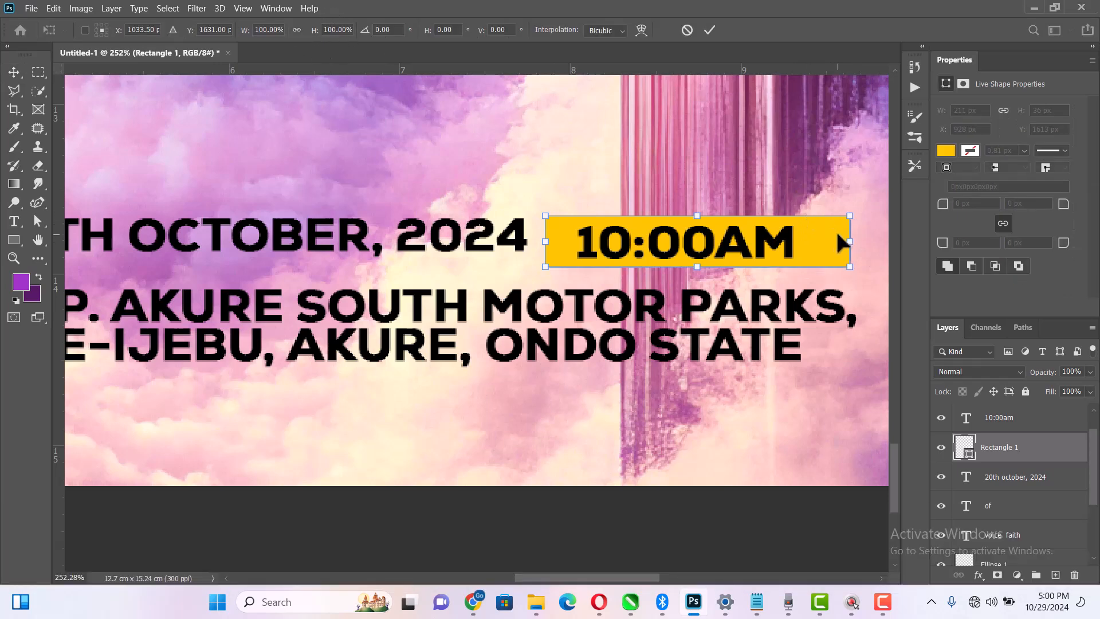
pyautogui.moveTo(850, 237); pyautogui.dragTo(822, 241)
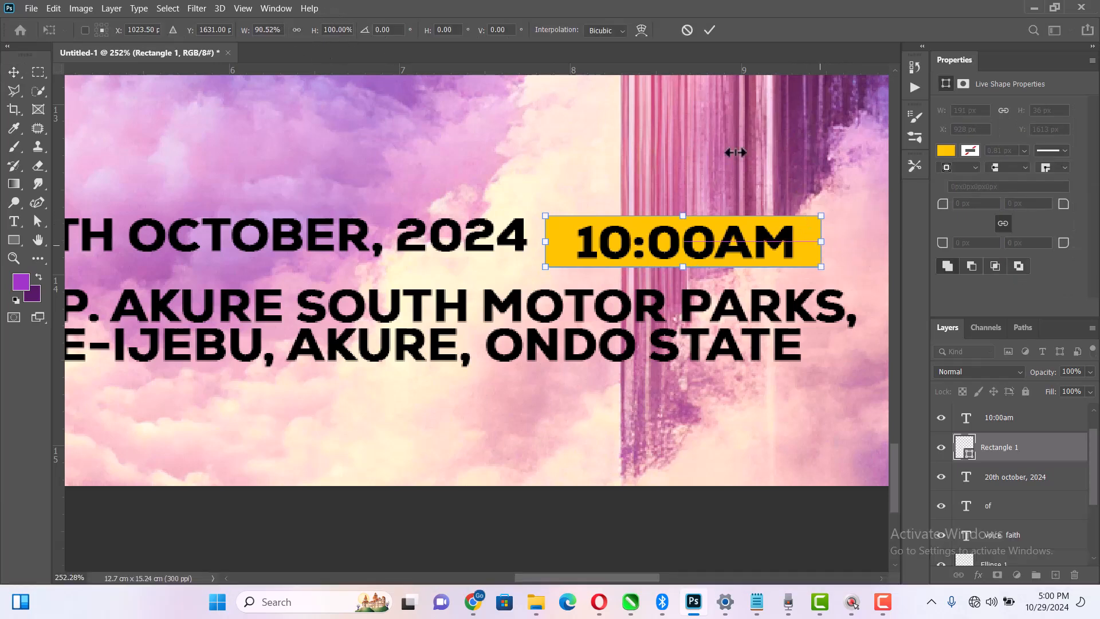
pyautogui.click(710, 29)
# - Align the vertical centers of the date text and the yellow rectangle
pyautogui.hotkey('alt', 'shift')
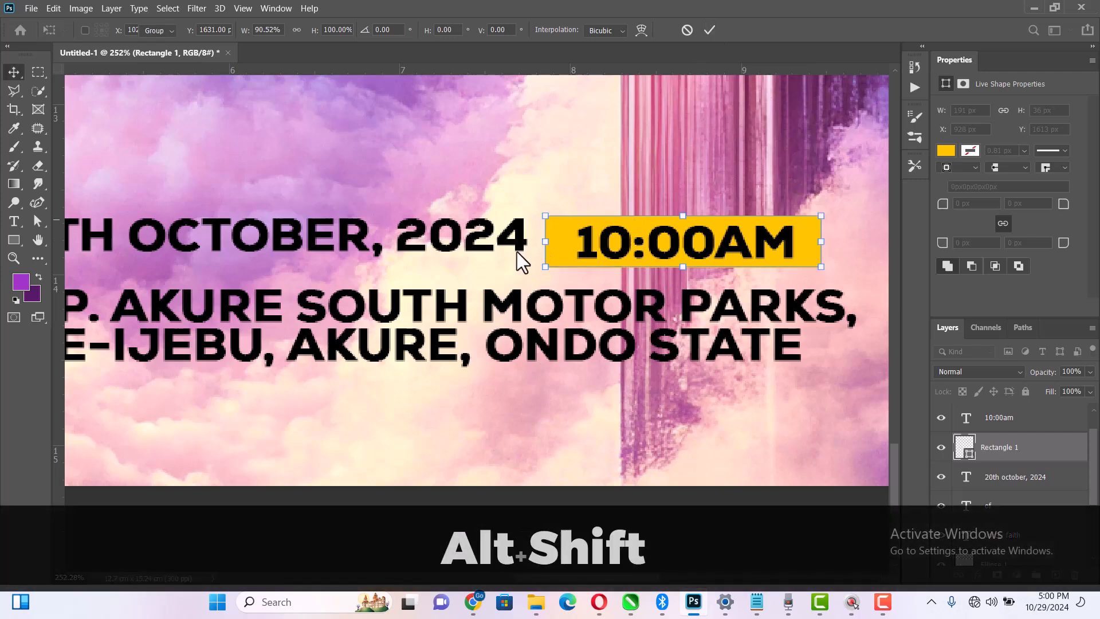
pyautogui.scroll(-5, 518, 247)
pyautogui.press('alt')
pyautogui.press('alt')
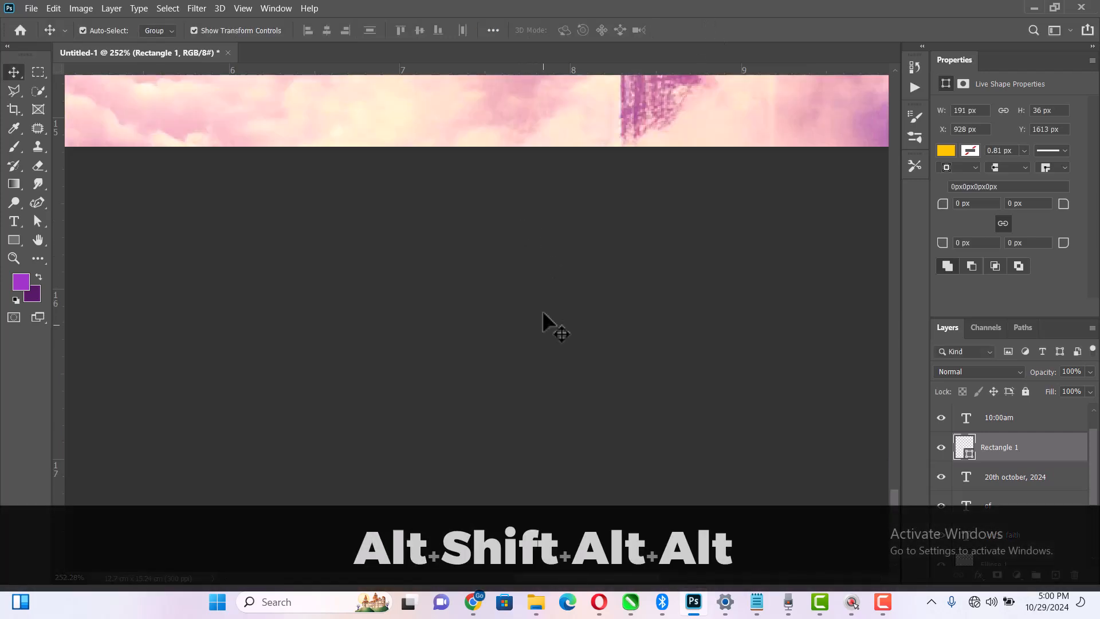
pyautogui.scroll(3, 542, 310)
pyautogui.scroll(1, 559, 333)
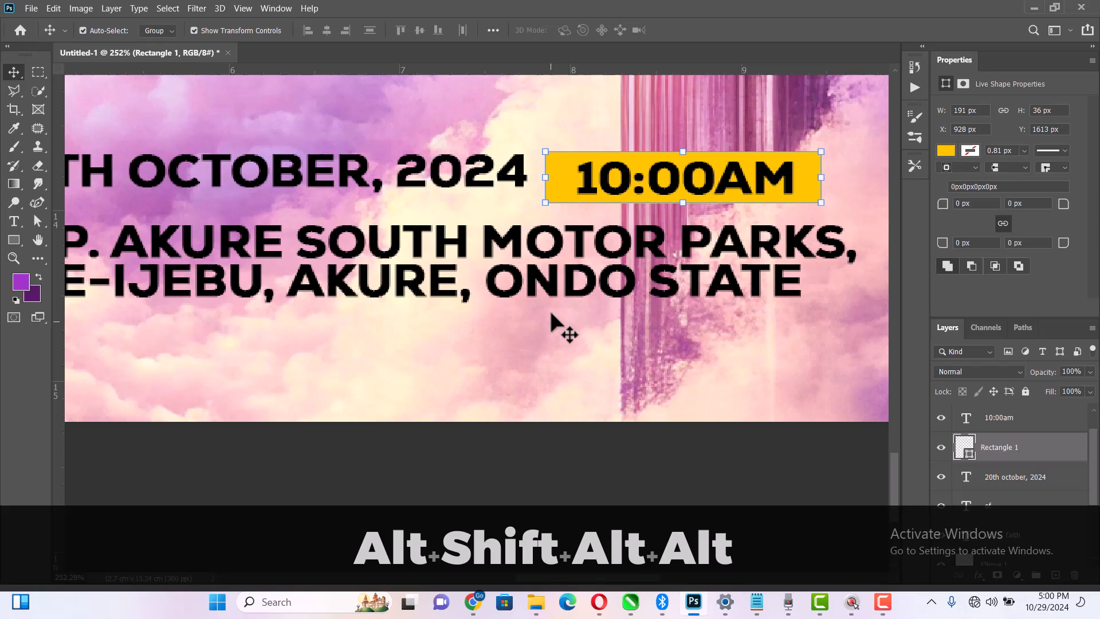
pyautogui.keyDown('shift'); pyautogui.click(520, 173); pyautogui.keyUp('shift')
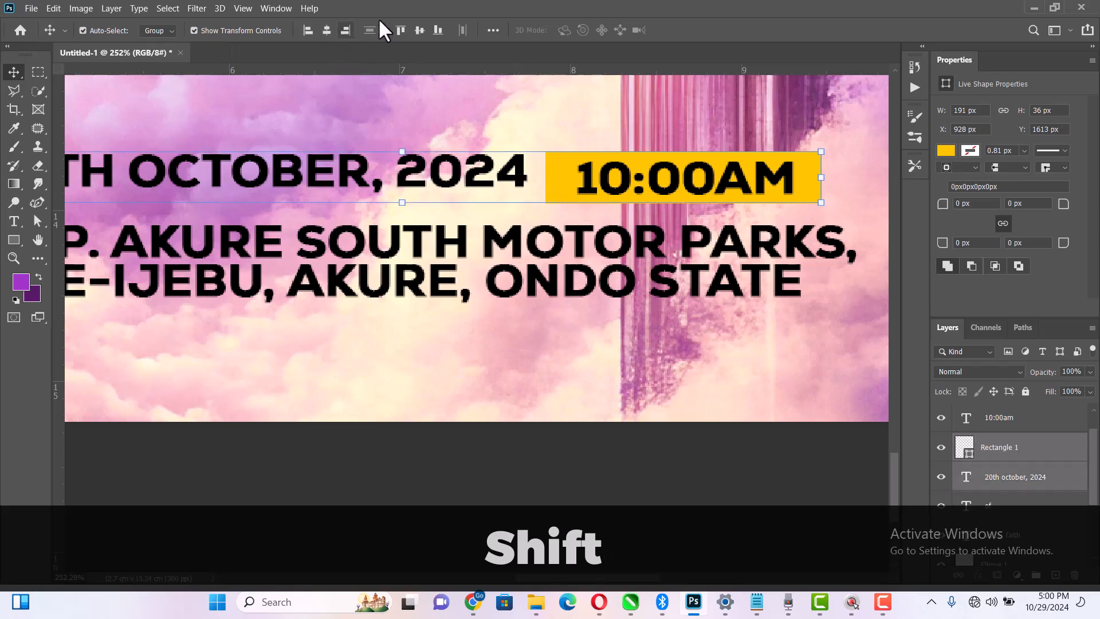
pyautogui.click(420, 29)
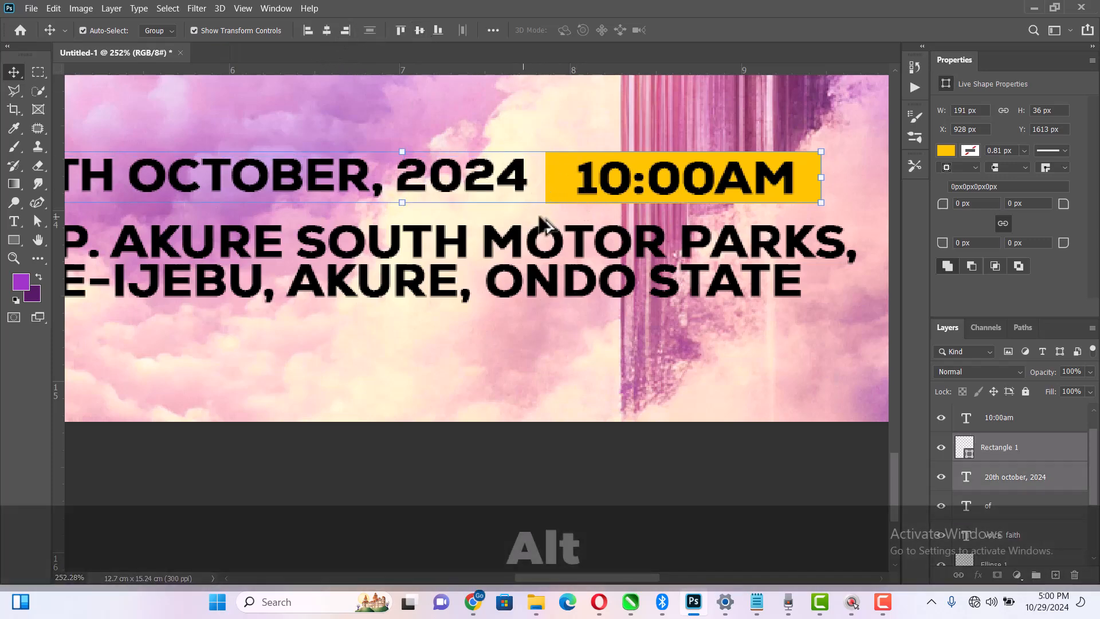
# - Scale the date text and yellow rectangle together to about 104% so they end level with the address's right edge
pyautogui.scroll(-2, 553, 222)
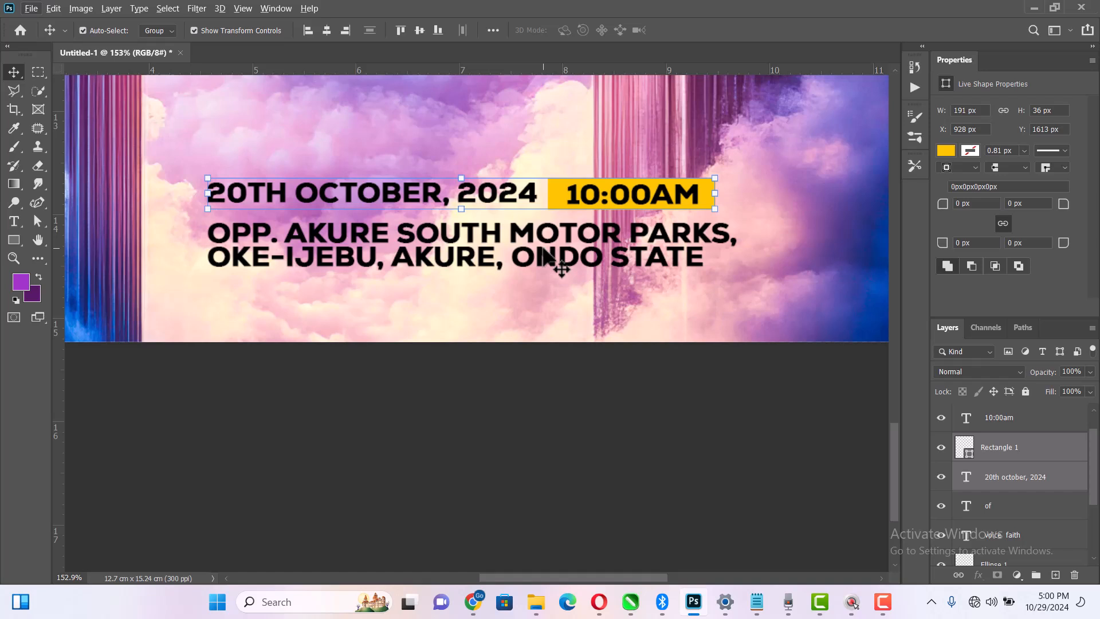
pyautogui.click(717, 193)
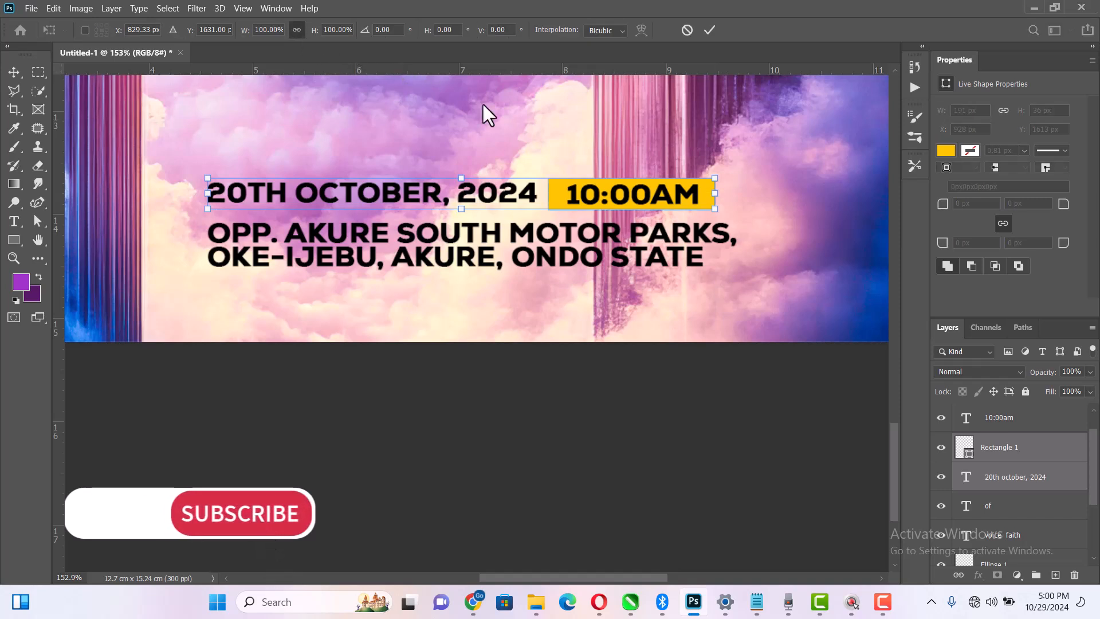
pyautogui.moveTo(716, 194); pyautogui.dragTo(737, 185)
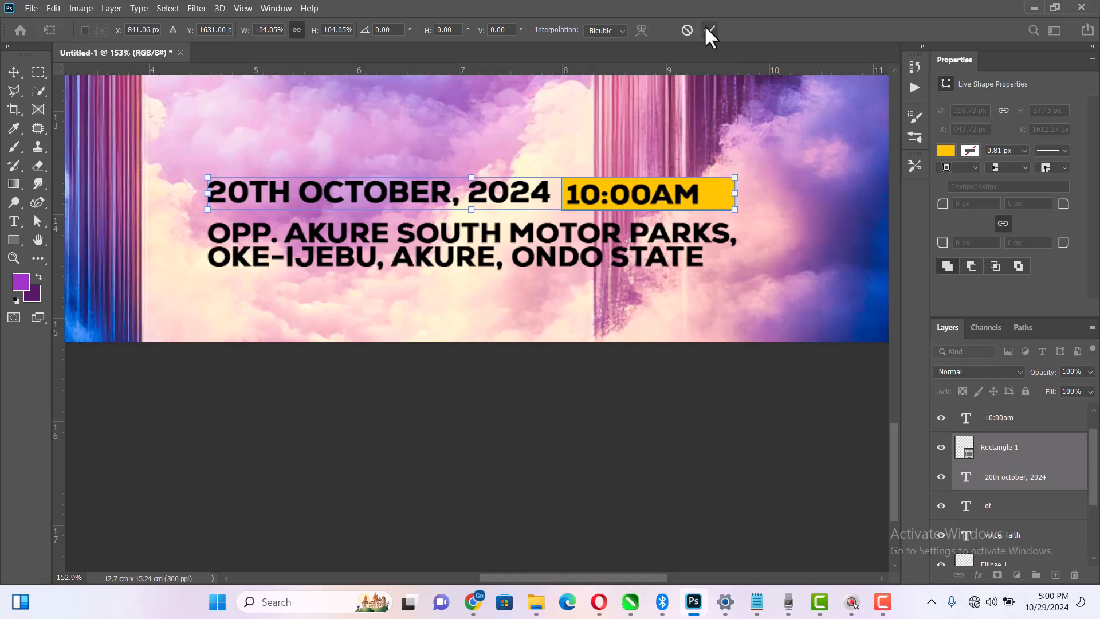
# - Move the venue address down slightly to widen the gap beneath the date
pyautogui.click(525, 257)
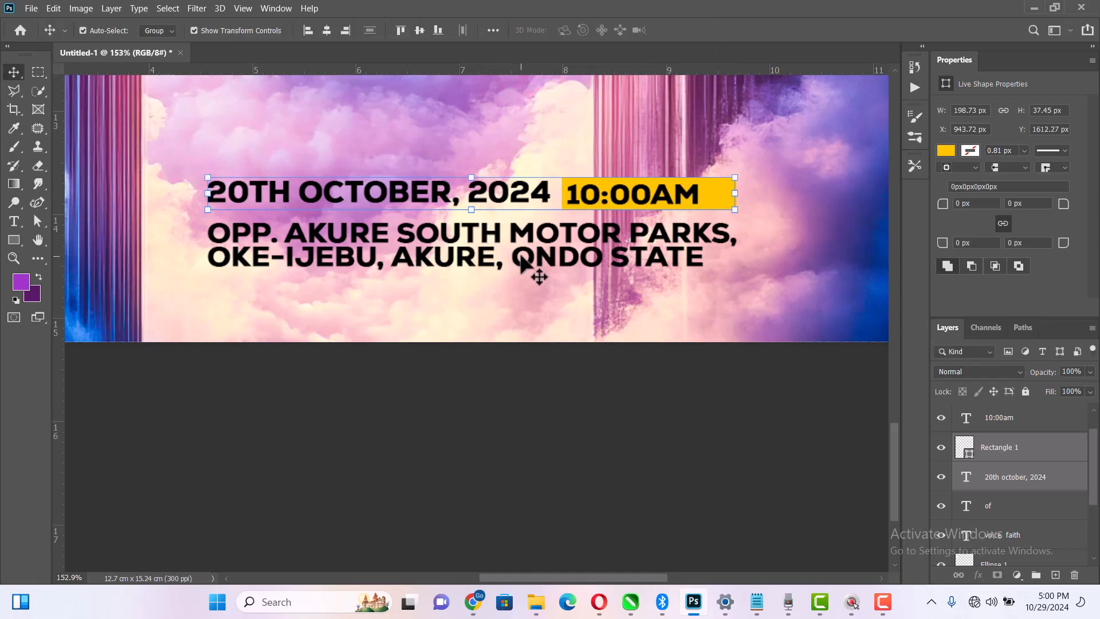
pyautogui.click(524, 256)
pyautogui.moveTo(524, 256); pyautogui.dragTo(527, 267)
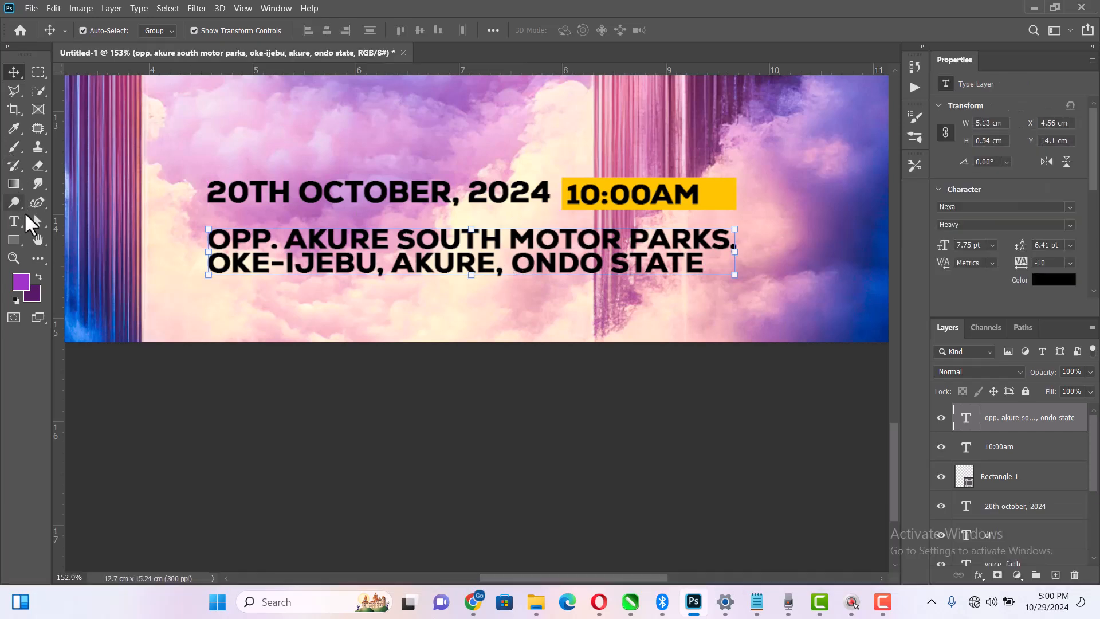
# - Draw a thin rectangle about 605 x 4 px between the date and address, and fill it with the recently used golden yellow
pyautogui.click(15, 240)
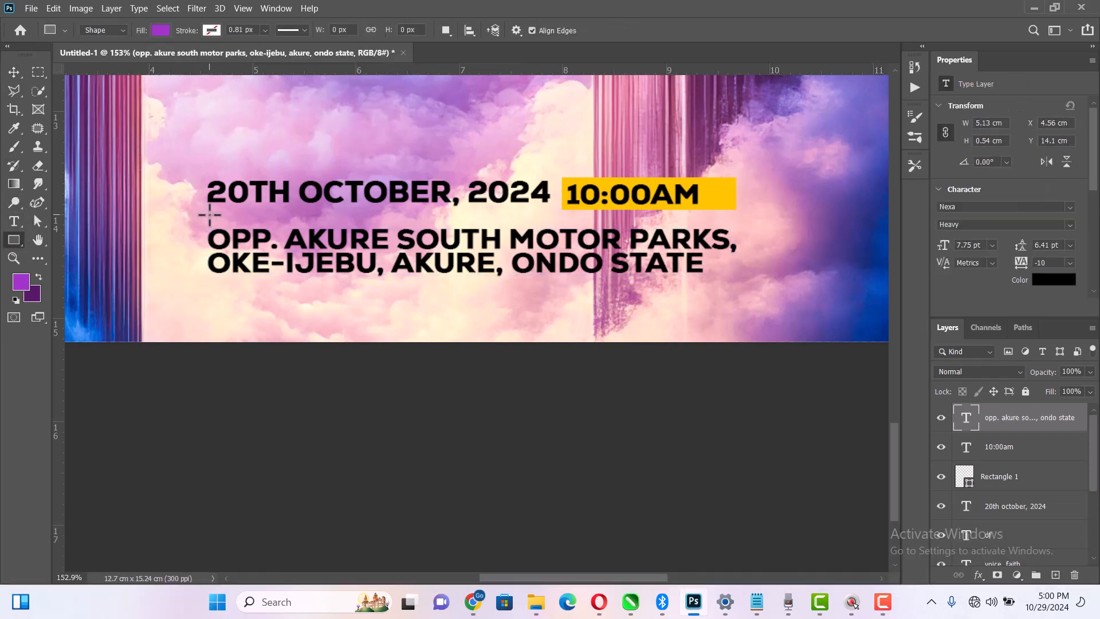
pyautogui.moveTo(207, 215); pyautogui.dragTo(737, 217)
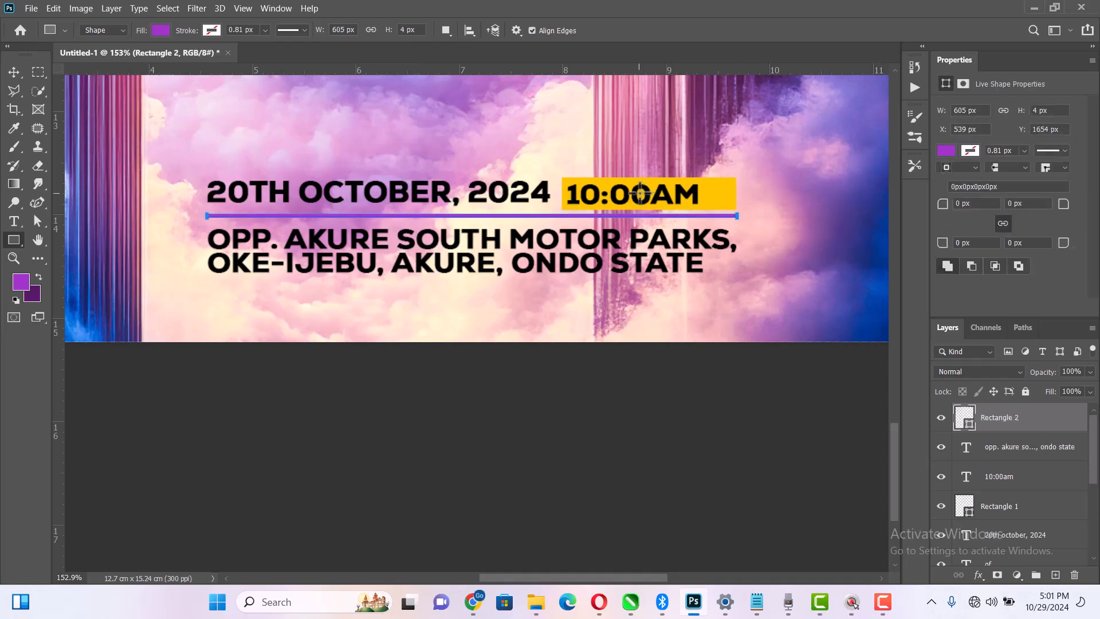
pyautogui.click(159, 30)
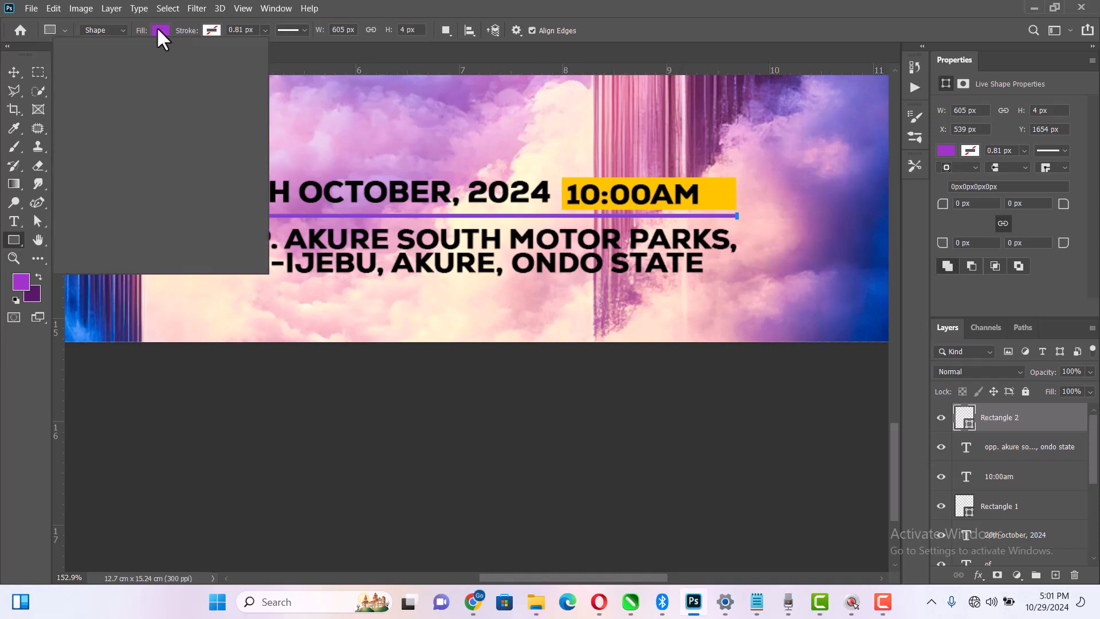
pyautogui.click(69, 105)
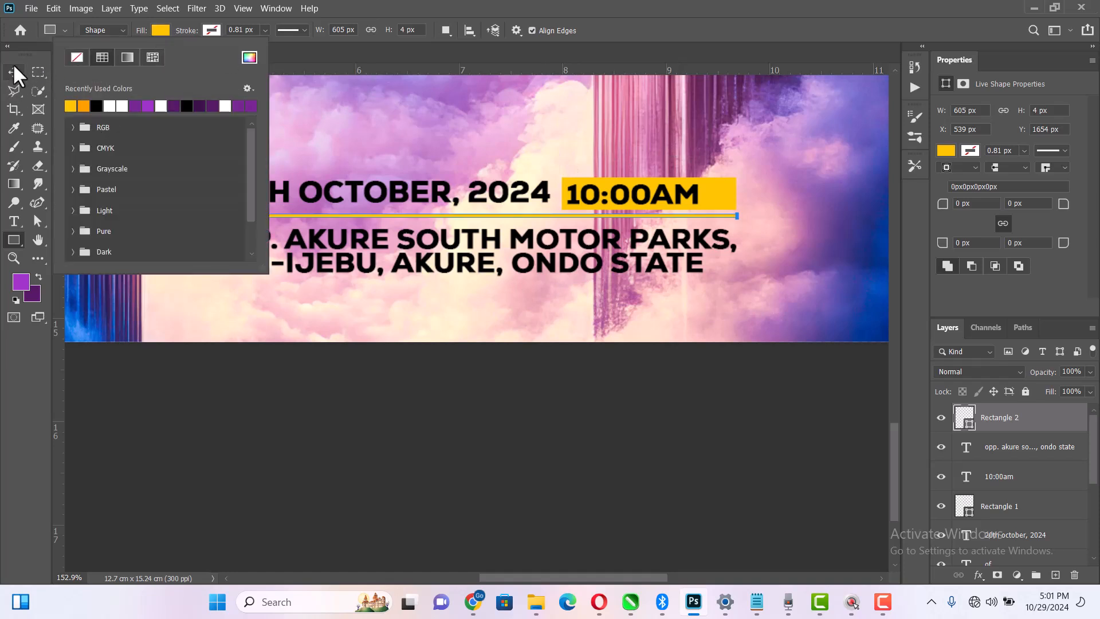
# - Align the left edges of the divider line, date text and address text, and deselect them
pyautogui.click(13, 64)
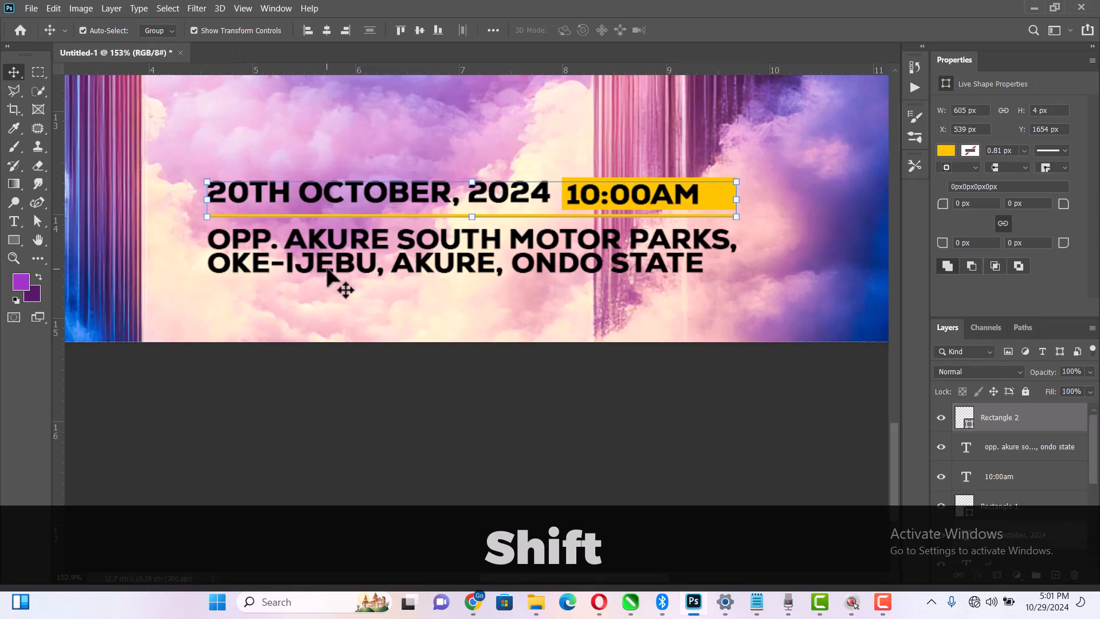
pyautogui.keyDown('shift'); pyautogui.click(345, 274); pyautogui.keyUp('shift')
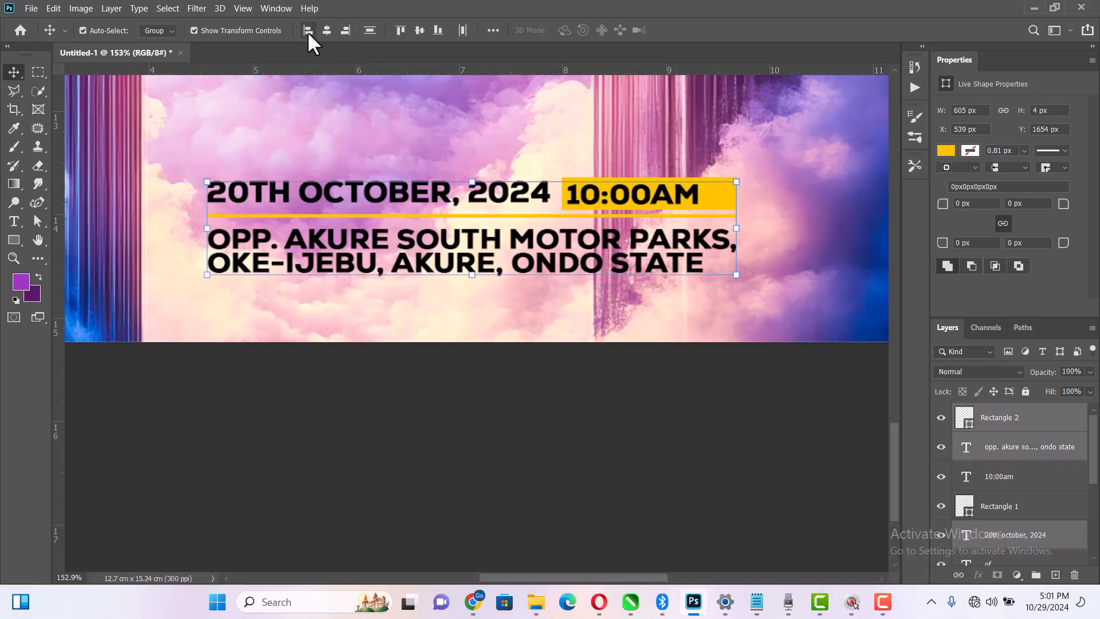
pyautogui.click(308, 29)
pyautogui.click(362, 349)
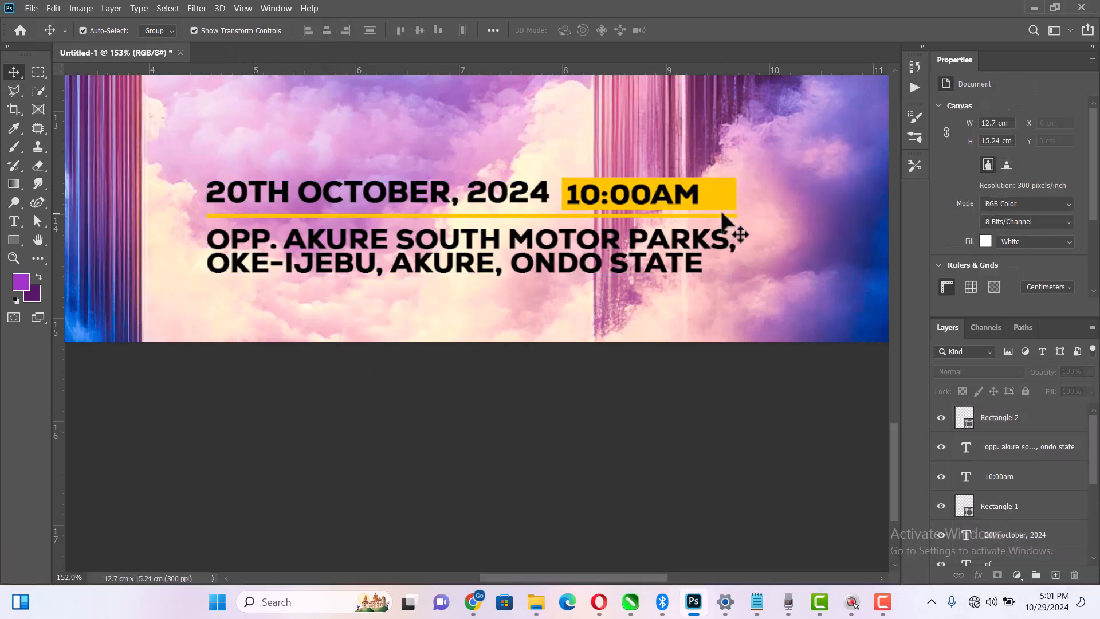
pyautogui.click(722, 213)
pyautogui.click(720, 216)
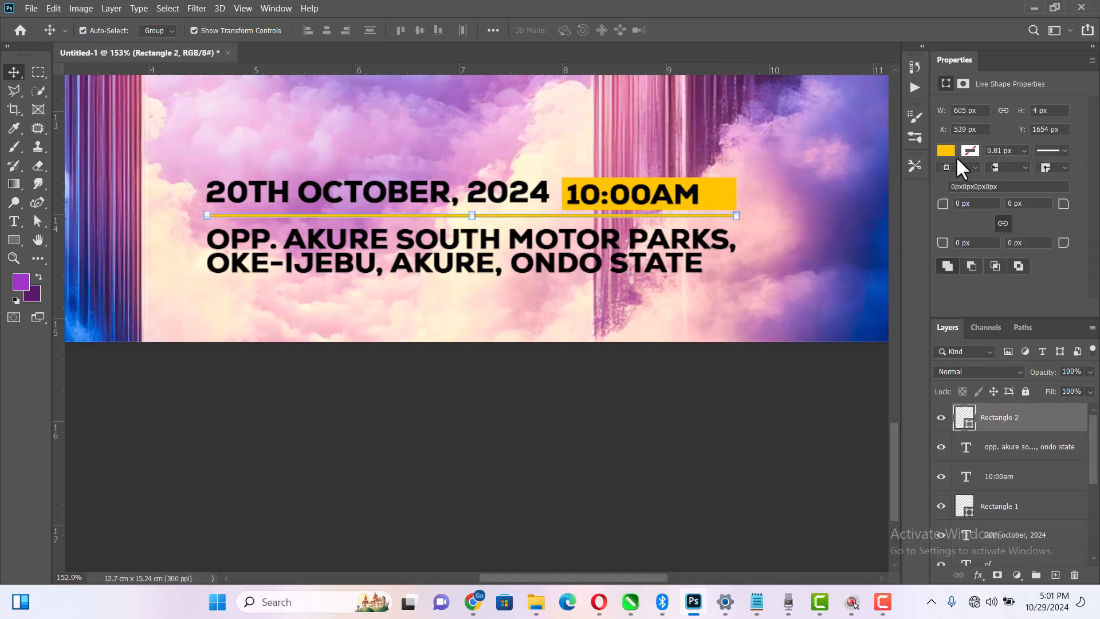
pyautogui.click(952, 149)
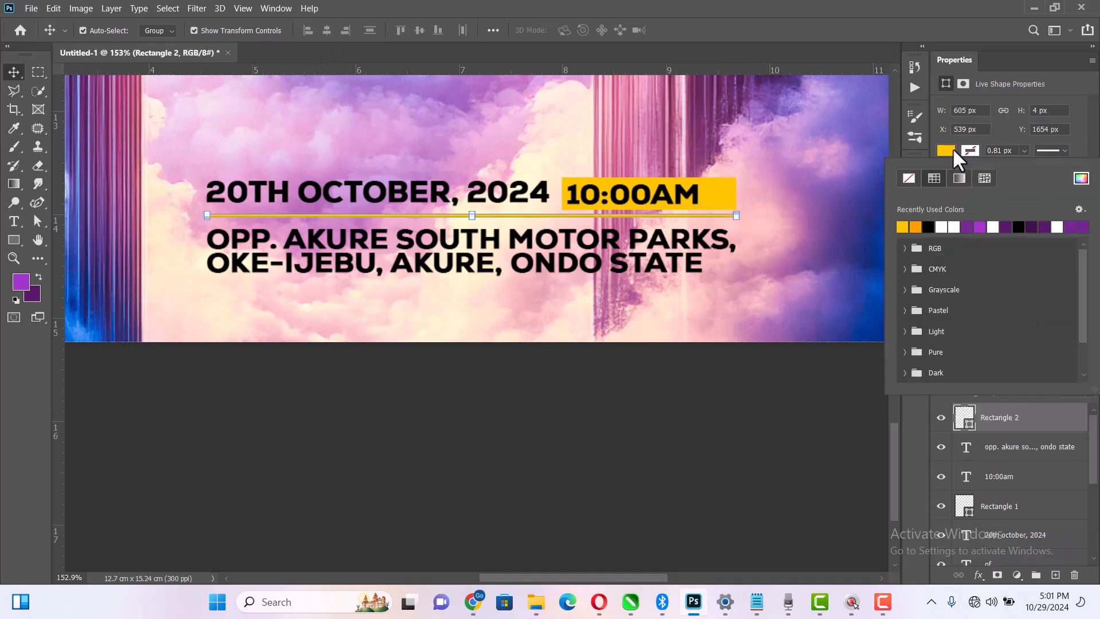
pyautogui.click(725, 410)
# - Switch to the New folder (2) window in File Explorer and place the paper image "pngwing.com (2)" into the flyer document
pyautogui.scroll(-2, 655, 313)
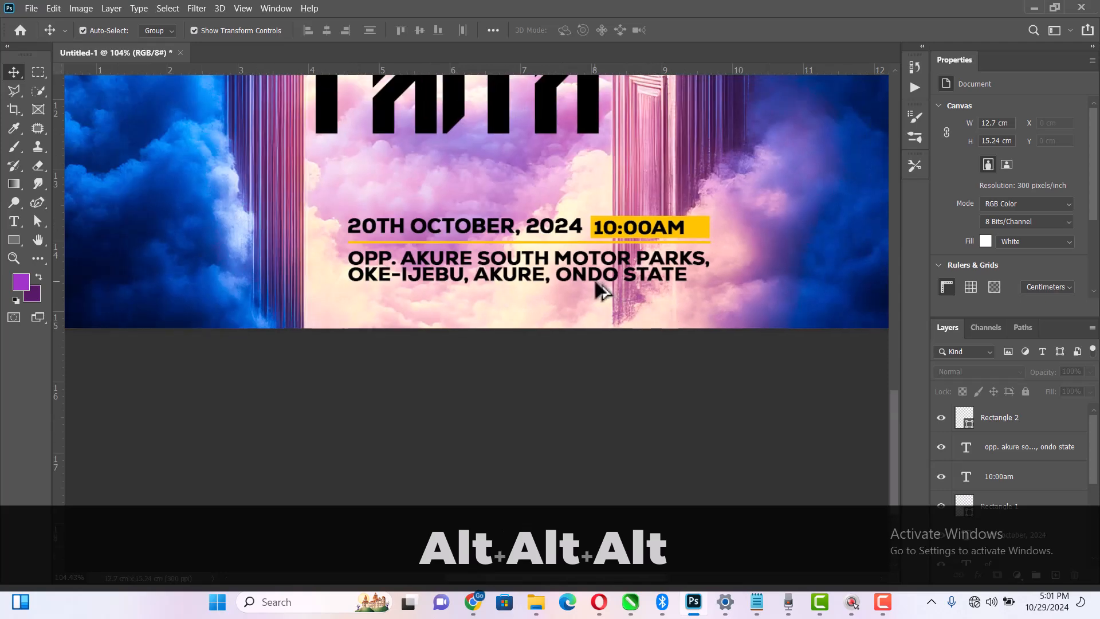
pyautogui.hotkey('alt', 'Tab')
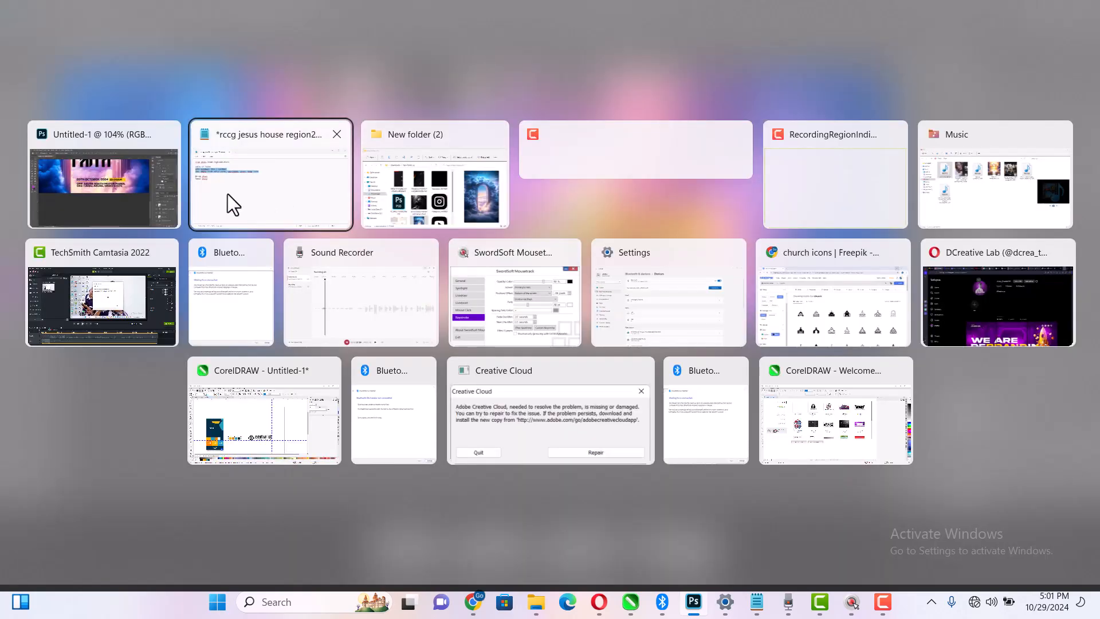
pyautogui.click(82, 173)
pyautogui.hotkey('alt', 'Tab')
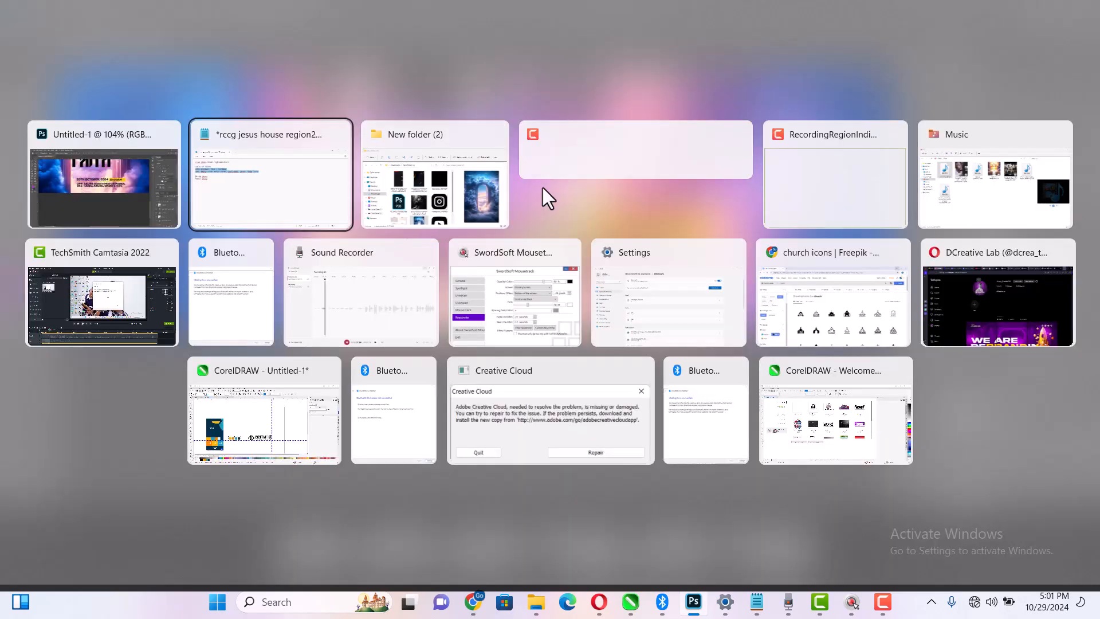
pyautogui.click(453, 181)
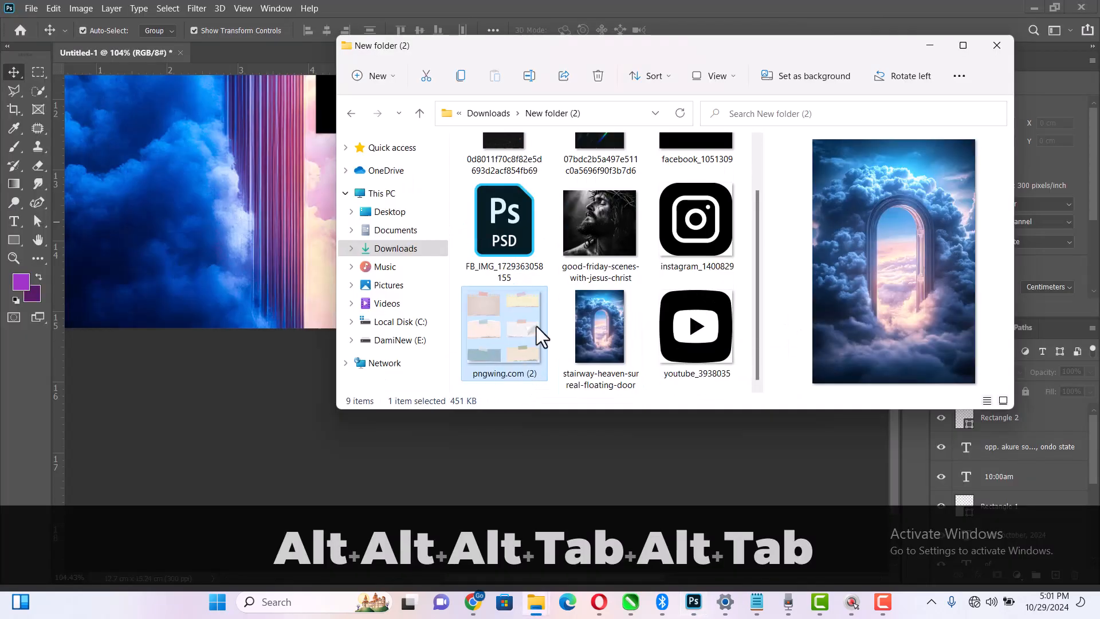
pyautogui.click(214, 142)
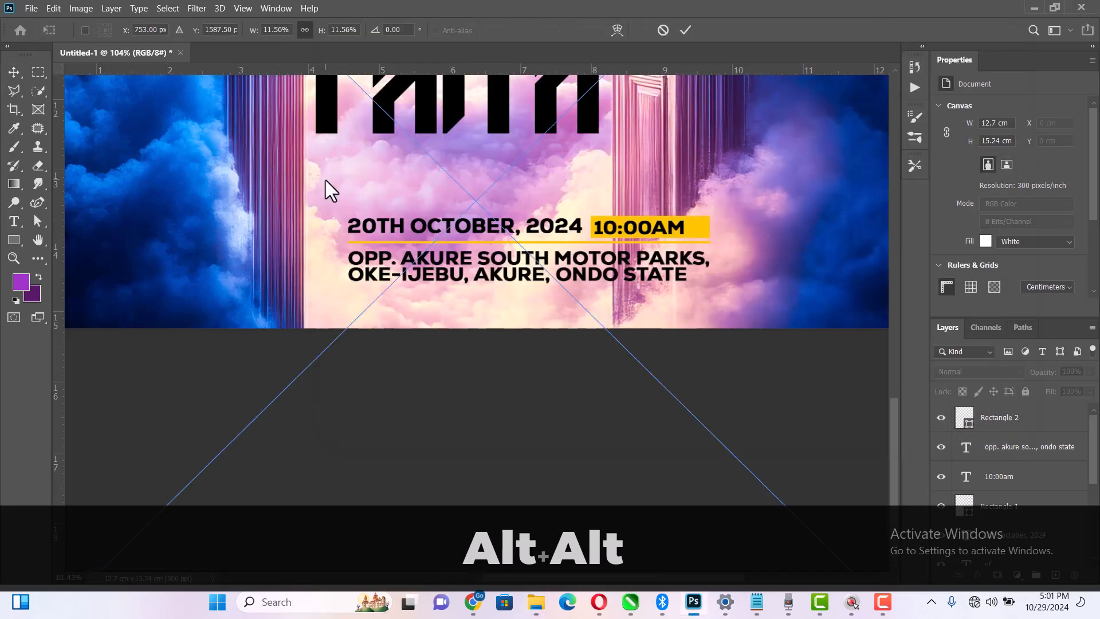
# - Move the placed paper image straight up so all of it lies over the flyer, and commit the placement
pyautogui.scroll(-6, 327, 182)
pyautogui.moveTo(484, 394); pyautogui.dragTo(487, 321)
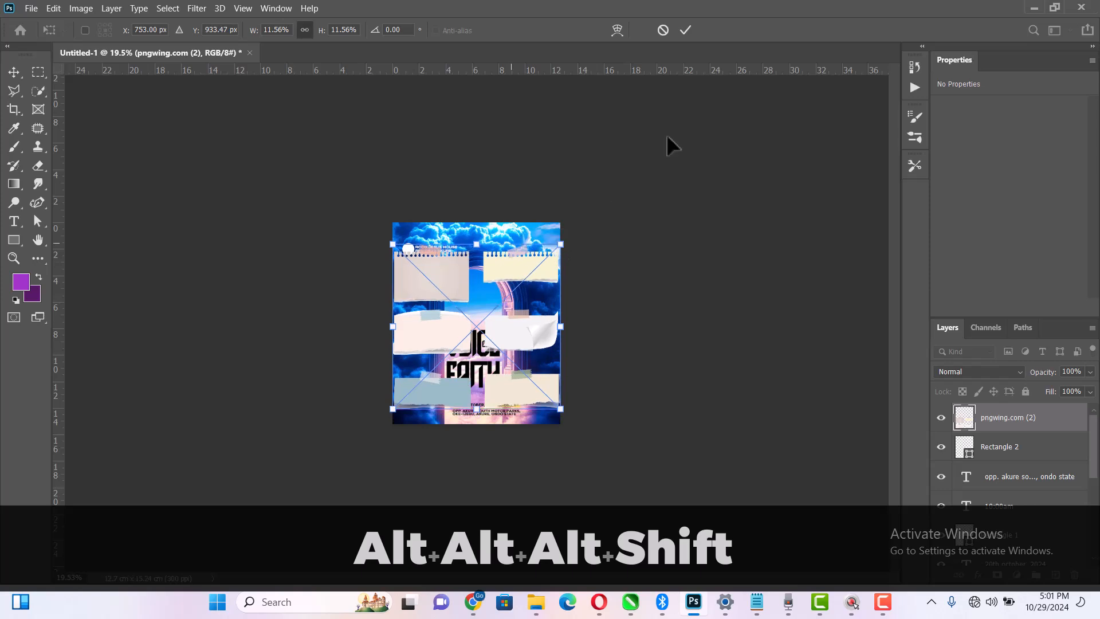
pyautogui.click(685, 29)
pyautogui.scroll(3, 510, 410)
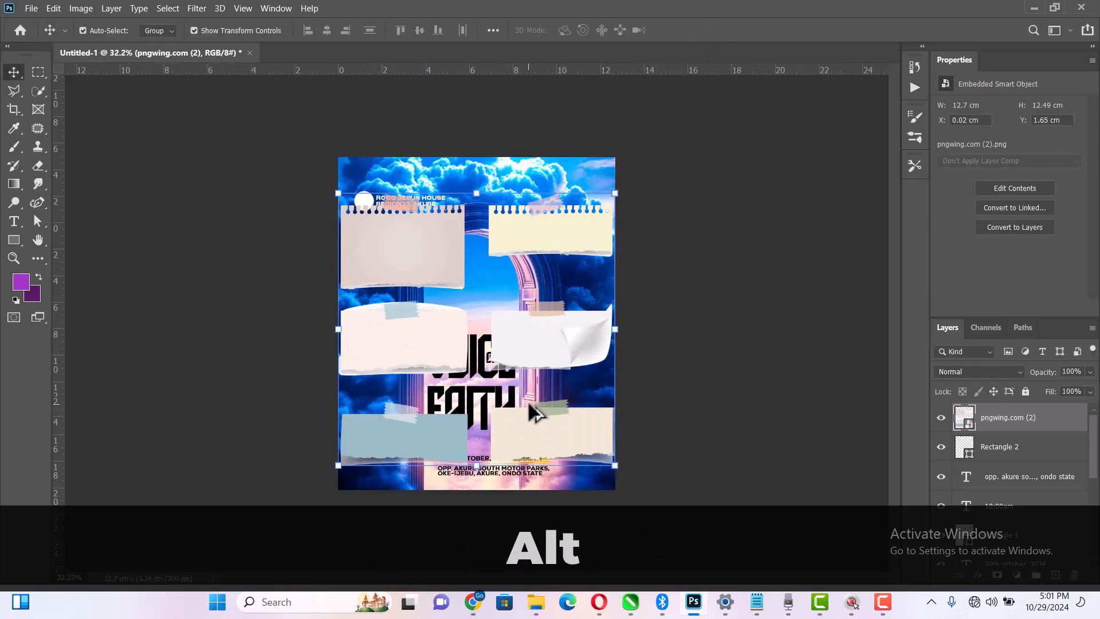
pyautogui.scroll(1, 527, 400)
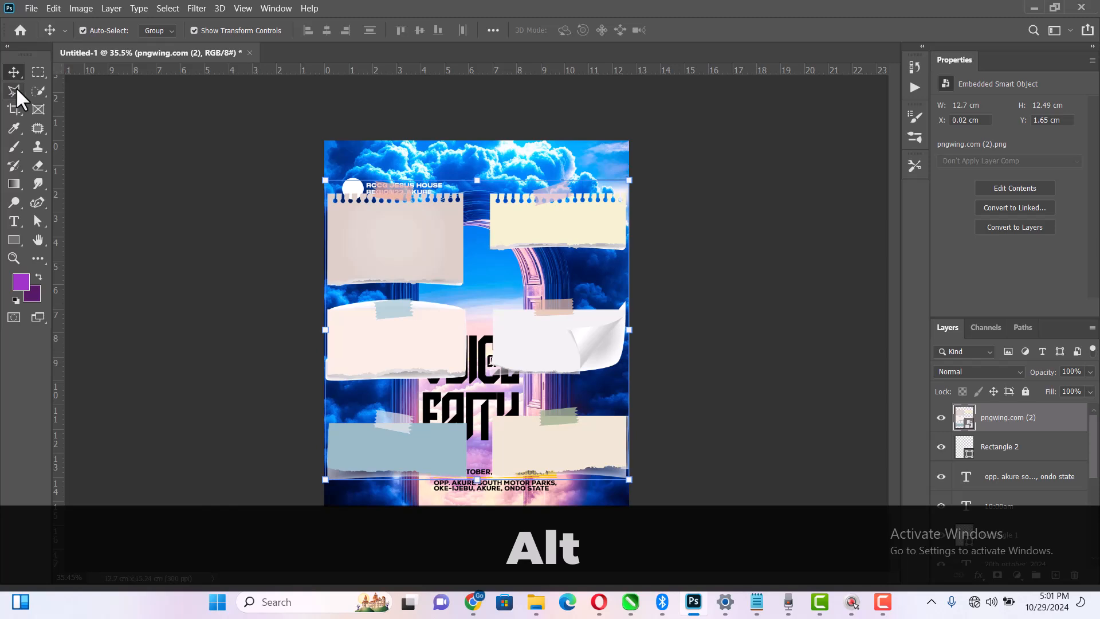
# - Lasso the cream paper with green tape at the artwork's lower right, copy it to a new layer, and delete the pngwing.com (2) layer
pyautogui.moveTo(16, 87); pyautogui.dragTo(102, 95)
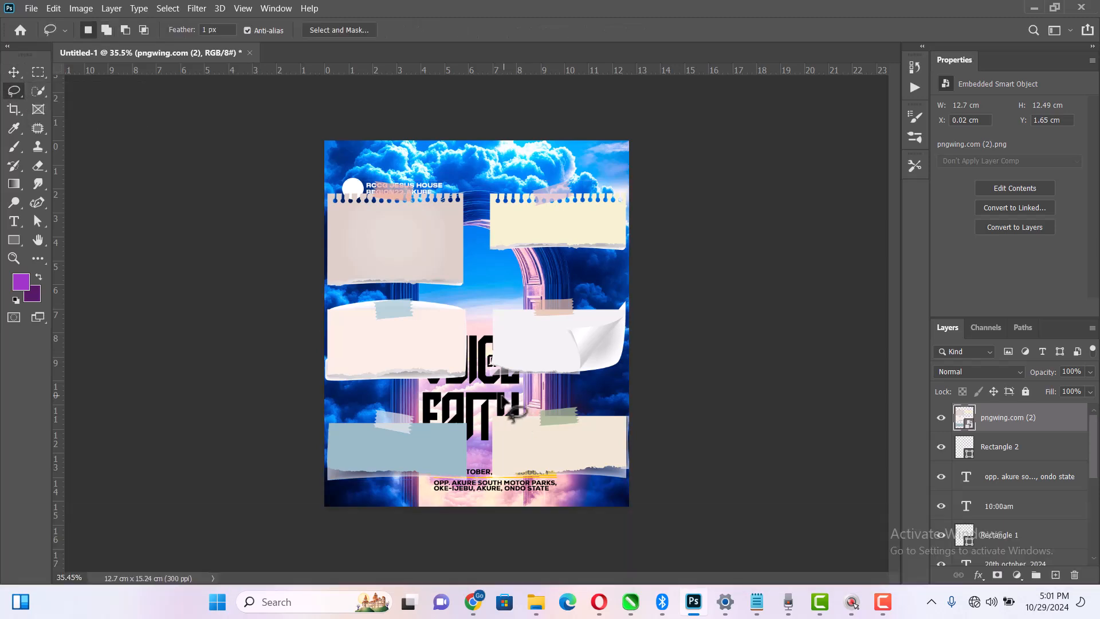
pyautogui.moveTo(499, 399)
pyautogui.mouseDown()
pyautogui.moveTo(658, 399)
pyautogui.moveTo(666, 472)
pyautogui.moveTo(628, 511)
pyautogui.moveTo(582, 517)
pyautogui.moveTo(502, 501)
pyautogui.moveTo(481, 466)
pyautogui.moveTo(484, 428)
pyautogui.moveTo(536, 408)
pyautogui.mouseUp()
pyautogui.press('ctrl')
pyautogui.press('ctrl')
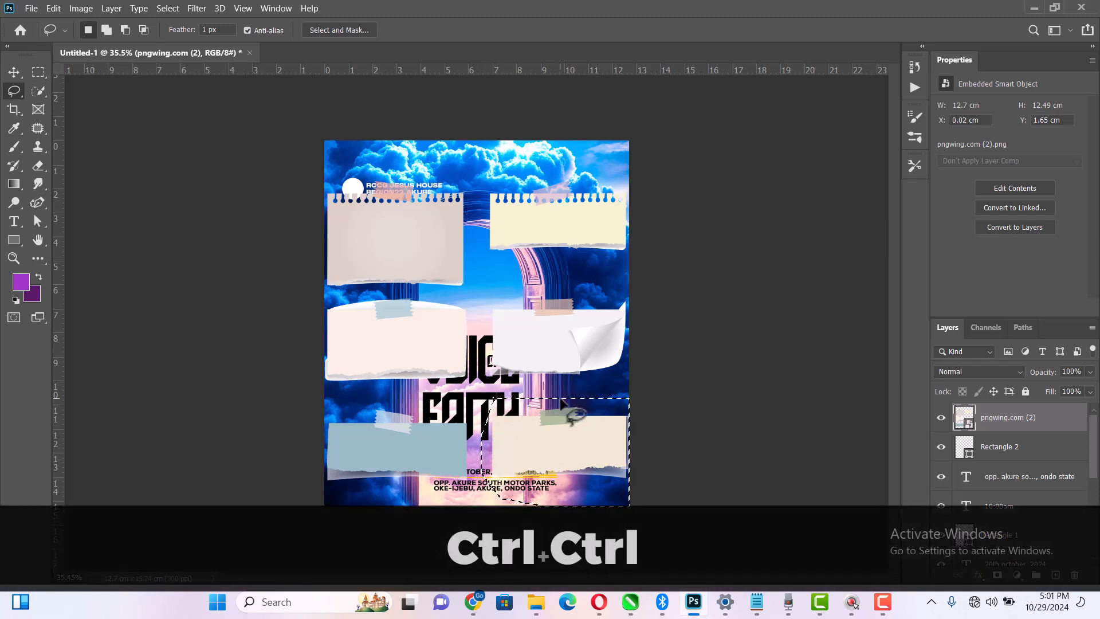
pyautogui.hotkey('ctrl', 'j')
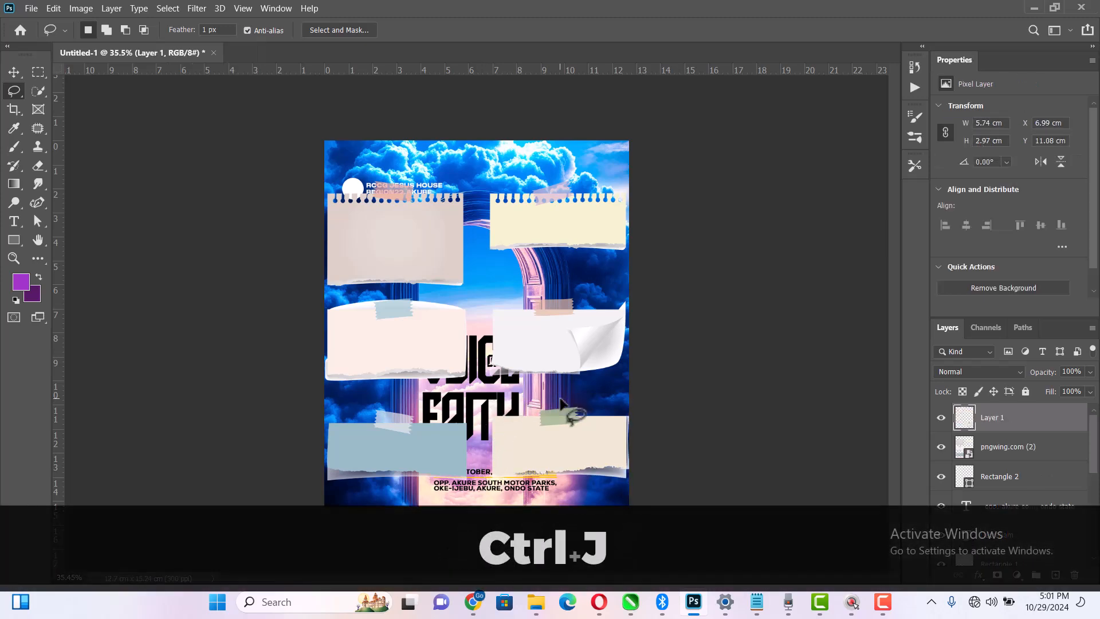
pyautogui.click(997, 458)
pyautogui.press('Delete')
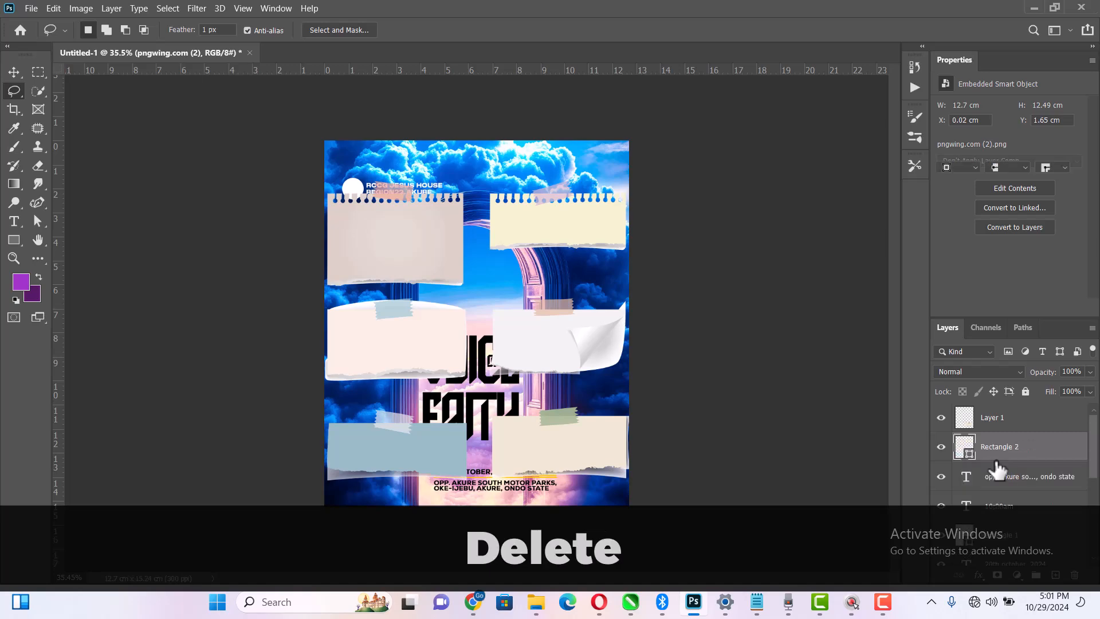
# - Move the cut-out paper over the date and address block and place its layer directly below the 20th october, 2024 text layer
pyautogui.scroll(5, 577, 461)
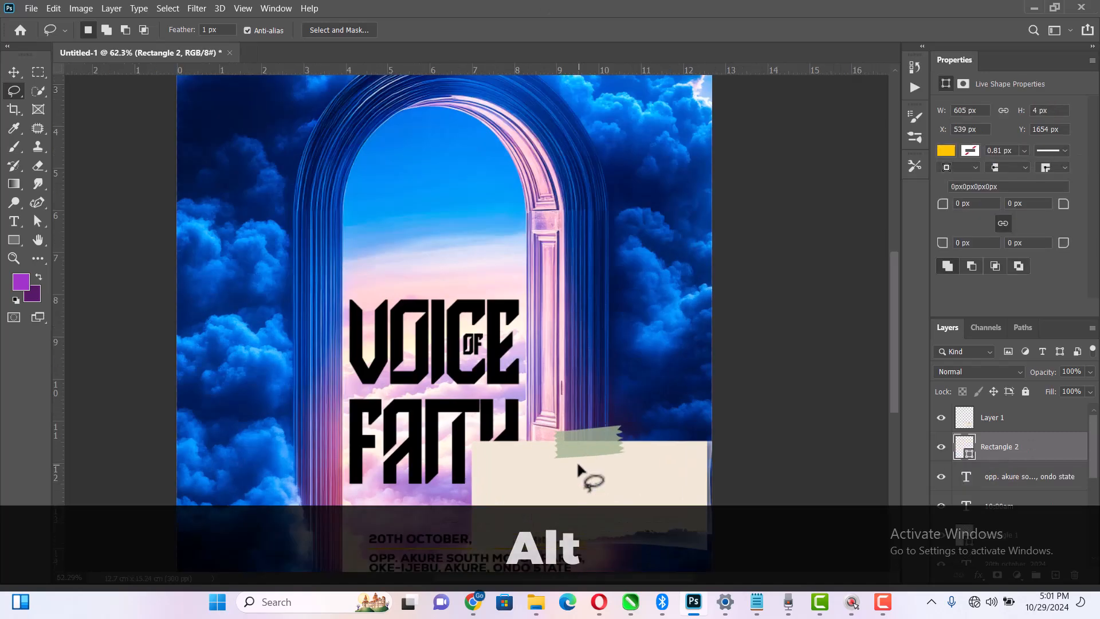
pyautogui.moveTo(900, 295); pyautogui.dragTo(895, 351)
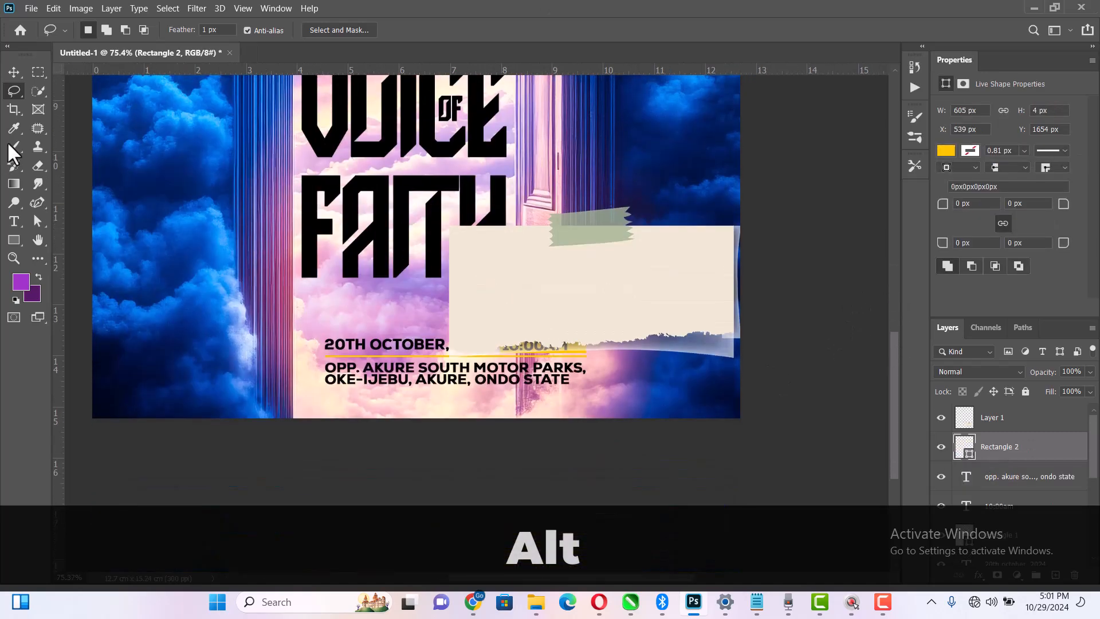
pyautogui.click(13, 73)
pyautogui.moveTo(628, 304); pyautogui.dragTo(482, 382)
pyautogui.moveTo(1032, 428); pyautogui.dragTo(1032, 573)
pyautogui.moveTo(1036, 509); pyautogui.dragTo(1058, 481)
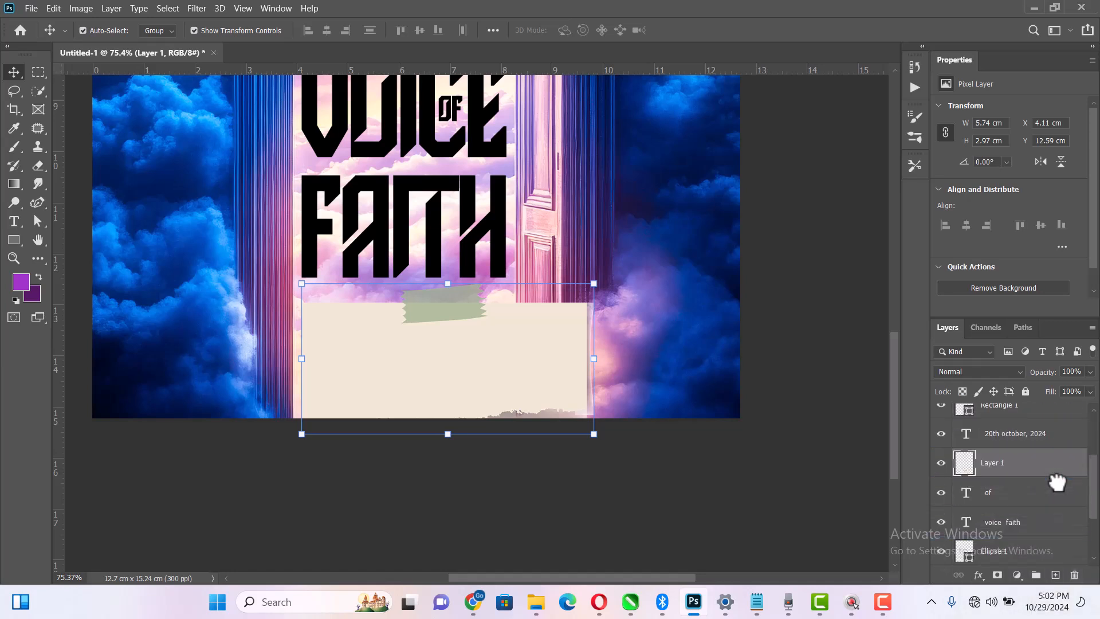
# - Squash the paper to about 61.25% height, position it behind the date and address text, and commit the transformation
pyautogui.click(444, 284)
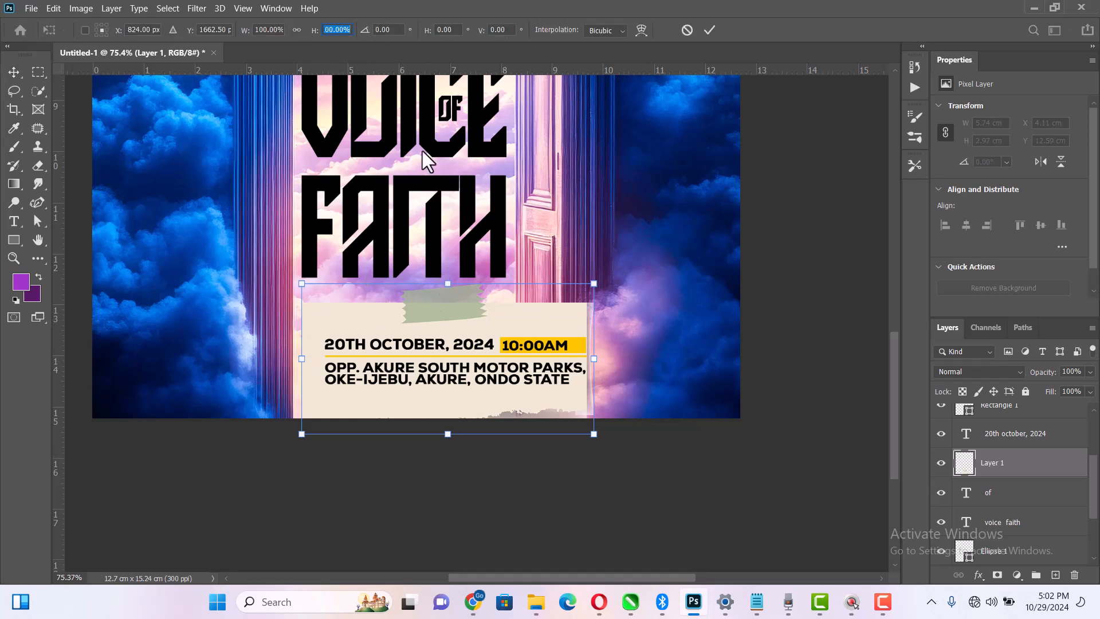
pyautogui.moveTo(448, 440); pyautogui.dragTo(449, 397)
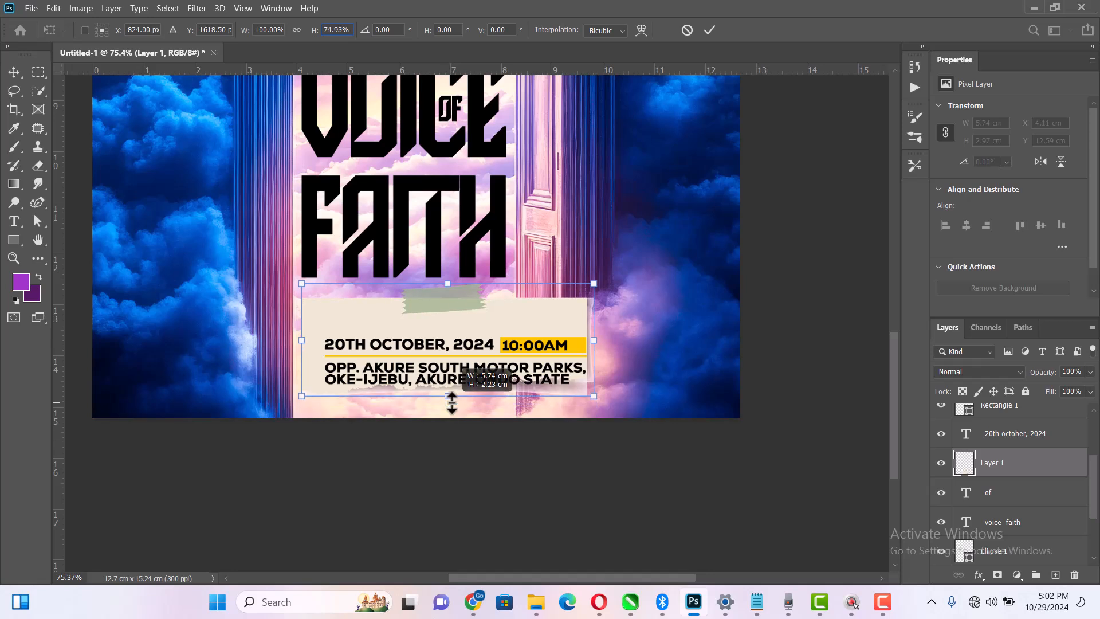
pyautogui.moveTo(450, 283); pyautogui.dragTo(486, 342)
pyautogui.scroll(5, 511, 357)
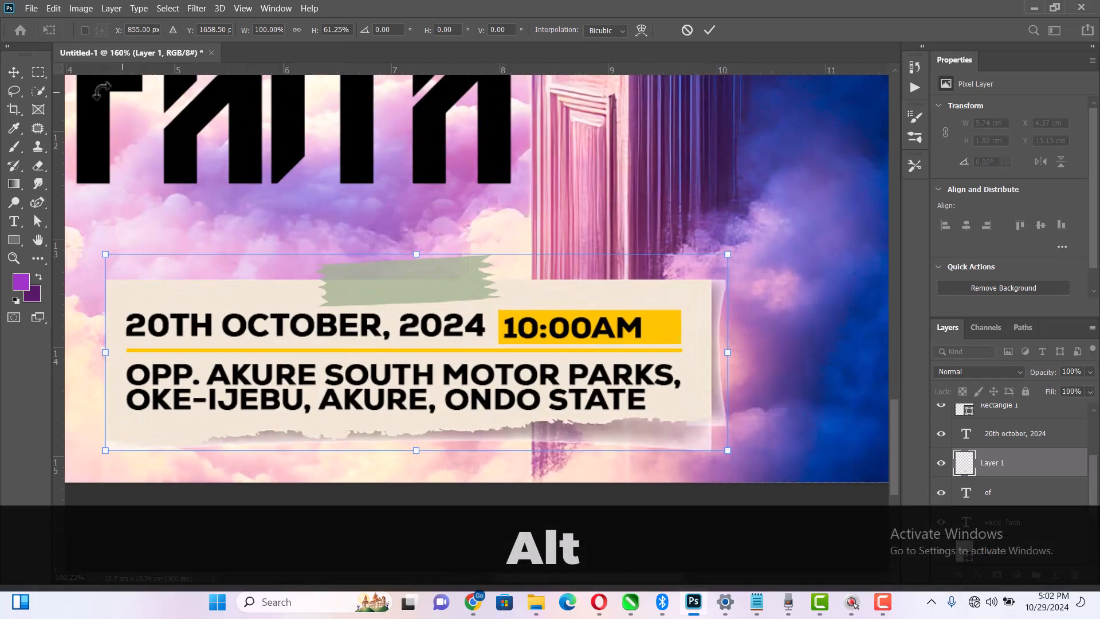
pyautogui.click(14, 72)
# - Group the layers from the paper up to Rectangle 2 and name the group "Date"
pyautogui.scroll(-3, 630, 185)
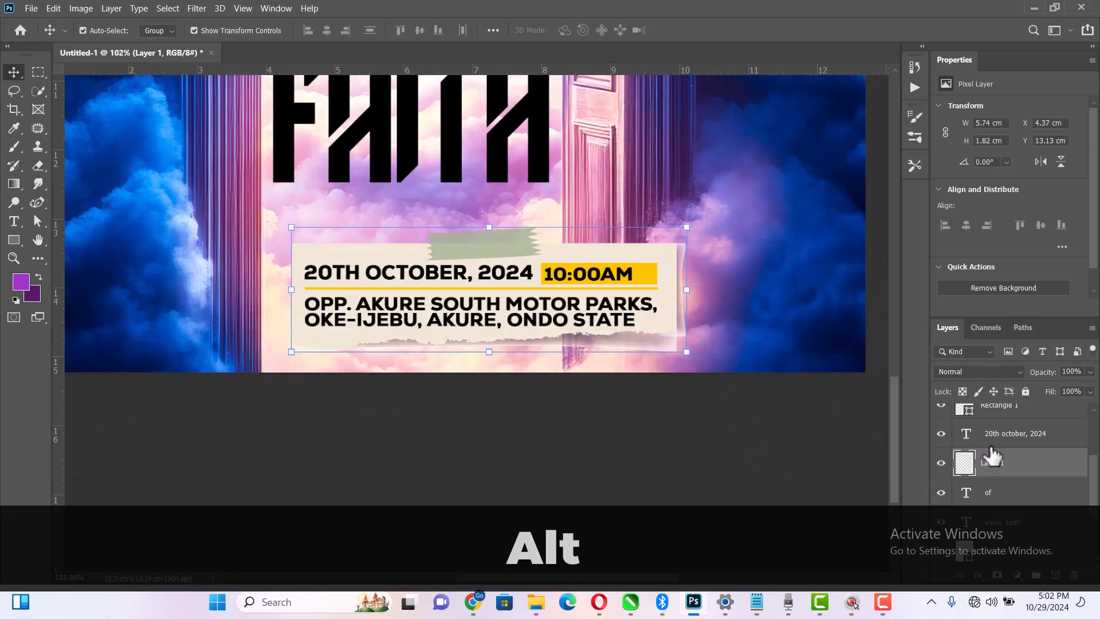
pyautogui.scroll(2, 991, 456)
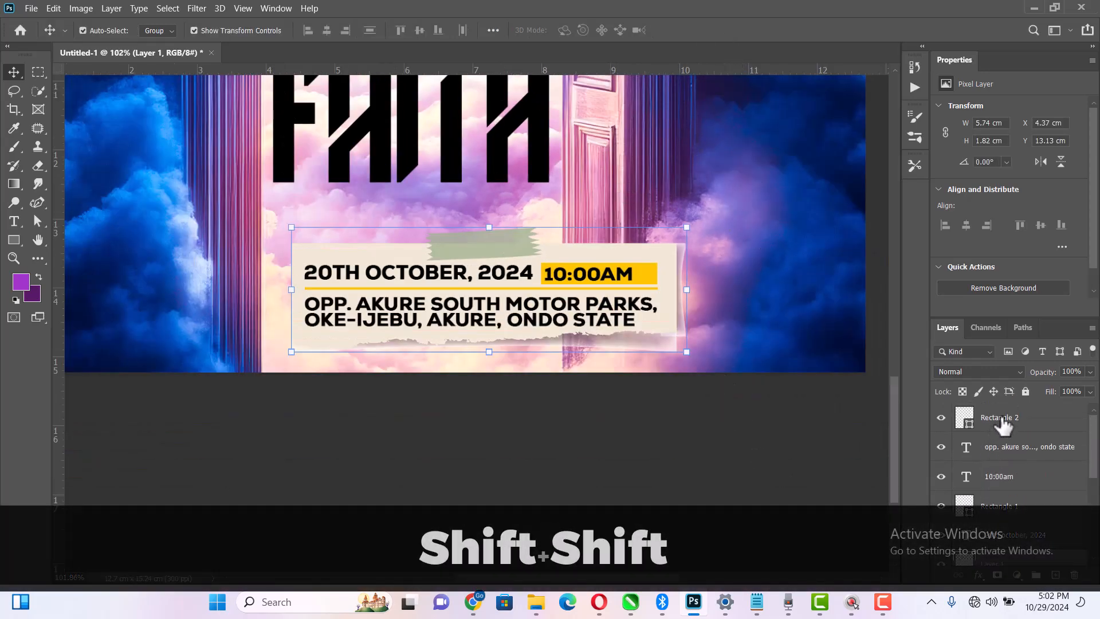
pyautogui.keyDown('shift'); pyautogui.click(1002, 422); pyautogui.keyUp('shift')
pyautogui.hotkey('ctrl', 'g')
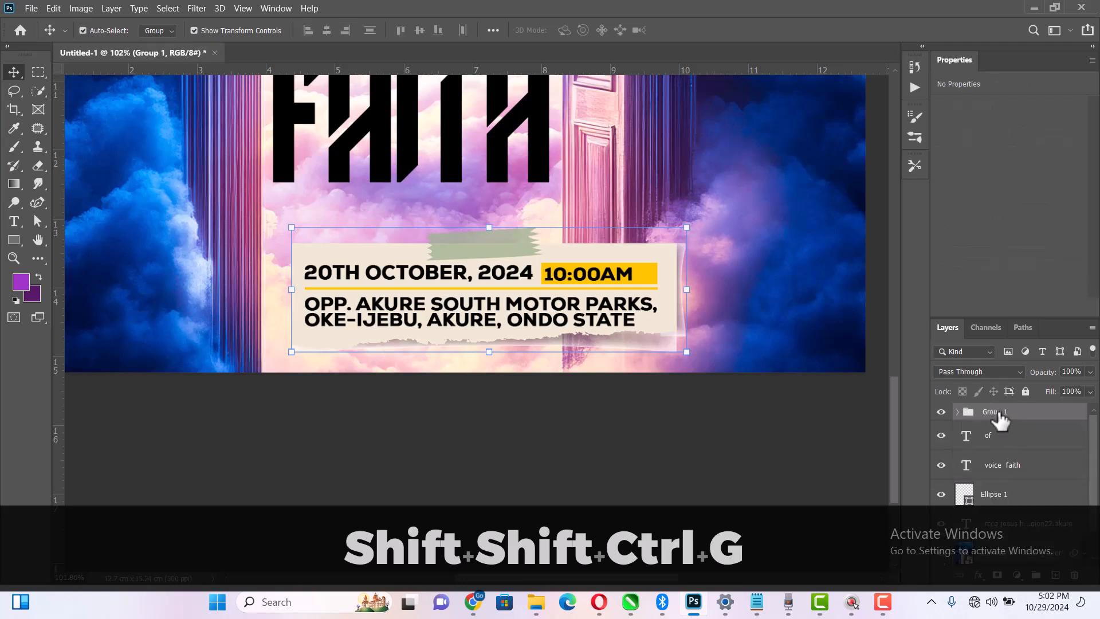
pyautogui.press('shift')
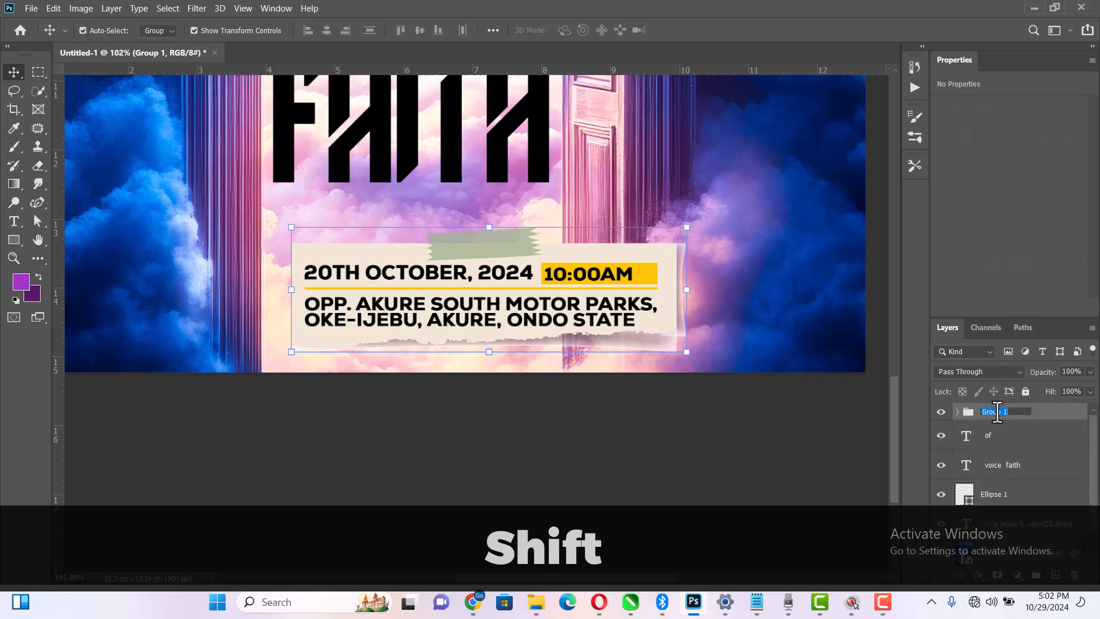
pyautogui.write('Date')
pyautogui.press('Return')
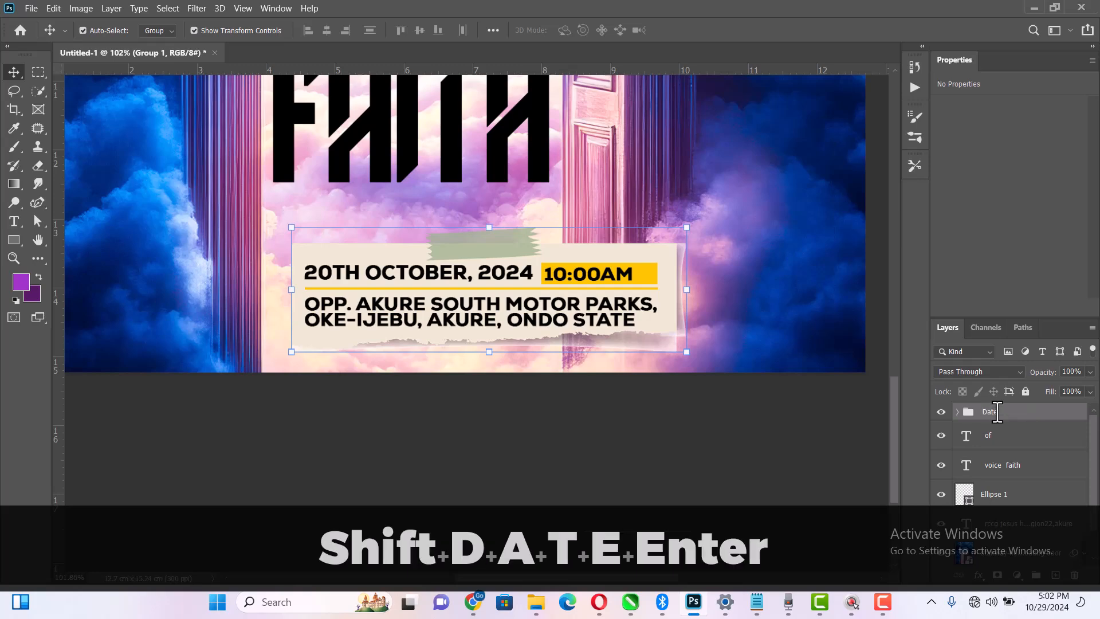
# - Select the Date group together with the Background, centre it horizontally on the flyer, and deselect
pyautogui.scroll(-2, 720, 344)
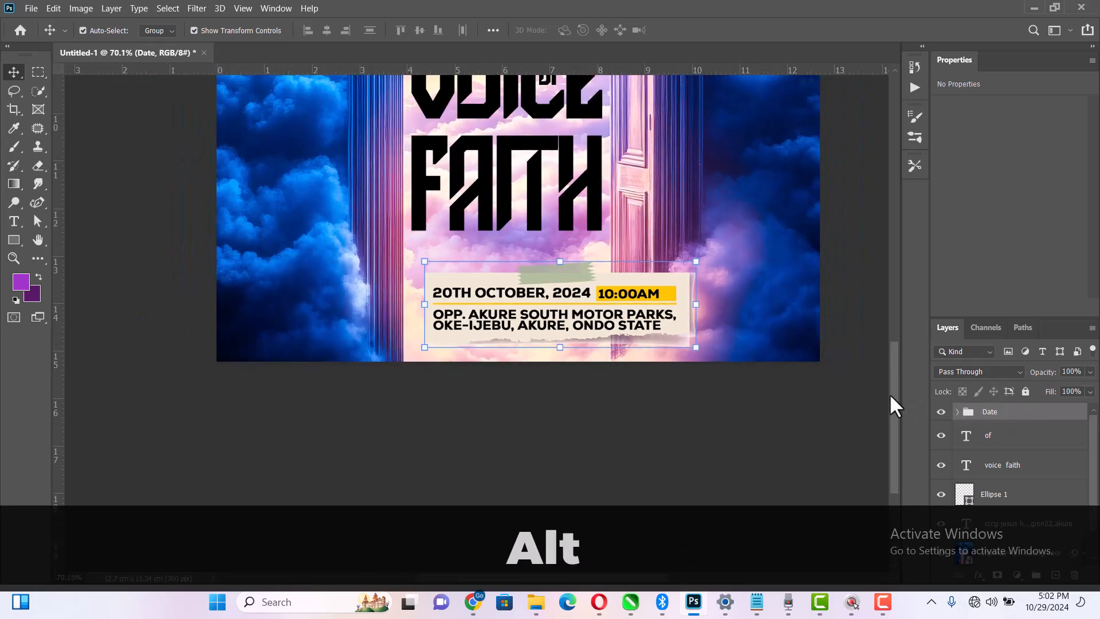
pyautogui.scroll(-2, 670, 412)
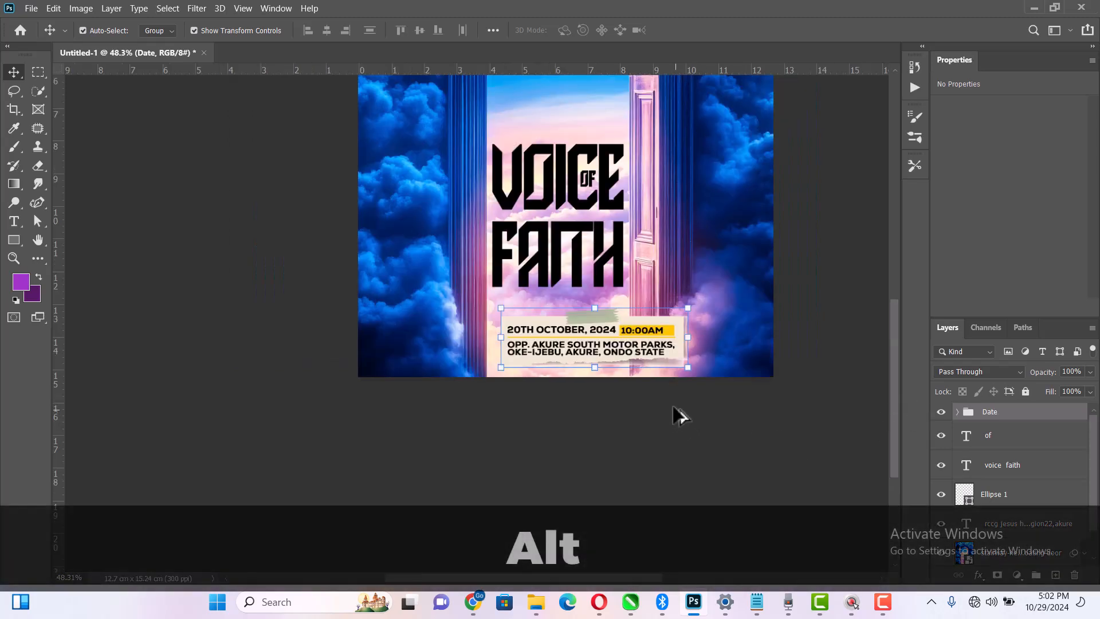
pyautogui.scroll(-1, 1015, 447)
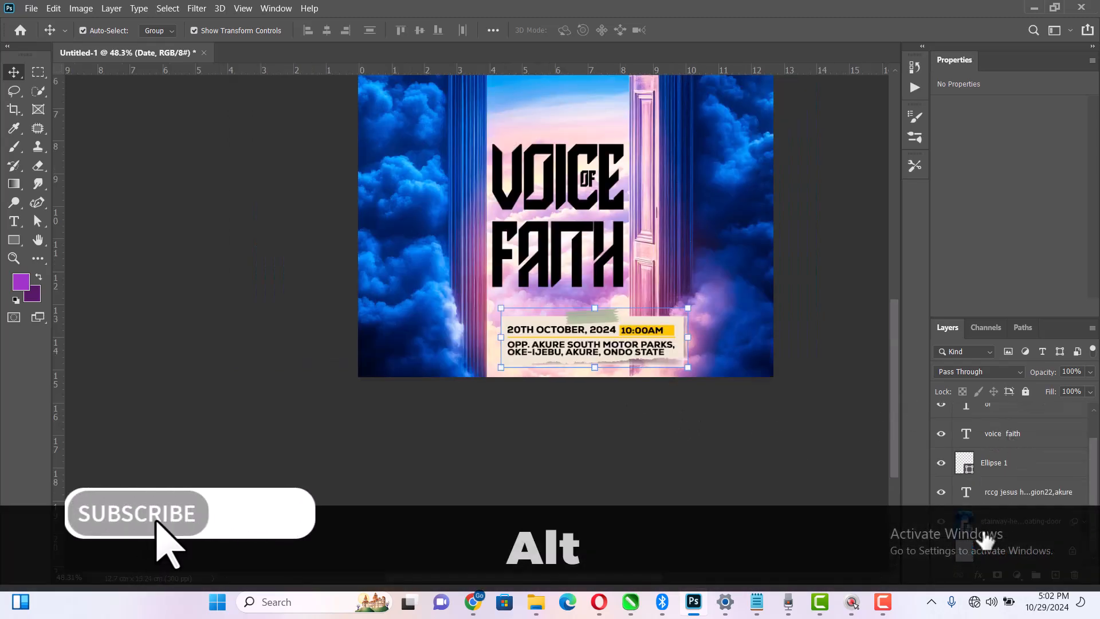
pyautogui.hotkey('ctrl', 'alt', 'a')
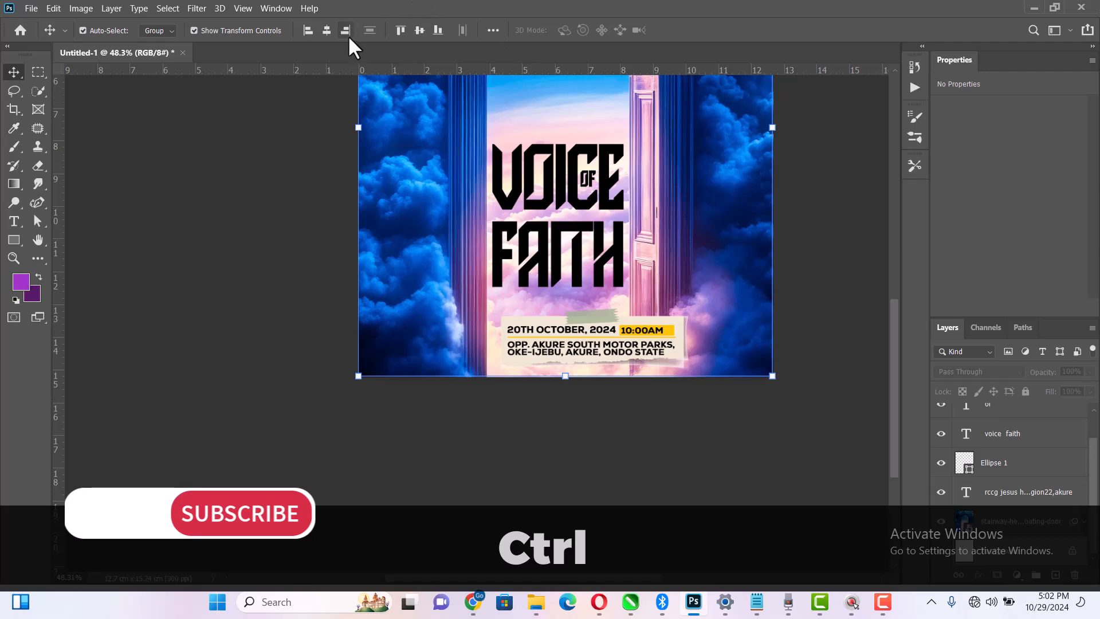
pyautogui.click(327, 30)
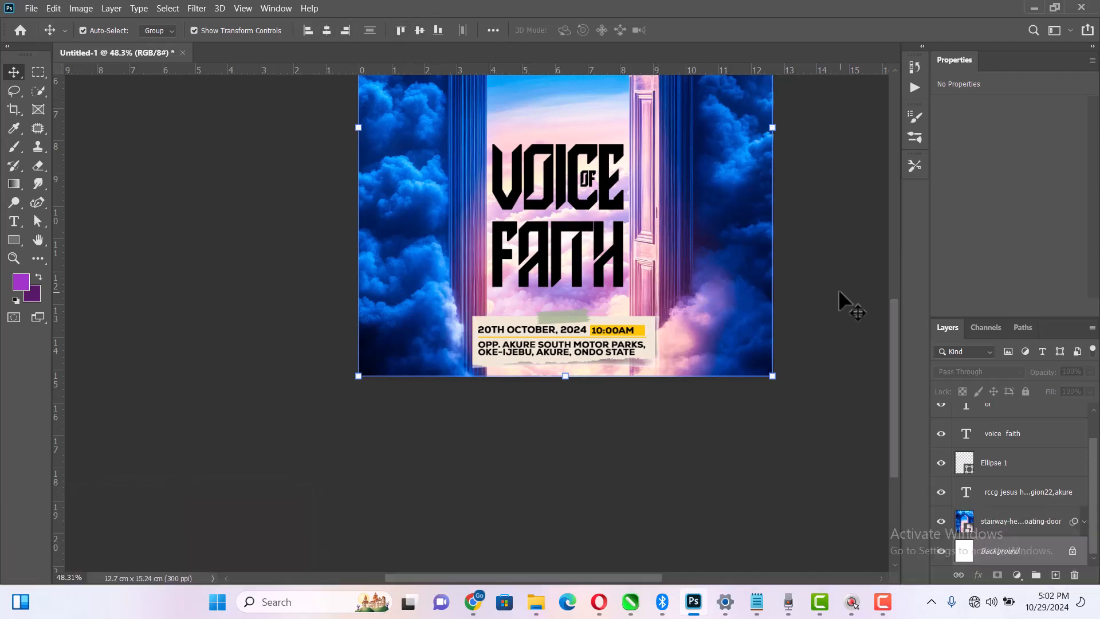
pyautogui.click(606, 400)
# - Scale the Date group down slightly in proportion and commit the transformation
pyautogui.scroll(4, 603, 391)
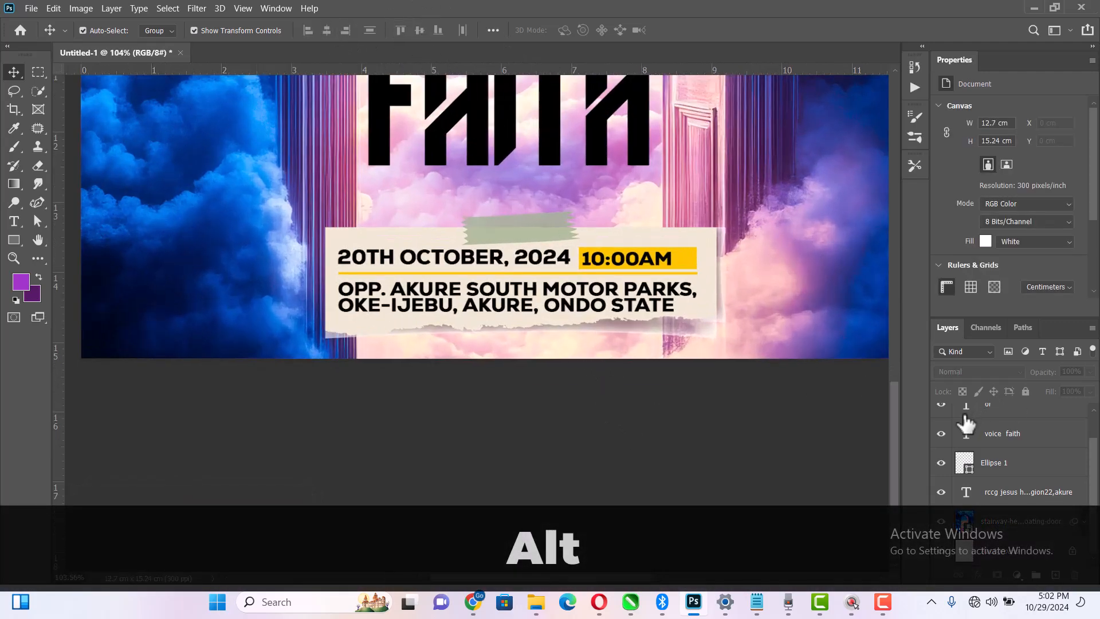
pyautogui.scroll(1, 1010, 454)
pyautogui.click(1008, 414)
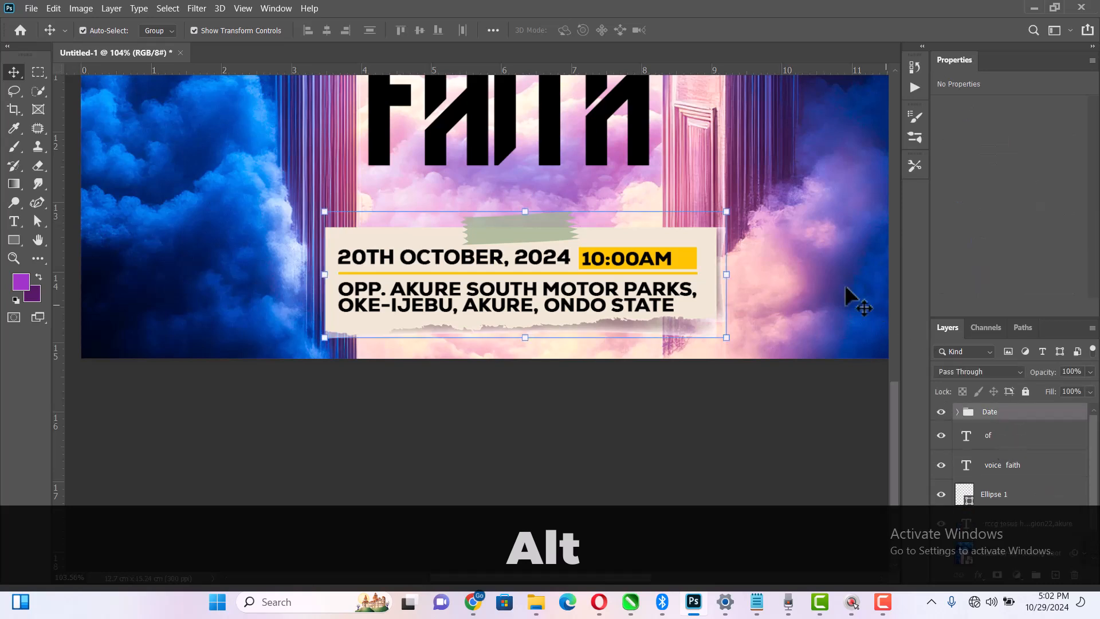
pyautogui.click(728, 275)
pyautogui.moveTo(733, 278); pyautogui.dragTo(689, 278)
pyautogui.hotkey('ctrl', 'alt', 'z')
pyautogui.press('Return')
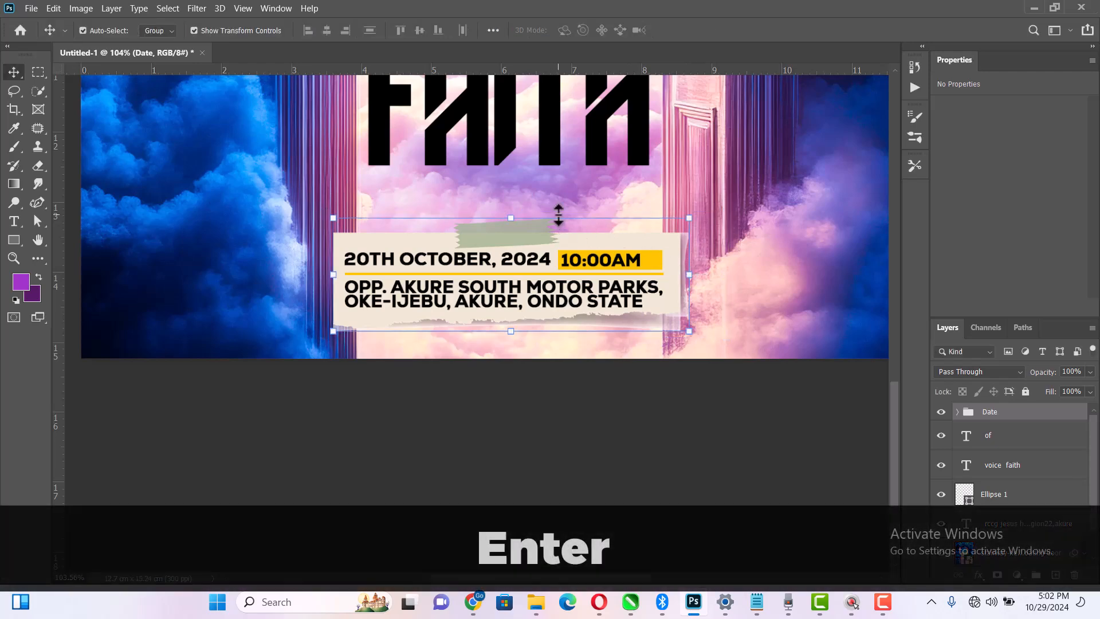
# - Move the Date group straight up a little from the flyer's lower edge and commit the placement
pyautogui.moveTo(556, 270); pyautogui.dragTo(556, 252)
pyautogui.click(709, 30)
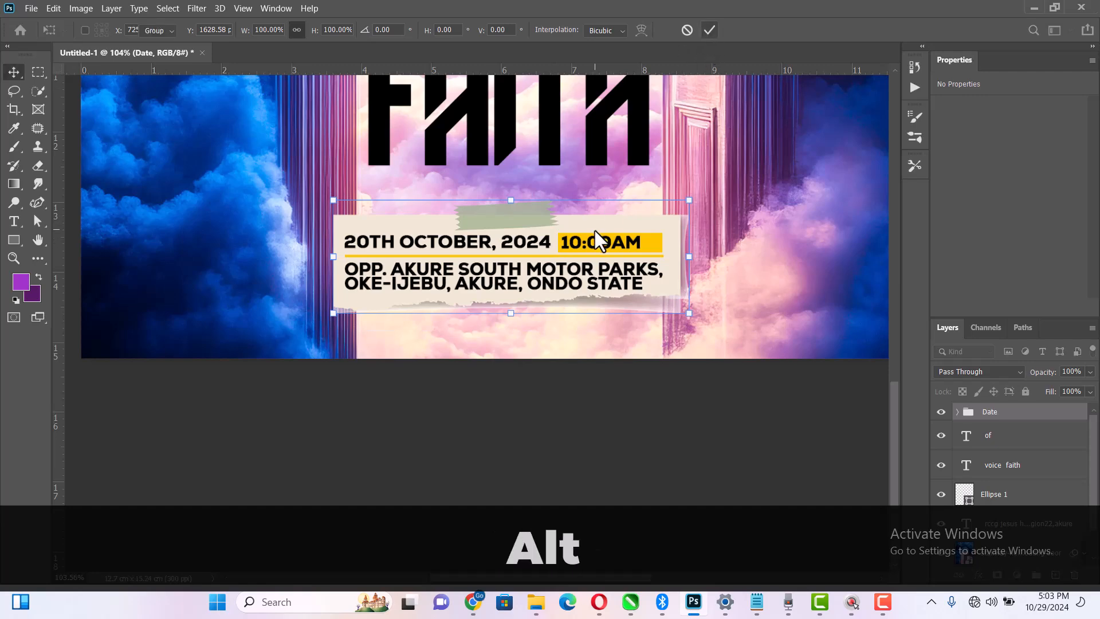
pyautogui.hotkey('alt', 'z')
pyautogui.rightClick(634, 179)
pyautogui.click(656, 182)
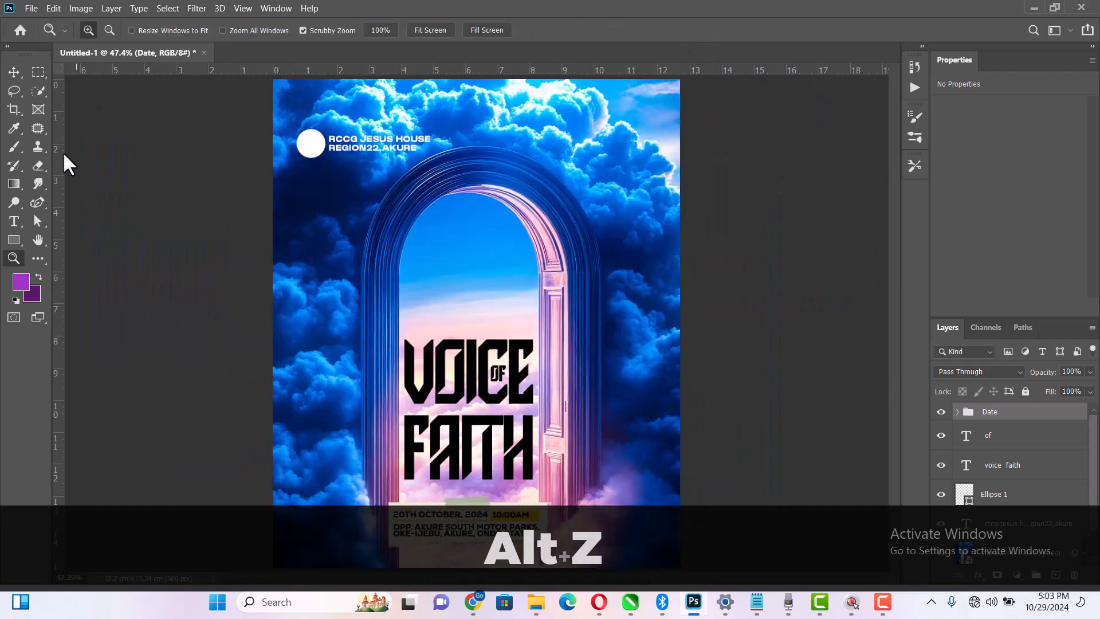
# - Set the VOICE FAITH title's tracking to -25 and shift the word OF slightly right inside the letter C
pyautogui.click(14, 71)
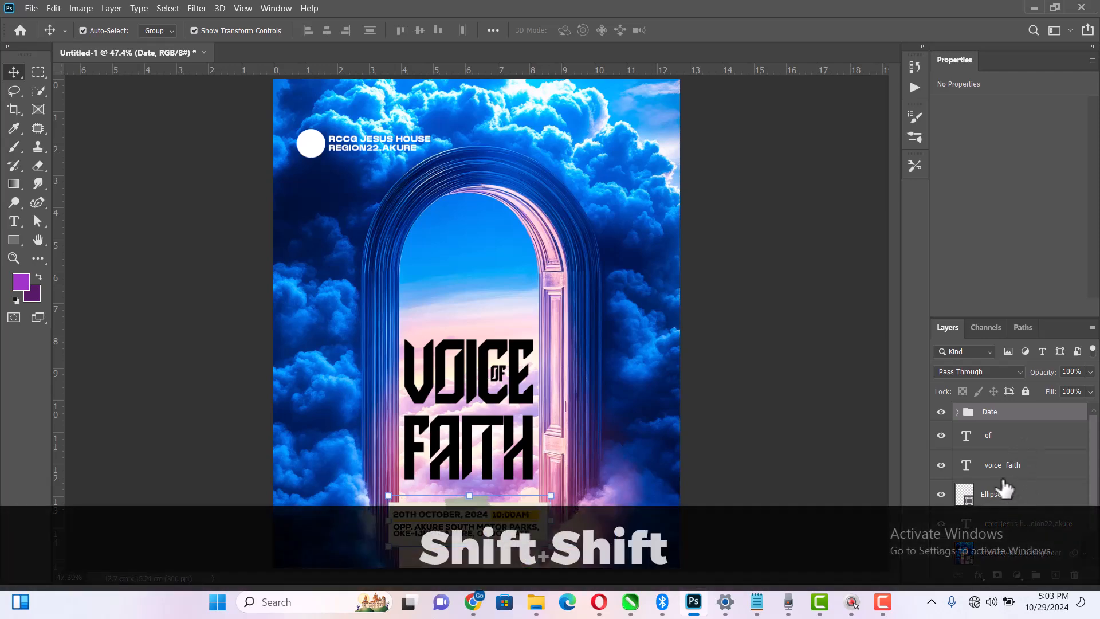
pyautogui.keyDown('shift'); pyautogui.click(1009, 471); pyautogui.keyUp('shift')
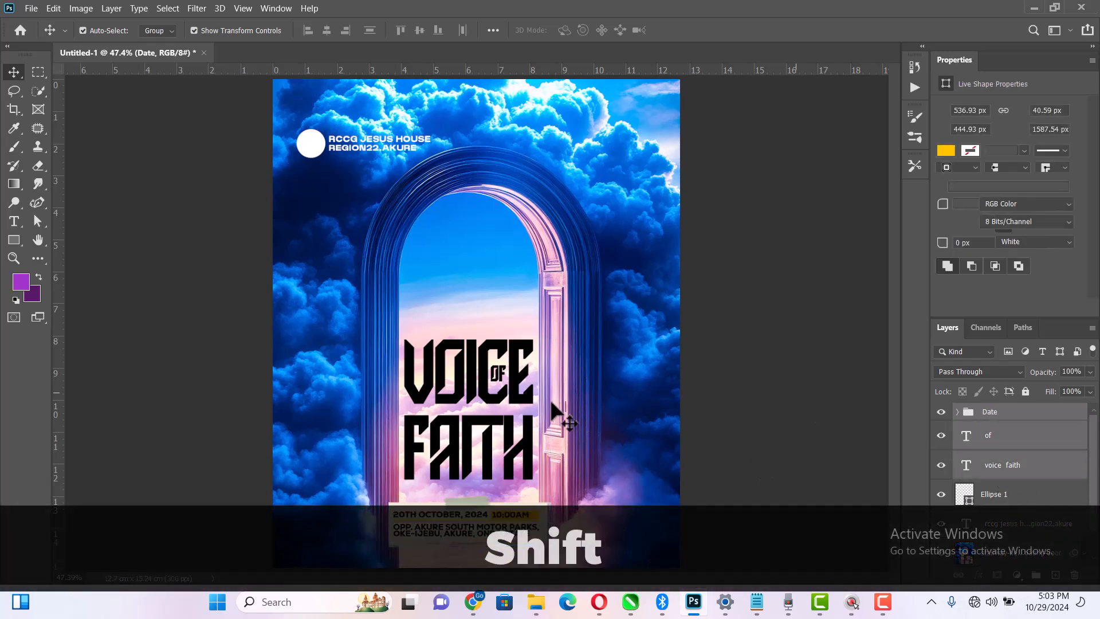
pyautogui.click(519, 407)
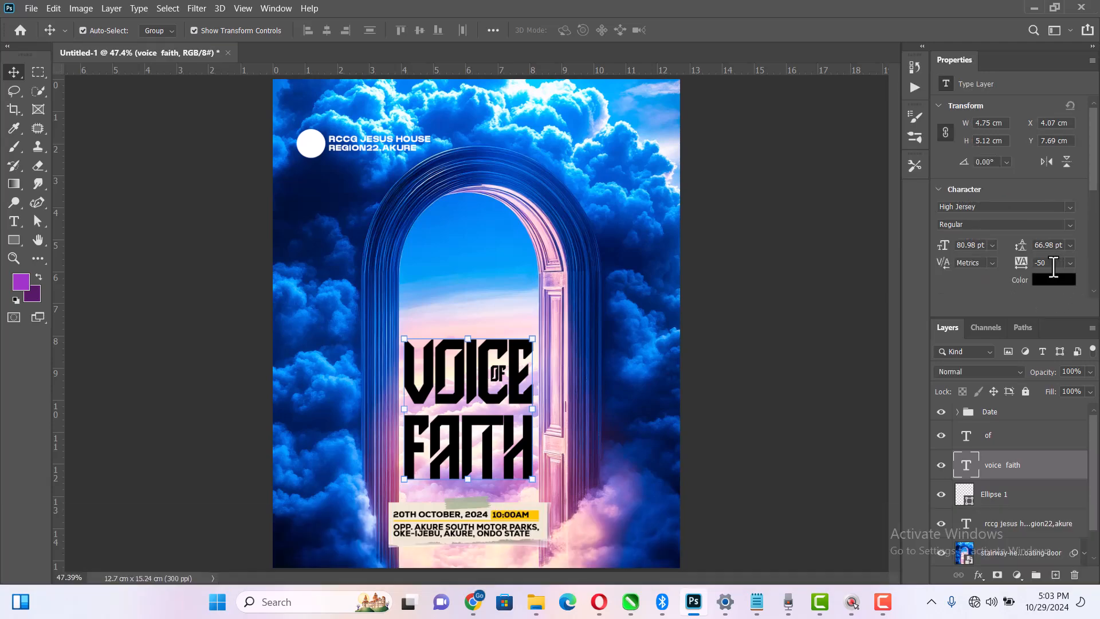
pyautogui.click(1070, 263)
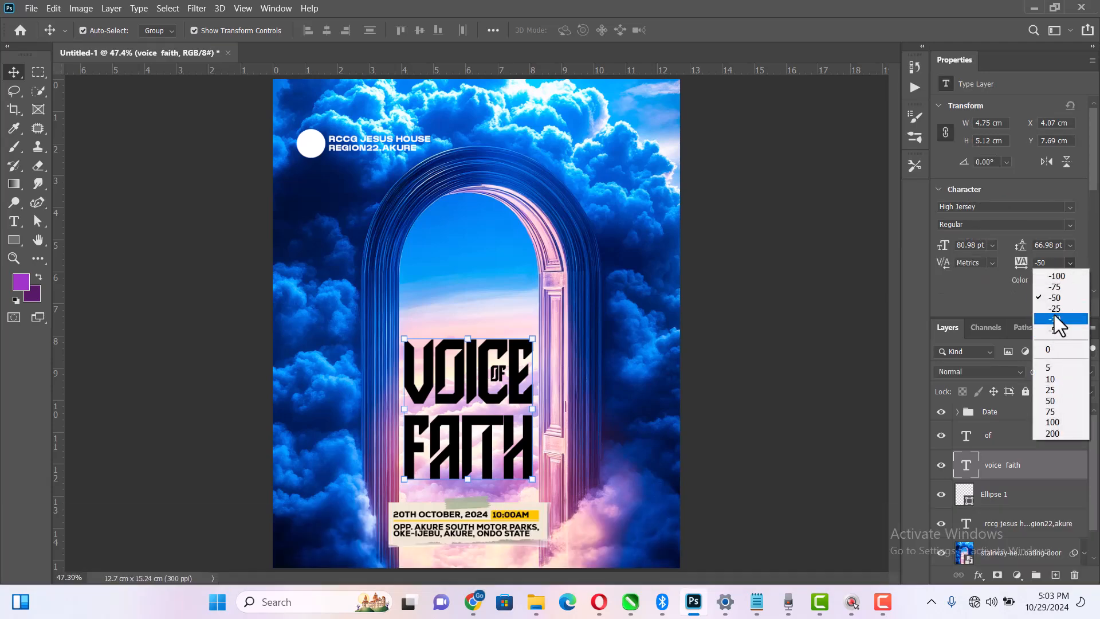
pyautogui.click(1055, 308)
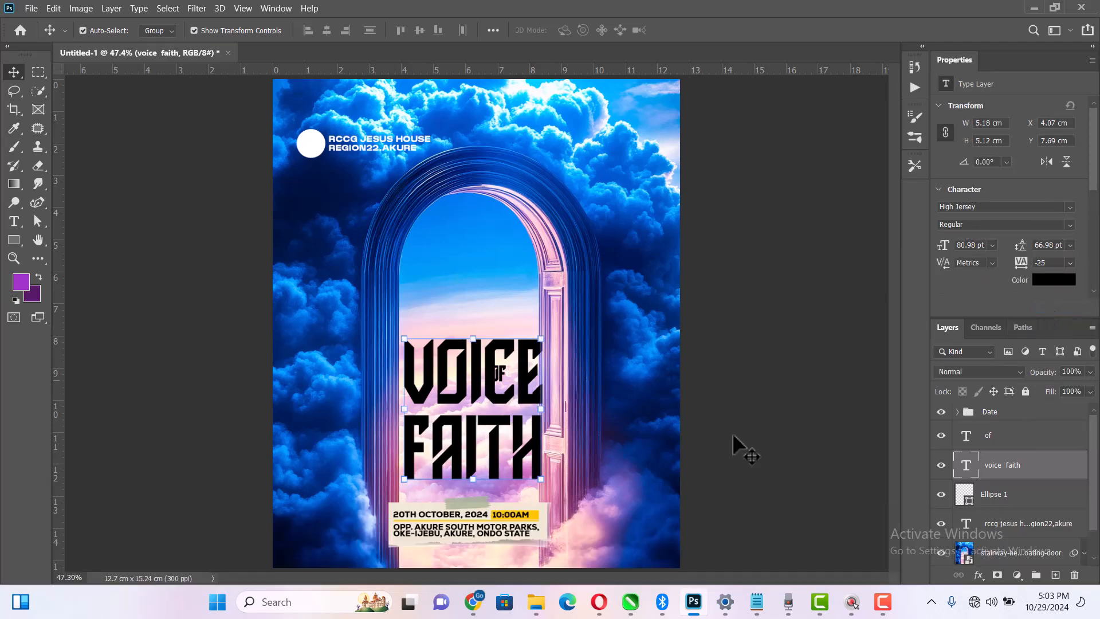
pyautogui.scroll(3, 530, 461)
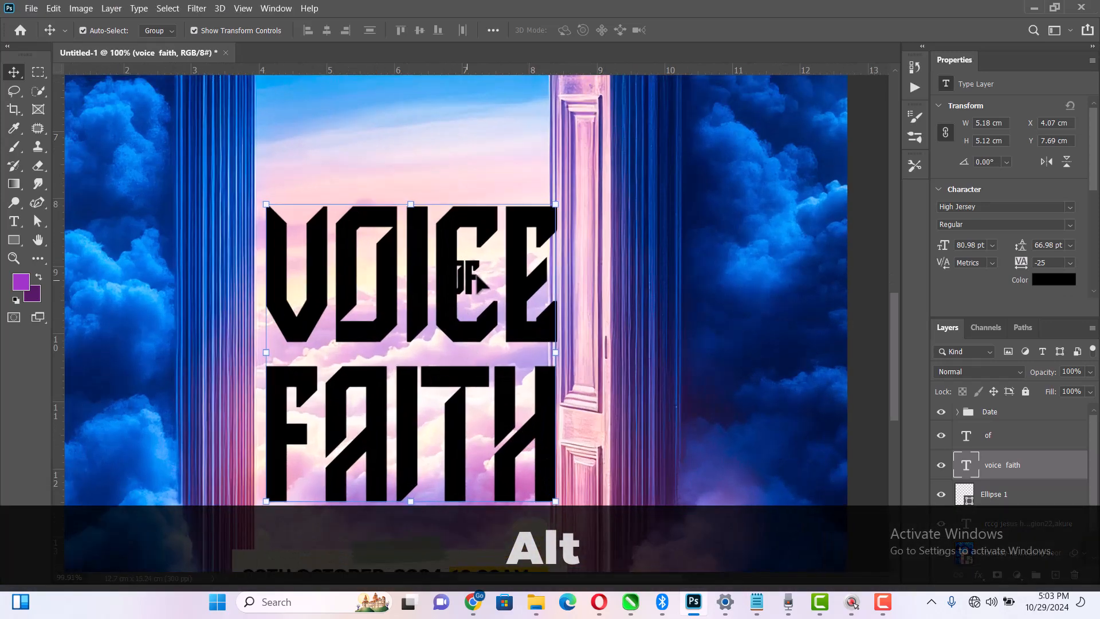
pyautogui.moveTo(476, 280); pyautogui.dragTo(487, 281)
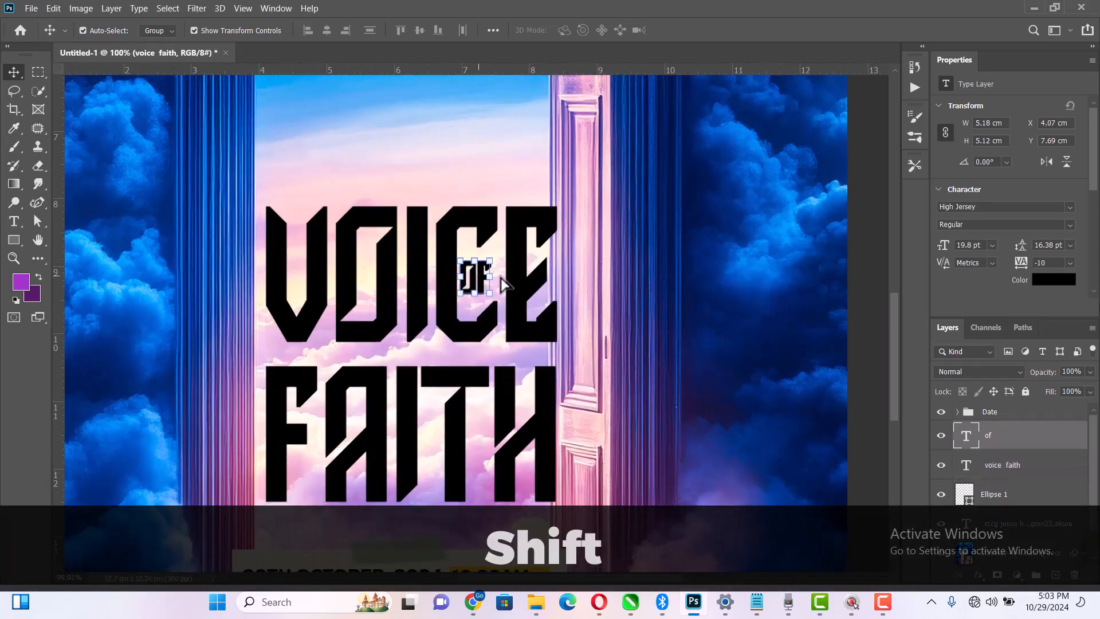
# - Select the OF and VOICE FAITH texts together, scale them to about 94.87%, and commit the transformation
pyautogui.keyDown('shift'); pyautogui.click(536, 295); pyautogui.keyUp('shift')
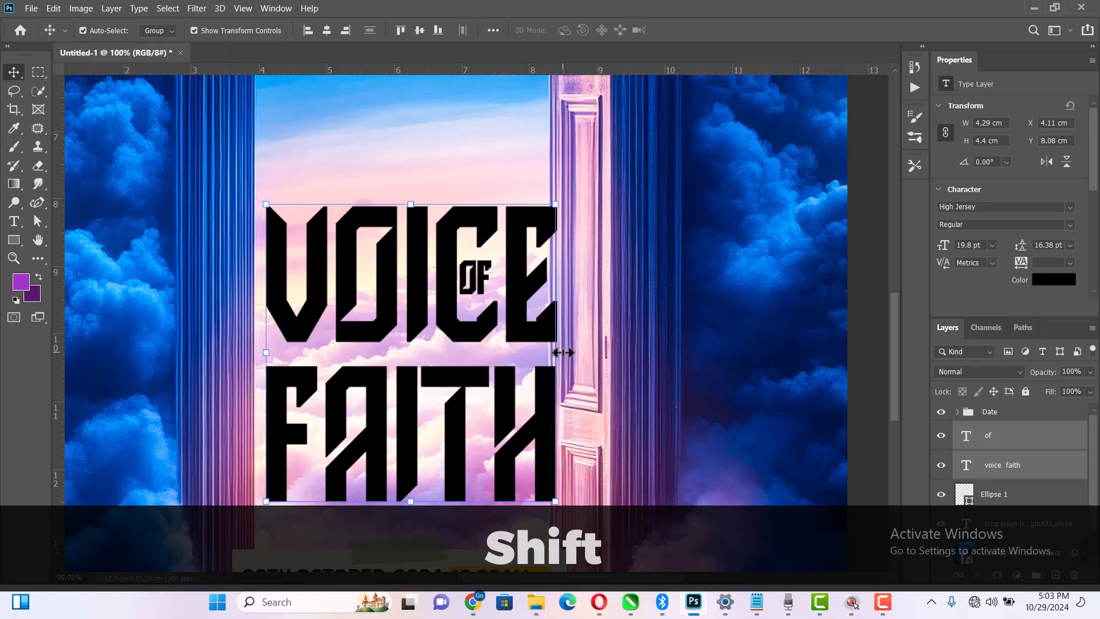
pyautogui.hotkey('ctrl', 't')
pyautogui.moveTo(555, 354); pyautogui.dragTo(545, 339)
pyautogui.click(711, 30)
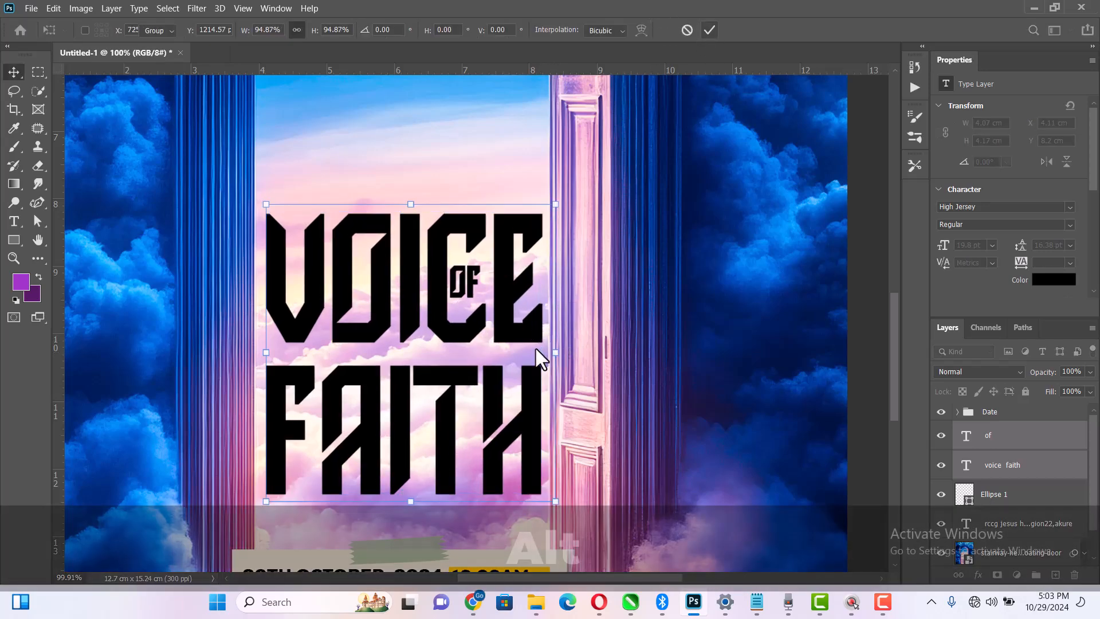
pyautogui.scroll(-3, 539, 350)
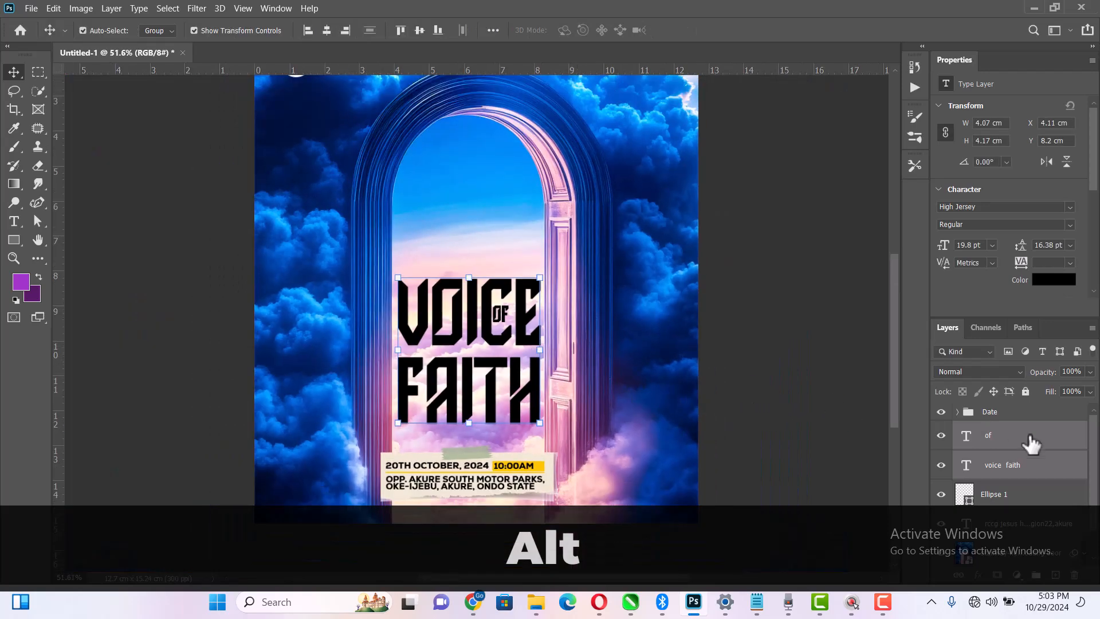
pyautogui.keyDown('ctrl'); pyautogui.click(986, 413); pyautogui.keyUp('ctrl')
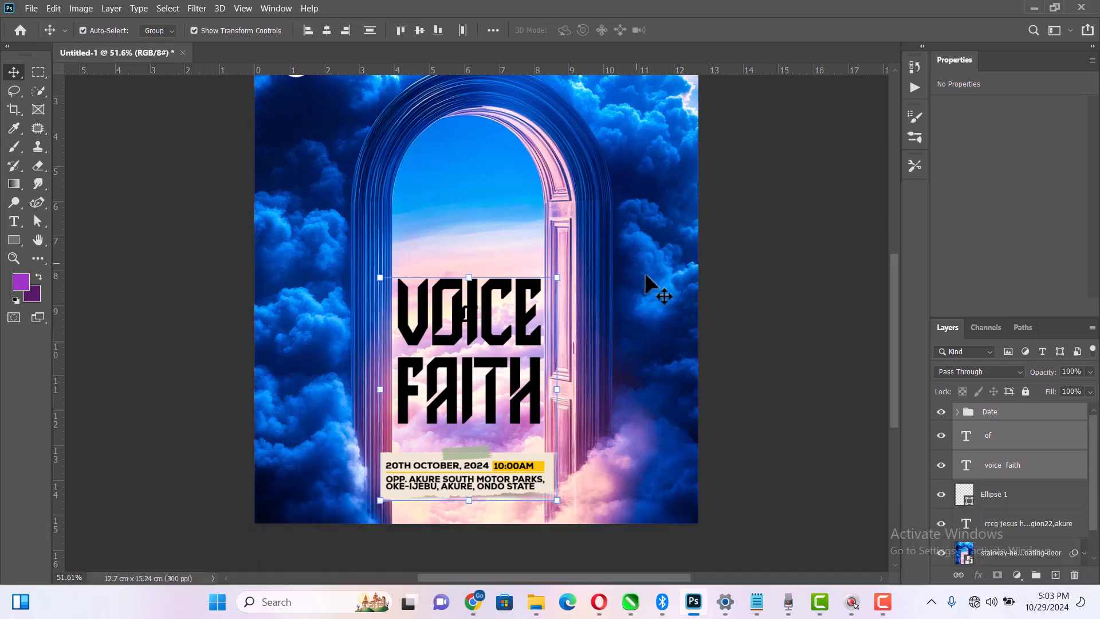
pyautogui.hotkey('ctrl', 'g')
pyautogui.hotkey('ctrl', 'z')
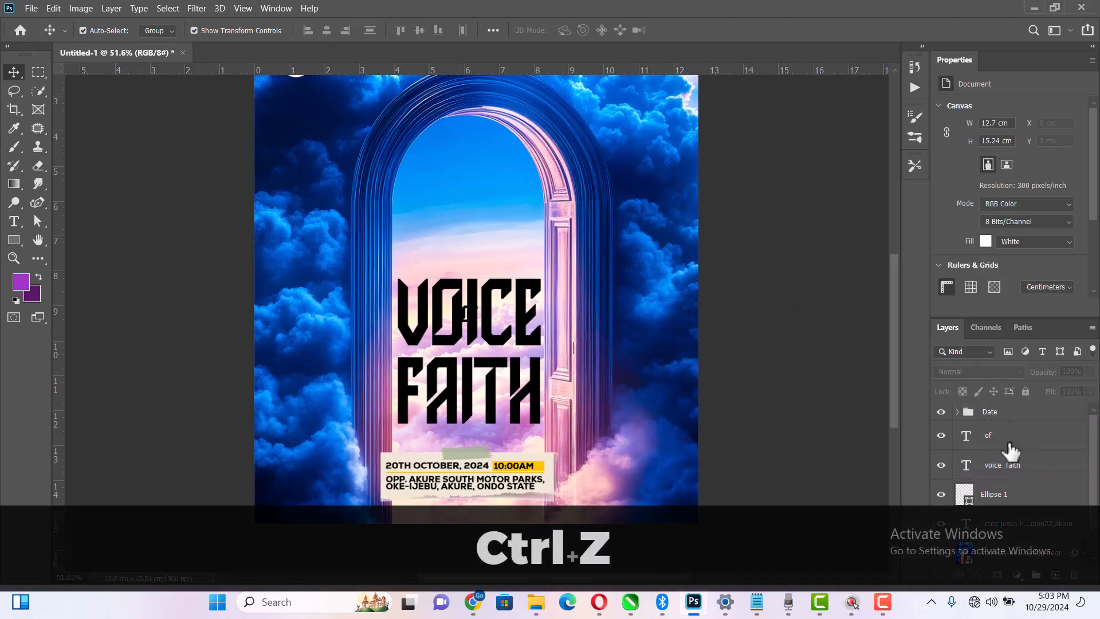
# - Select the OF and VOICE FAITH text layers and group them together
pyautogui.keyDown('shift'); pyautogui.click(1008, 466); pyautogui.keyUp('shift')
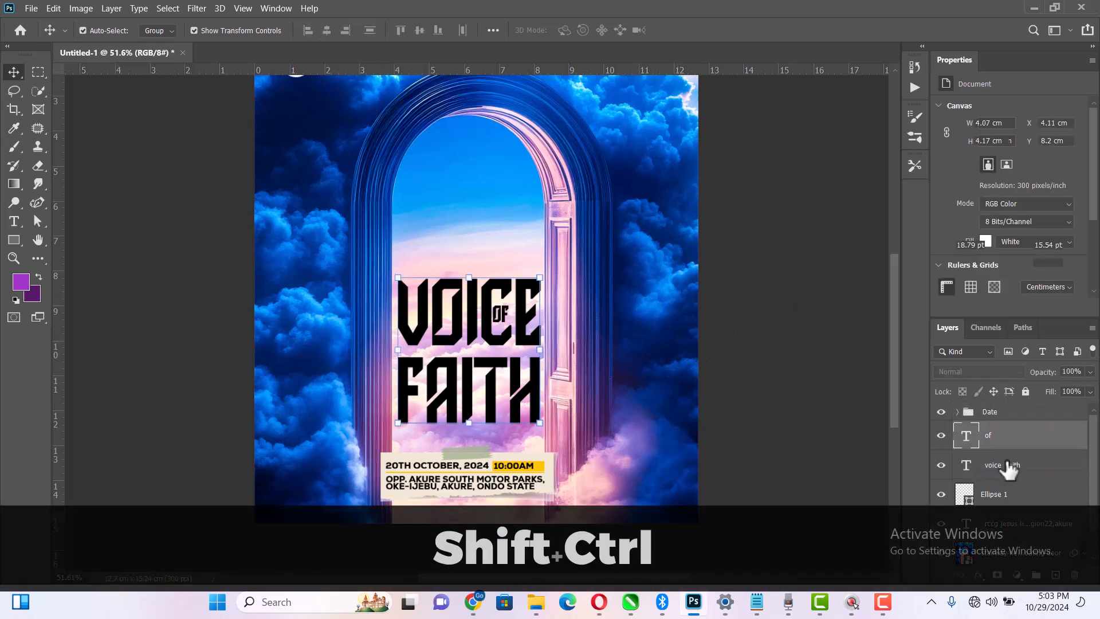
pyautogui.hotkey('ctrl', 'g')
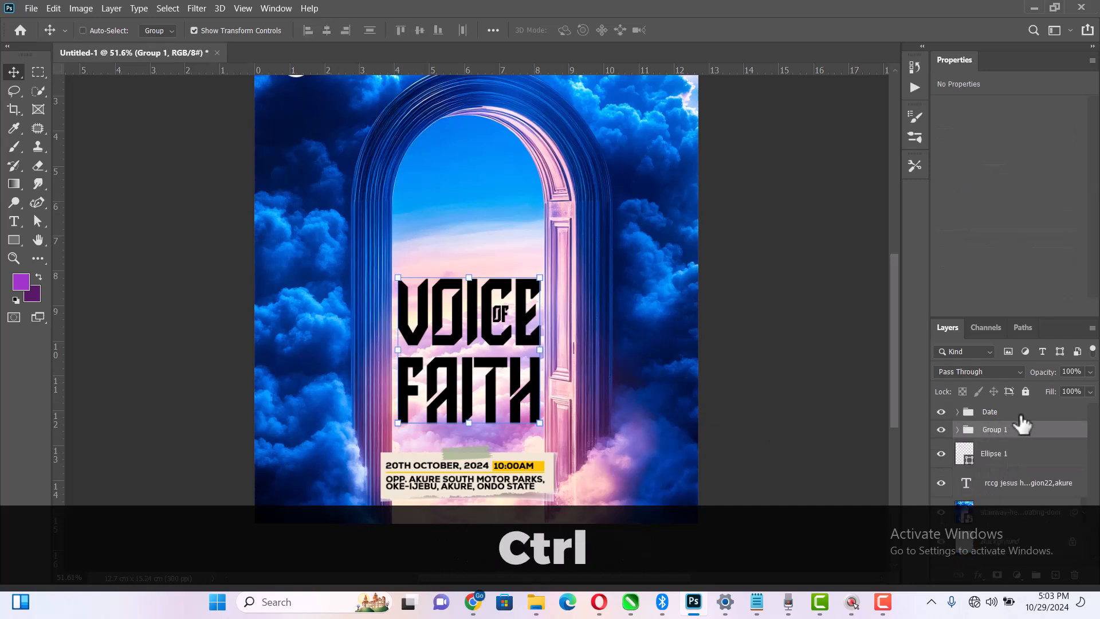
# - Select the title group together with the Date group, skew both vertically to -11, and commit the transformation
pyautogui.keyDown('ctrl'); pyautogui.click(1014, 413); pyautogui.keyUp('ctrl')
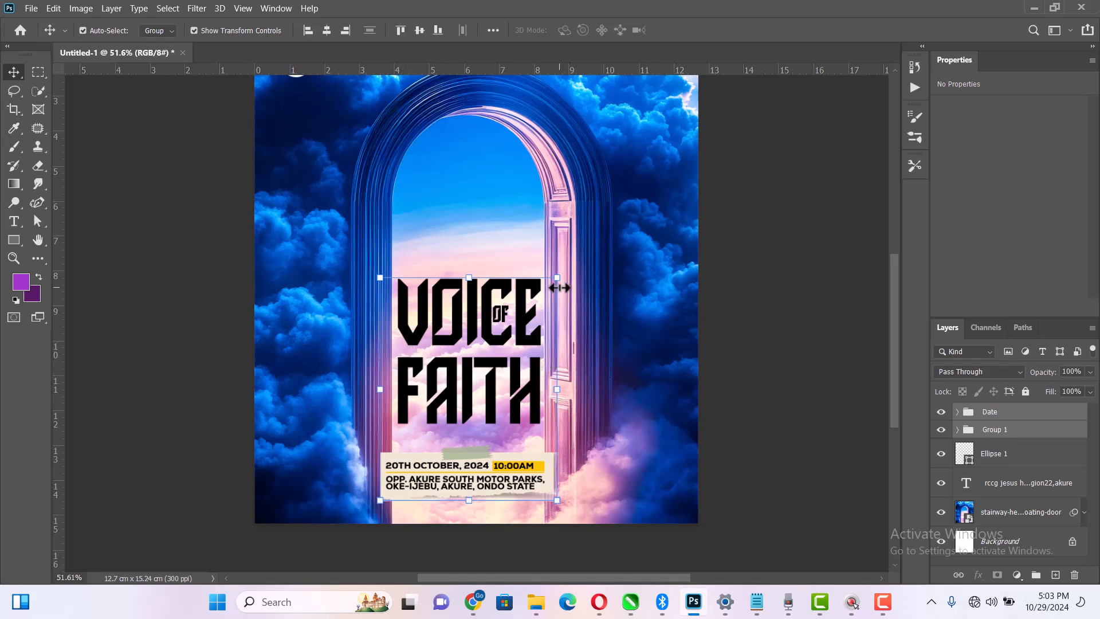
pyautogui.hotkey('ctrl', 't')
pyautogui.rightClick(516, 300)
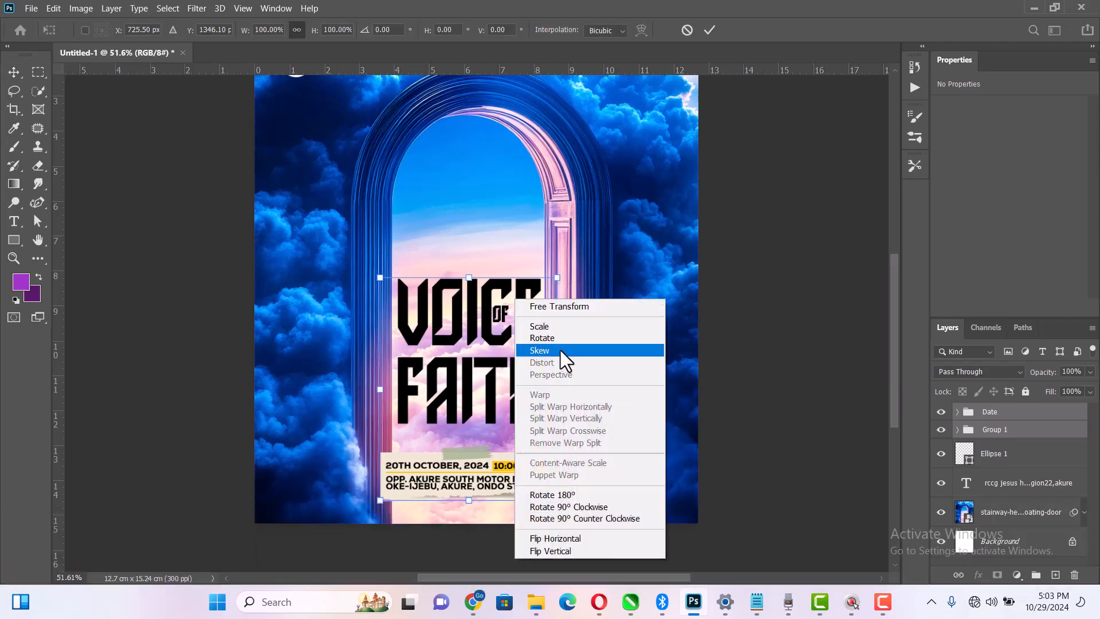
pyautogui.click(560, 350)
pyautogui.moveTo(564, 383); pyautogui.dragTo(579, 352)
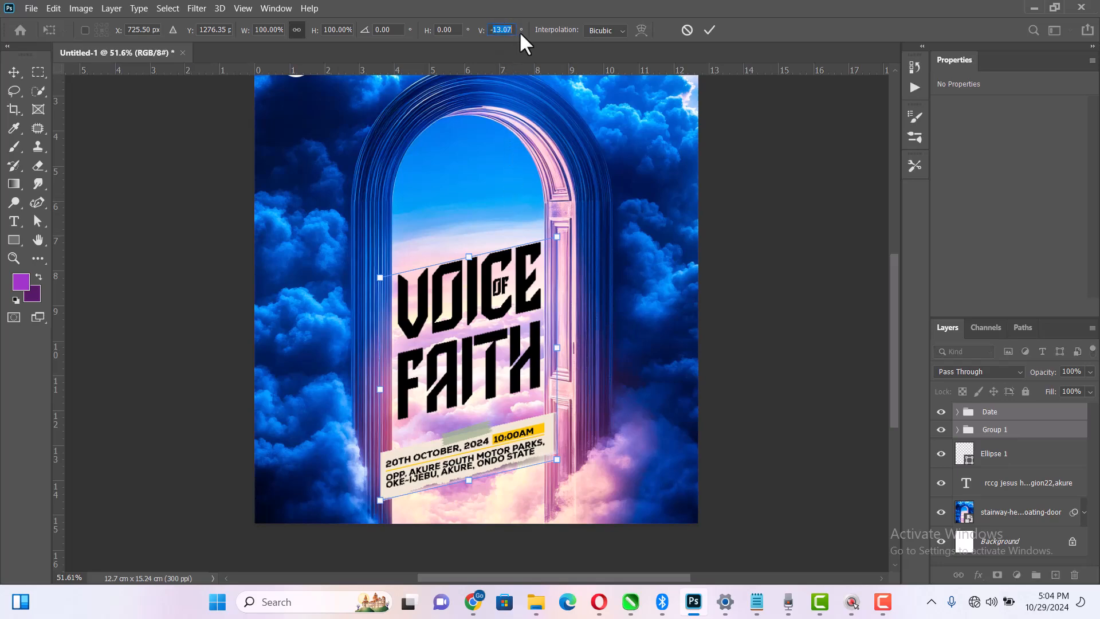
pyautogui.write('-11')
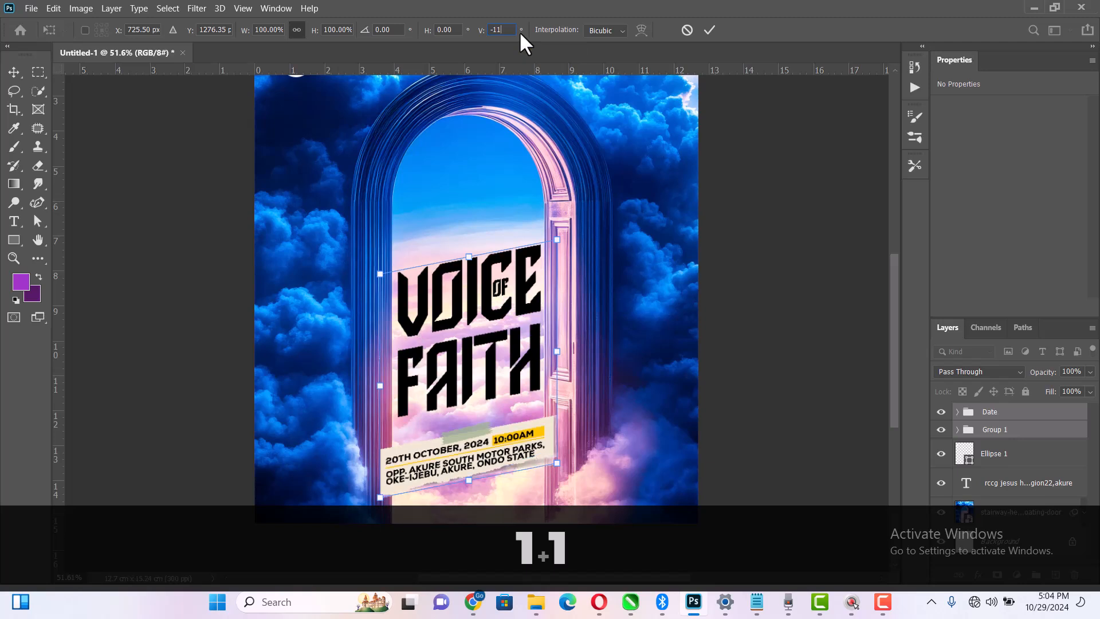
pyautogui.press('Return')
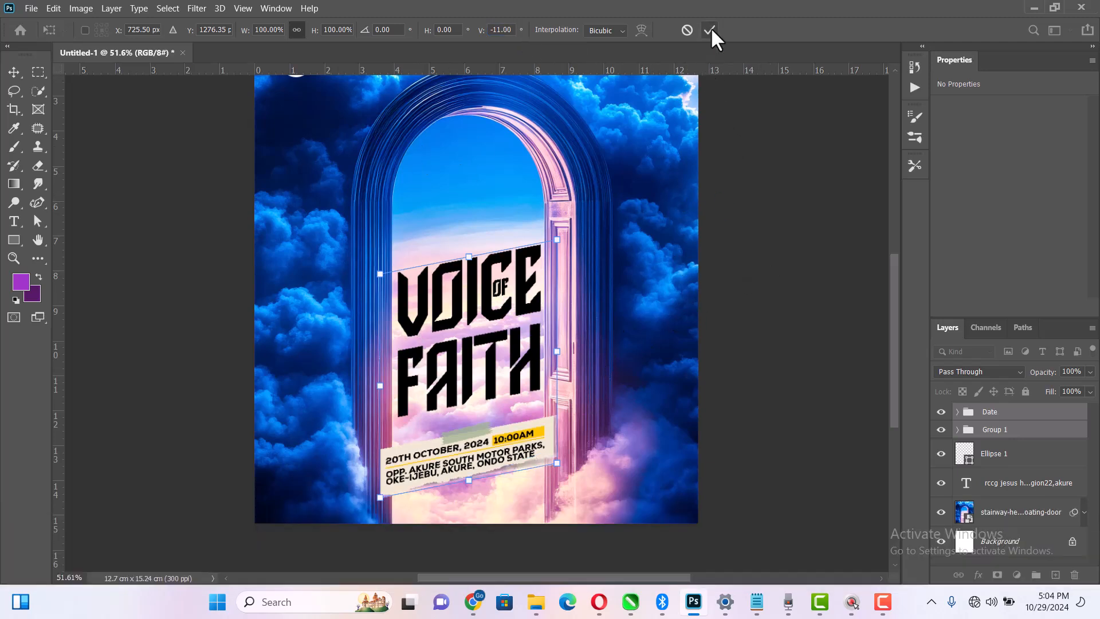
pyautogui.click(710, 30)
# - Combine the skewed title and Date groups into a single group and deselect it
pyautogui.hotkey('ctrl', 'g')
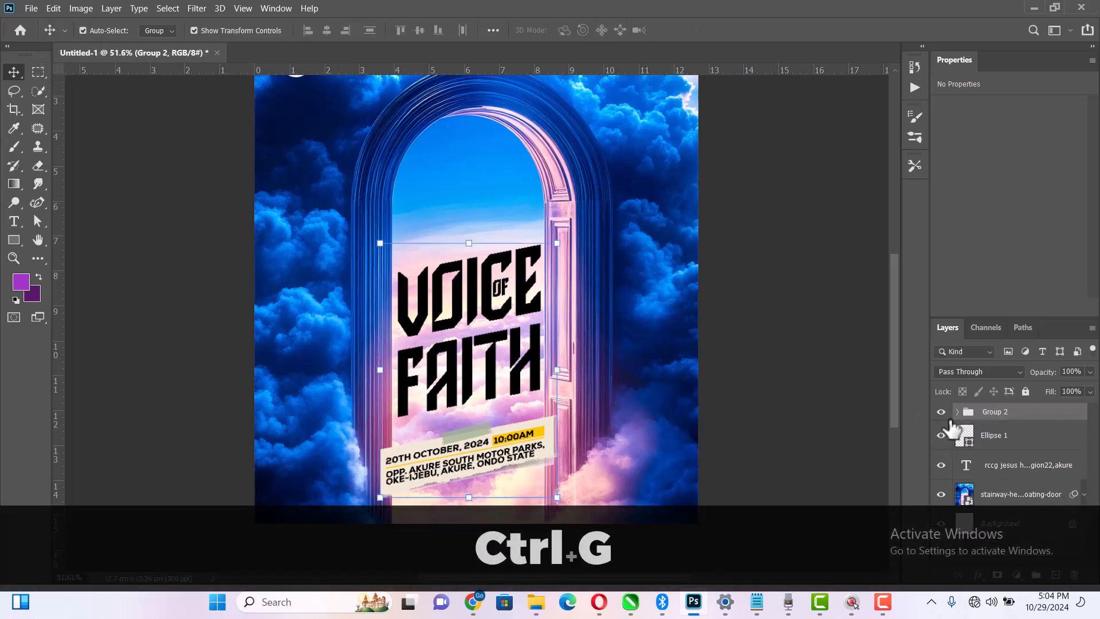
pyautogui.click(860, 324)
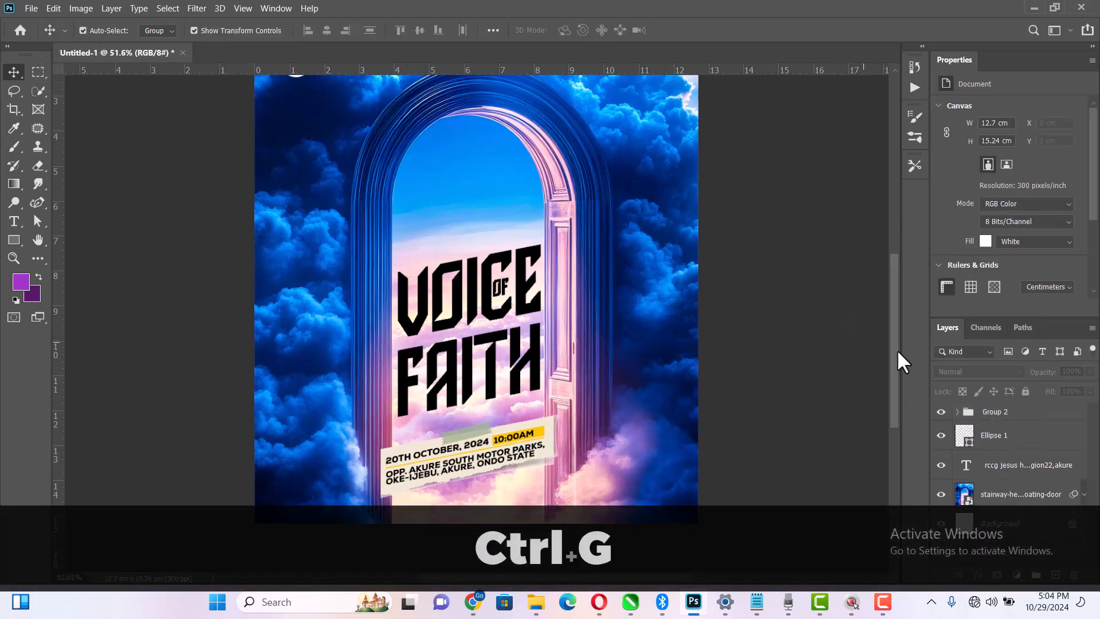
pyautogui.scroll(-1, 707, 386)
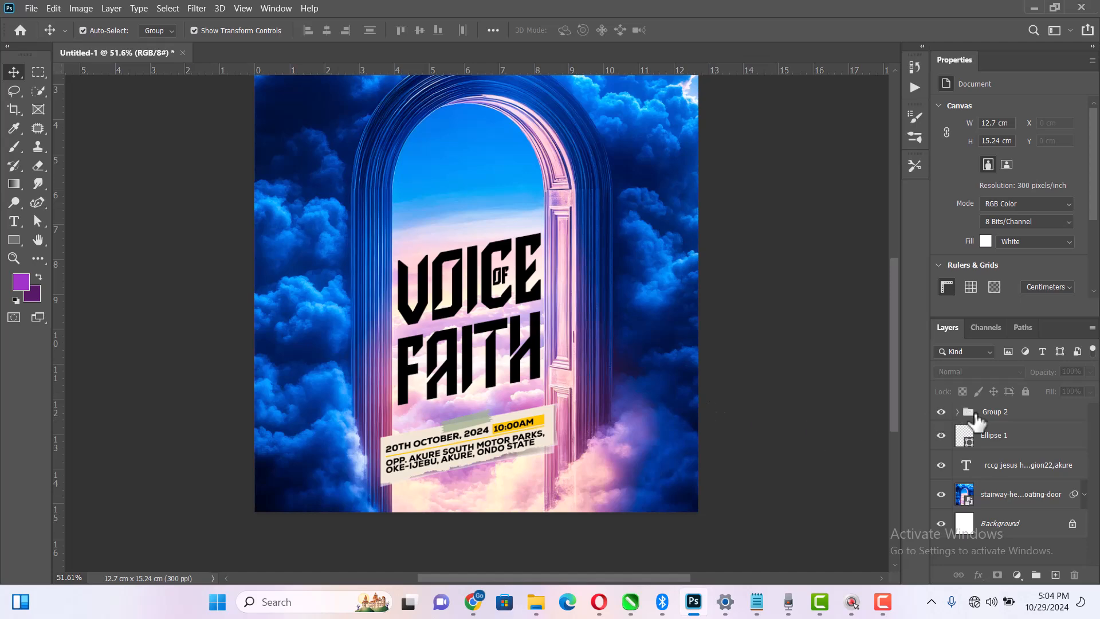
# - Place the good-friday-scenes-with-jesus-christ image from New folder (2) above the combined group, scaled to about 8.91% around its centre, and commit
pyautogui.click(977, 416)
pyautogui.hotkey('alt', 'z')
pyautogui.rightClick(593, 291)
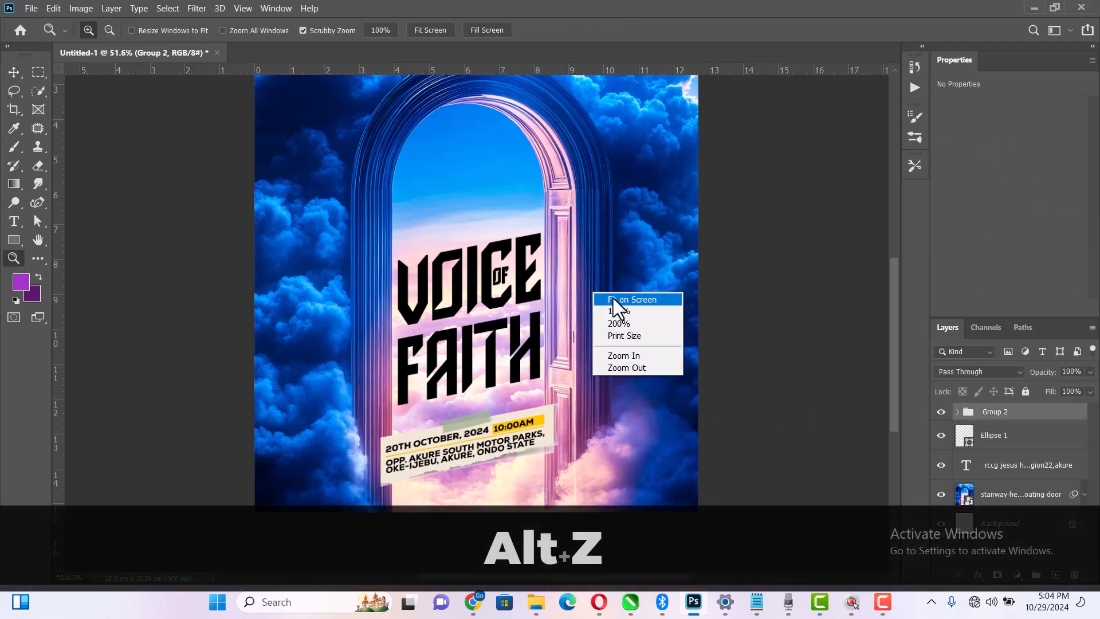
pyautogui.click(612, 299)
pyautogui.click(13, 72)
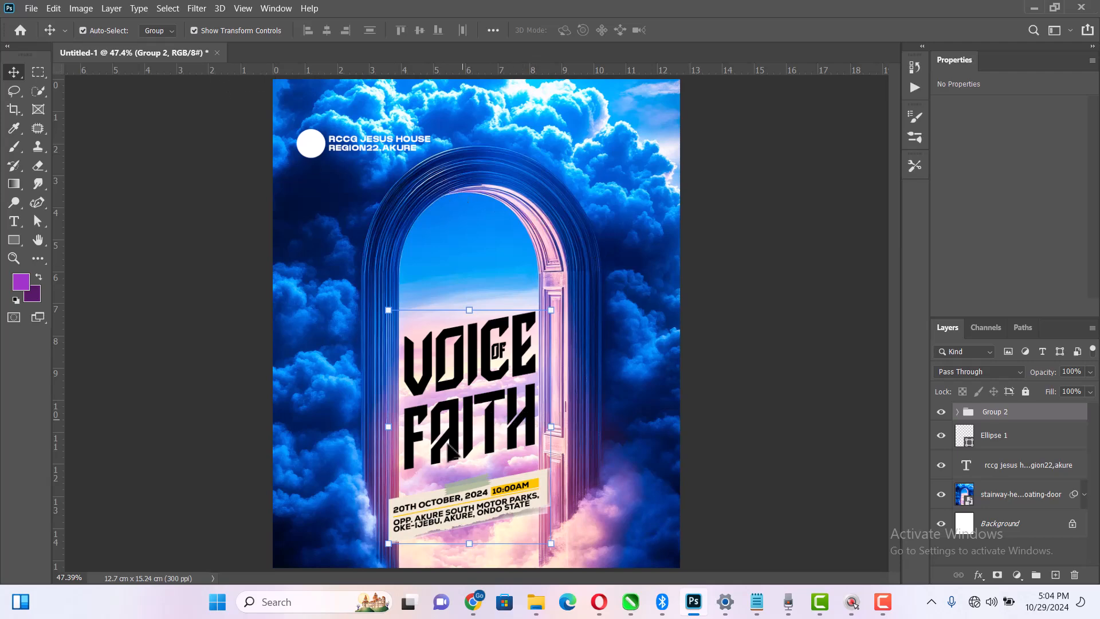
pyautogui.moveTo(536, 601)
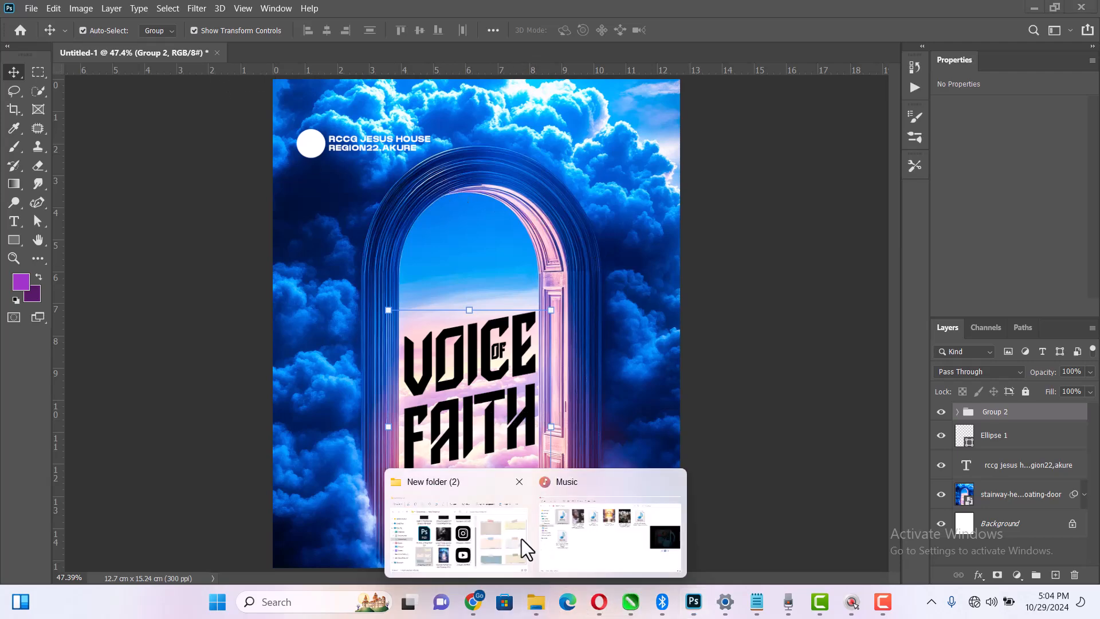
pyautogui.click(474, 534)
pyautogui.click(621, 231)
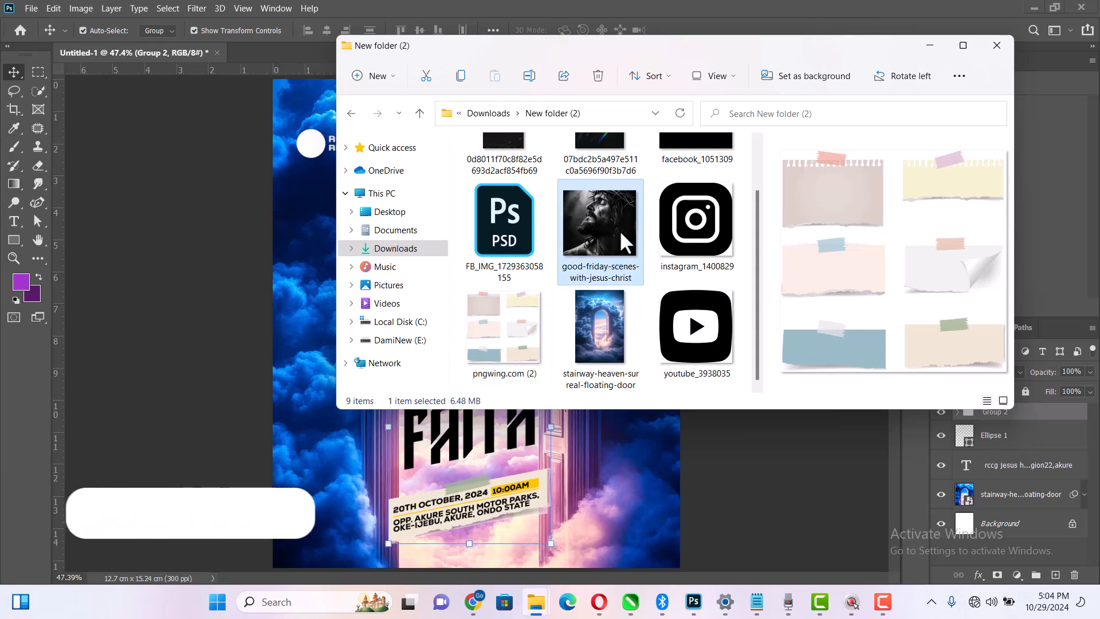
pyautogui.moveTo(619, 212); pyautogui.dragTo(295, 295)
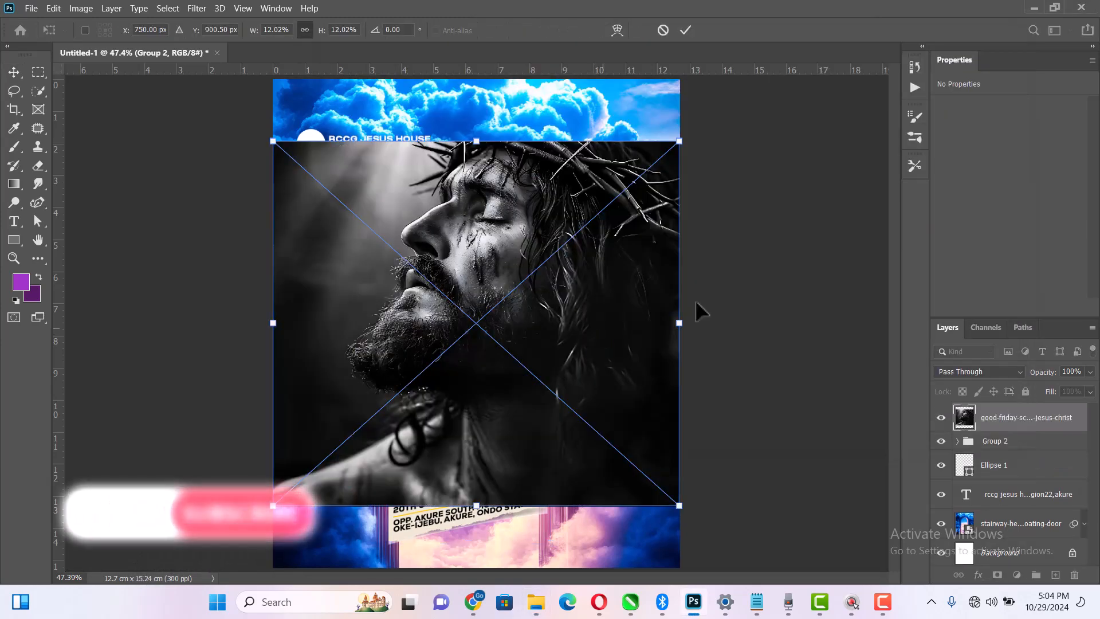
pyautogui.moveTo(678, 322); pyautogui.dragTo(634, 326)
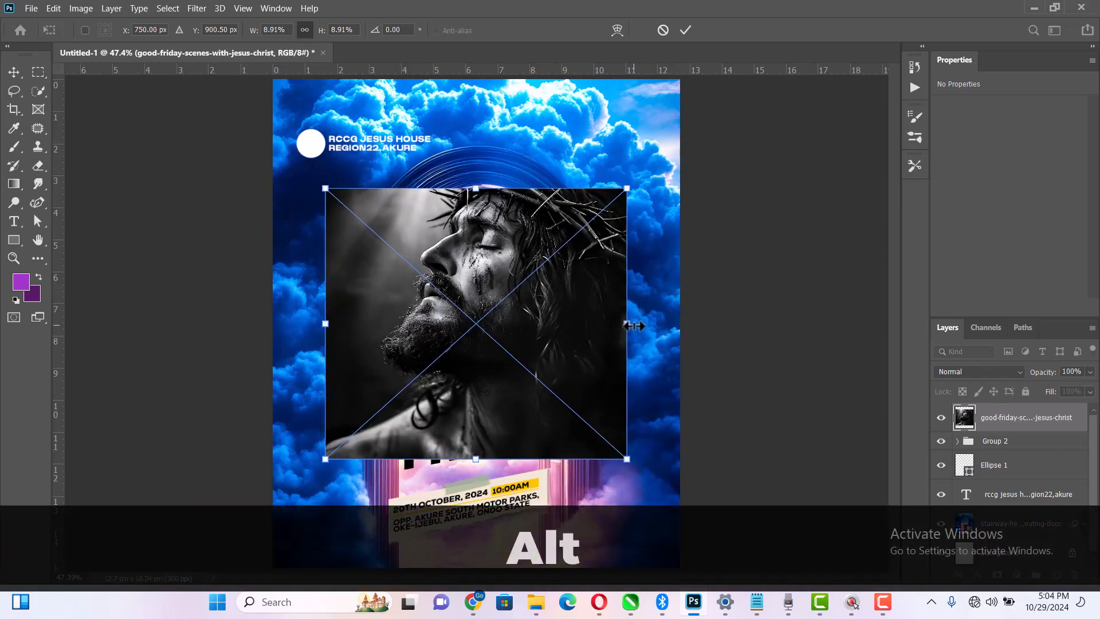
pyautogui.click(687, 30)
# - Set the placed Jesus image's blending mode to Soft Light and add a layer mask to it
pyautogui.click(978, 372)
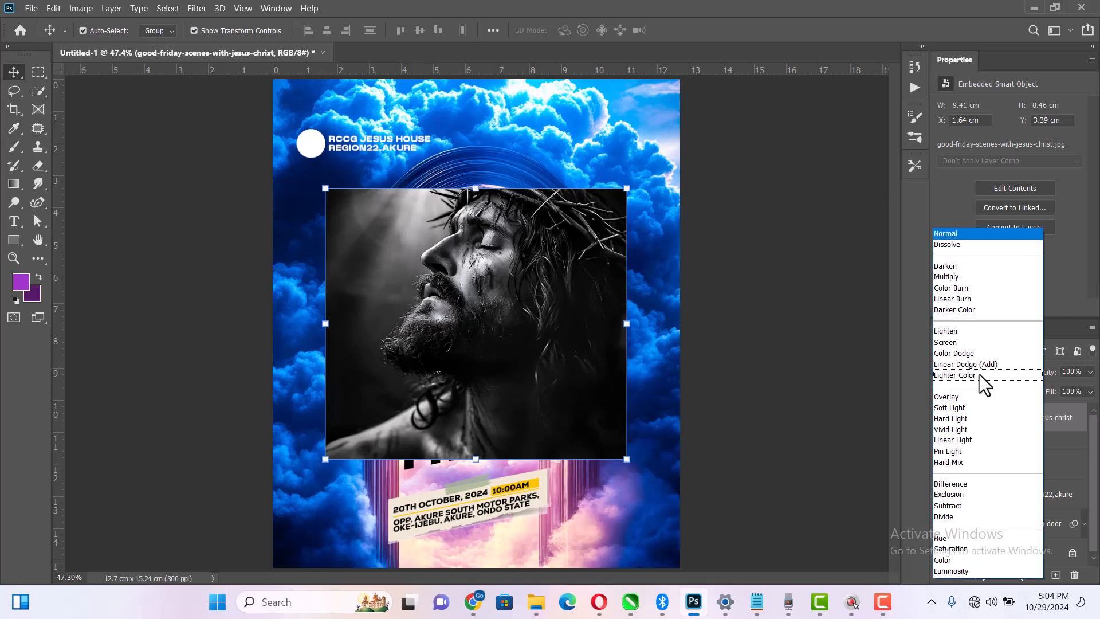
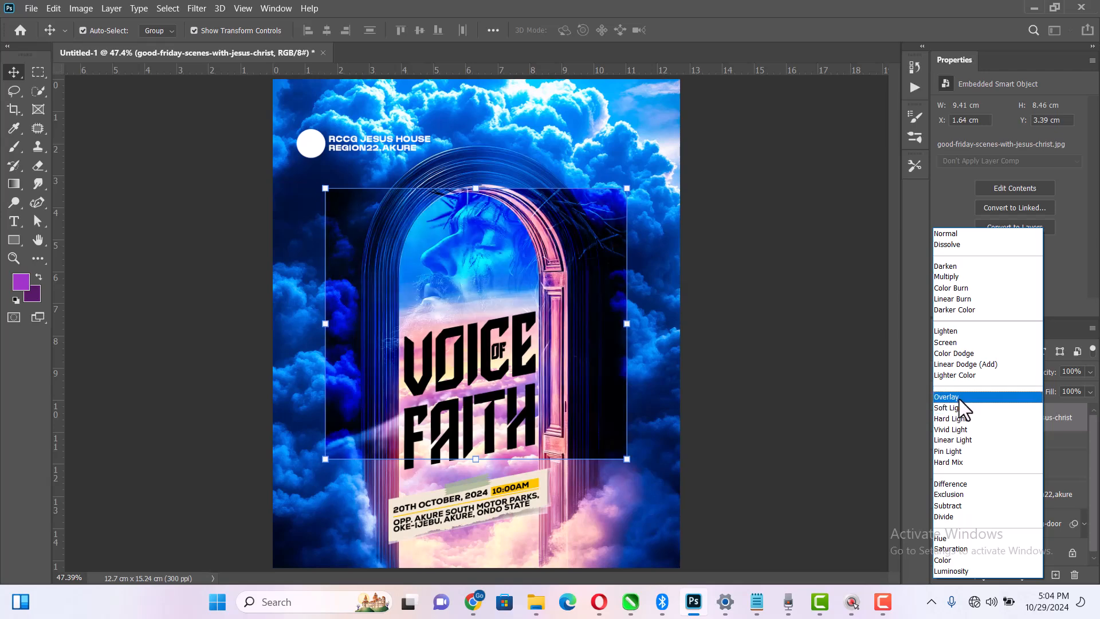
pyautogui.click(961, 405)
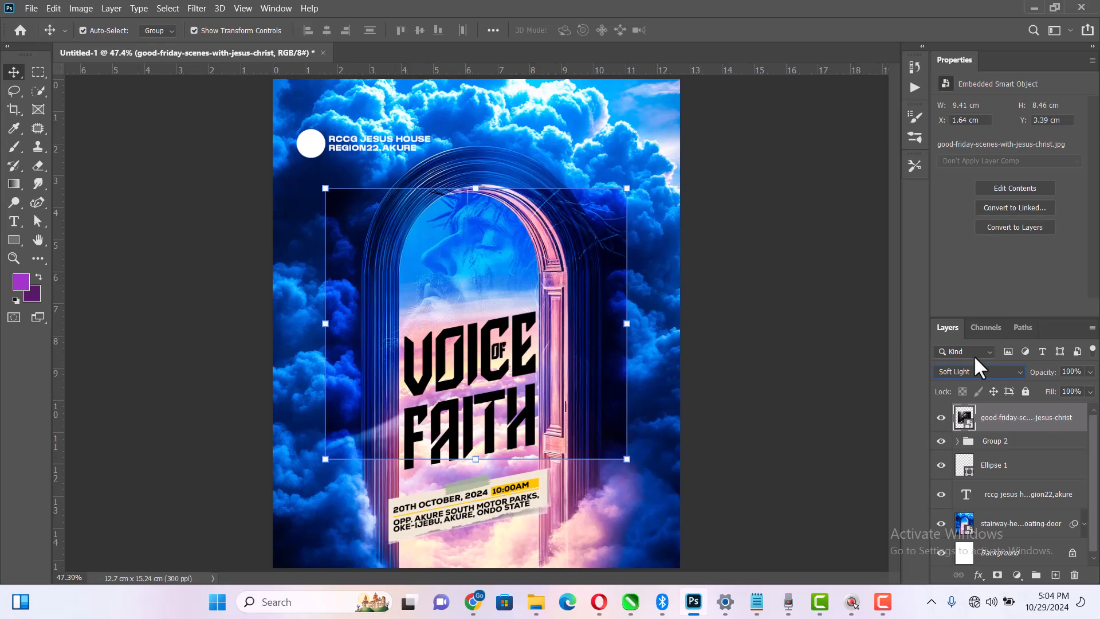
pyautogui.click(997, 576)
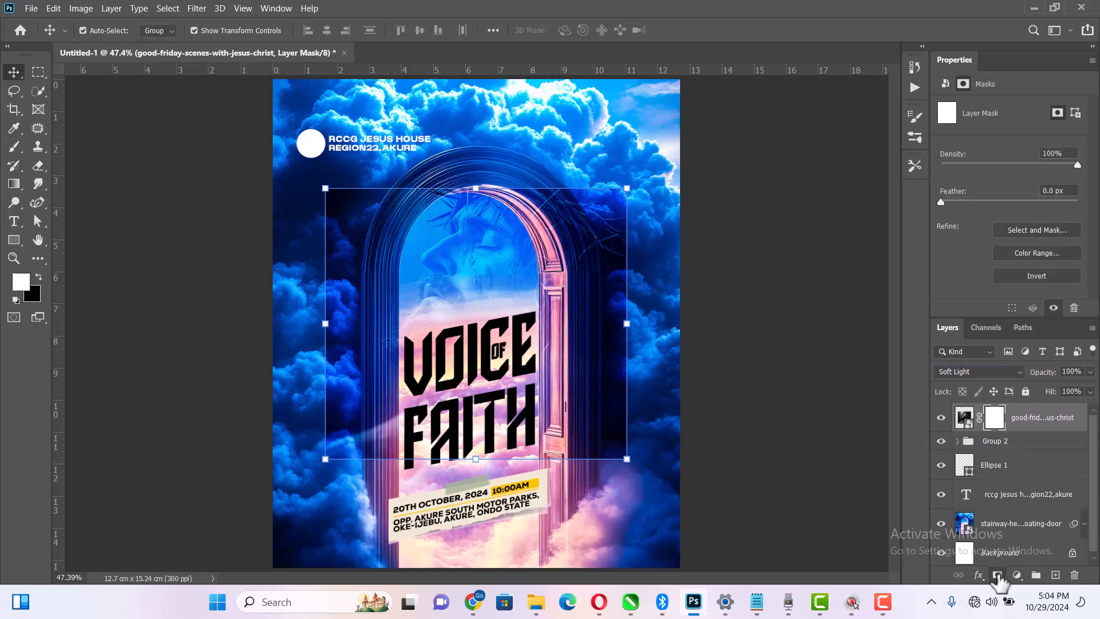
# - Paint black on the Jesus image's mask with the size 500 Brush to hide its edges outside the doorway
pyautogui.press('b')
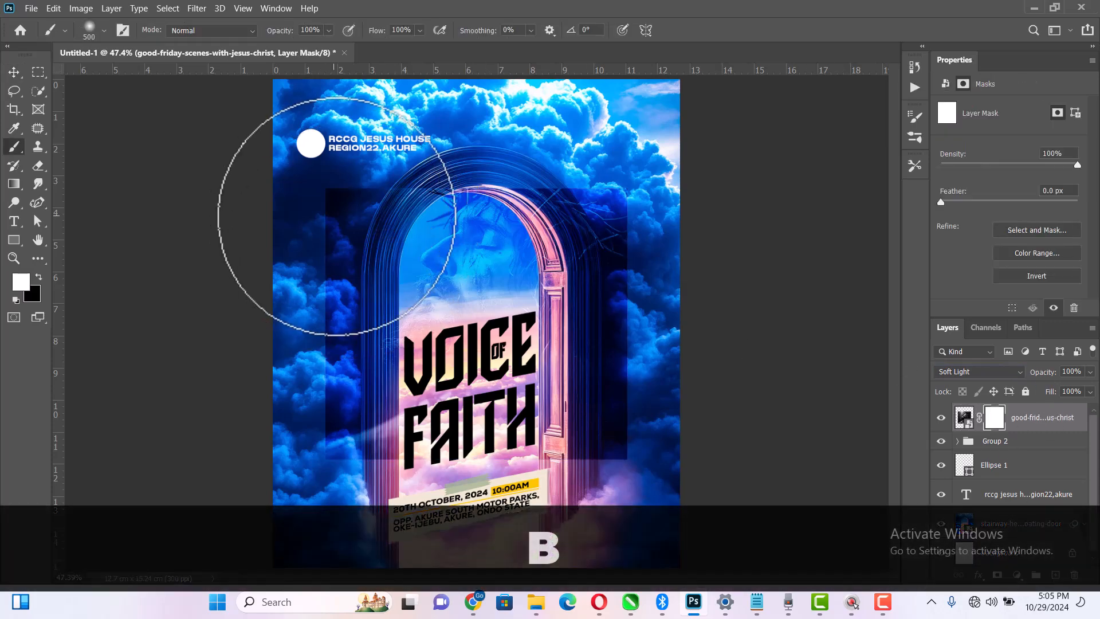
pyautogui.click(39, 277)
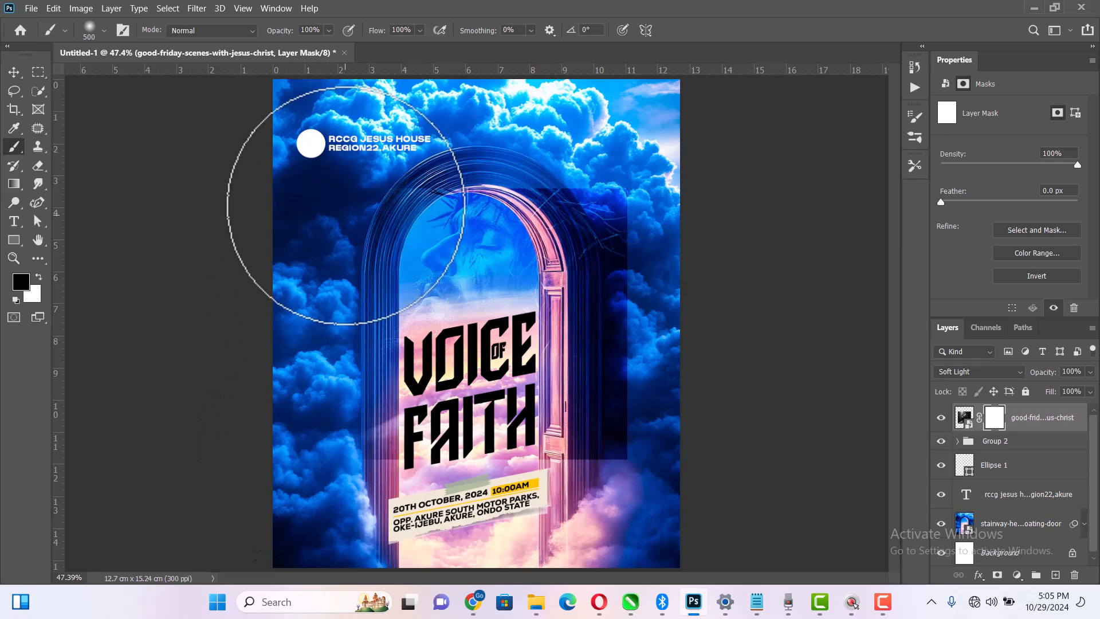
pyautogui.moveTo(663, 165)
pyautogui.mouseDown()
pyautogui.moveTo(641, 299)
pyautogui.moveTo(651, 381)
pyautogui.moveTo(625, 487)
pyautogui.moveTo(640, 355)
pyautogui.moveTo(631, 232)
pyautogui.moveTo(617, 506)
pyautogui.moveTo(628, 491)
pyautogui.moveTo(360, 529)
pyautogui.moveTo(509, 502)
pyautogui.moveTo(339, 485)
pyautogui.moveTo(333, 492)
pyautogui.moveTo(687, 492)
pyautogui.moveTo(491, 506)
pyautogui.moveTo(386, 498)
pyautogui.moveTo(360, 426)
pyautogui.moveTo(335, 476)
pyautogui.moveTo(338, 425)
pyautogui.moveTo(458, 250)
pyautogui.moveTo(598, 205)
pyautogui.moveTo(589, 176)
pyautogui.moveTo(628, 291)
pyautogui.moveTo(632, 262)
pyautogui.moveTo(641, 311)
pyautogui.mouseUp()
# - Duplicate the masked Jesus image layer to strengthen the face inside the doorway
pyautogui.press('ctrl')
pyautogui.press('ctrl')
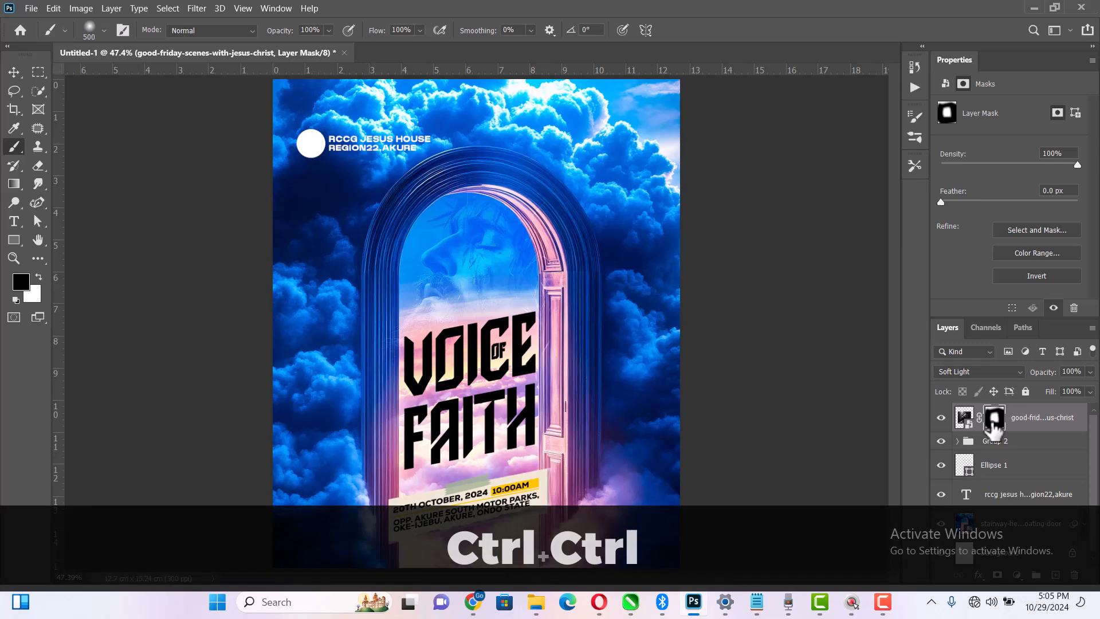
pyautogui.hotkey('ctrl', 'j')
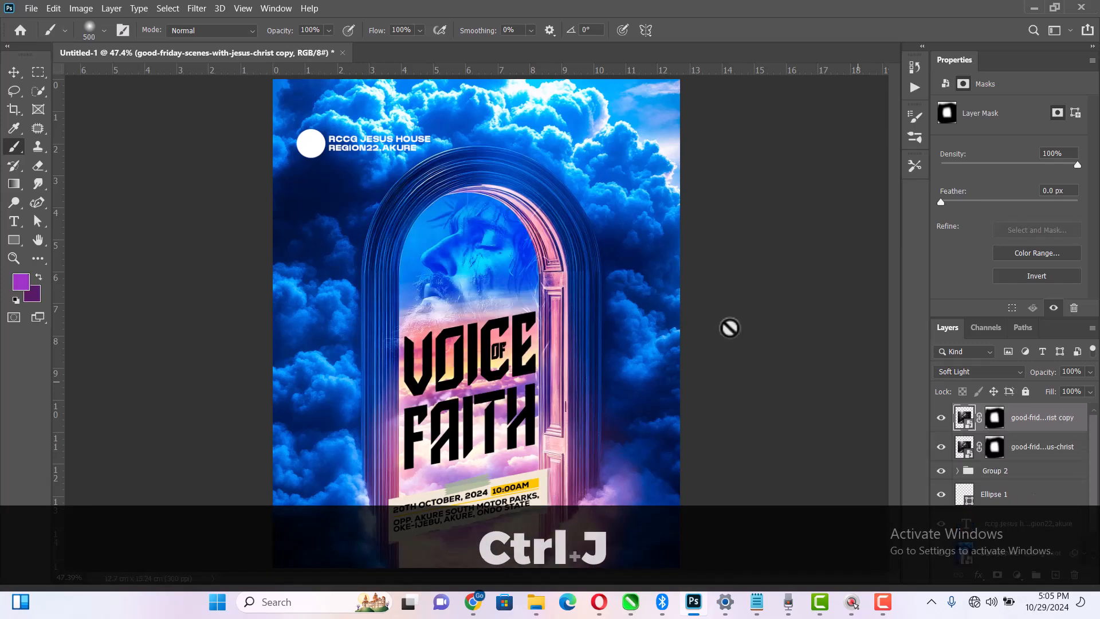
# - Examine the flyer up close and in full, comparing it with the duplicated Jesus image hidden and shown
pyautogui.scroll(-2, 522, 353)
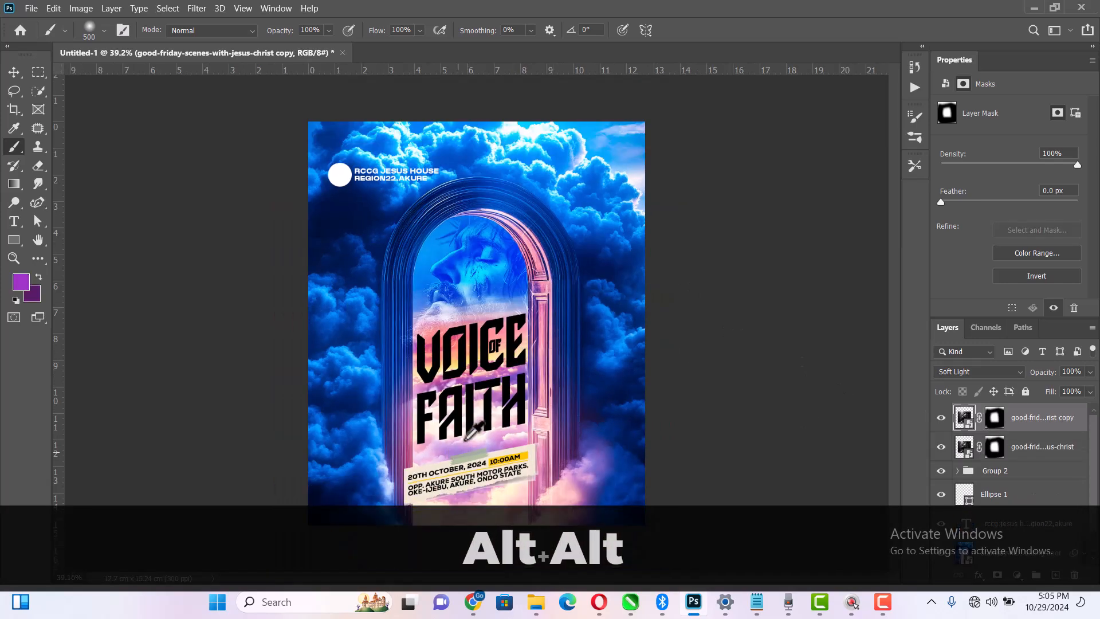
pyautogui.scroll(3, 475, 424)
pyautogui.click(13, 70)
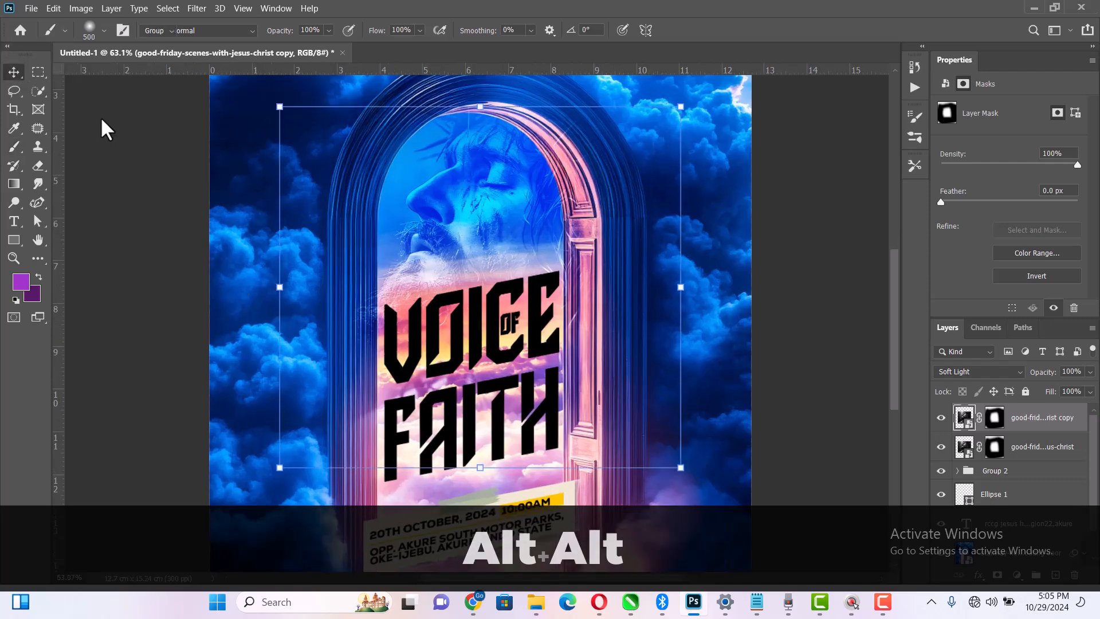
pyautogui.press('z')
pyautogui.rightClick(516, 268)
pyautogui.click(558, 275)
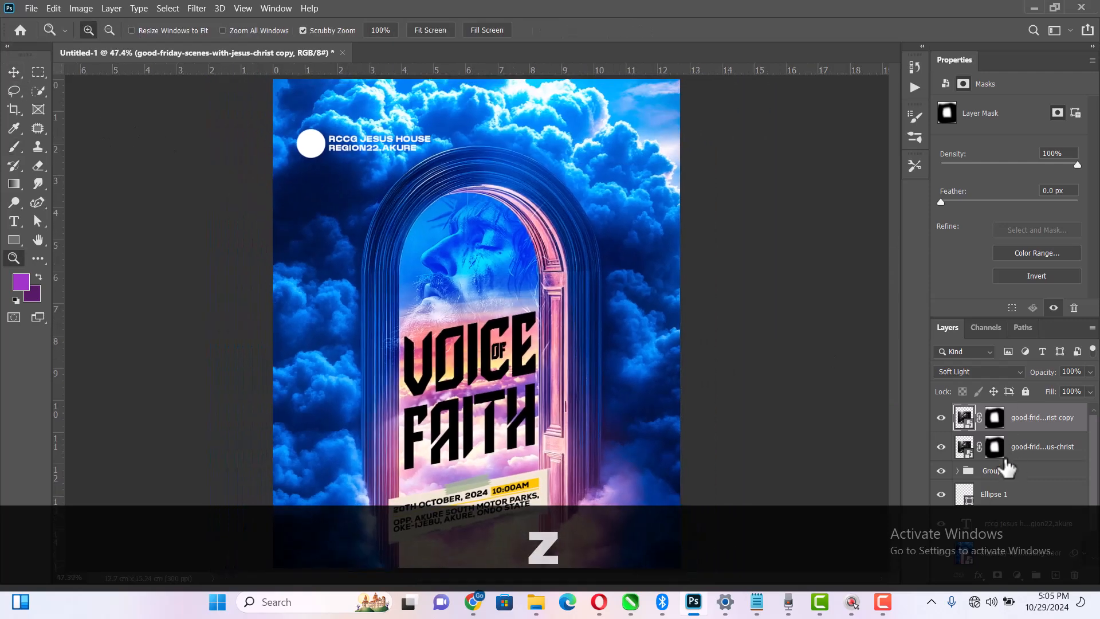
pyautogui.click(941, 418)
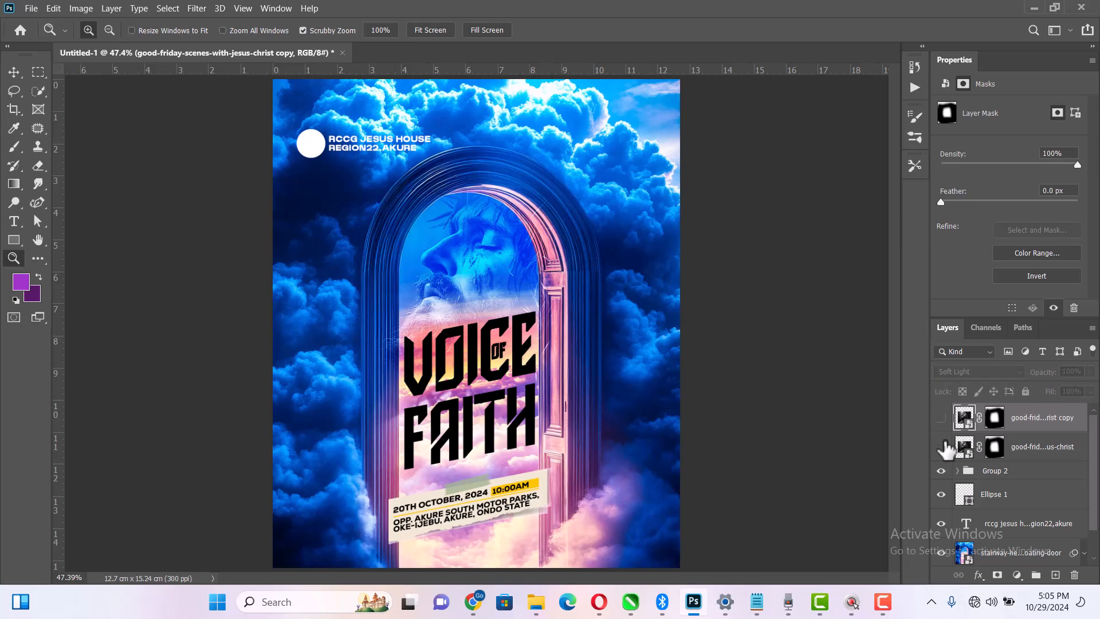
pyautogui.click(941, 418)
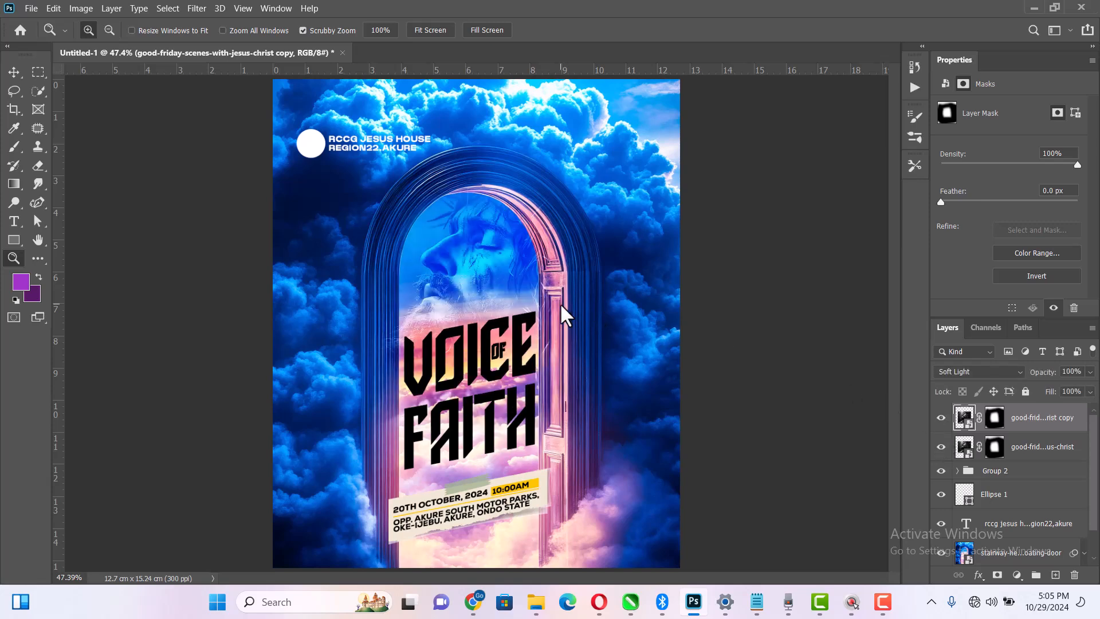
pyautogui.press('alt')
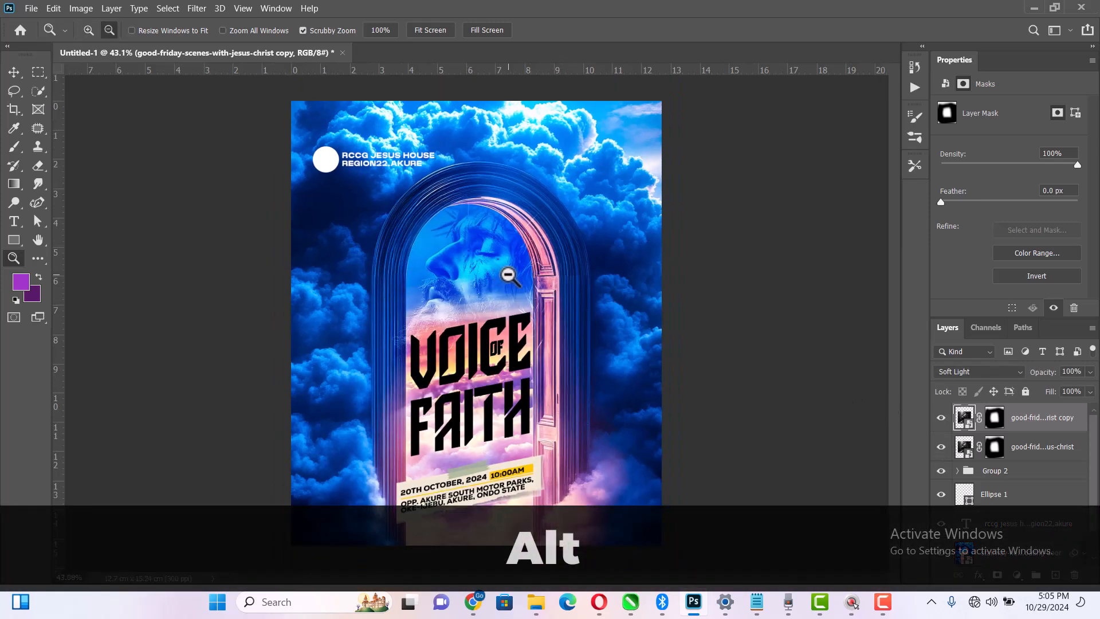
pyautogui.scroll(1, 511, 315)
pyautogui.hotkey('alt', 'z')
pyautogui.rightClick(553, 235)
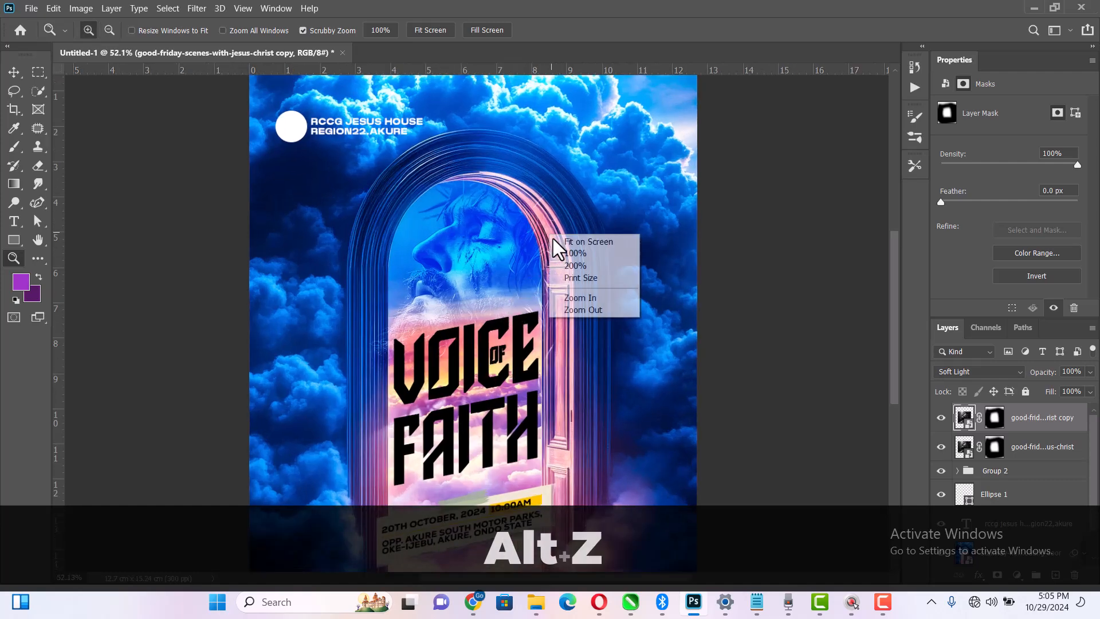
pyautogui.click(561, 244)
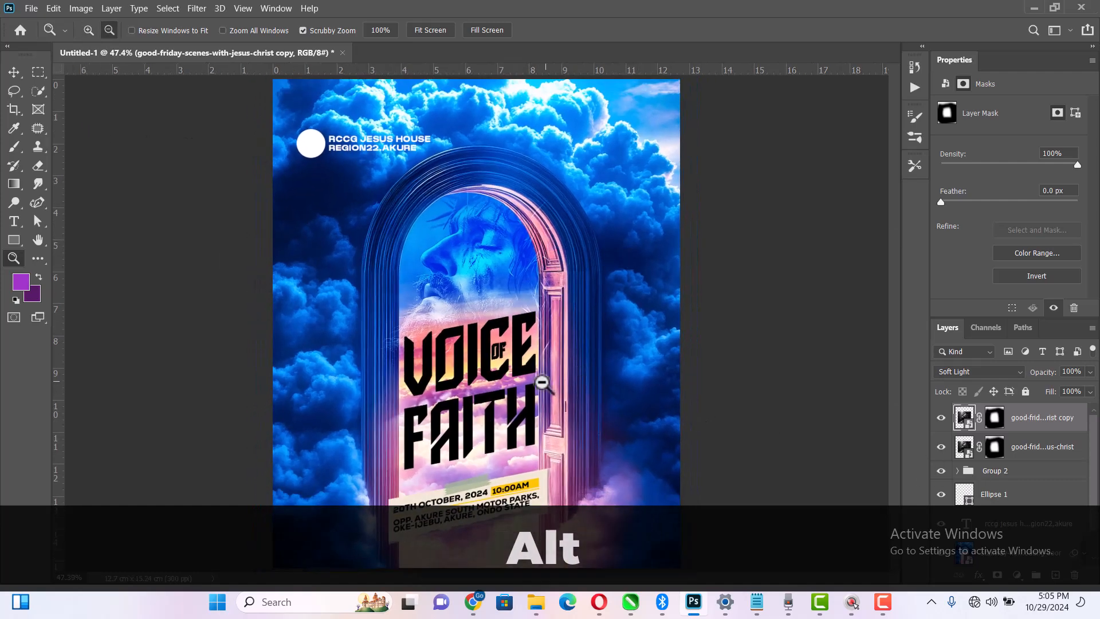
pyautogui.scroll(1, 538, 386)
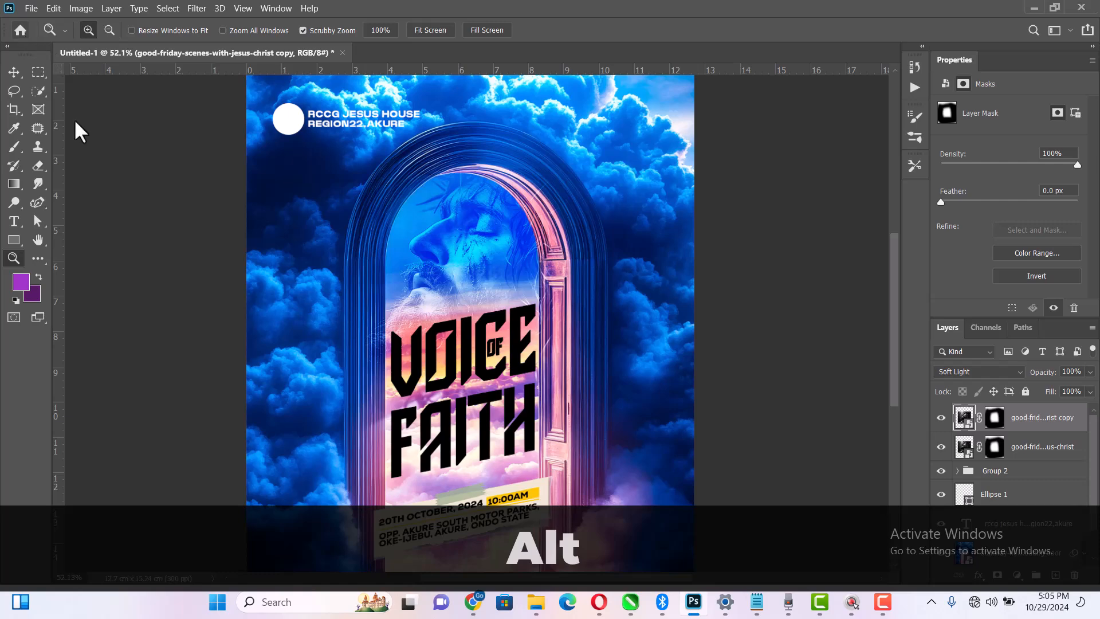
# - Open FB_IMG_1729363058155.psd and bring its cut-out speaker image into the Untitled-1 flyer document
pyautogui.hotkey('alt', 'Tab')
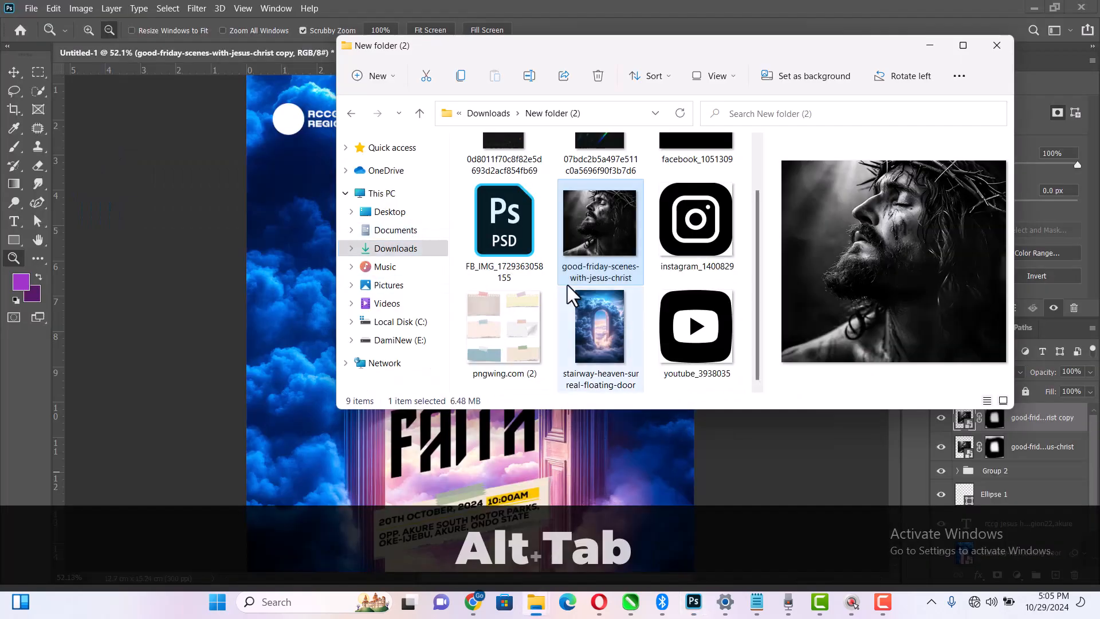
pyautogui.click(490, 240)
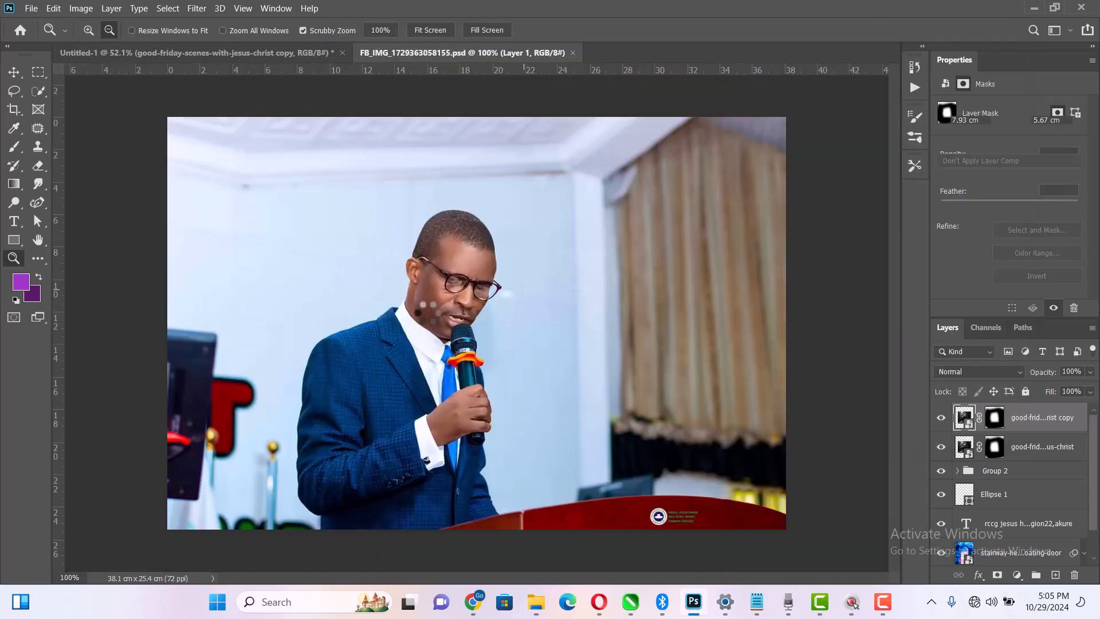
pyautogui.click(14, 72)
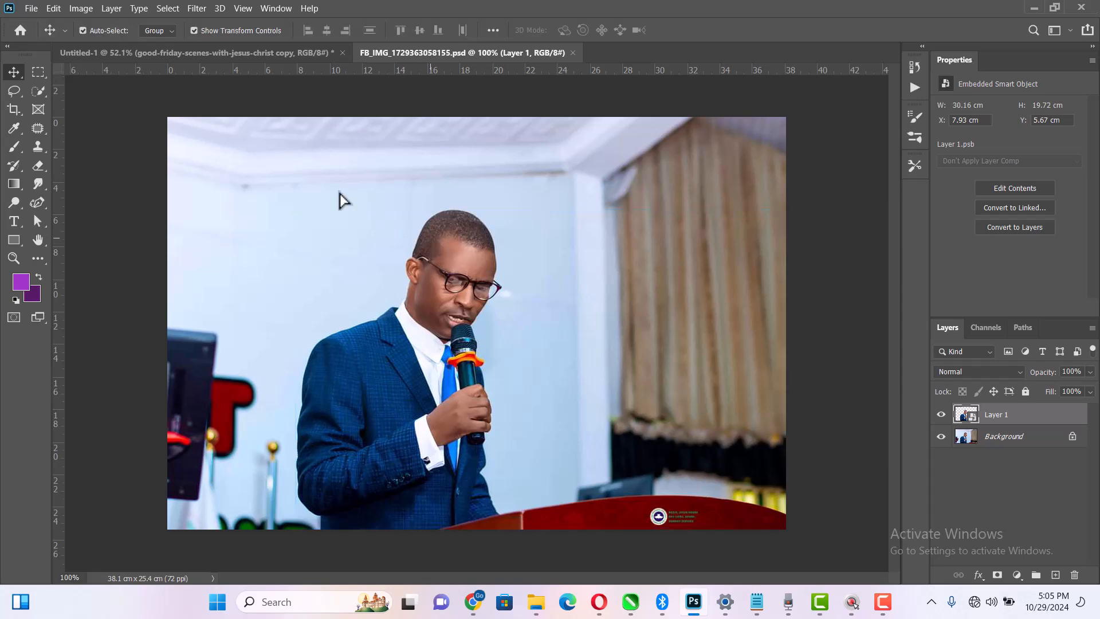
pyautogui.moveTo(340, 197); pyautogui.dragTo(661, 350)
# - Flip the speaker image horizontally, scale it to about 35%, tilt it slightly and place it in the flyer's lower-right corner
pyautogui.hotkey('ctrl', 't')
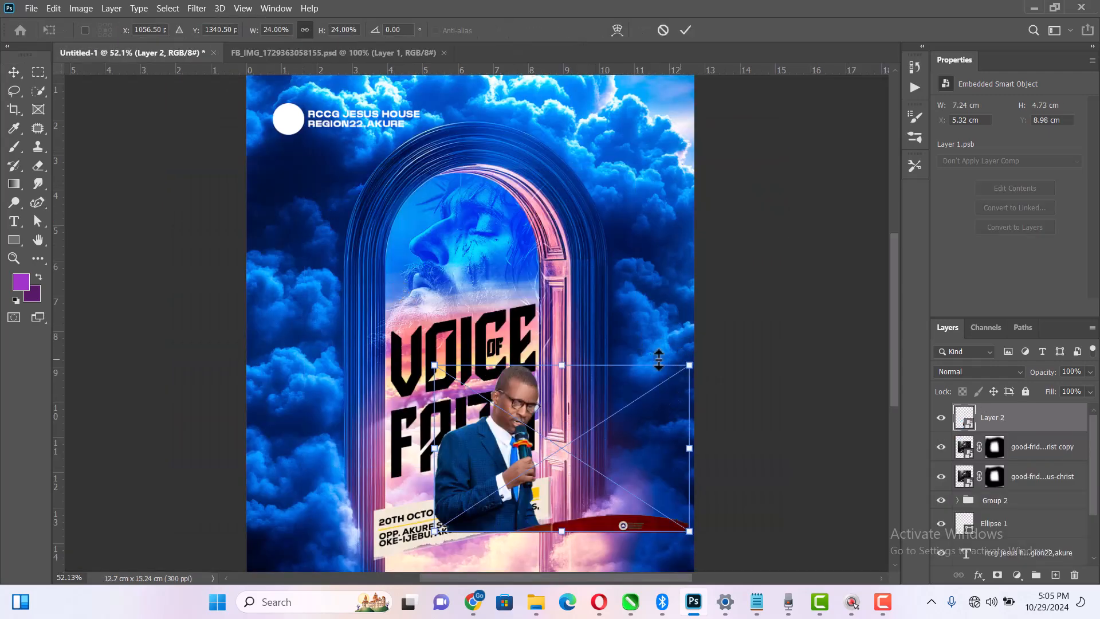
pyautogui.rightClick(650, 383)
pyautogui.click(695, 364)
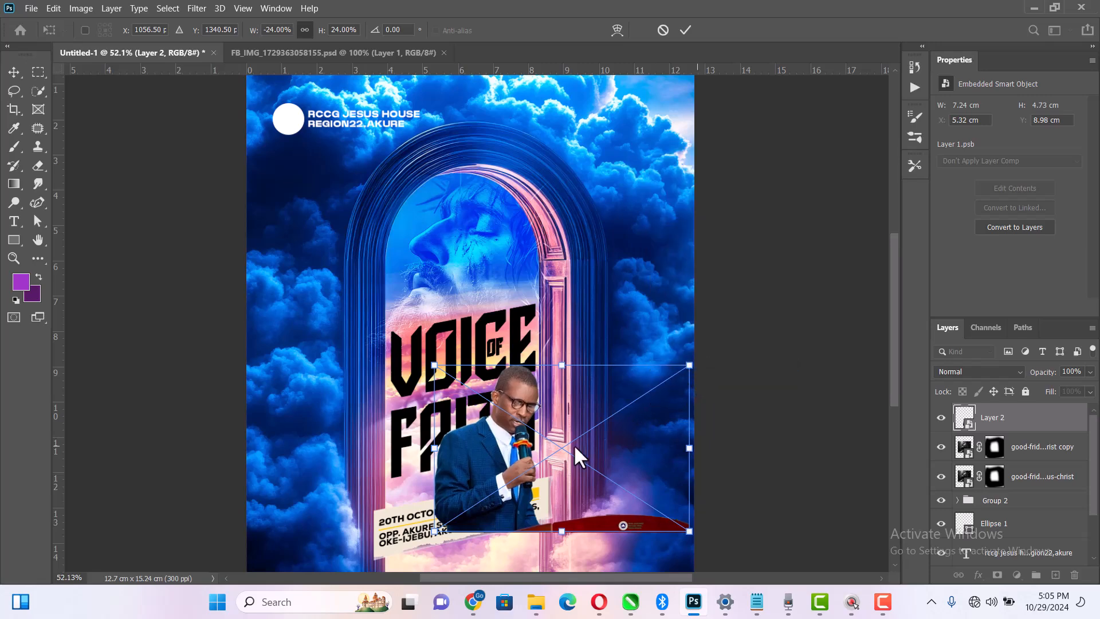
pyautogui.moveTo(638, 459); pyautogui.dragTo(582, 539)
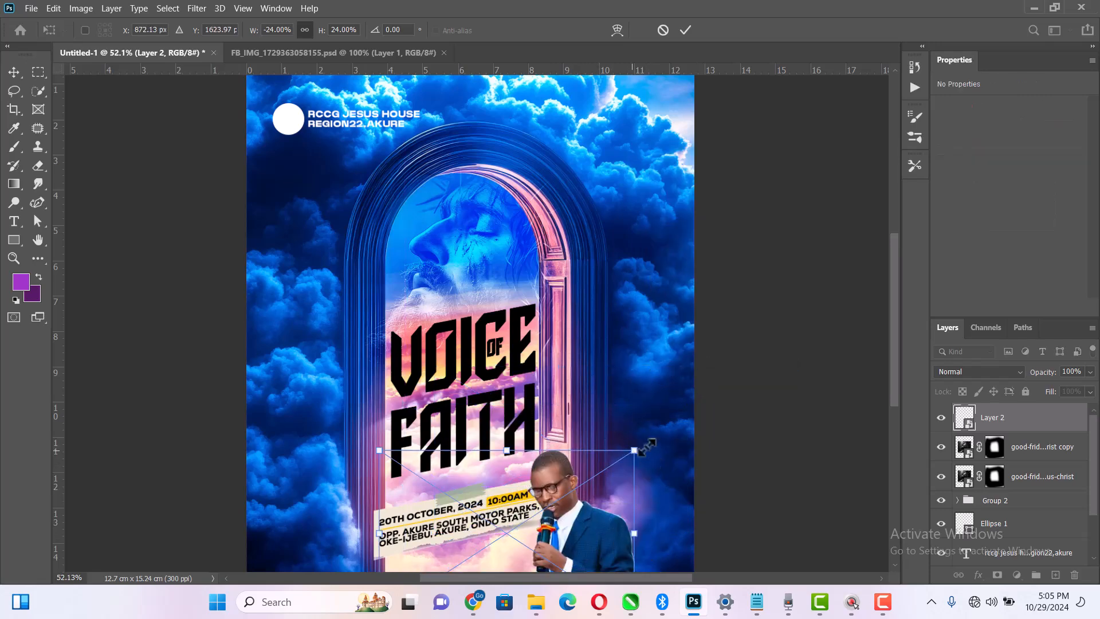
pyautogui.moveTo(648, 447); pyautogui.dragTo(692, 455)
pyautogui.scroll(2, 649, 419)
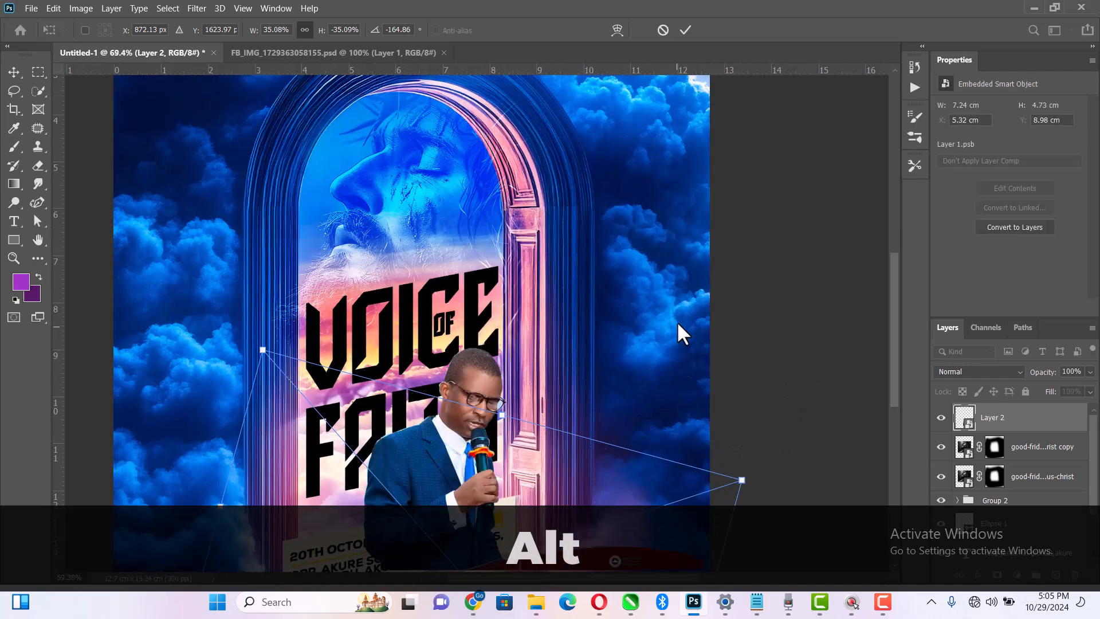
pyautogui.scroll(-3, 899, 288)
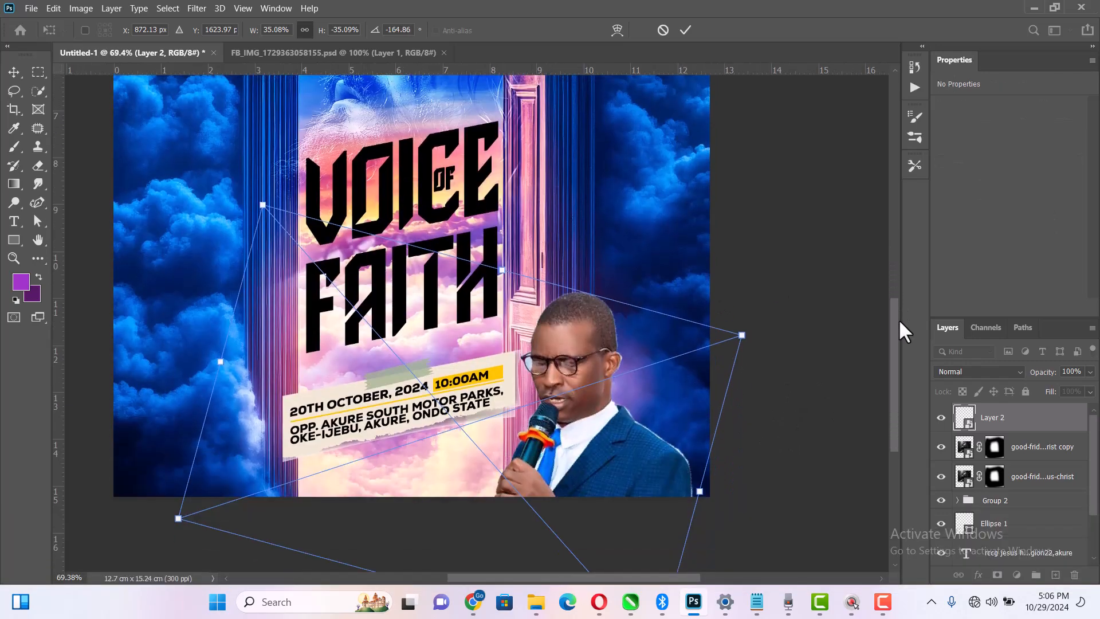
pyautogui.moveTo(615, 404); pyautogui.dragTo(625, 396)
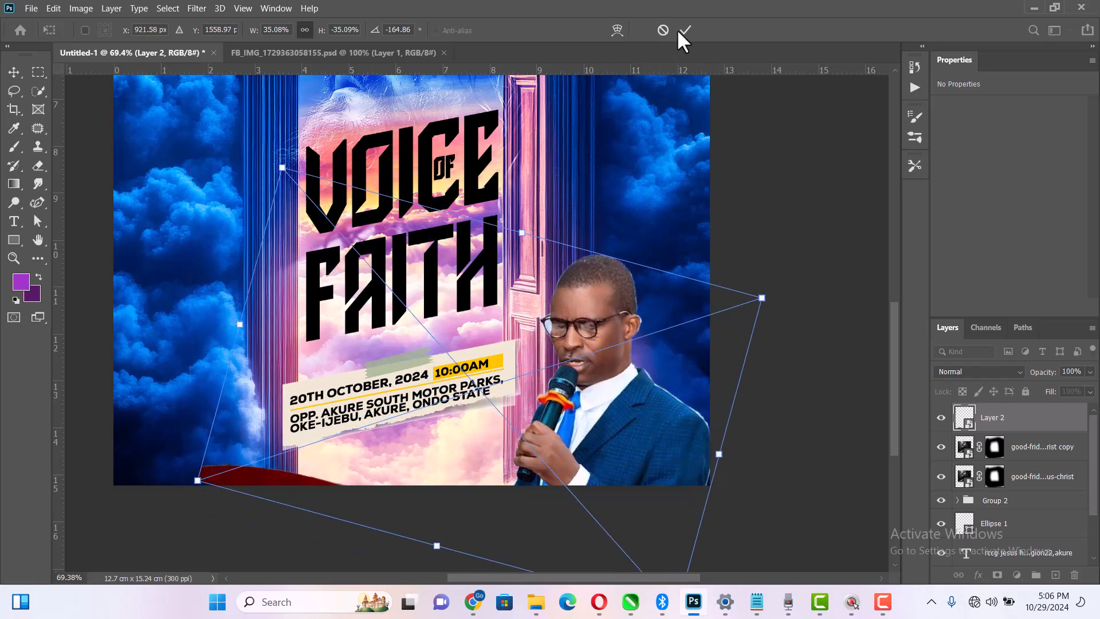
# - Add a layer mask to the speaker layer and paint black with the Brush to hide the red podium
pyautogui.click(998, 575)
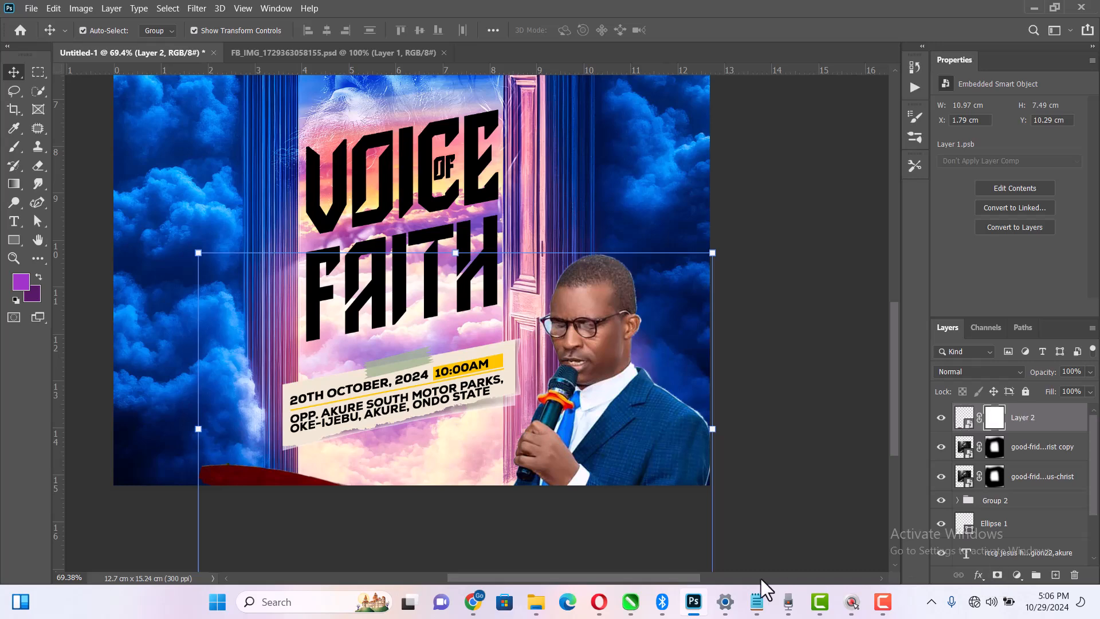
pyautogui.press('v')
pyautogui.press('b')
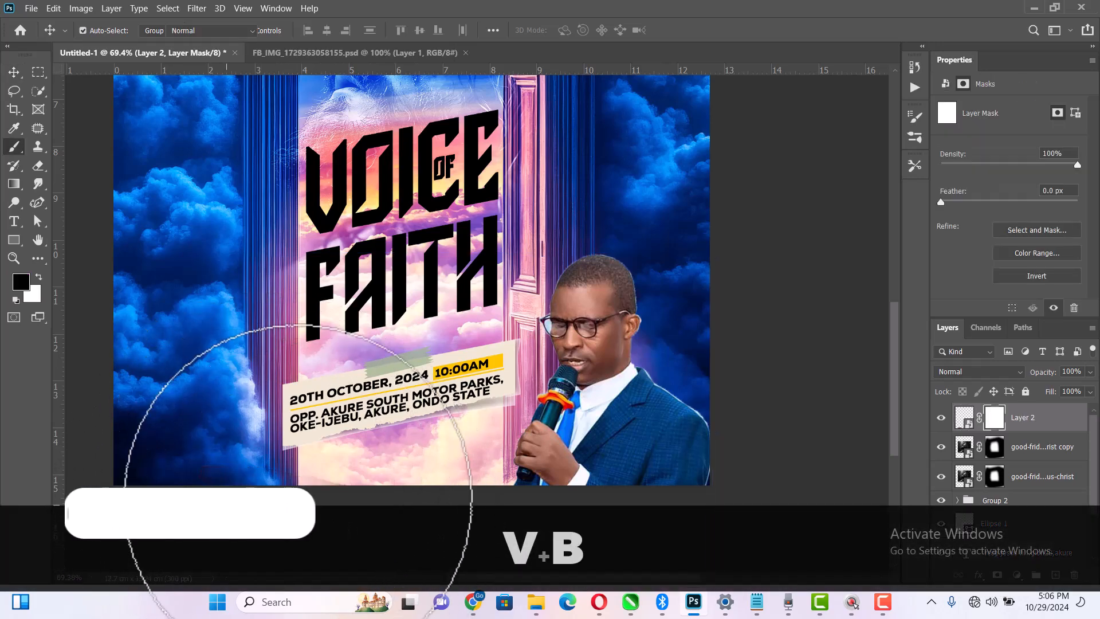
pyautogui.moveTo(286, 461); pyautogui.dragTo(340, 492)
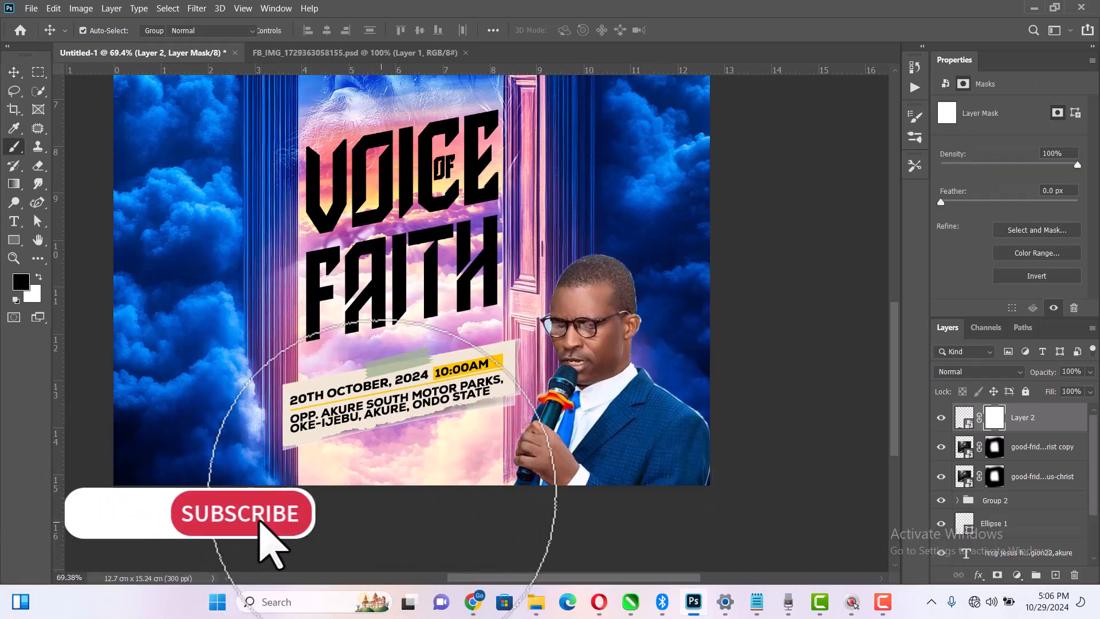
pyautogui.click(13, 73)
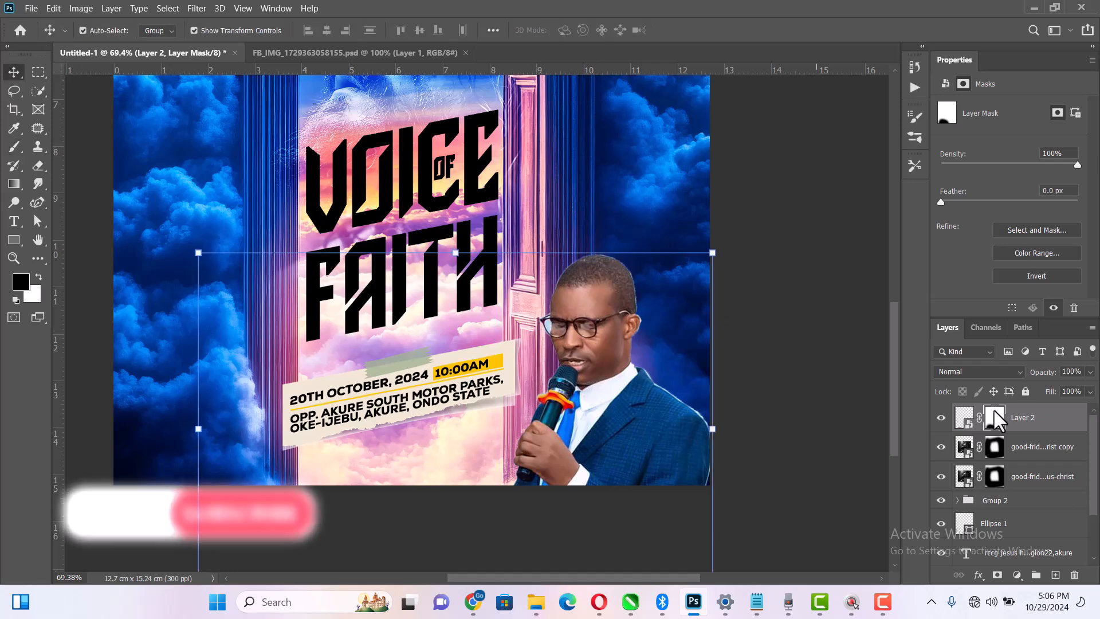
# - Apply a white 4 px outside Stroke layer style to the speaker image
pyautogui.rightClick(1025, 419)
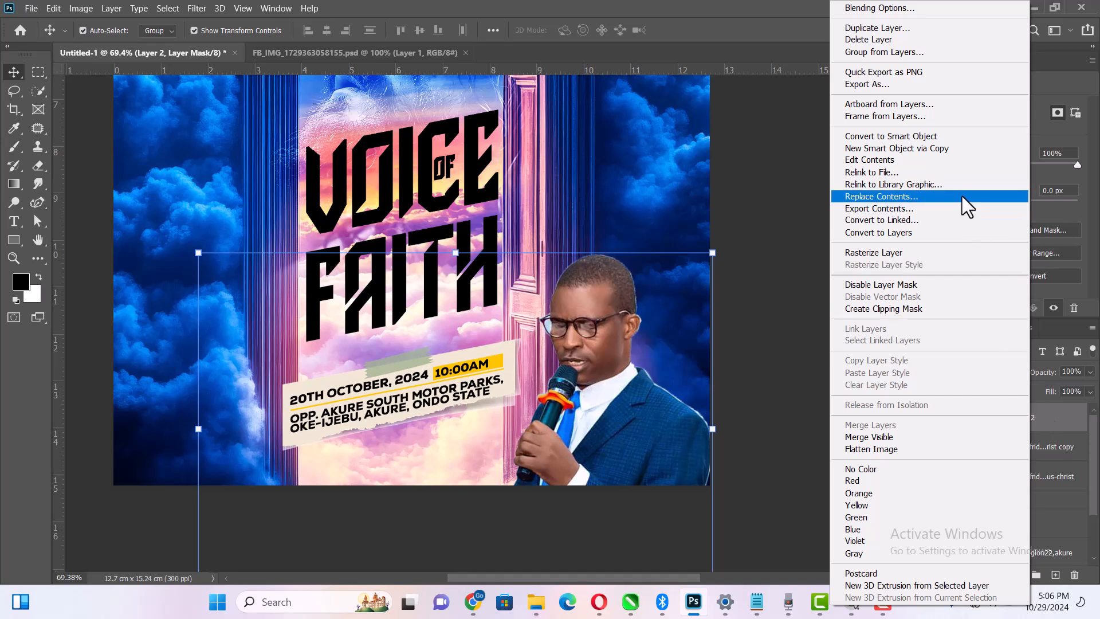
pyautogui.click(1067, 429)
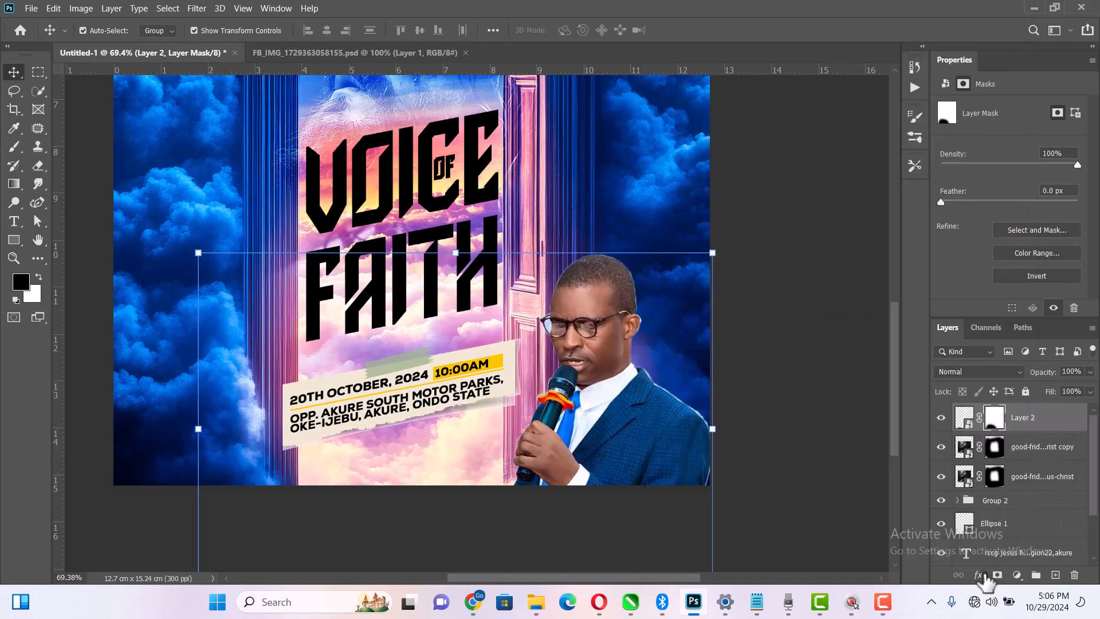
pyautogui.click(980, 575)
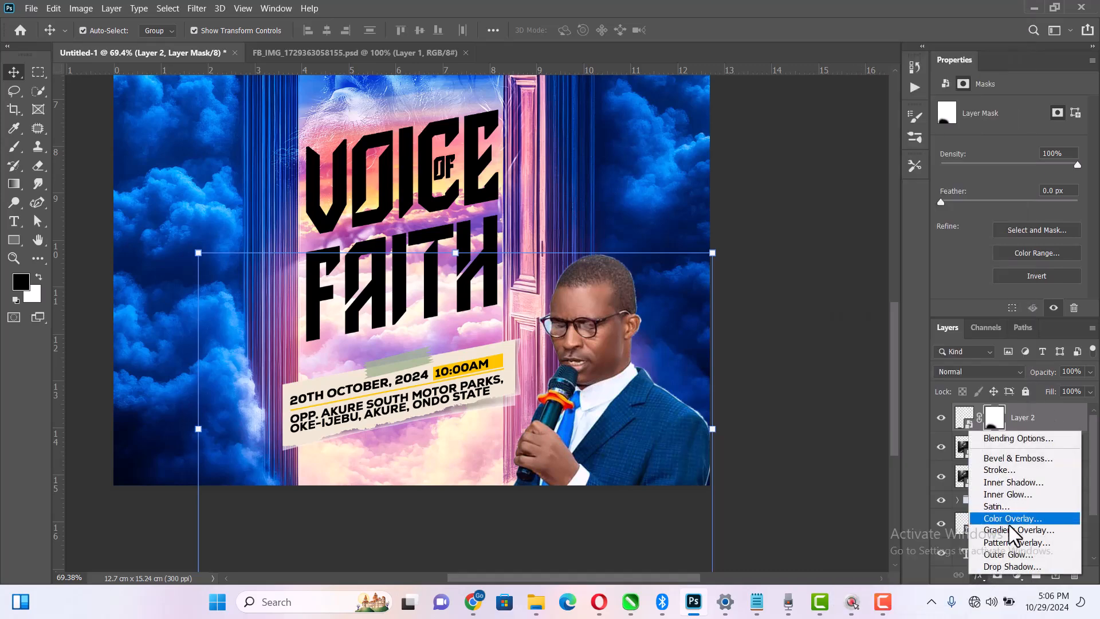
pyautogui.click(1011, 470)
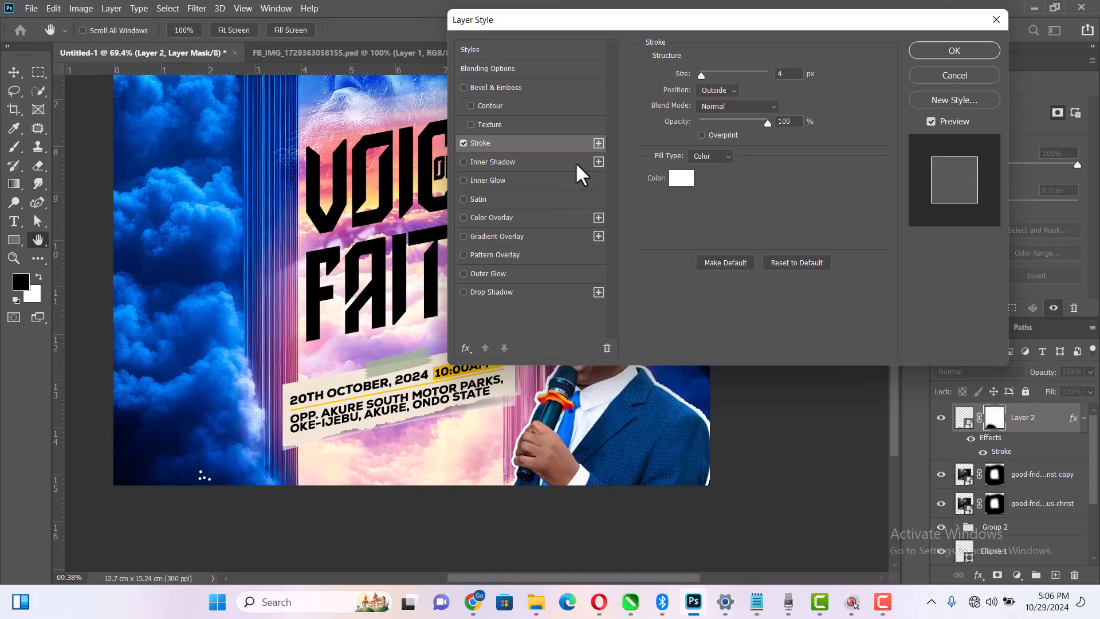
pyautogui.click(954, 53)
pyautogui.press('v')
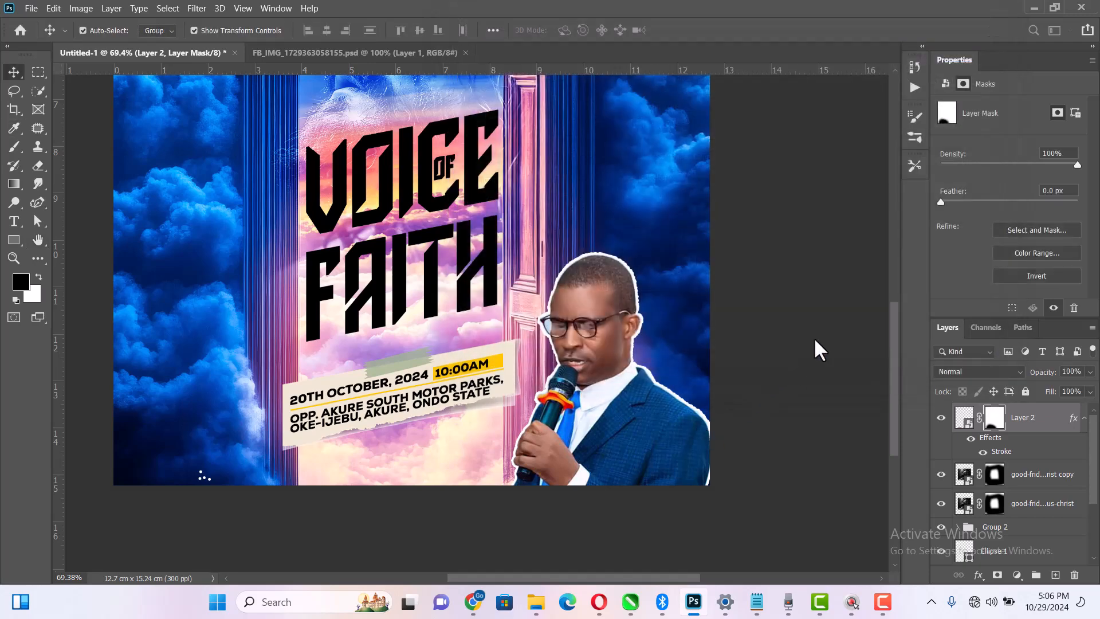
# - Open the Camera Raw Filter for the speaker image itself rather than its mask
pyautogui.click(616, 338)
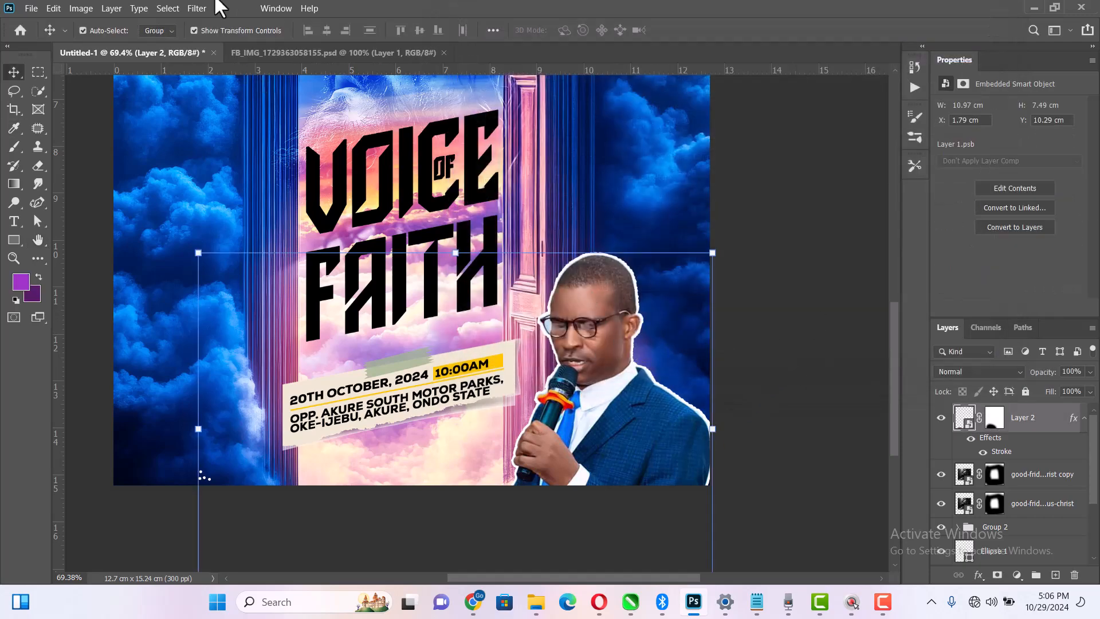
pyautogui.click(194, 8)
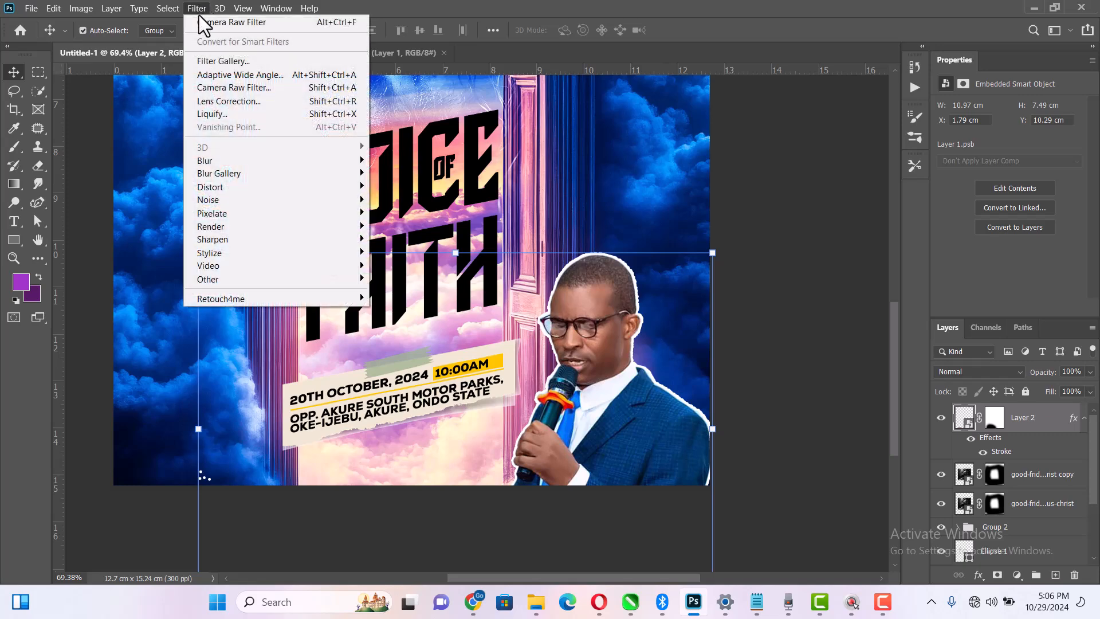
pyautogui.click(214, 85)
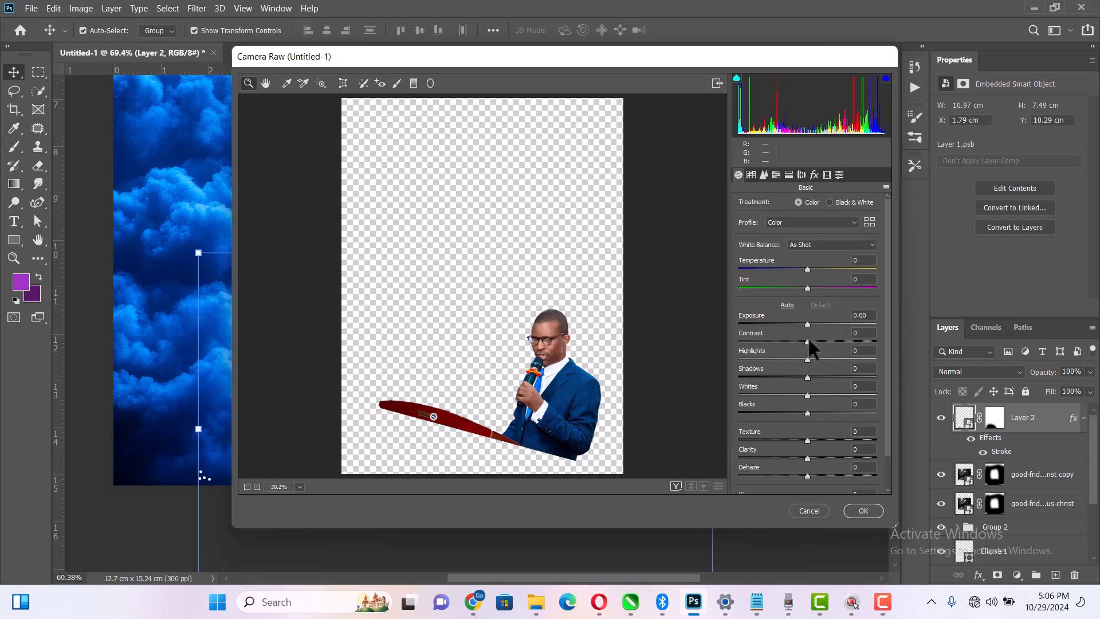
# - Try the Colograde.xmp Camera Raw settings on the speaker image, and undo them
pyautogui.click(887, 187)
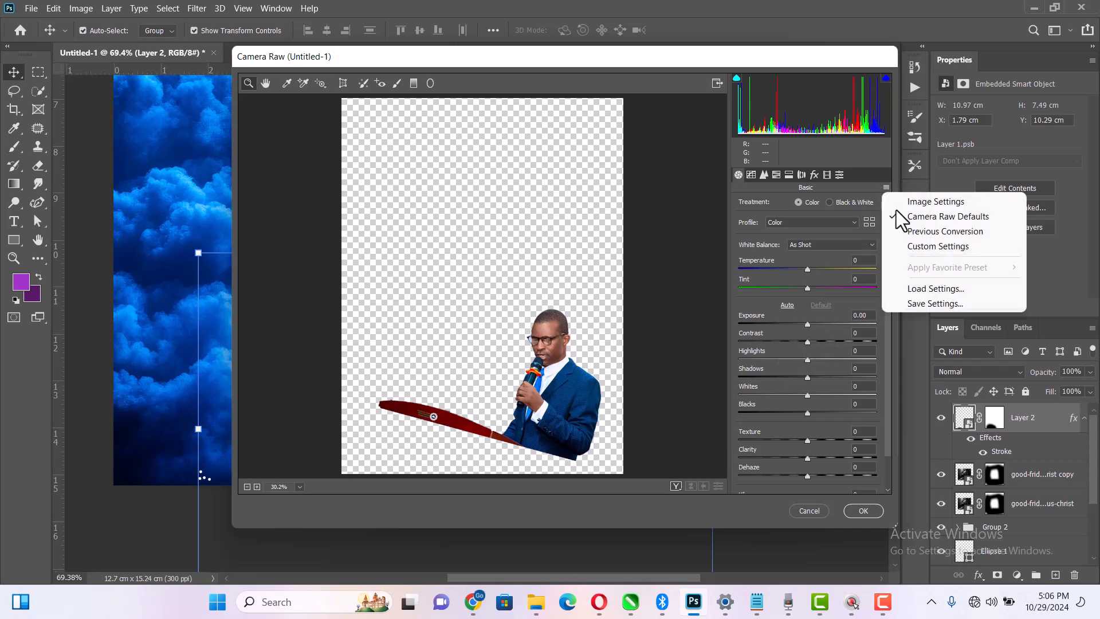
pyautogui.click(921, 287)
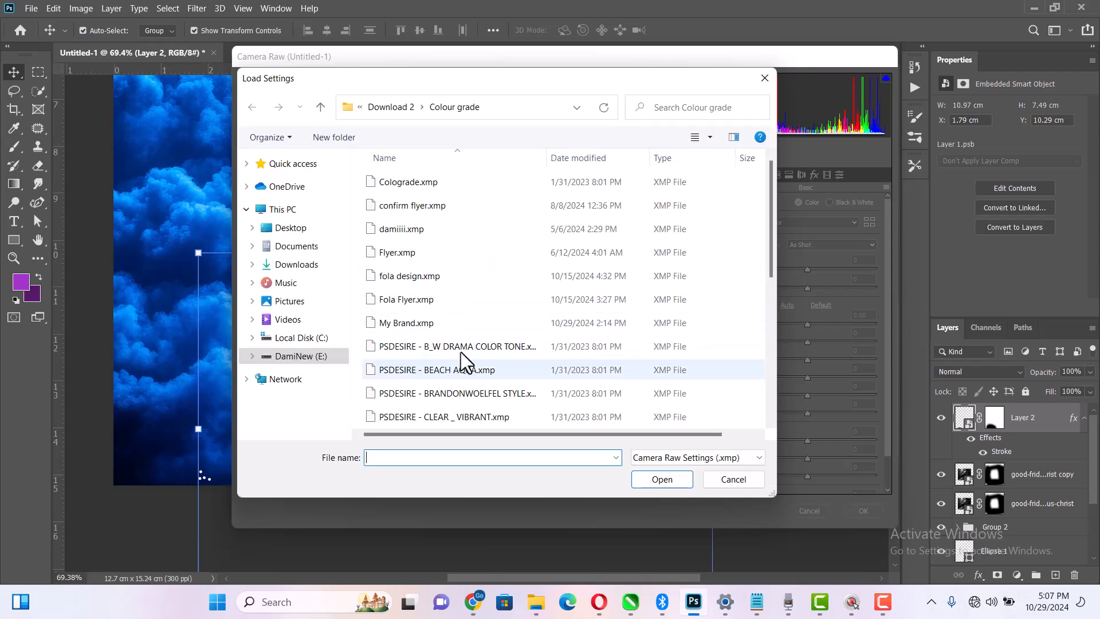
pyautogui.click(422, 183)
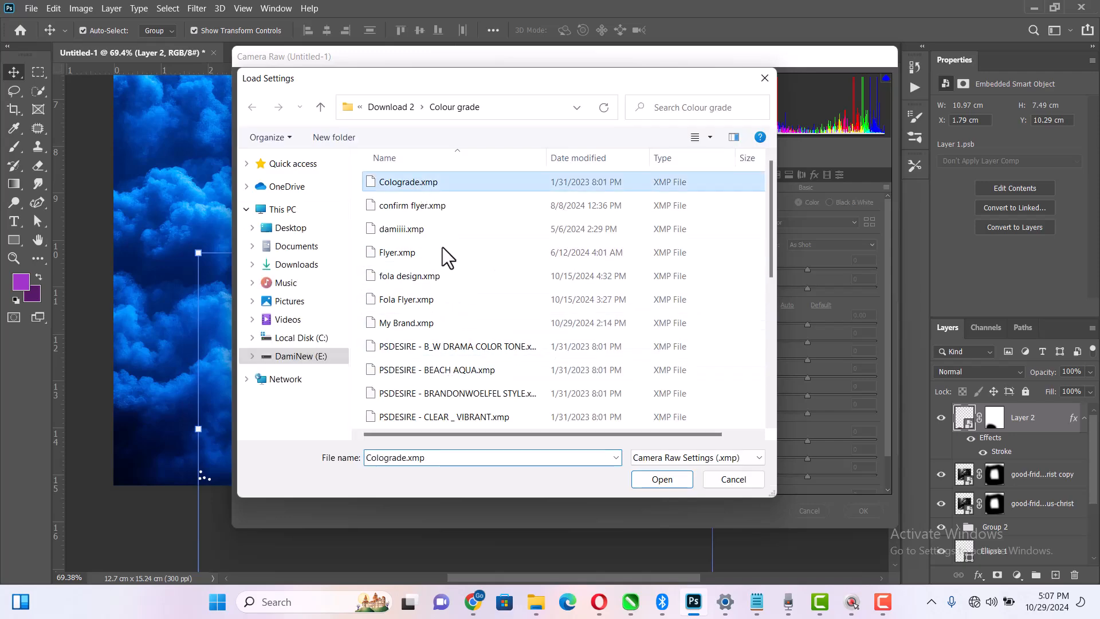
pyautogui.click(657, 481)
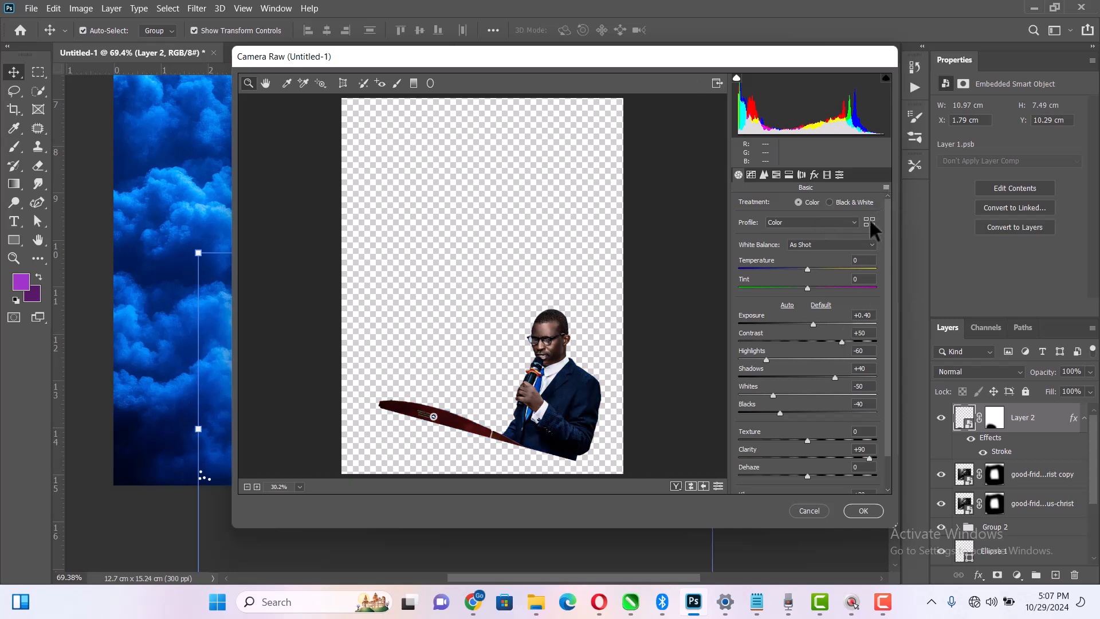
pyautogui.hotkey('ctrl', 'z')
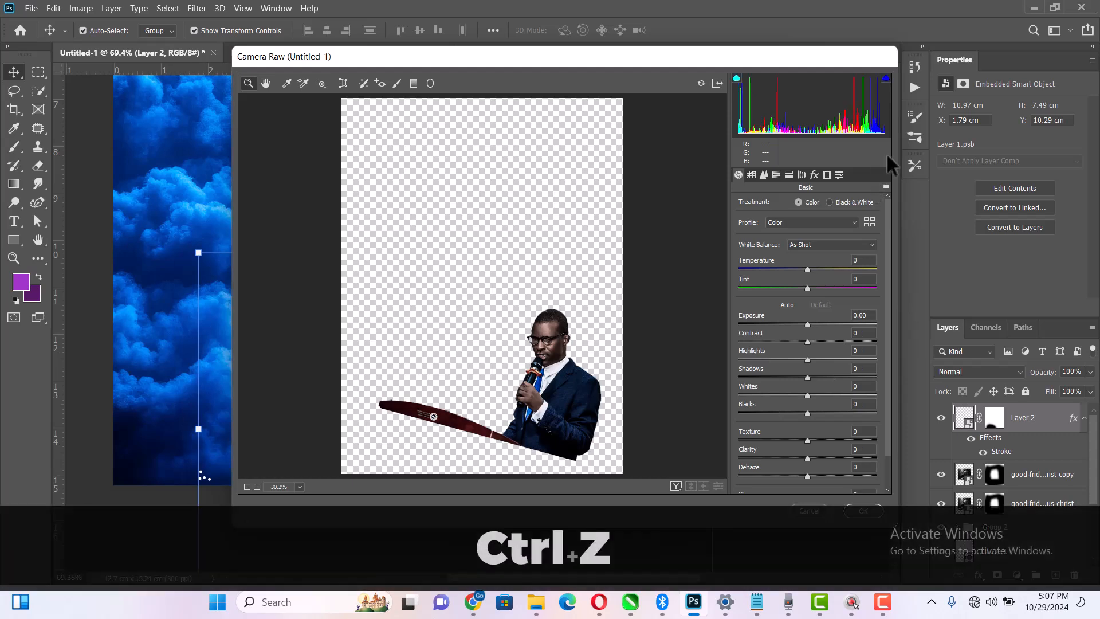
# - Load the PSDESIRE - B_W DRAMA COLOR TONE.xmp settings in Camera Raw and apply them to the speaker image
pyautogui.click(886, 187)
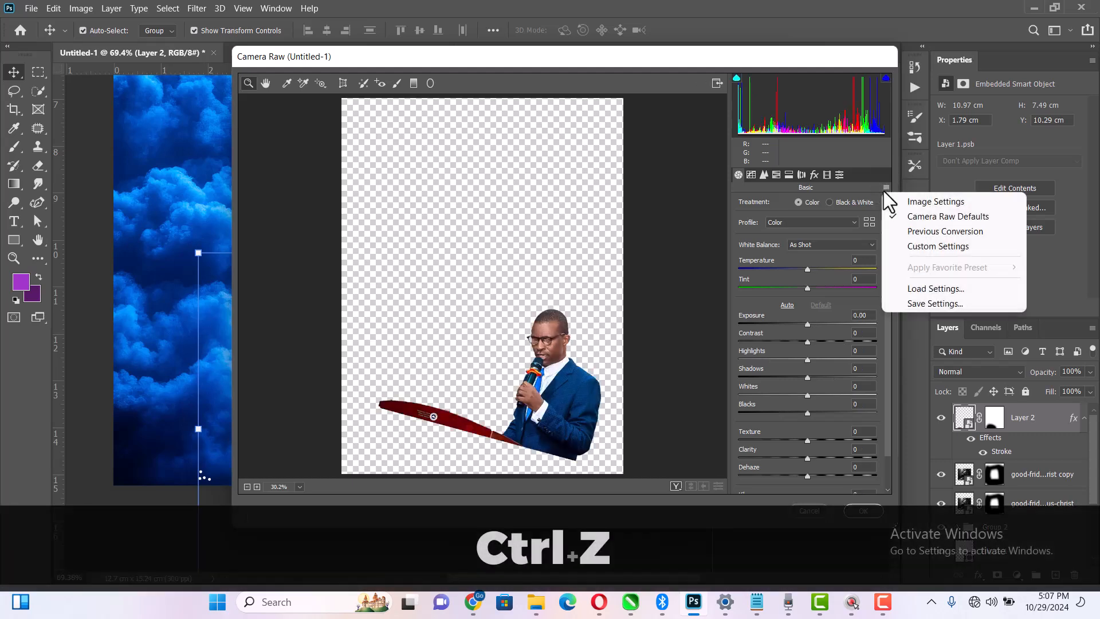
pyautogui.click(909, 288)
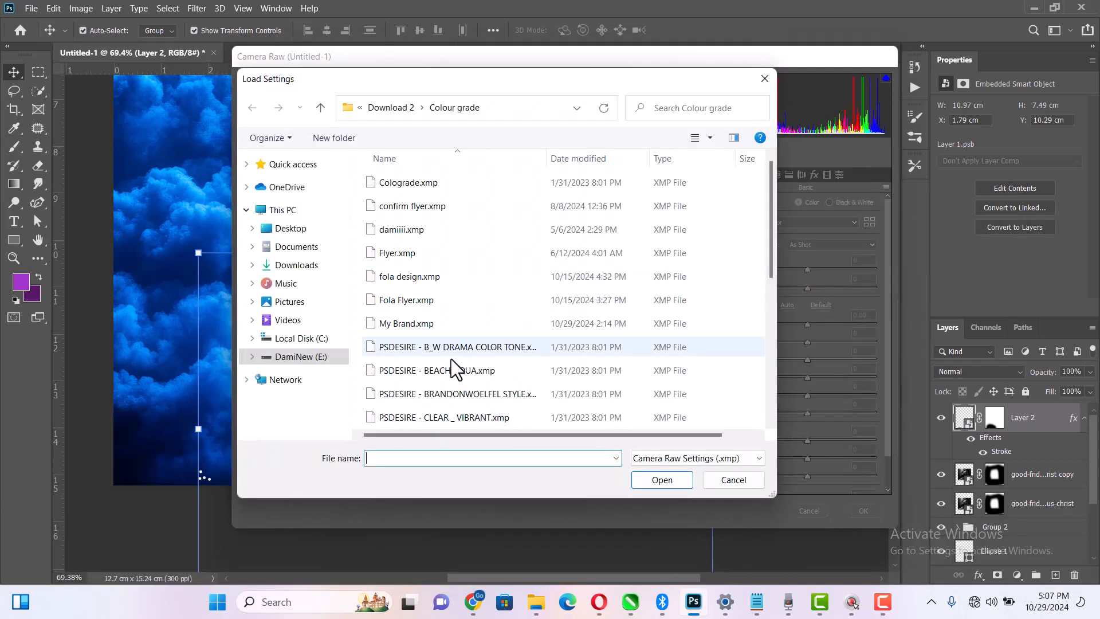
pyautogui.click(434, 346)
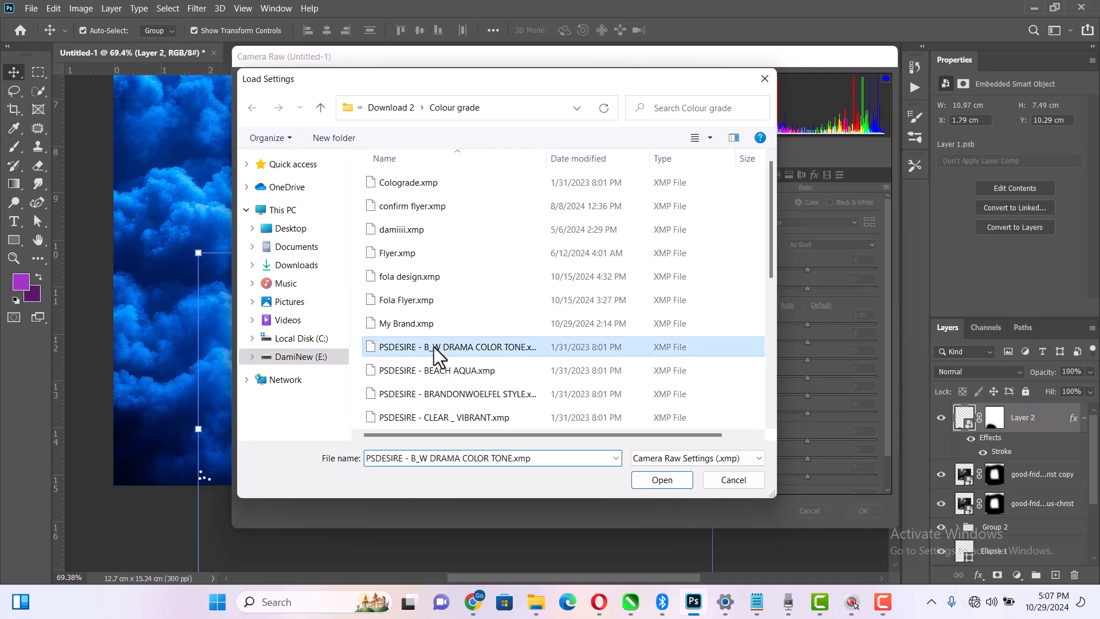
pyautogui.click(662, 481)
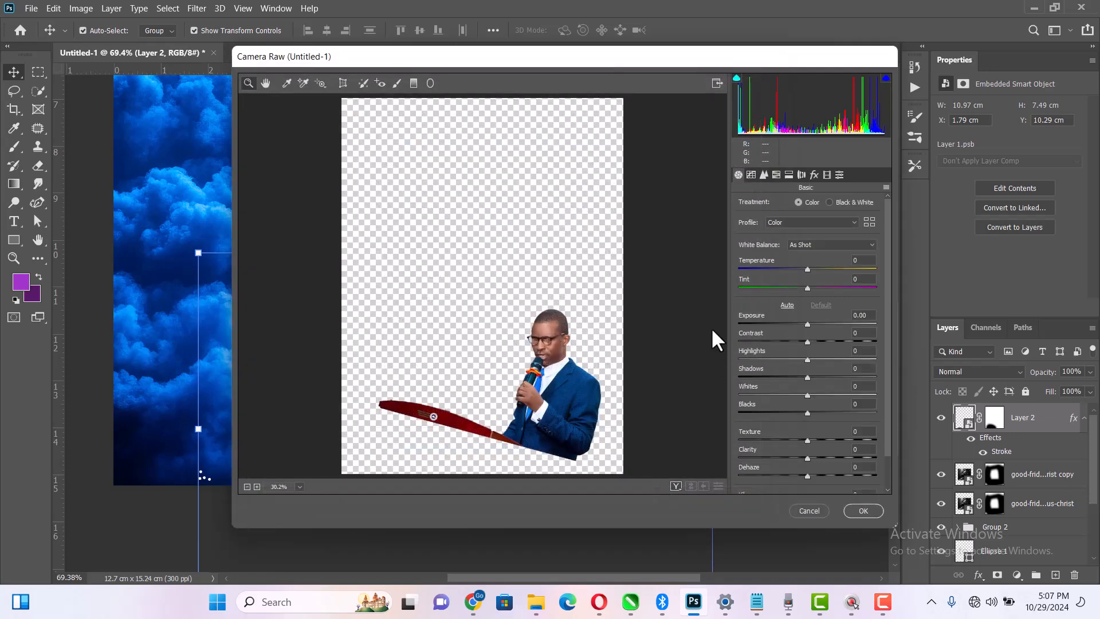
pyautogui.click(863, 510)
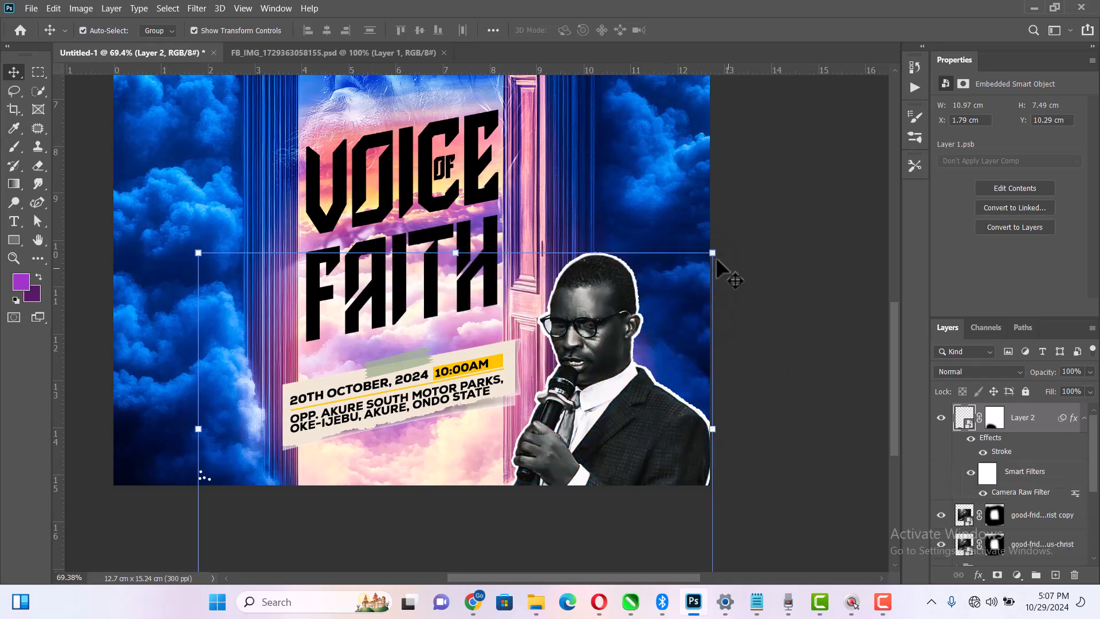
# - Deselect all layers and examine the whole flyer and the speaker's placement up close
pyautogui.press('z')
pyautogui.rightClick(561, 200)
pyautogui.click(589, 204)
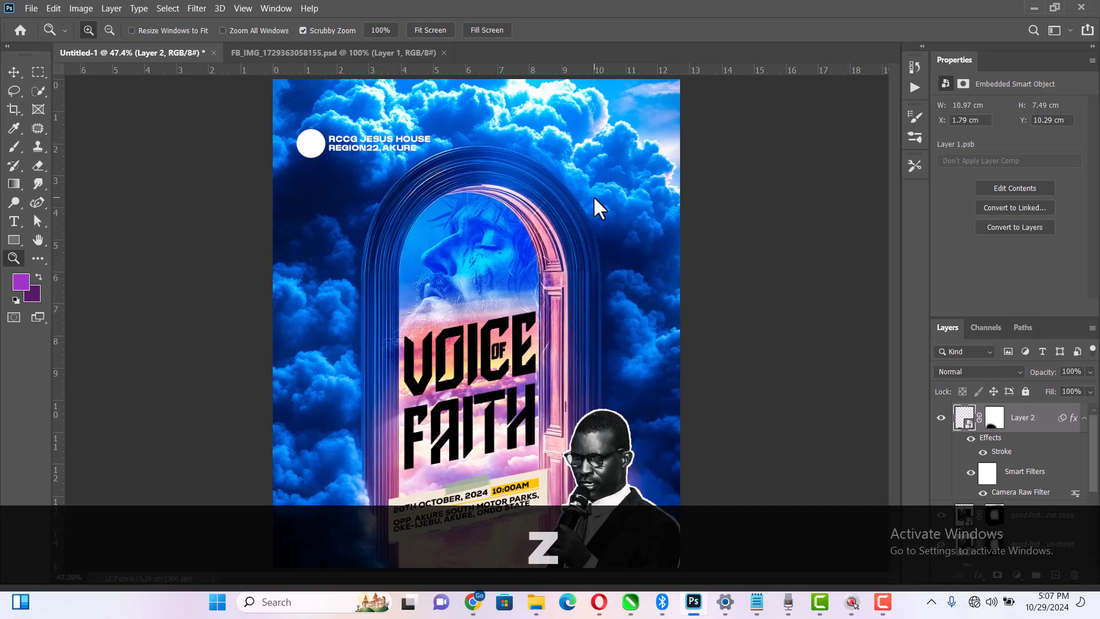
pyautogui.click(13, 73)
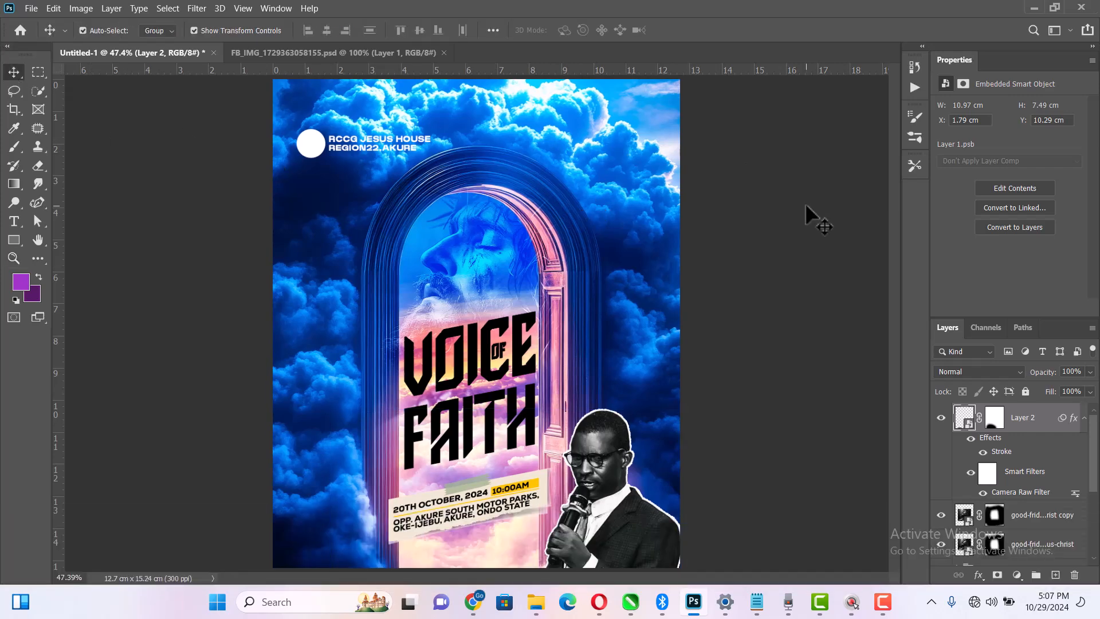
pyautogui.click(721, 293)
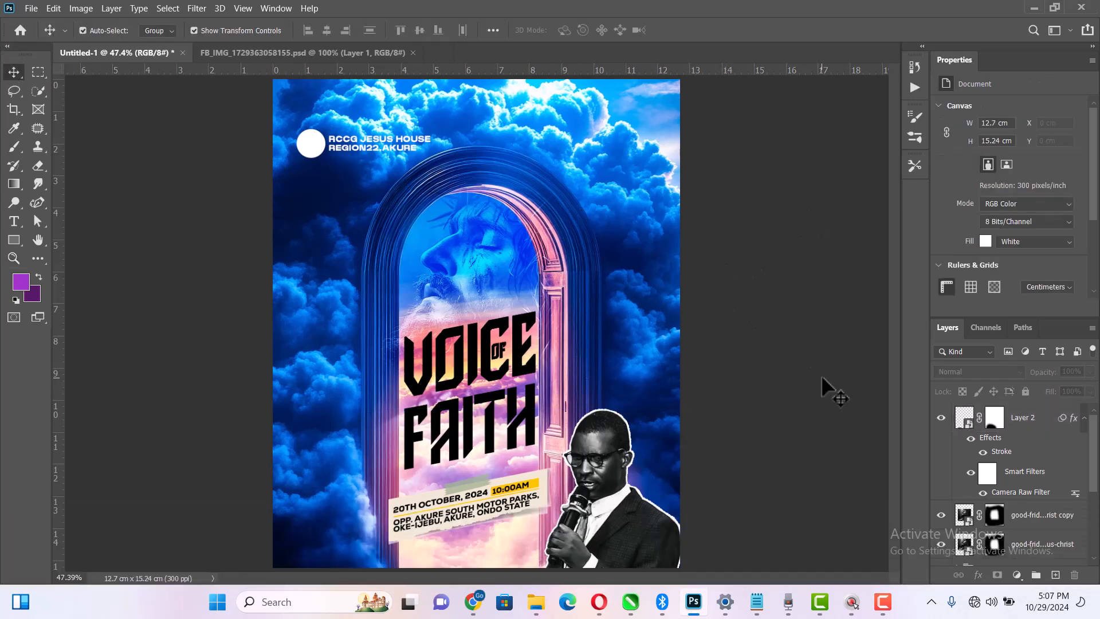
pyautogui.press('alt')
pyautogui.scroll(1, 594, 477)
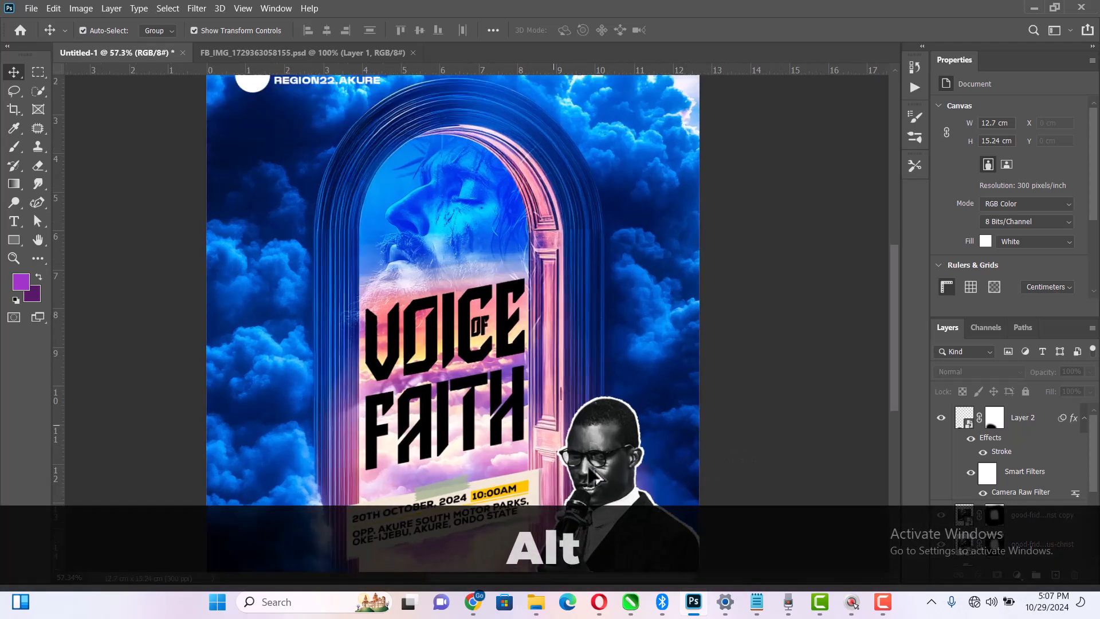
# - Examine the flyer's title and Jesus image at 100% zoom, and view the whole flyer
pyautogui.press('z')
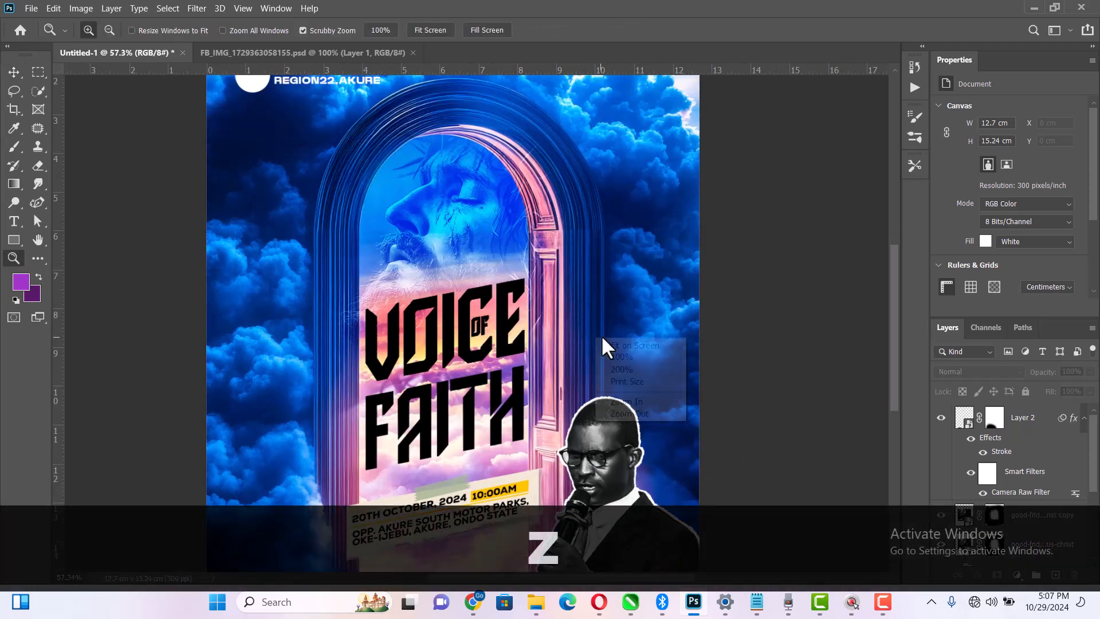
pyautogui.rightClick(602, 340)
pyautogui.click(606, 352)
pyautogui.rightClick(545, 277)
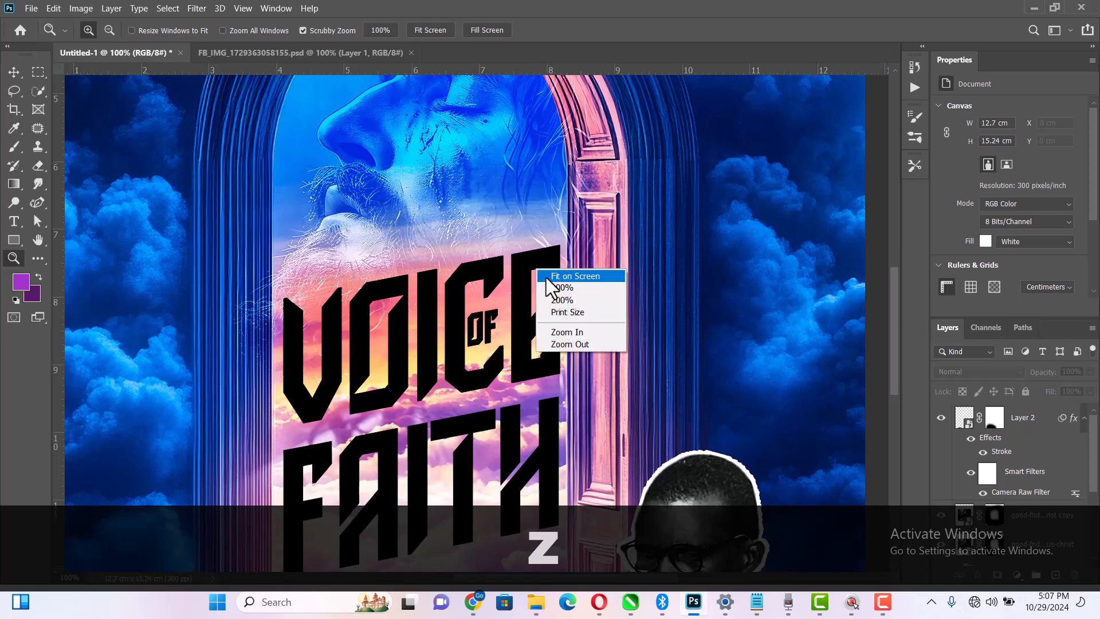
pyautogui.click(554, 278)
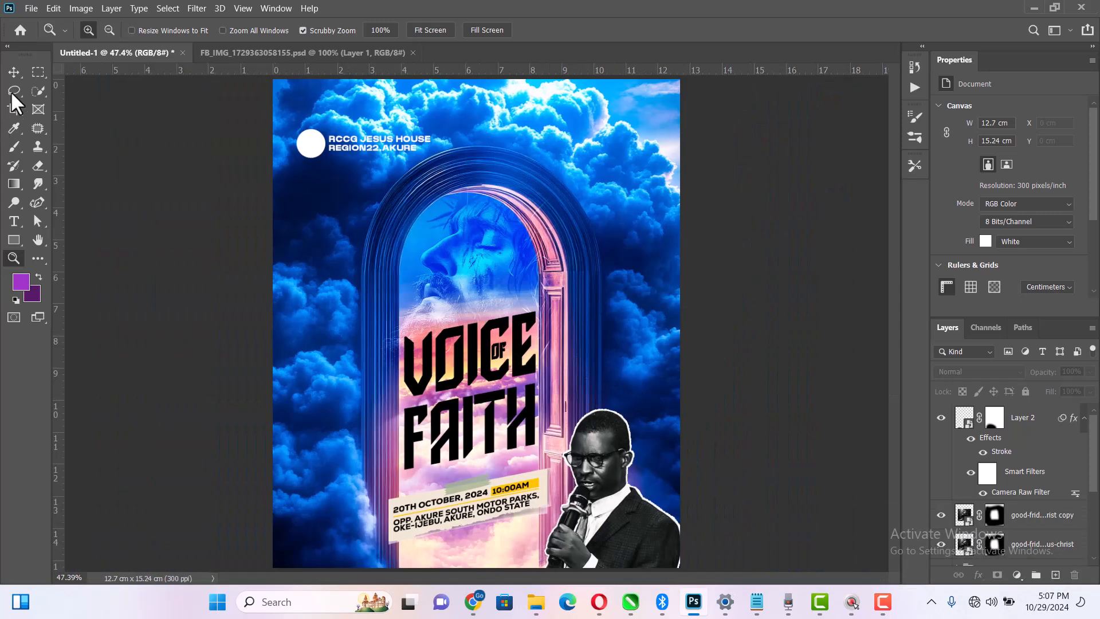
# - Place both dark light-leak texture images from Downloads > New folder (2) into the flyer document
pyautogui.click(14, 72)
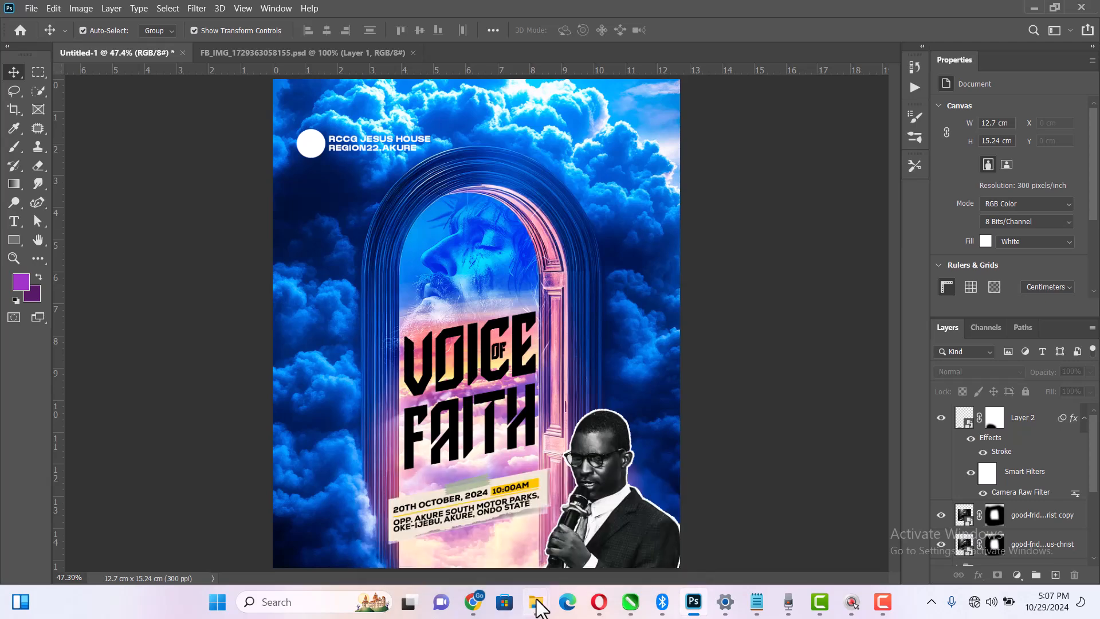
pyautogui.moveTo(536, 602)
pyautogui.click(479, 526)
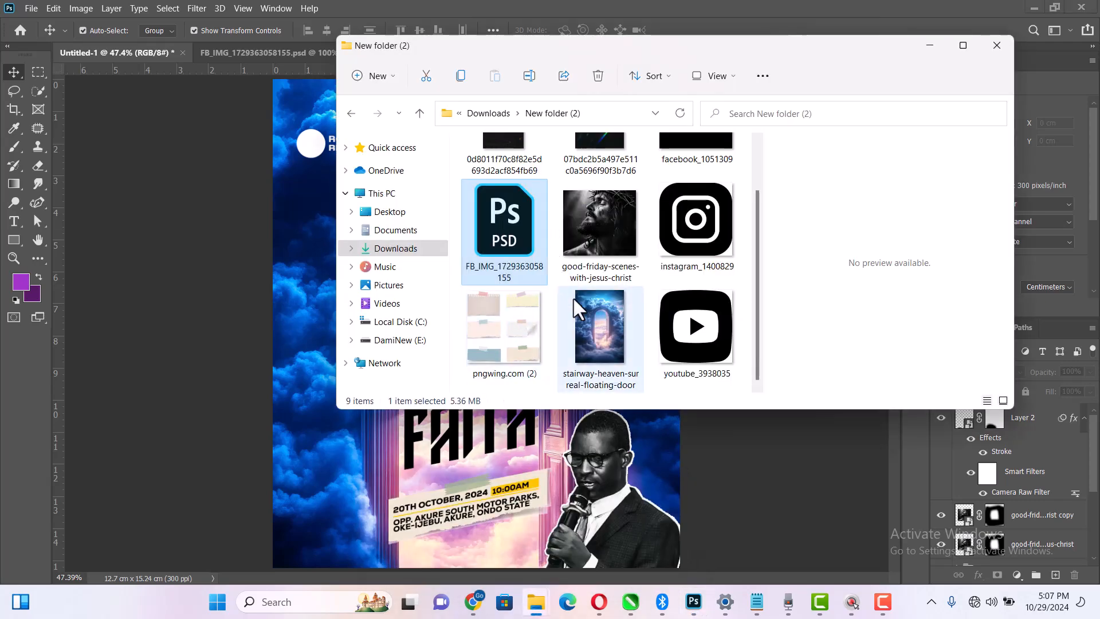
pyautogui.scroll(2, 586, 308)
pyautogui.click(596, 195)
pyautogui.keyDown('shift'); pyautogui.click(499, 177); pyautogui.keyUp('shift')
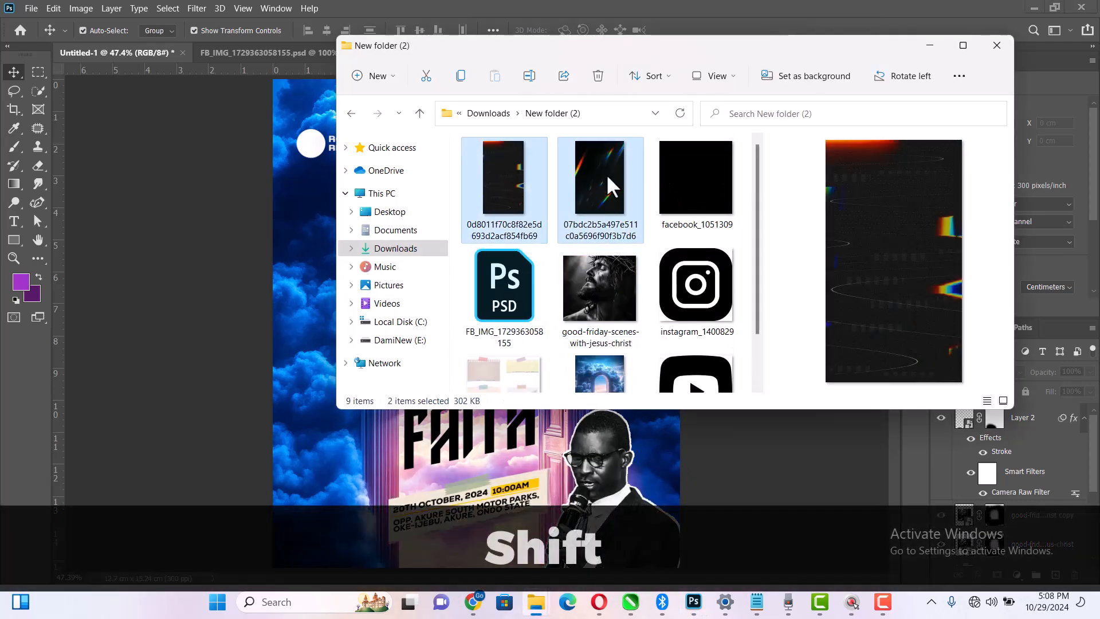
pyautogui.moveTo(606, 173); pyautogui.dragTo(303, 207)
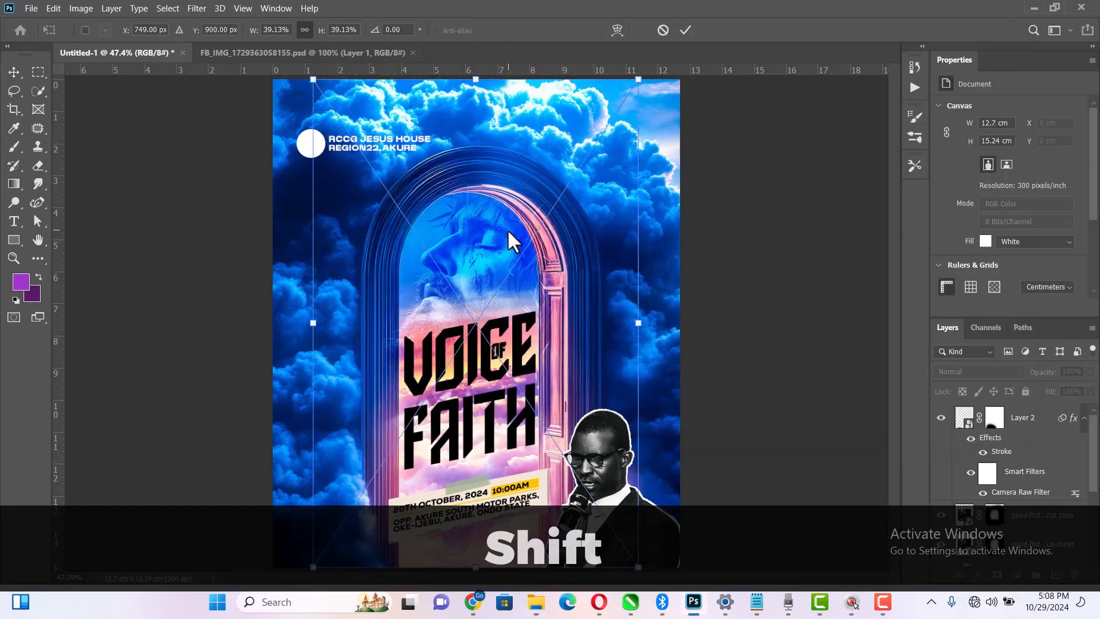
# - Scale the placed textures to cover the flyer's width, 13.6 cm and 12.71 cm wide, and align the second with the canvas's upper edge
pyautogui.moveTo(638, 320); pyautogui.dragTo(679, 298)
pyautogui.click(685, 30)
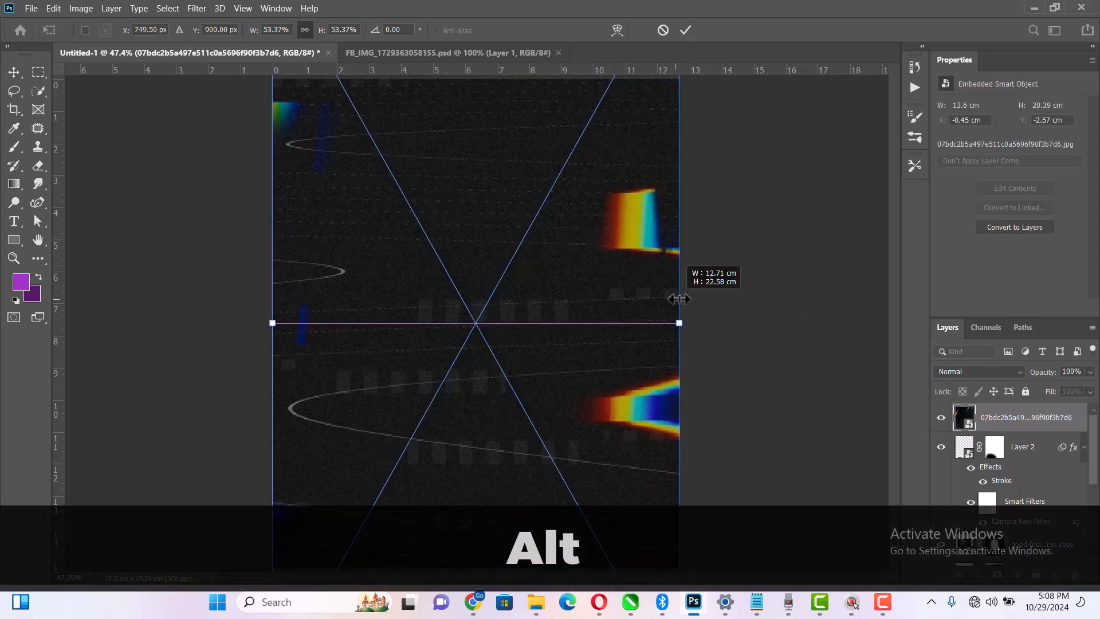
pyautogui.moveTo(612, 184); pyautogui.dragTo(607, 297)
pyautogui.click(686, 30)
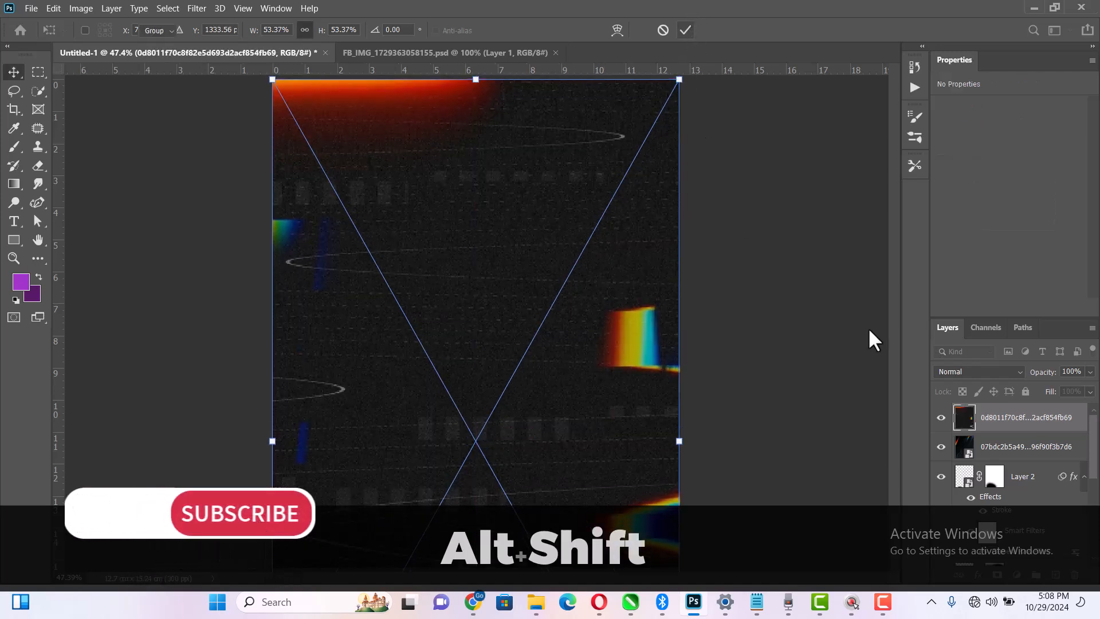
# - Set the blending mode of both texture layers to Screen
pyautogui.keyDown('ctrl'); pyautogui.click(1010, 452); pyautogui.keyUp('ctrl')
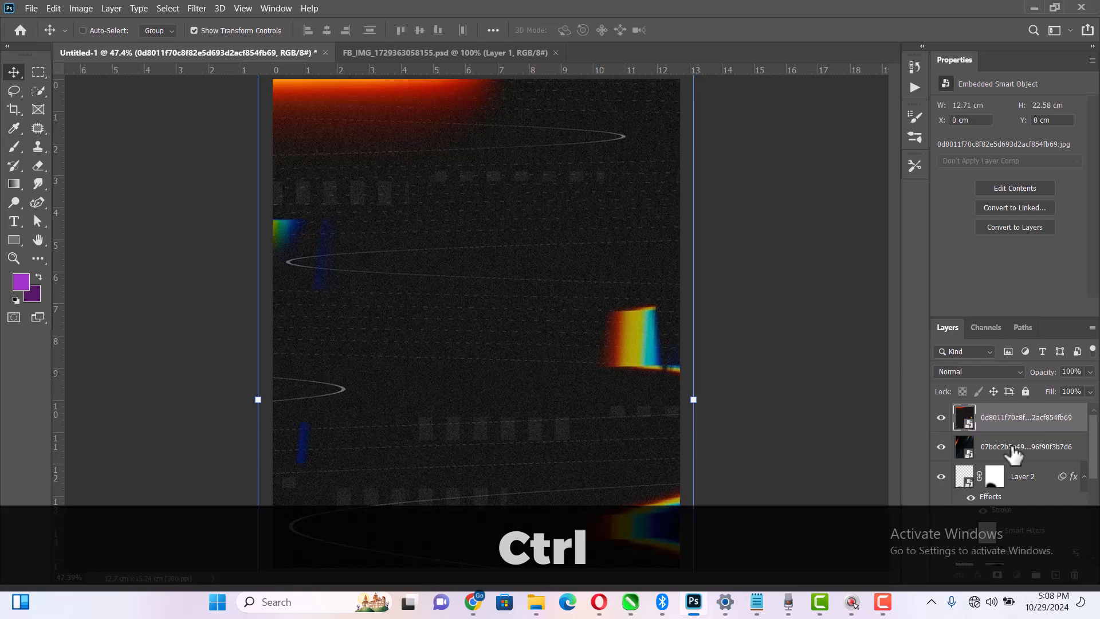
pyautogui.click(999, 370)
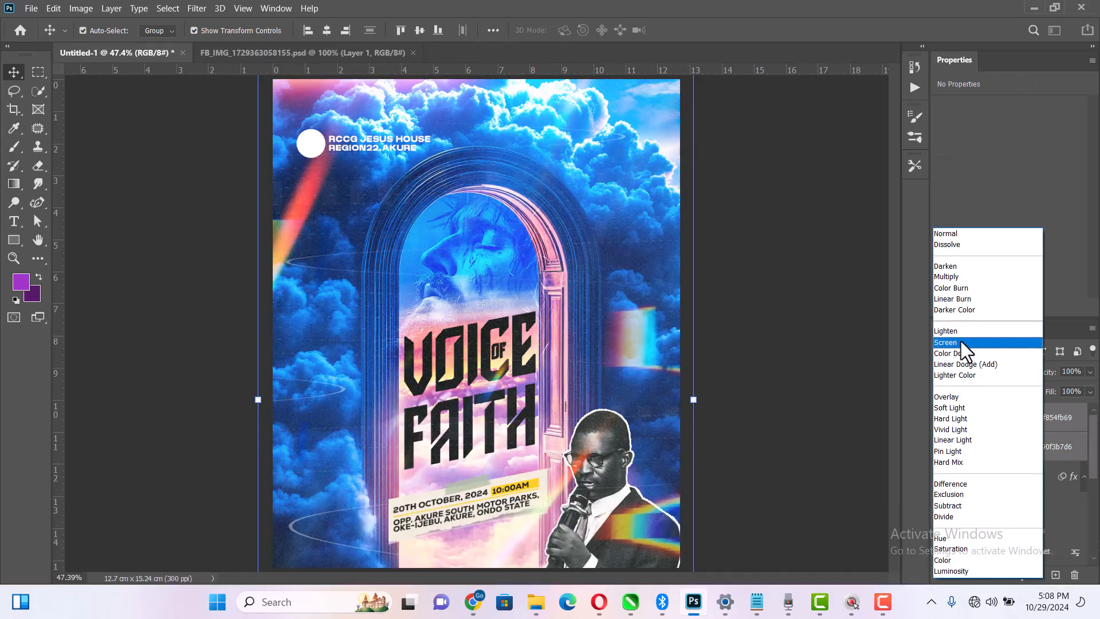
pyautogui.click(961, 342)
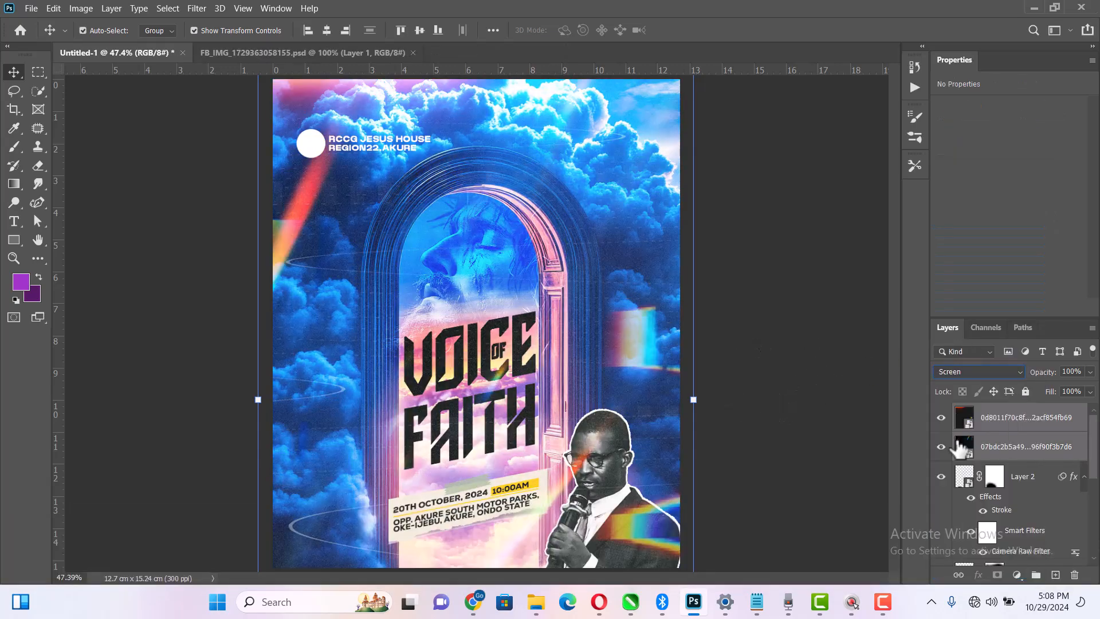
# - Enlarge the 07bdc2b5a49 texture to about 15.95 × 23.92 cm and move it up to about X -3.04 cm, Y -6.12 cm
pyautogui.click(1010, 457)
pyautogui.press('alt')
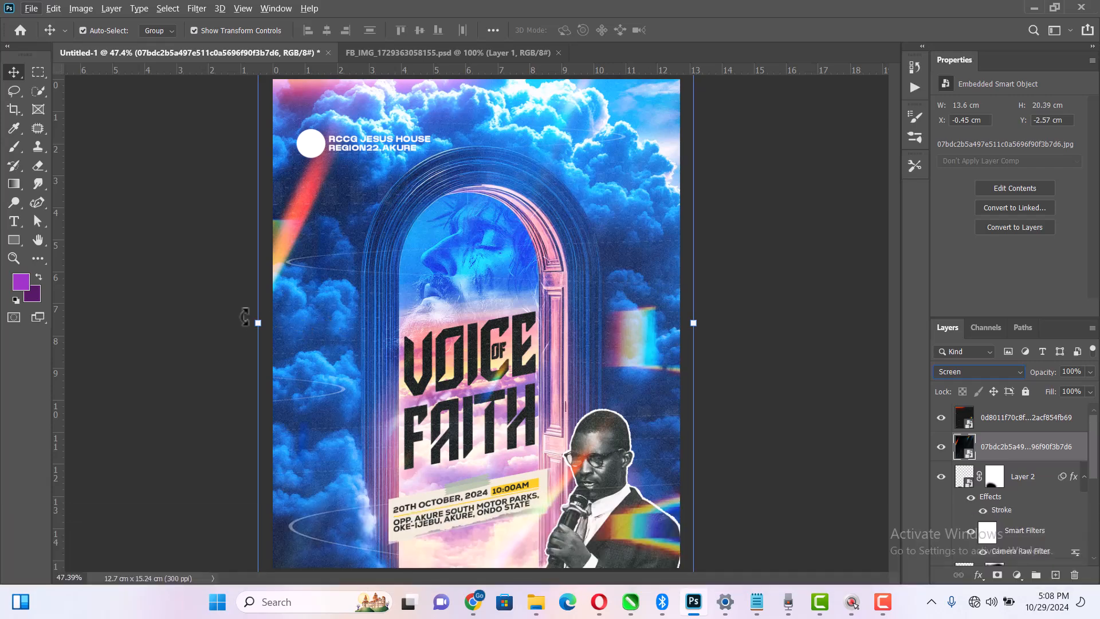
pyautogui.moveTo(258, 322); pyautogui.dragTo(173, 363)
pyautogui.moveTo(471, 370); pyautogui.dragTo(467, 321)
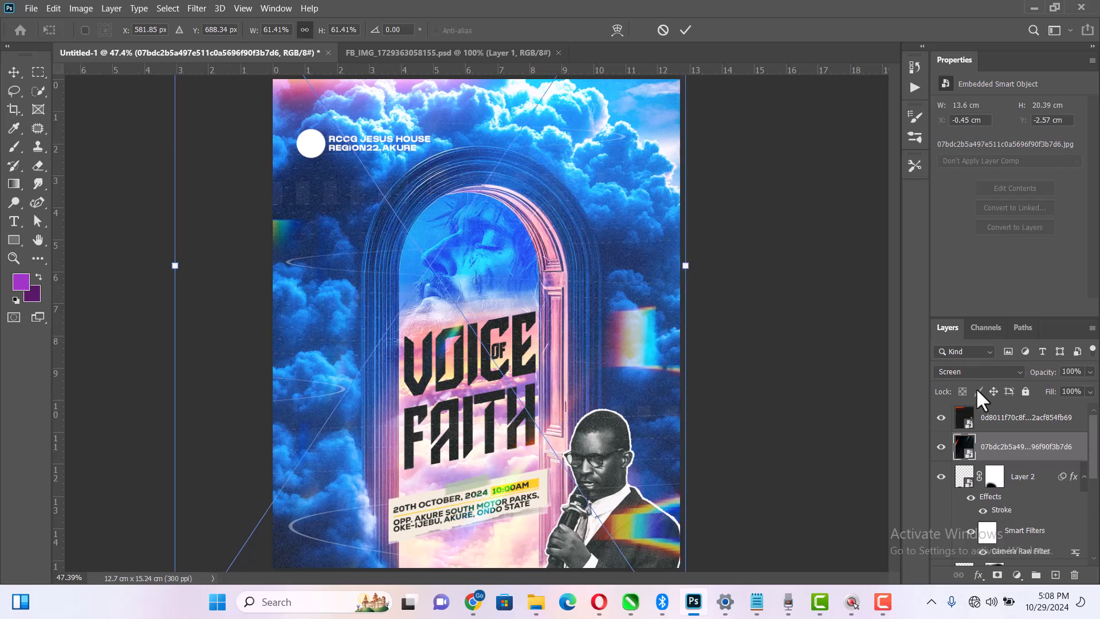
pyautogui.click(684, 29)
# - Stamp all visible layers into a new merged layer above the two textures
pyautogui.press('z')
pyautogui.rightClick(535, 283)
pyautogui.click(568, 292)
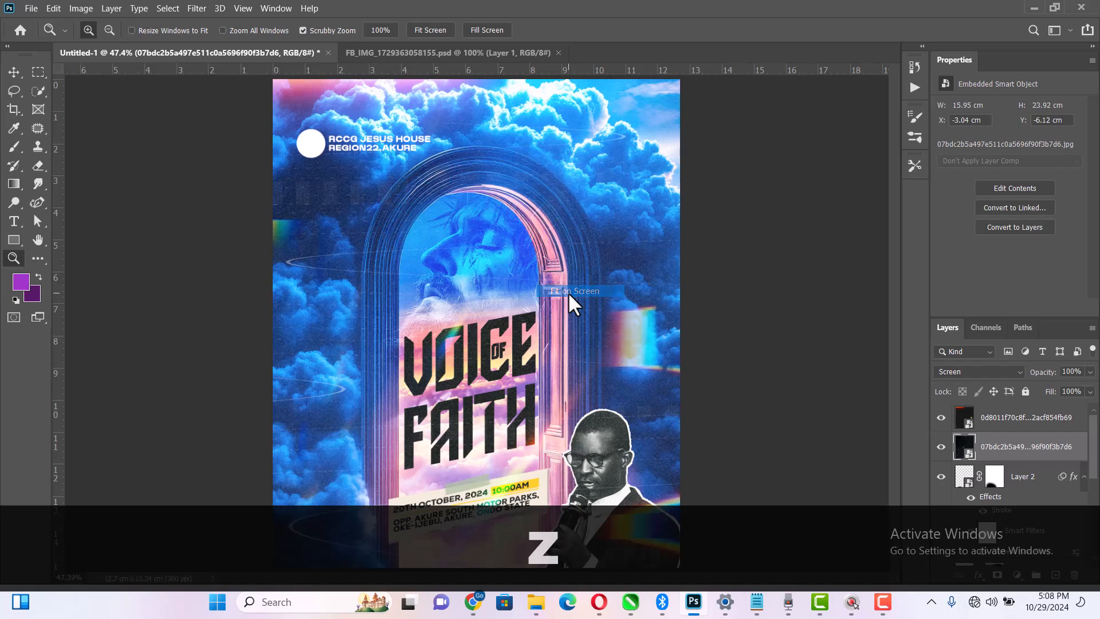
pyautogui.rightClick(630, 346)
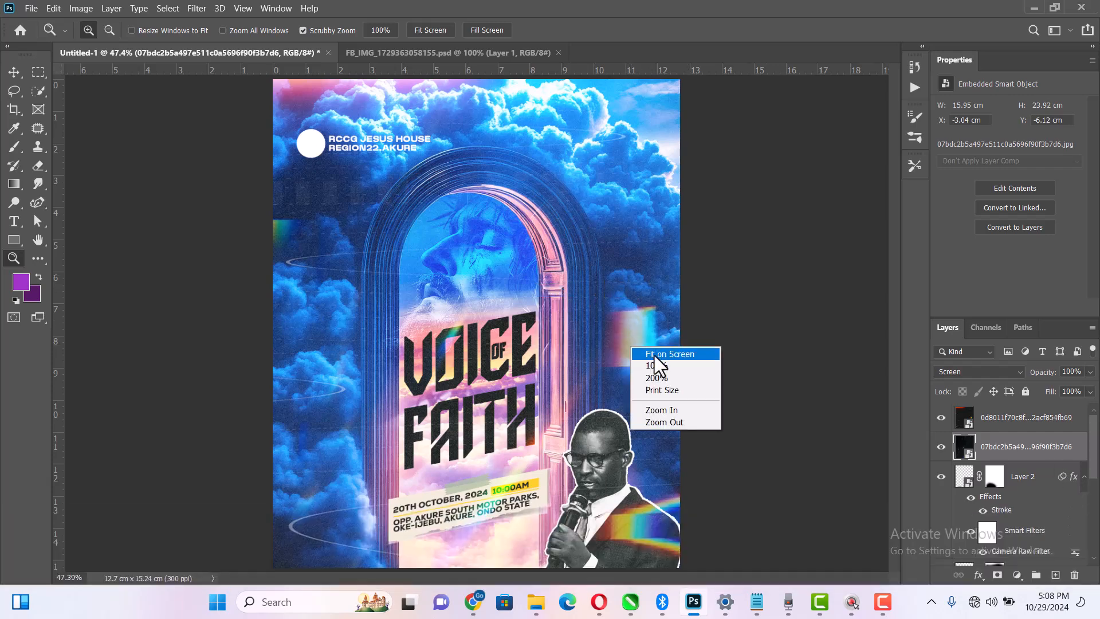
pyautogui.click(654, 353)
pyautogui.click(1060, 425)
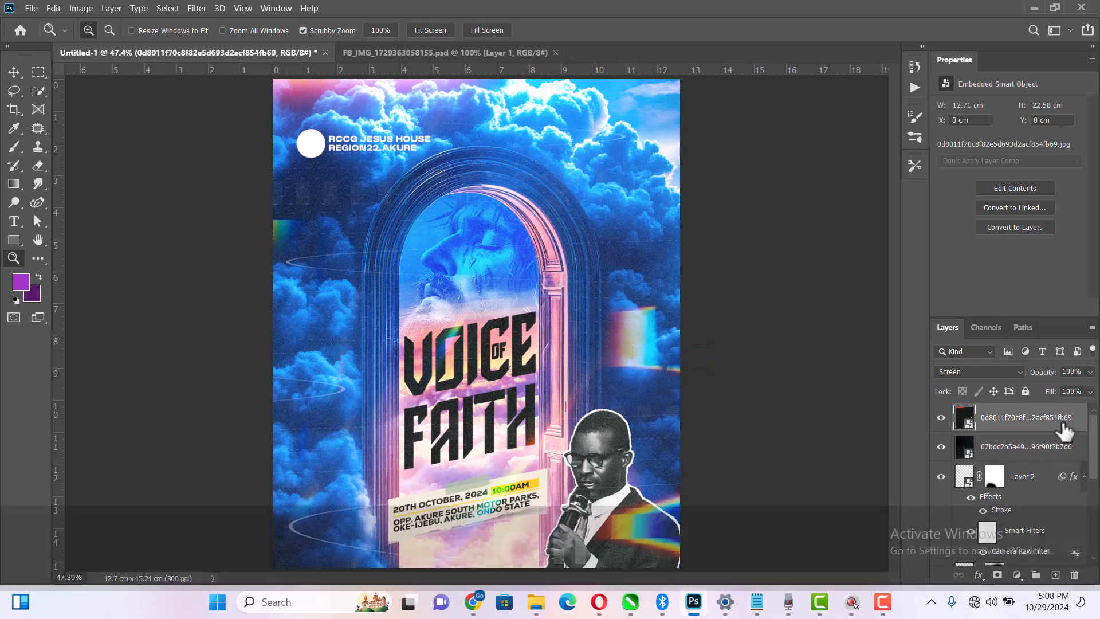
pyautogui.hotkey('ctrl', 'shift', 'alt', 'e')
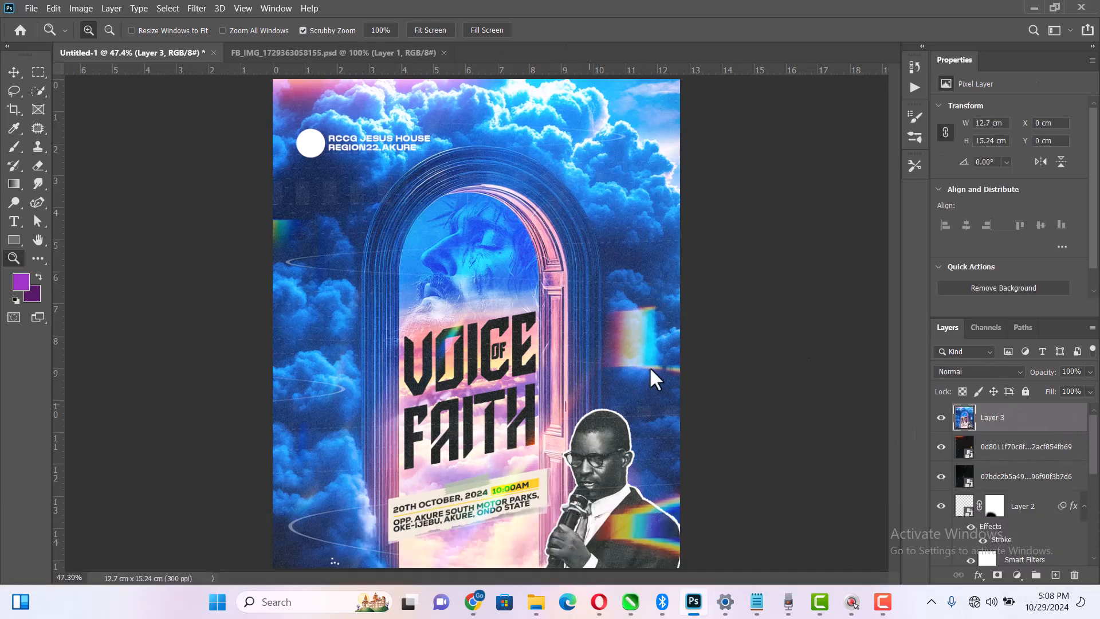
pyautogui.click(201, 11)
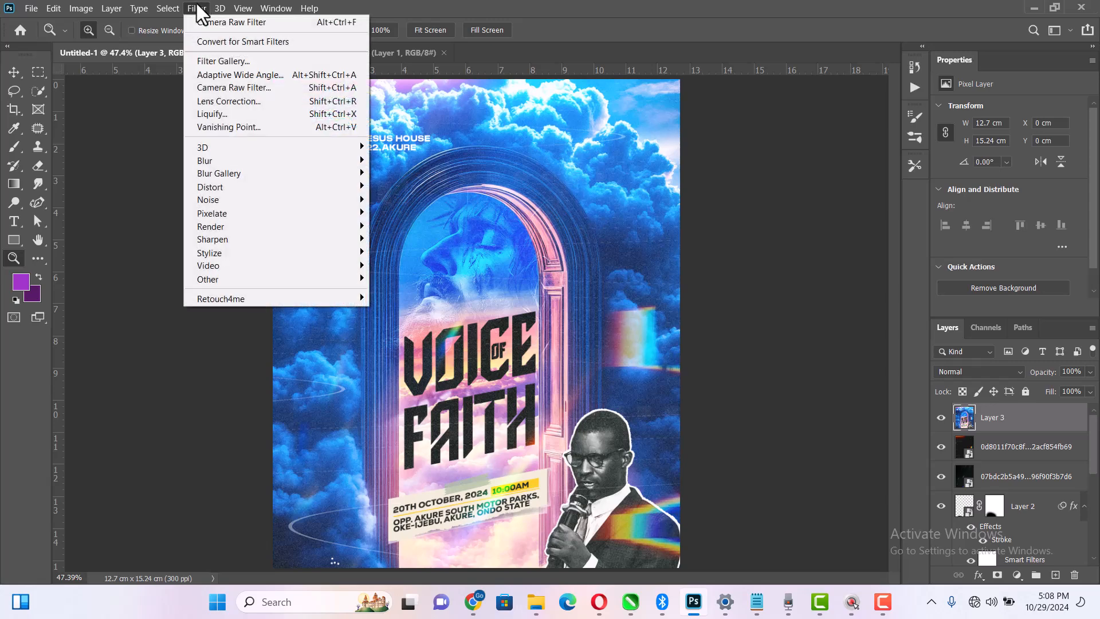
pyautogui.click(207, 17)
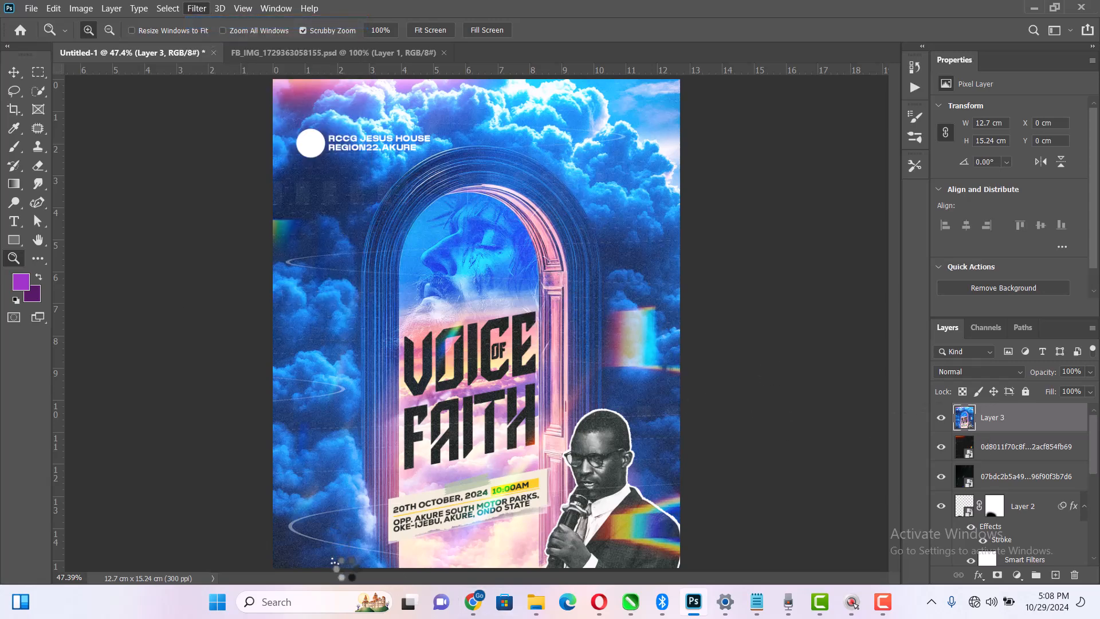
pyautogui.hotkey('ctrl', 'z')
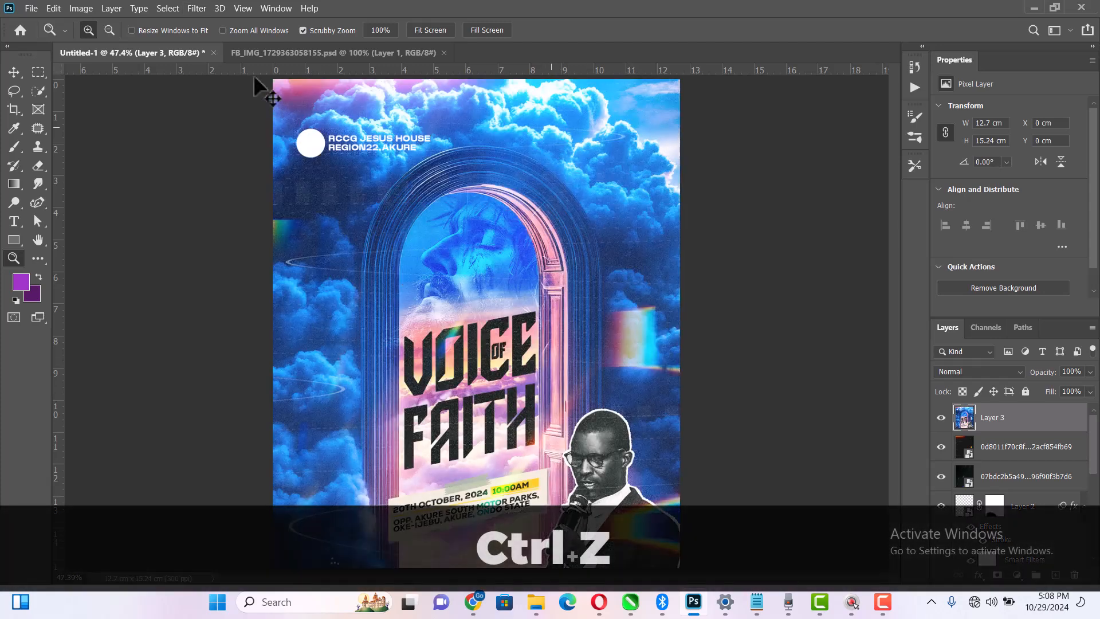
# - Open the Camera Raw Filter on the merged layer and set Contrast +26, Highlights -26, Whites -23, Blacks -4 and Texture +9
pyautogui.click(201, 8)
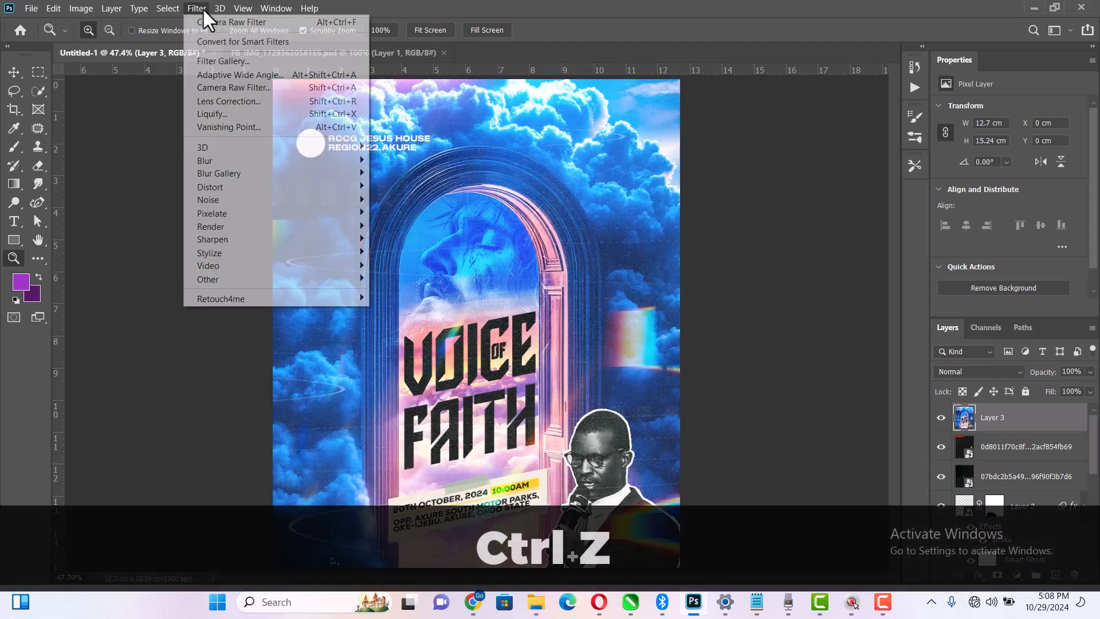
pyautogui.click(227, 88)
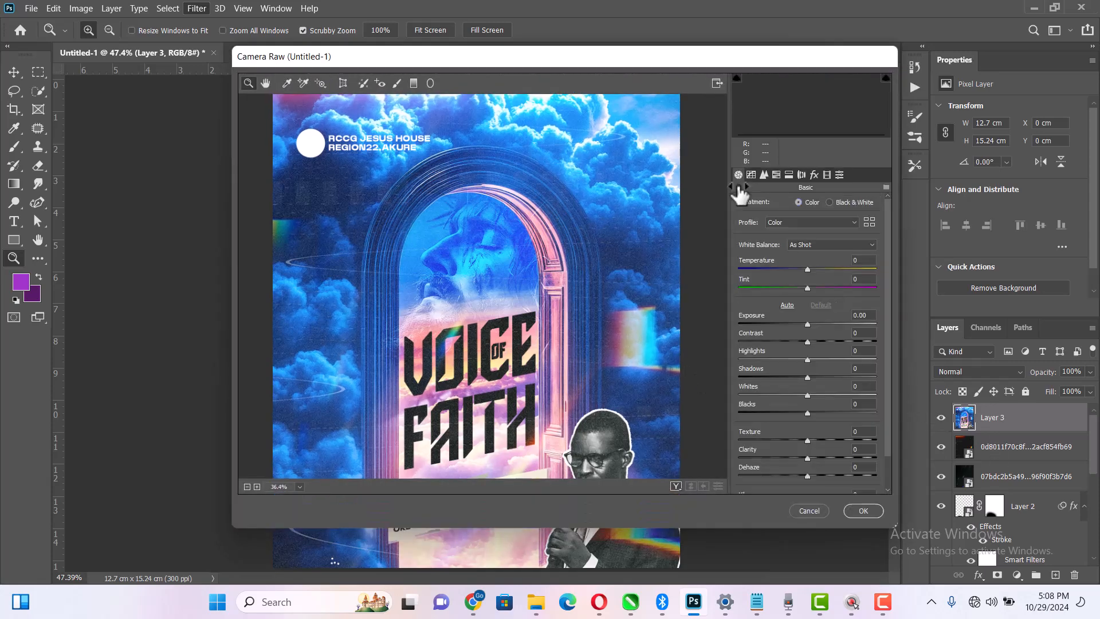
pyautogui.moveTo(809, 341); pyautogui.dragTo(811, 452)
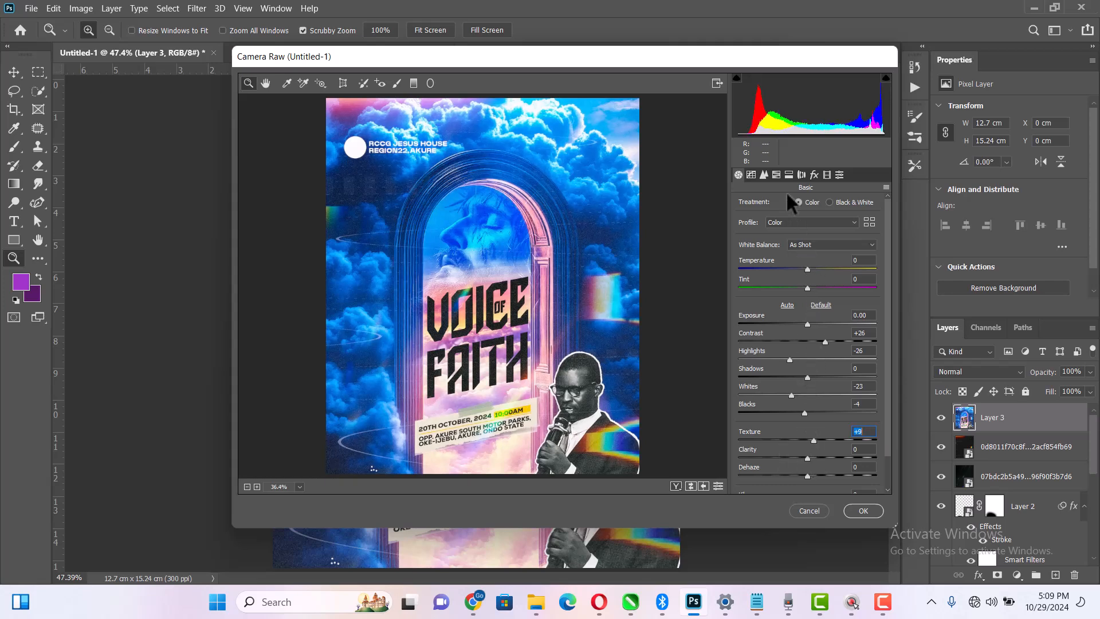
# - Add Camera Raw grain with an amount of 9 and a post-crop vignette with an amount of -18
pyautogui.click(814, 174)
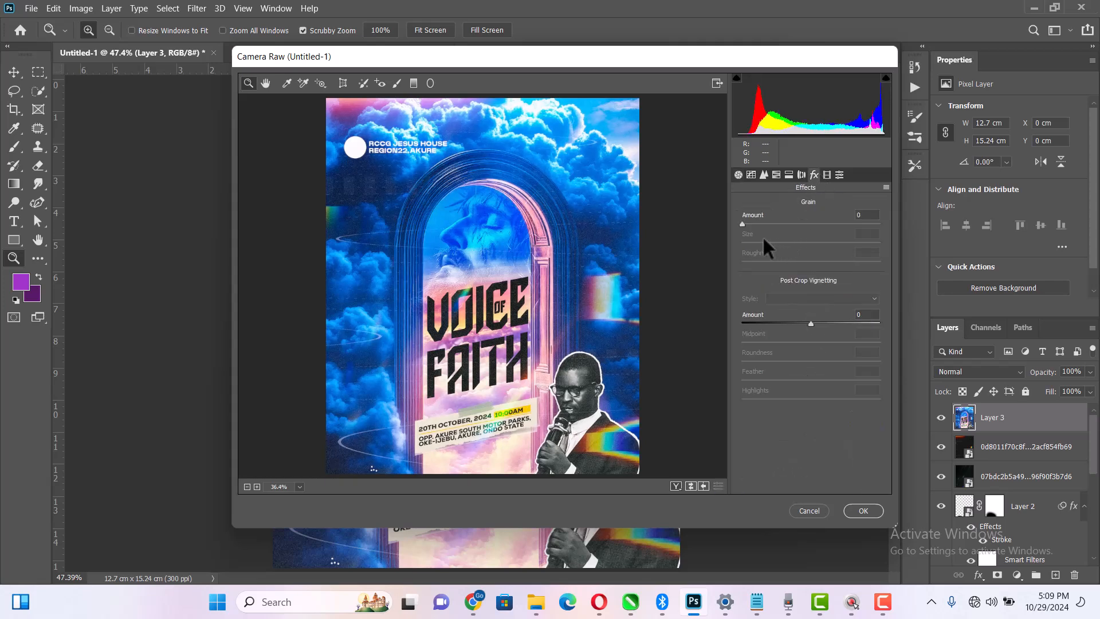
pyautogui.moveTo(740, 222); pyautogui.dragTo(755, 222)
pyautogui.moveTo(810, 324); pyautogui.dragTo(797, 343)
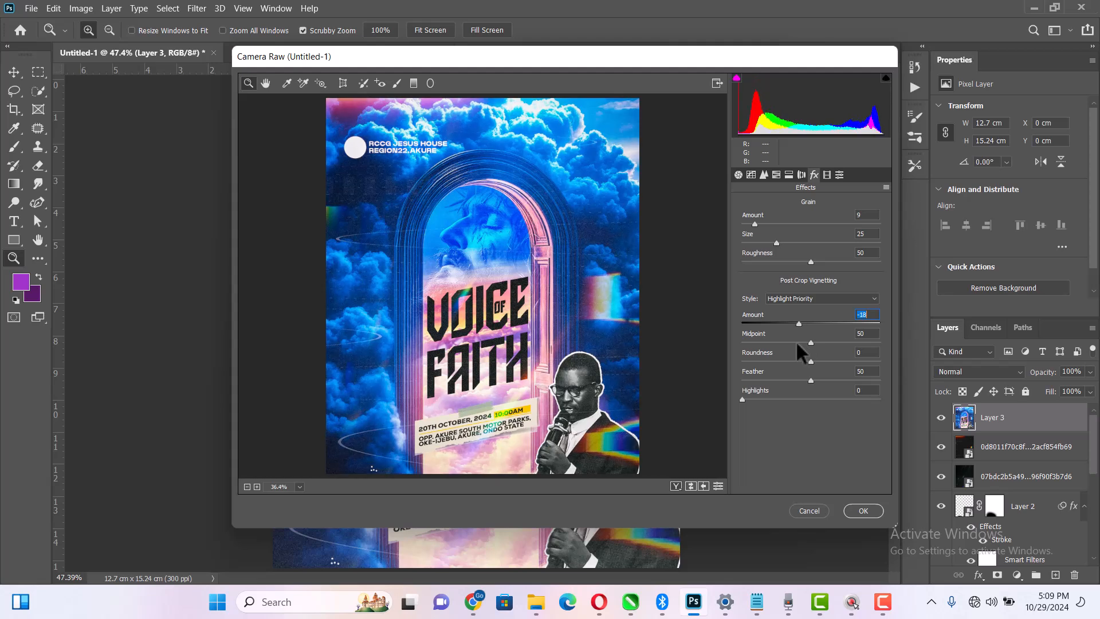
# - Set the split toning highlights to Hue 243 and Saturation 5
pyautogui.click(777, 174)
pyautogui.click(764, 175)
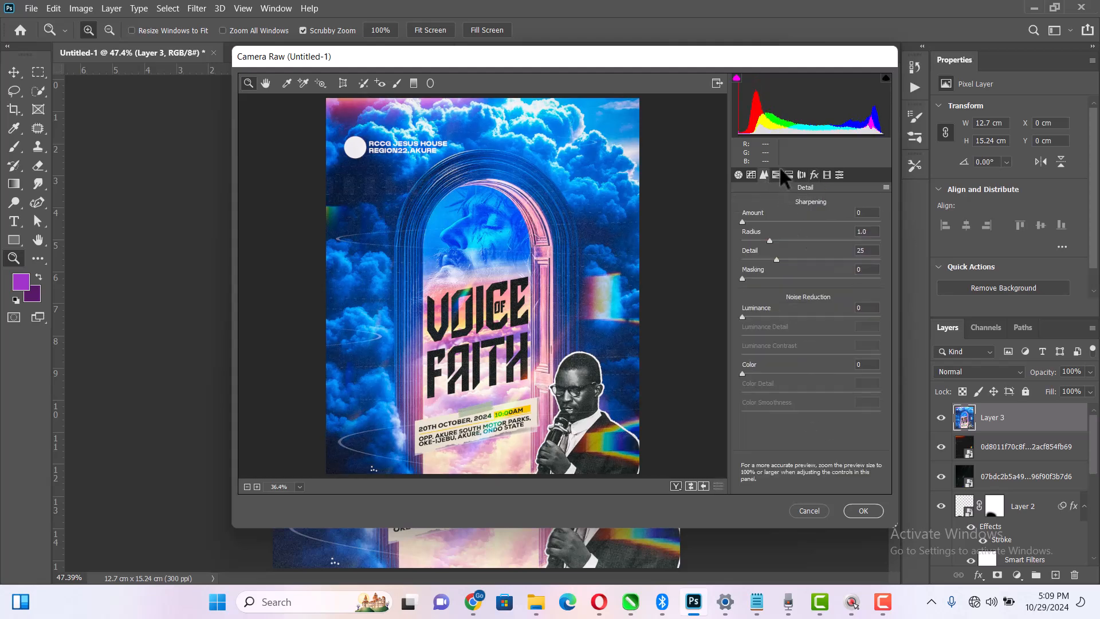
pyautogui.click(789, 175)
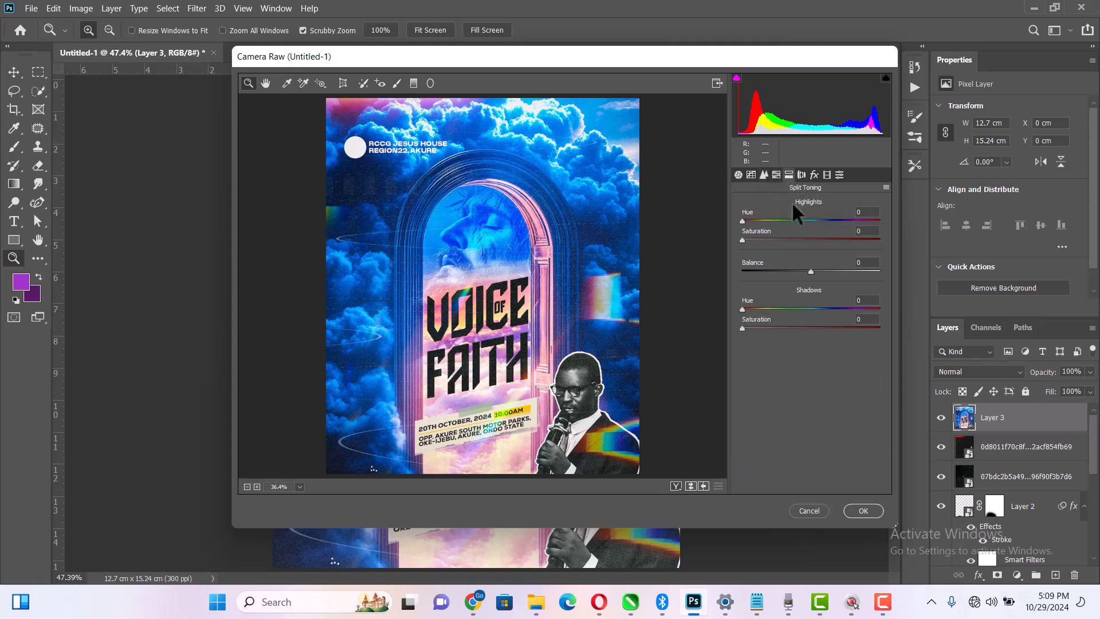
pyautogui.moveTo(745, 220); pyautogui.dragTo(829, 221)
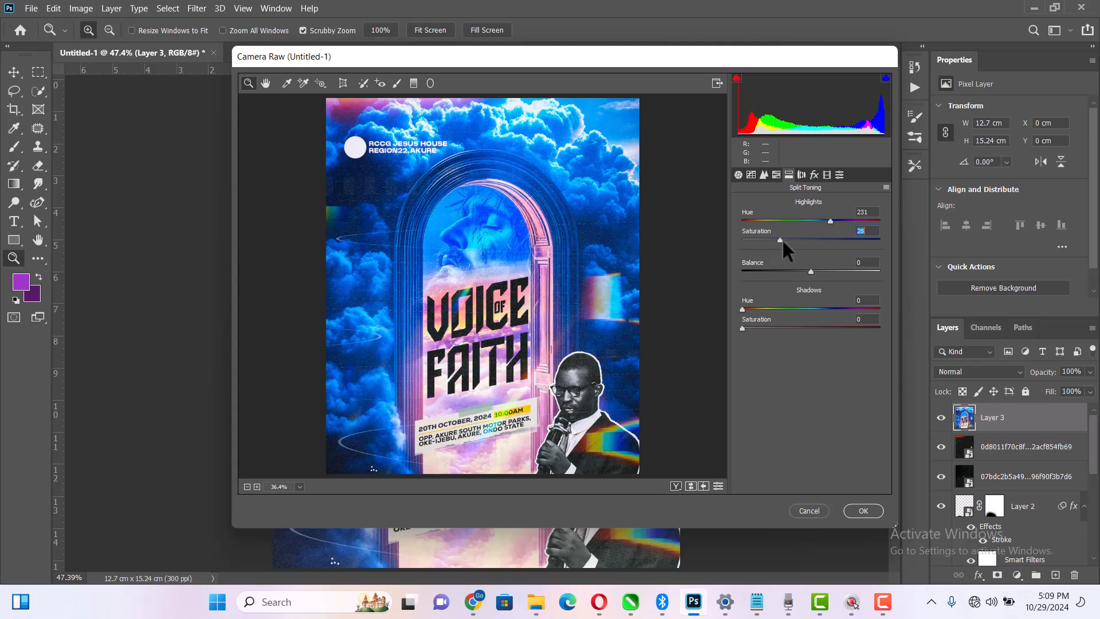
pyautogui.write('0')
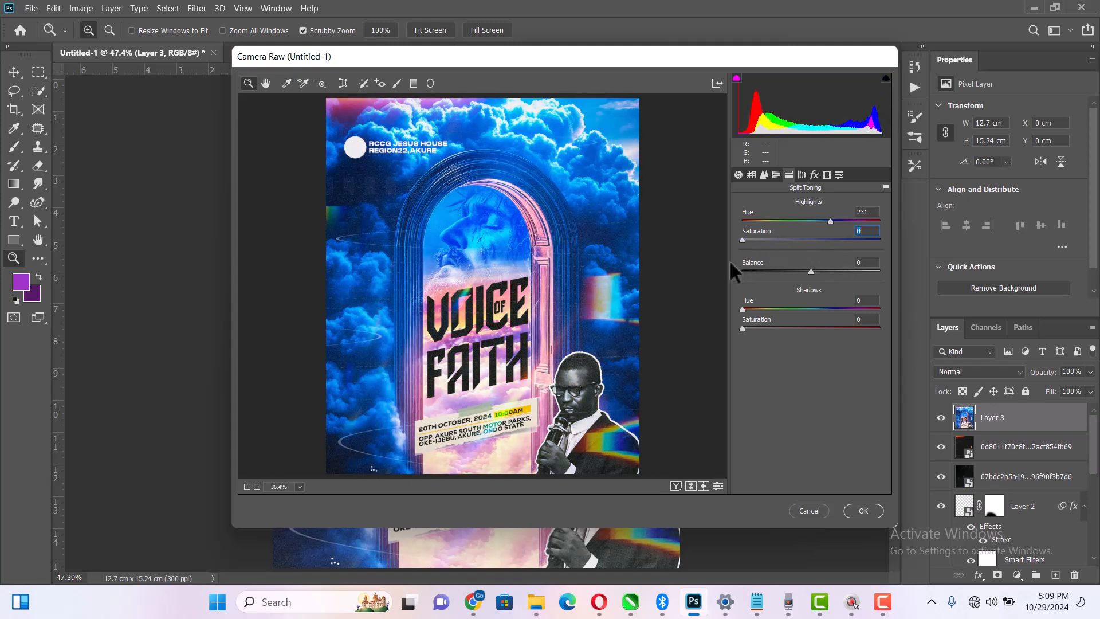
pyautogui.press('Up')
pyautogui.press('Up')
pyautogui.press('Up')
pyautogui.press('Up')
pyautogui.press('Up')
pyautogui.moveTo(830, 221)
pyautogui.mouseDown()
pyautogui.moveTo(845, 221)
pyautogui.moveTo(834, 232)
pyautogui.mouseUp()
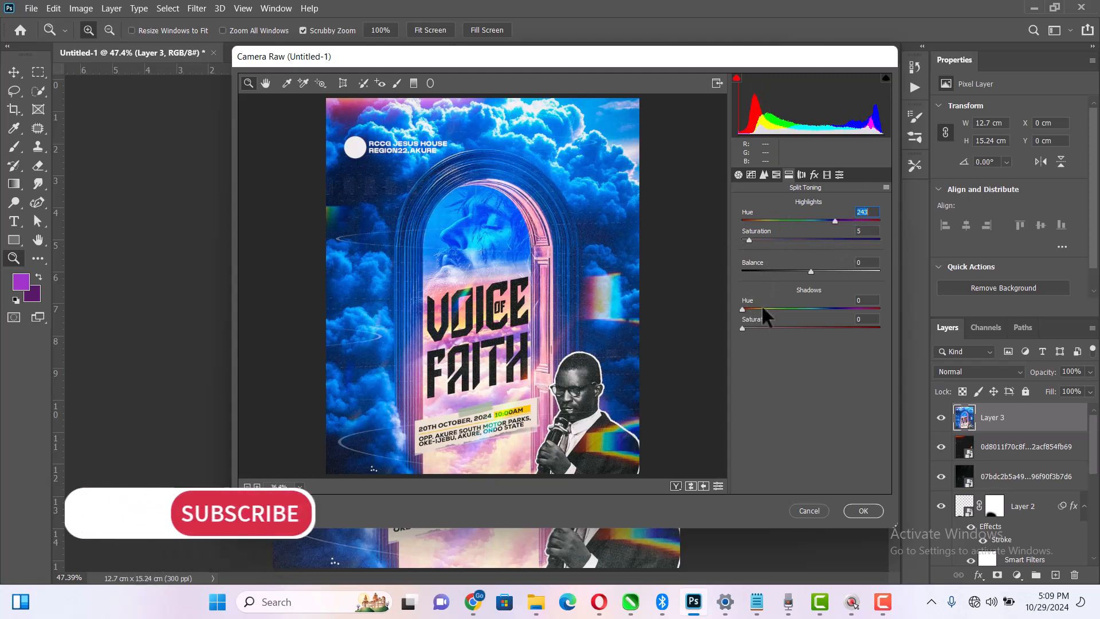
# - Set the split toning shadows to Hue 239 and Saturation 6, and apply the Camera Raw adjustments
pyautogui.moveTo(745, 308); pyautogui.dragTo(746, 331)
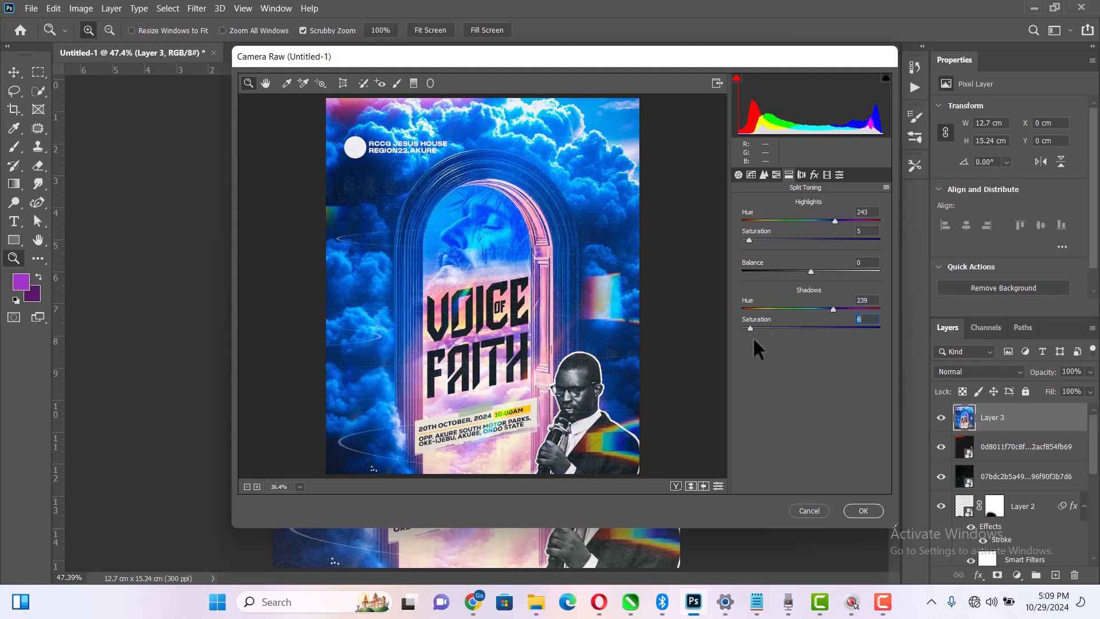
pyautogui.click(860, 512)
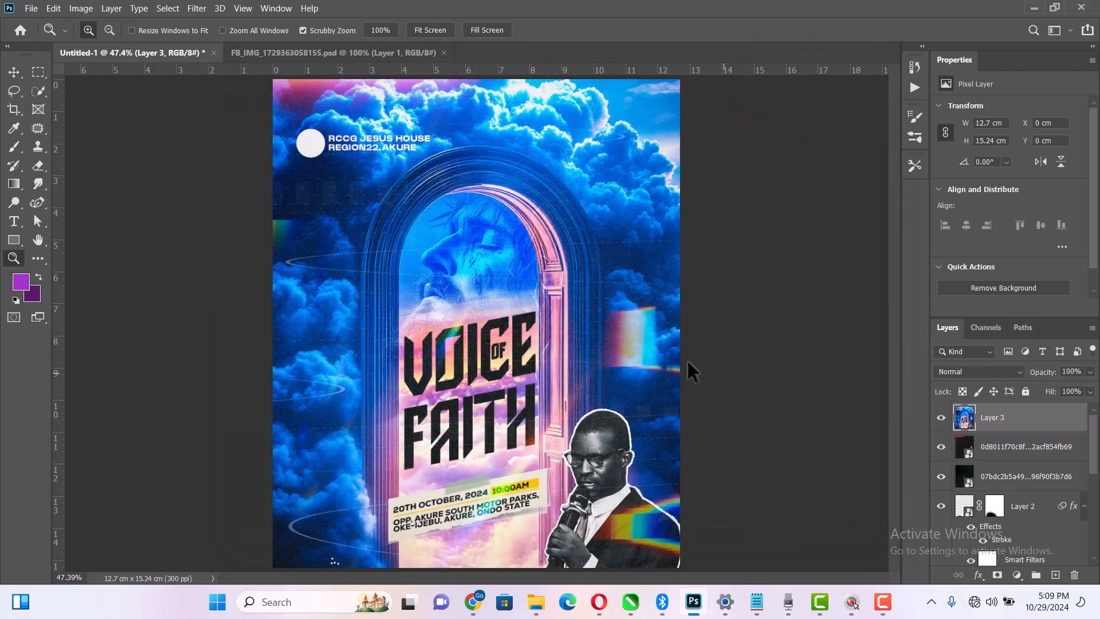
pyautogui.rightClick(462, 252)
pyautogui.click(503, 259)
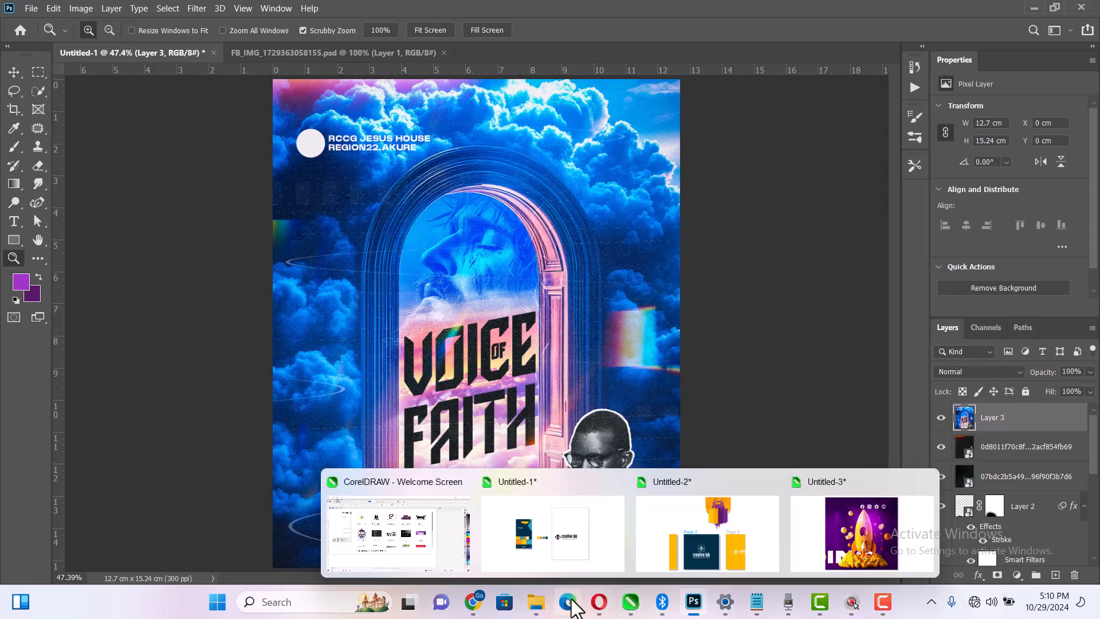
# - Switch to File Explorer and show the contents of the DamiNew (E:) drive in a maximized window
pyautogui.moveTo(537, 601)
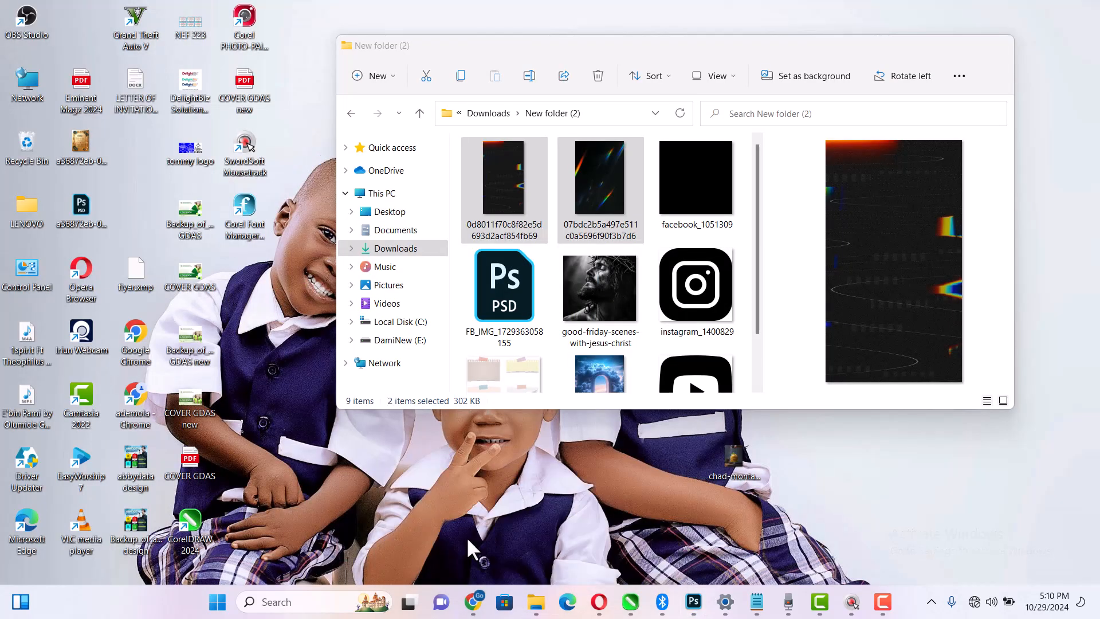
pyautogui.click(466, 536)
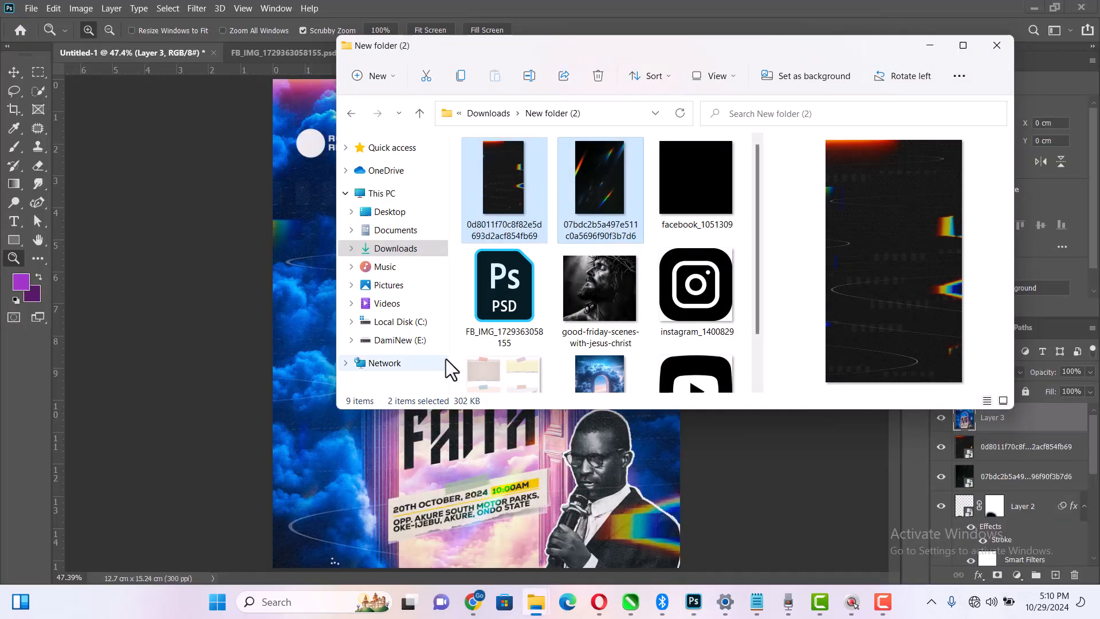
pyautogui.click(396, 342)
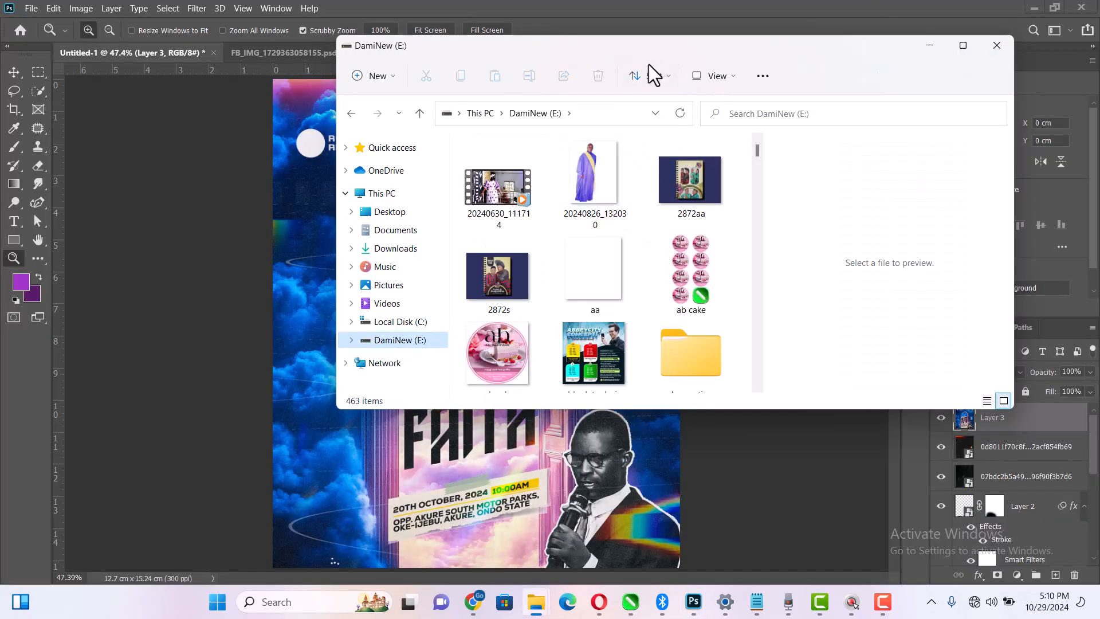
pyautogui.doubleClick(642, 49)
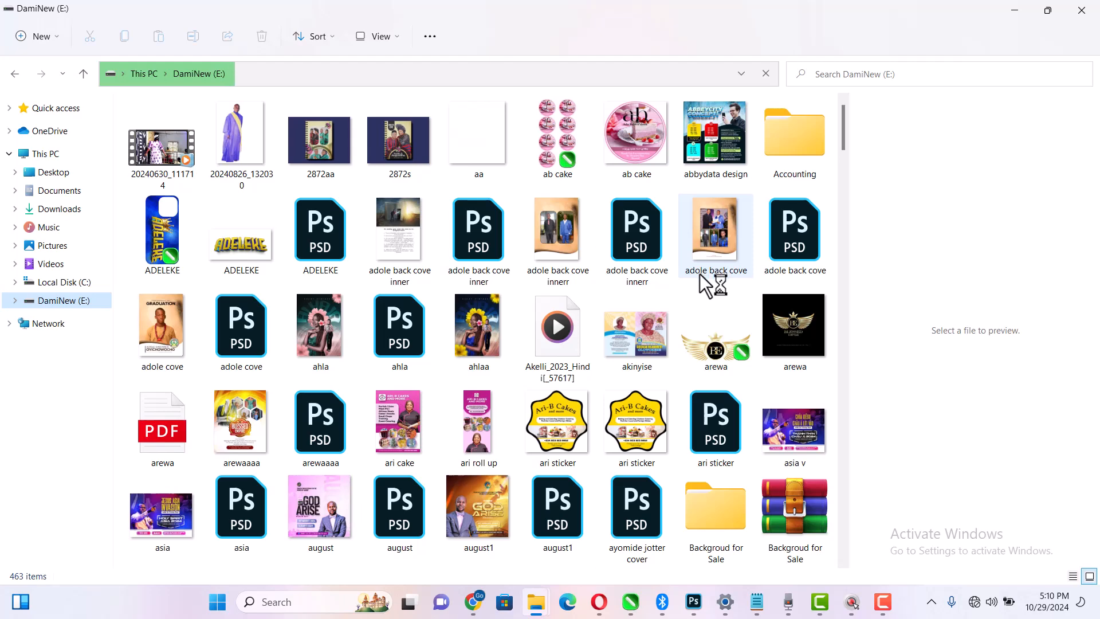
# - Locate and select the "Backgroud for Sale" ZIP archive on the DamiNew (E:) drive
pyautogui.click(798, 523)
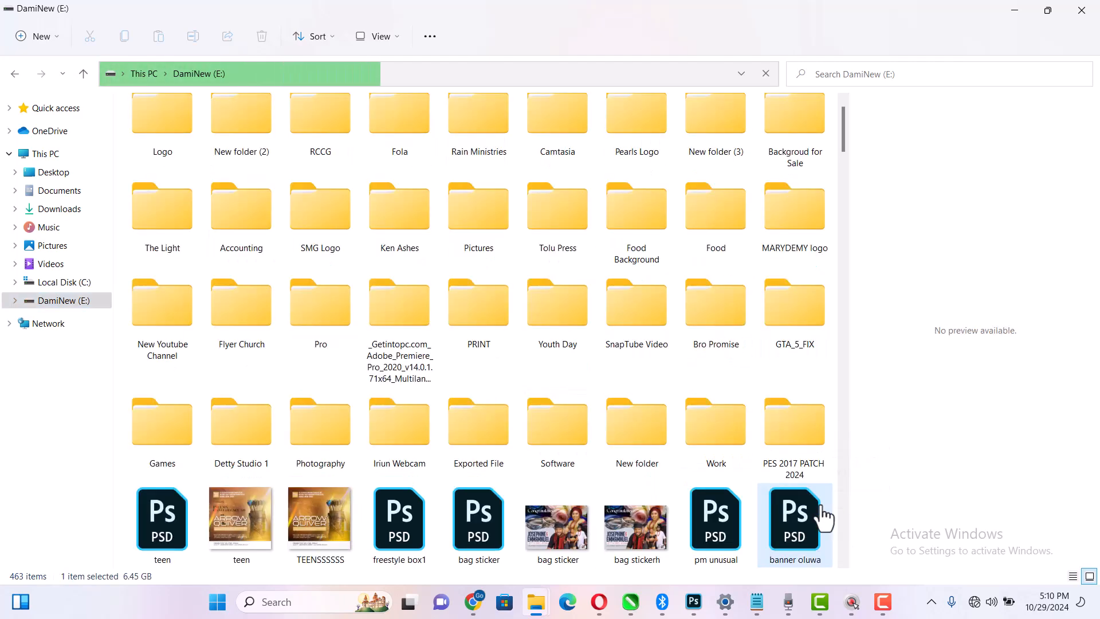
pyautogui.rightClick(820, 504)
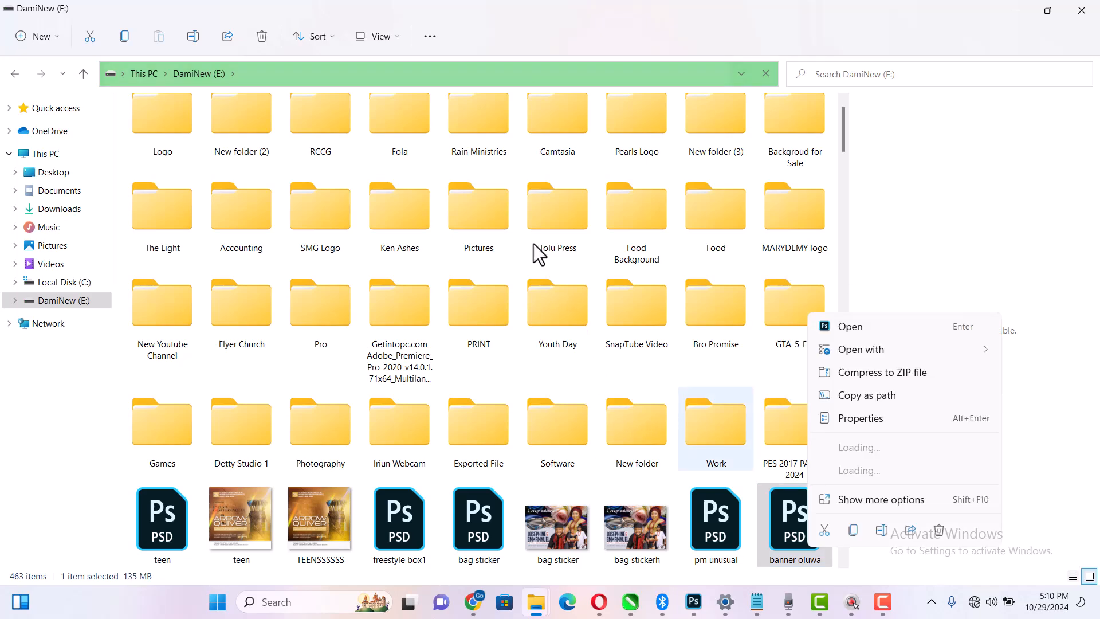
pyautogui.click(565, 43)
pyautogui.scroll(-3, 515, 305)
pyautogui.scroll(-12, 515, 304)
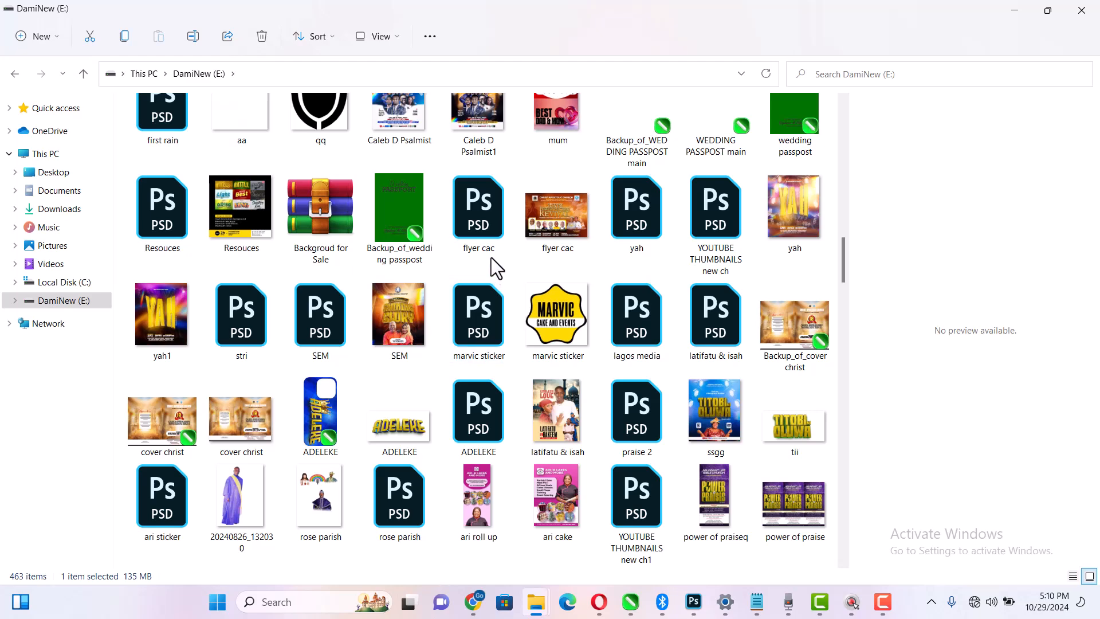
pyautogui.click(324, 225)
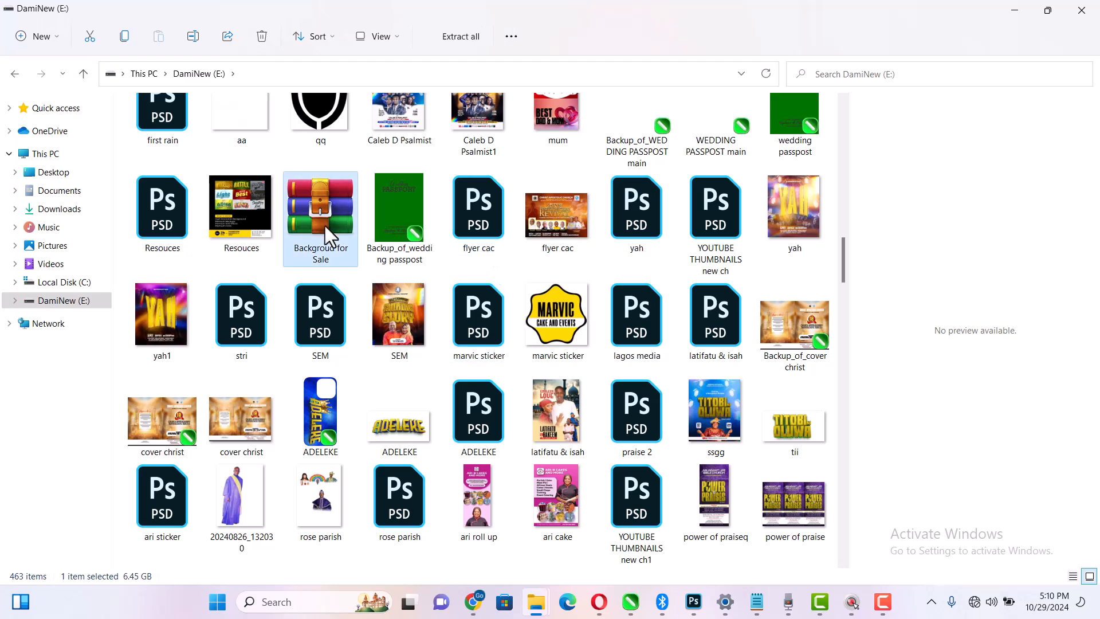
# - Check the size of the "Backgroud for Sale" archive in its properties, and return to the flyer in Photoshop
pyautogui.rightClick(325, 226)
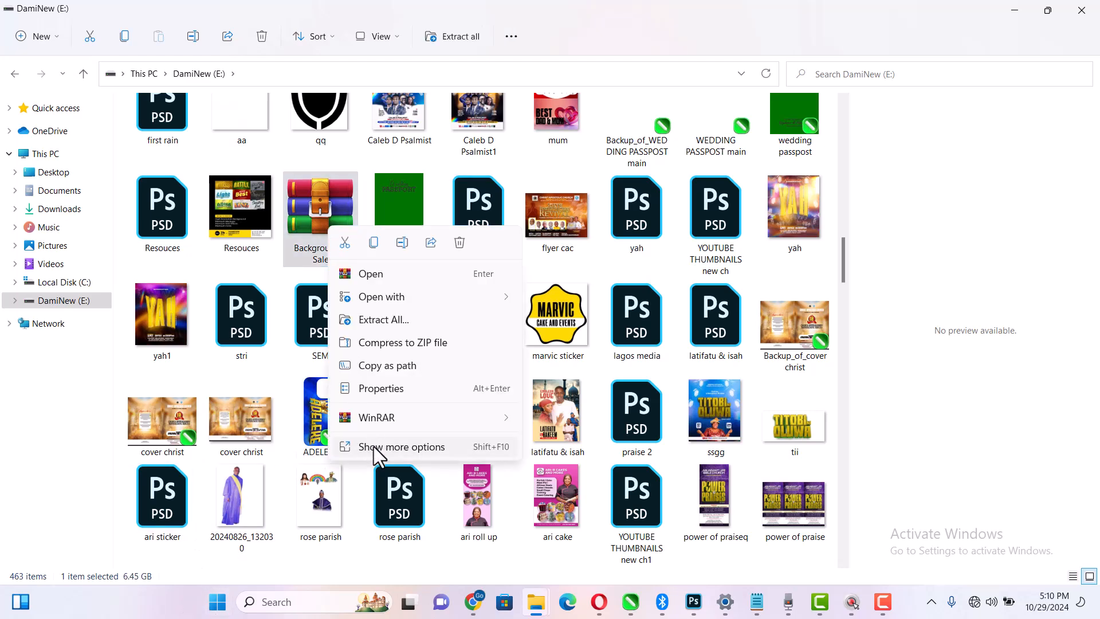
pyautogui.click(430, 447)
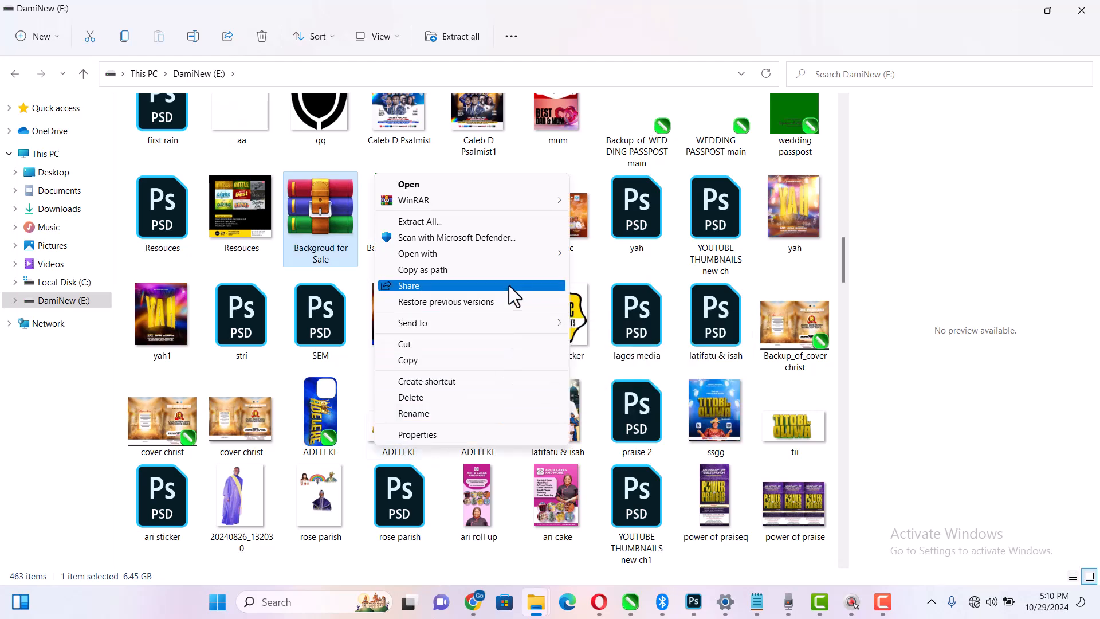
pyautogui.click(470, 440)
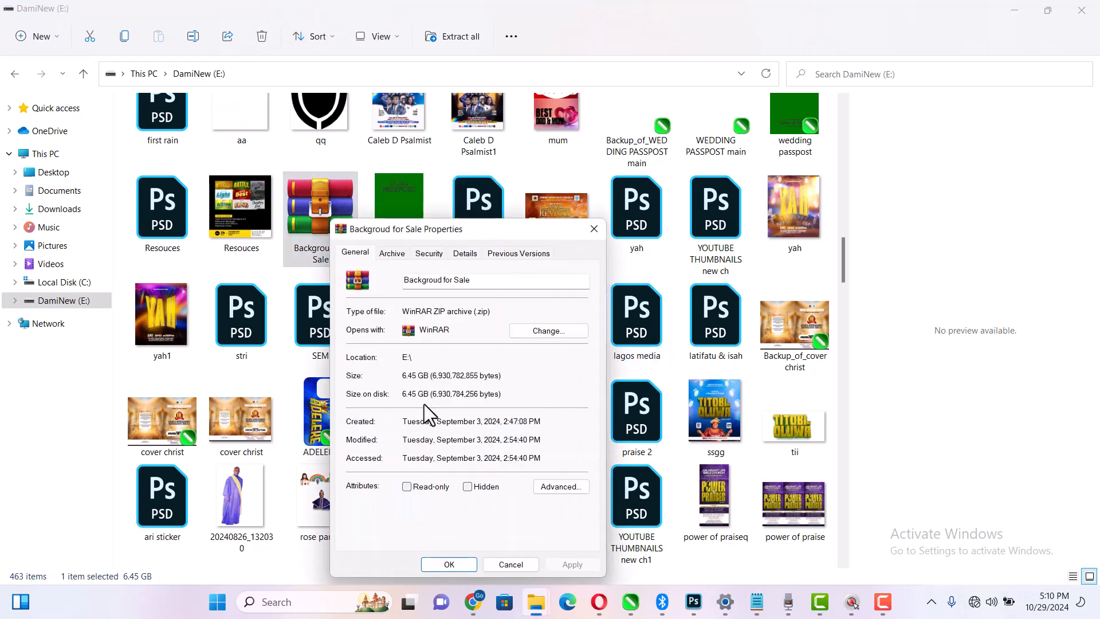
pyautogui.click(467, 569)
pyautogui.hotkey('alt', 'Tab')
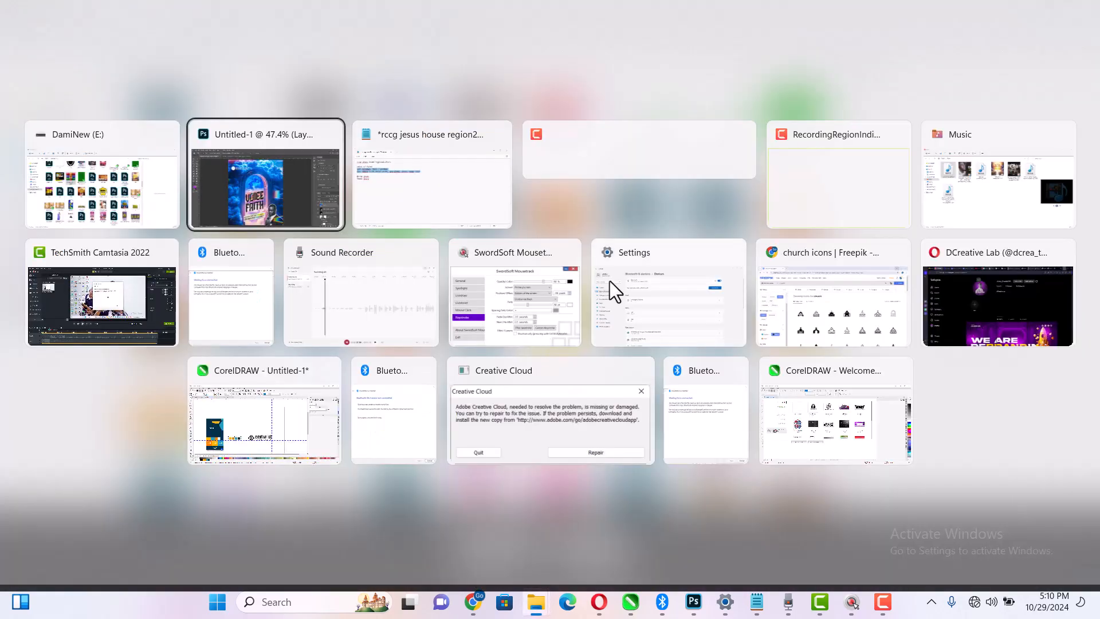